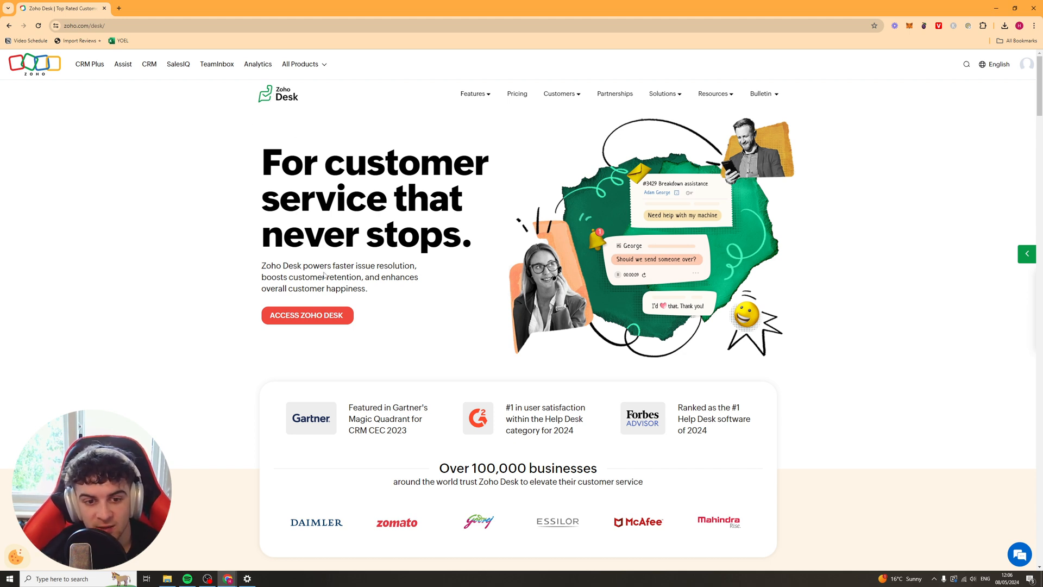
Access Zoho Desk, look through the Channels and Zoho CRM welcome cards, and get started without filling them in
left_click(307, 318)
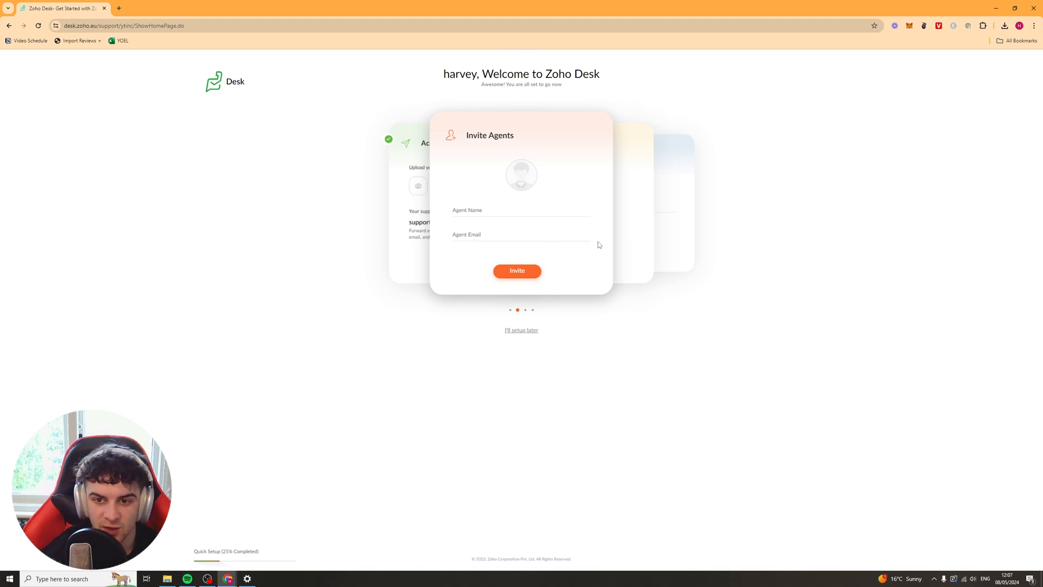
left_click(623, 269)
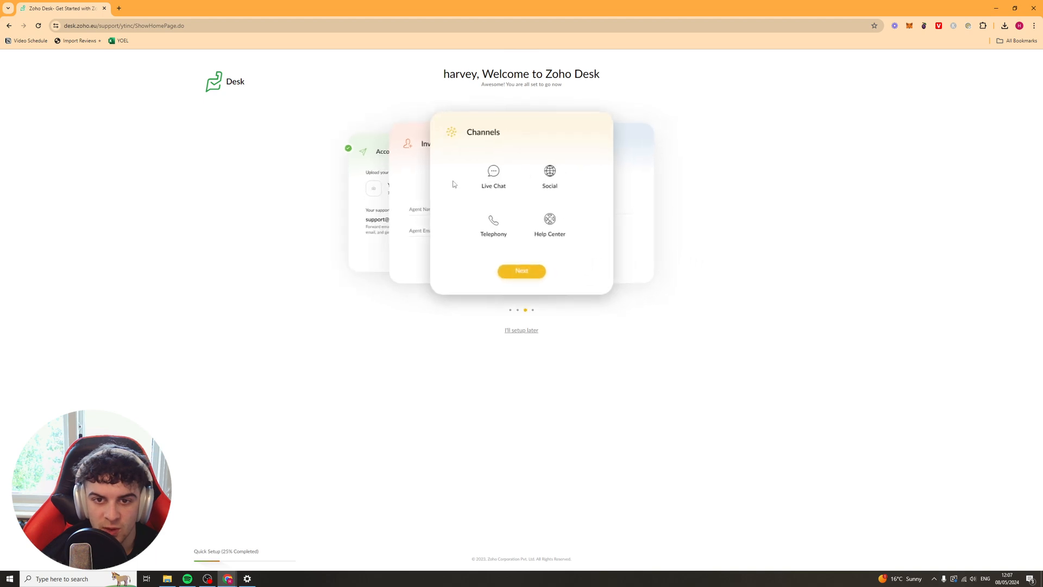
left_click(625, 264)
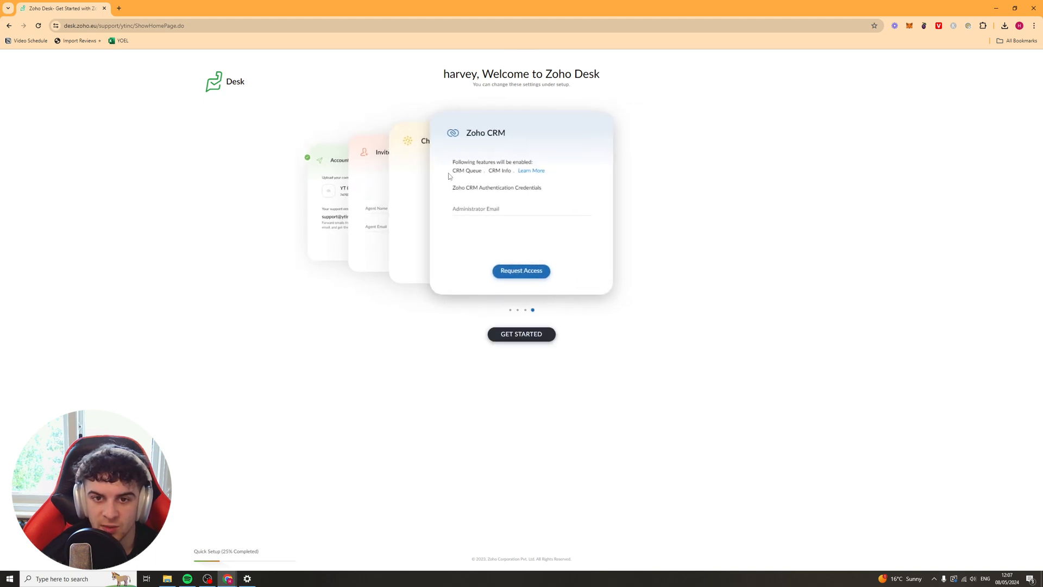
left_click_drag(469, 133, 511, 135)
left_click(554, 169)
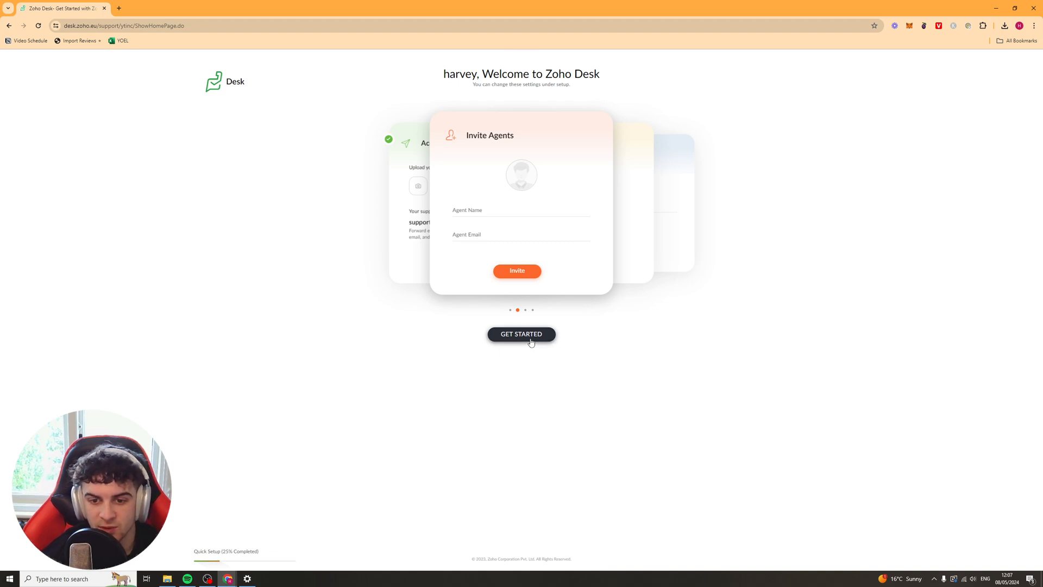
left_click(530, 342)
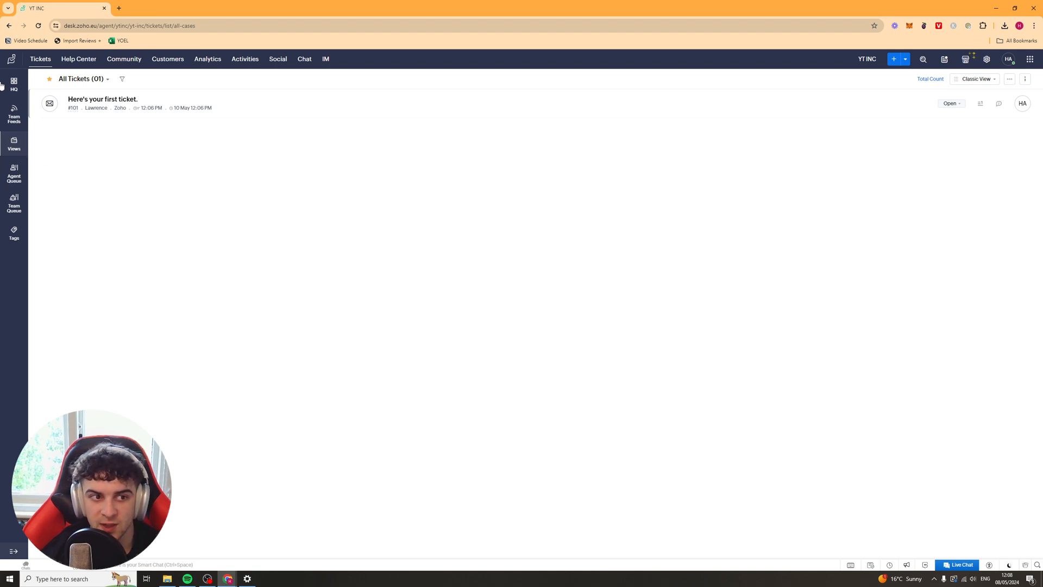
Go to the Agents list in the setup area and open the form for a new agent
left_click(987, 59)
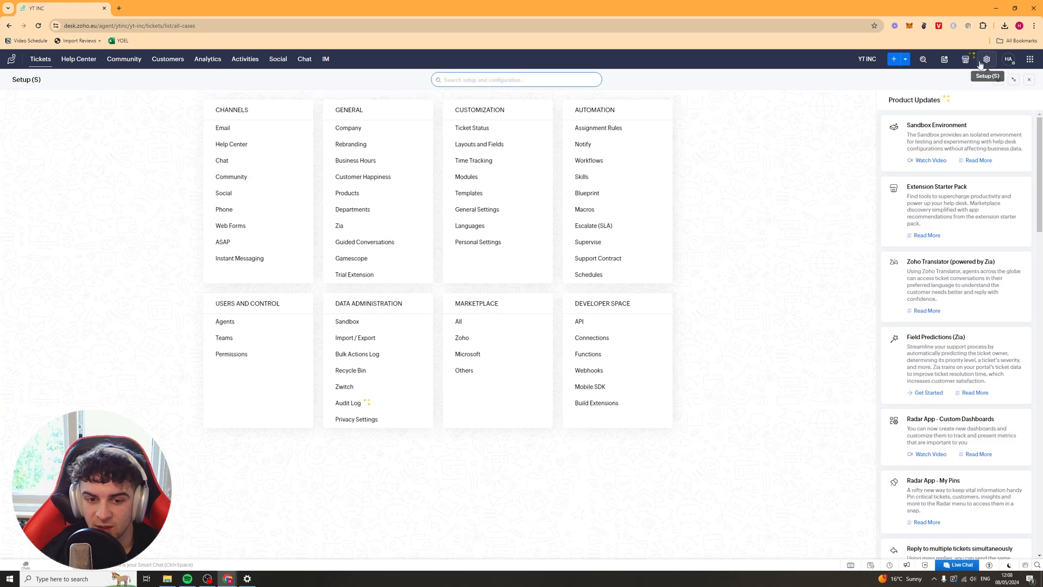
left_click(261, 308)
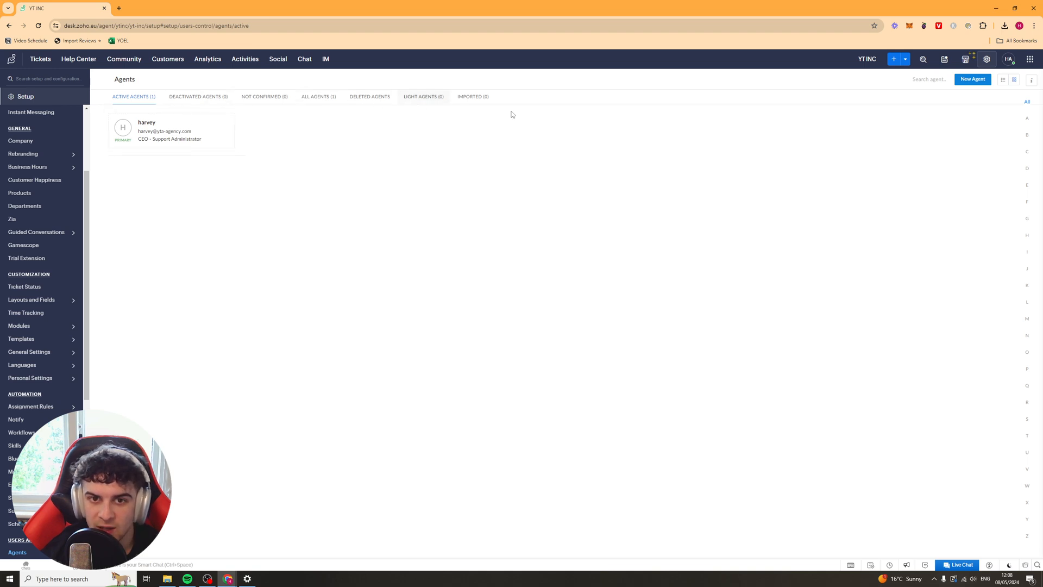
left_click(977, 80)
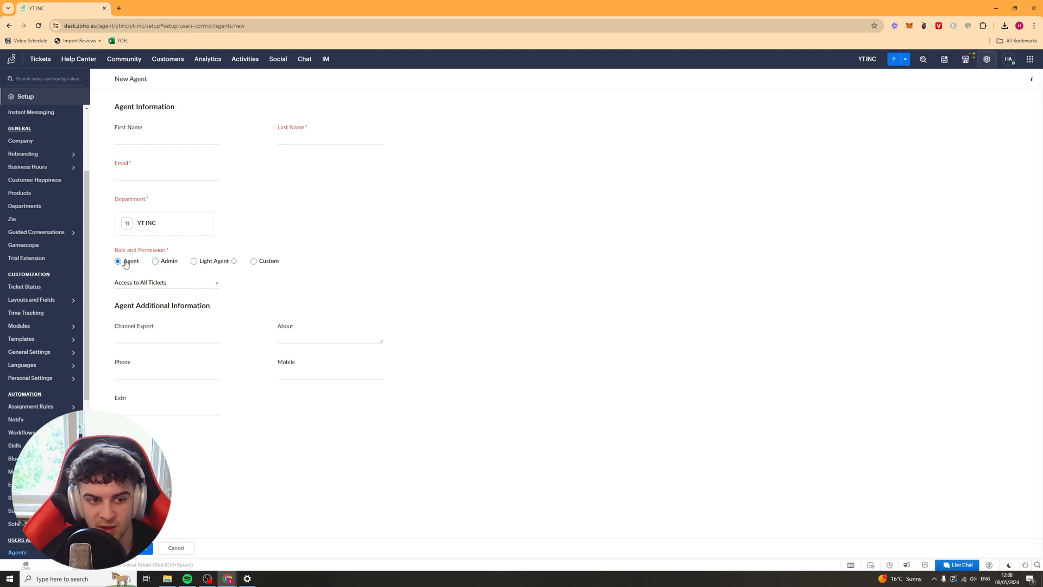
Examine the ticket access choices offered for the Agent role in the new agent form
left_click(140, 284)
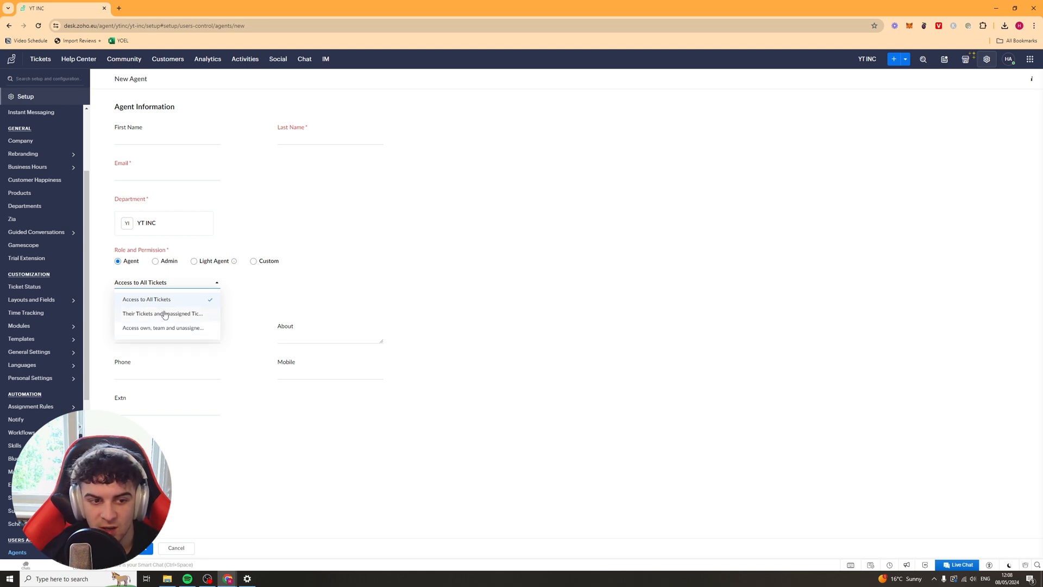
left_click(260, 321)
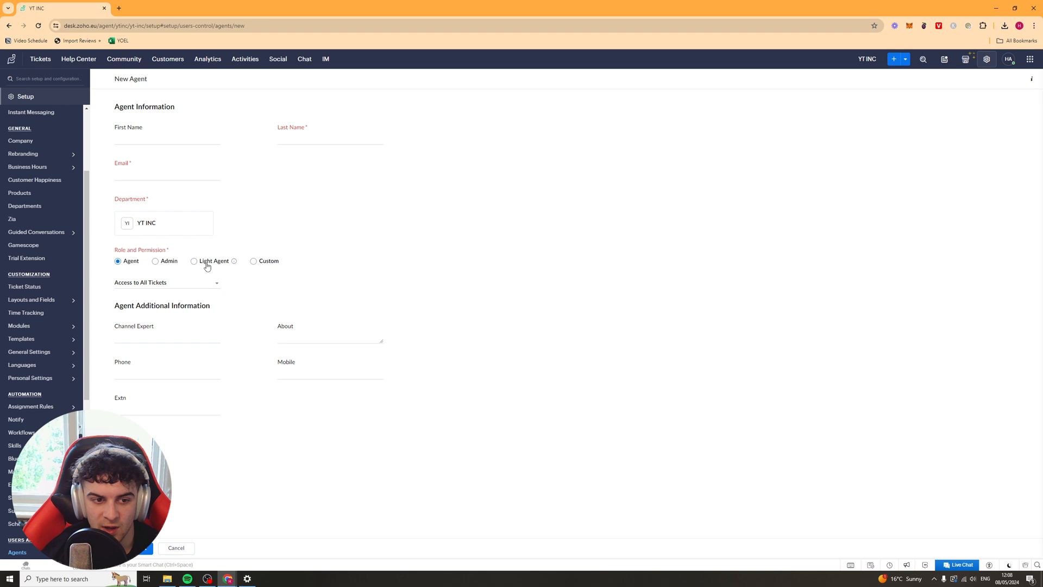
left_click(169, 281)
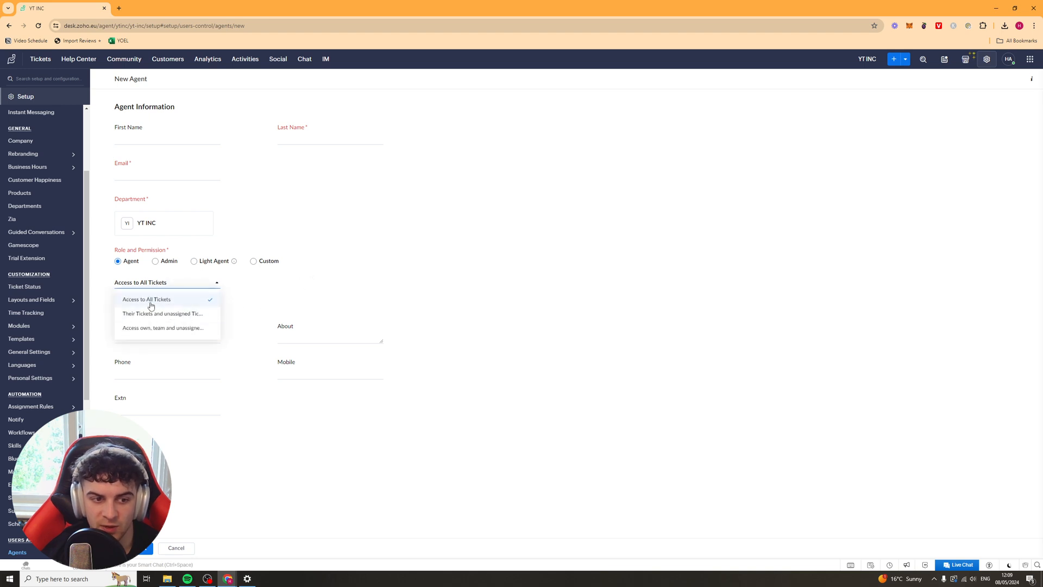
left_click(280, 308)
Review the channel expert options and the additional information fields, leave them empty, and cancel the new agent
left_click(147, 335)
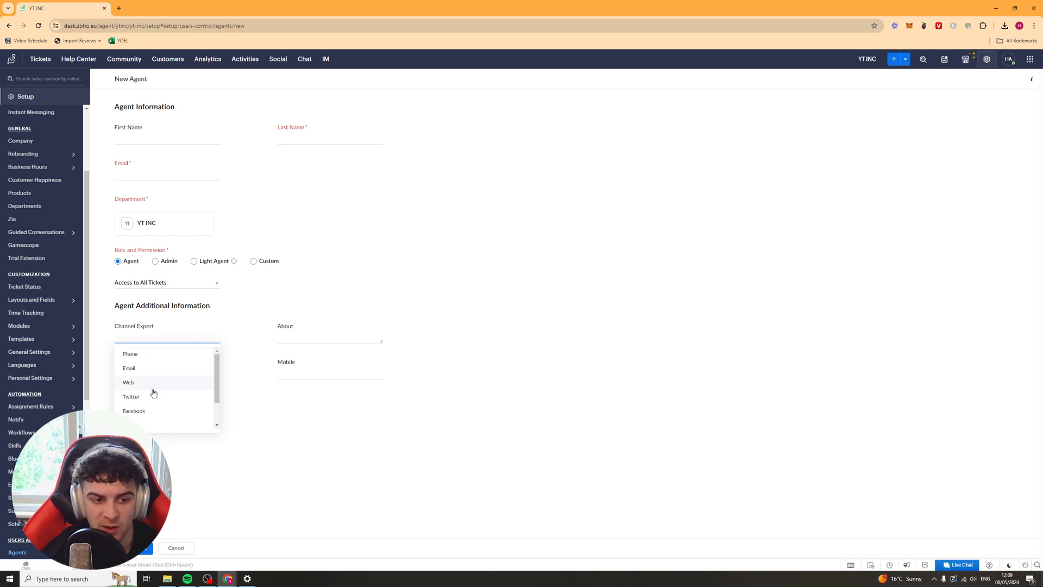
scroll(154, 410, "down", 1)
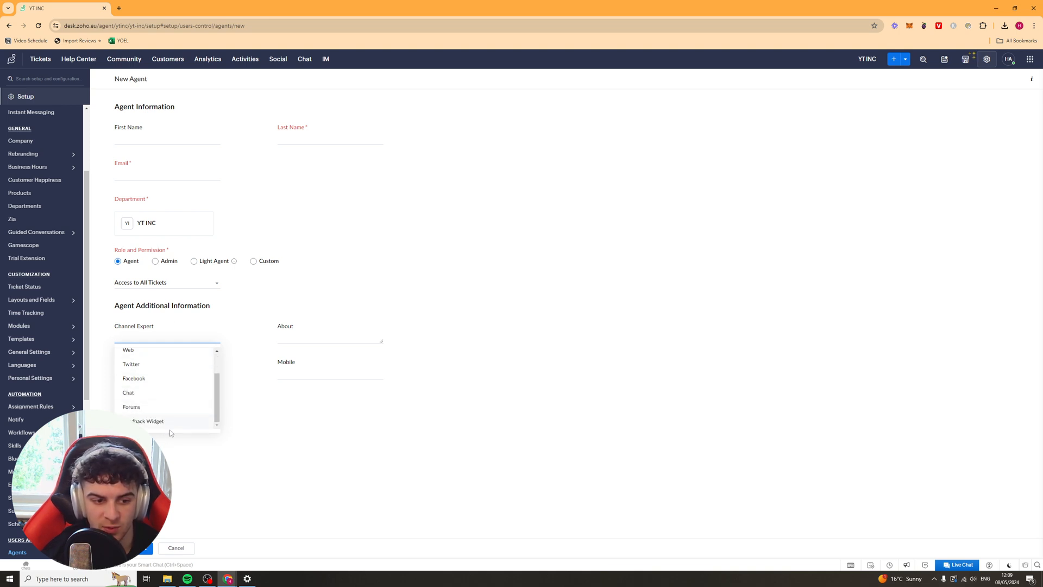
left_click(339, 449)
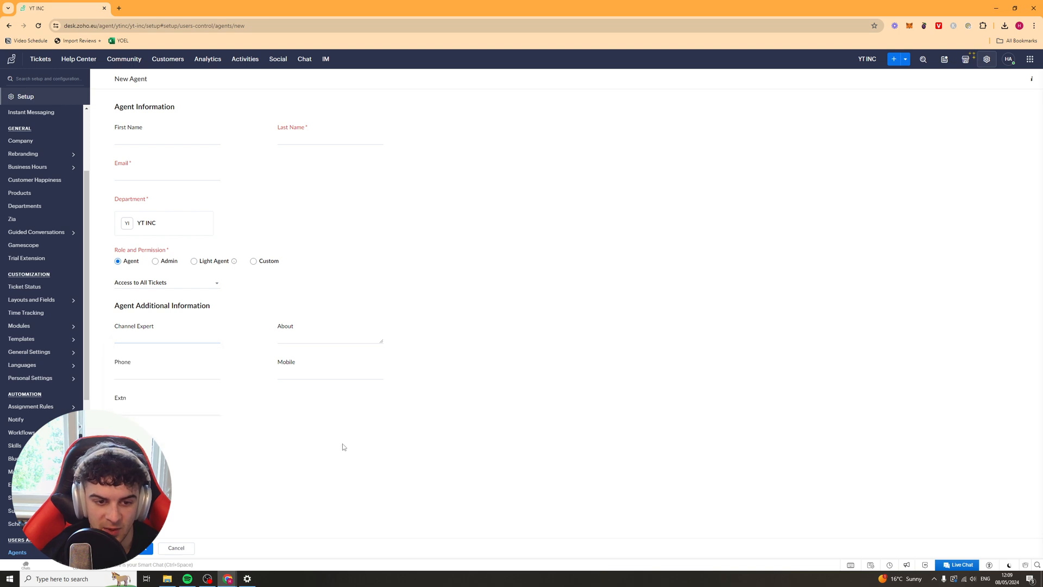
left_click(303, 334)
left_click(154, 391)
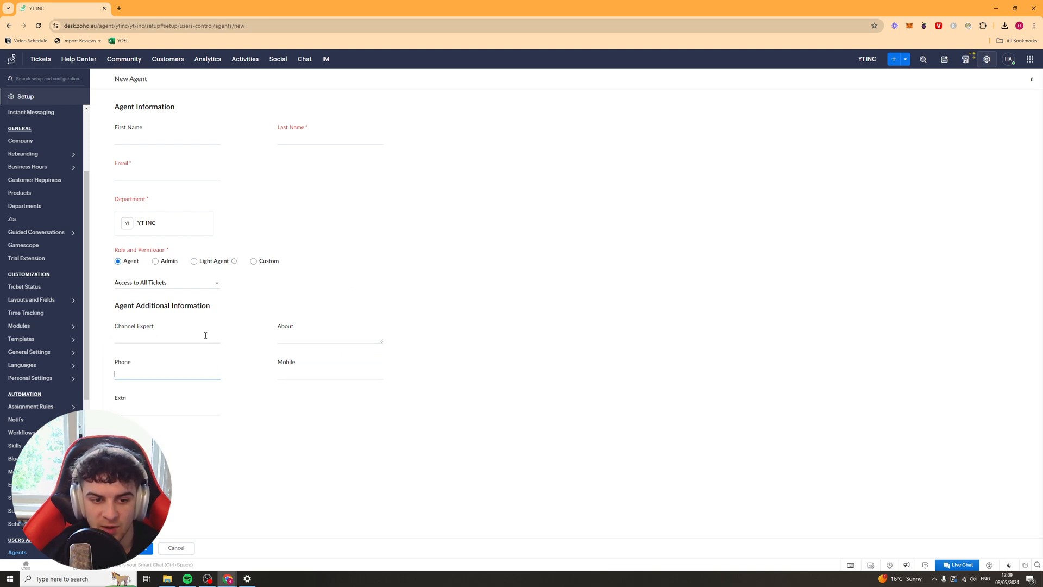
left_click(314, 375)
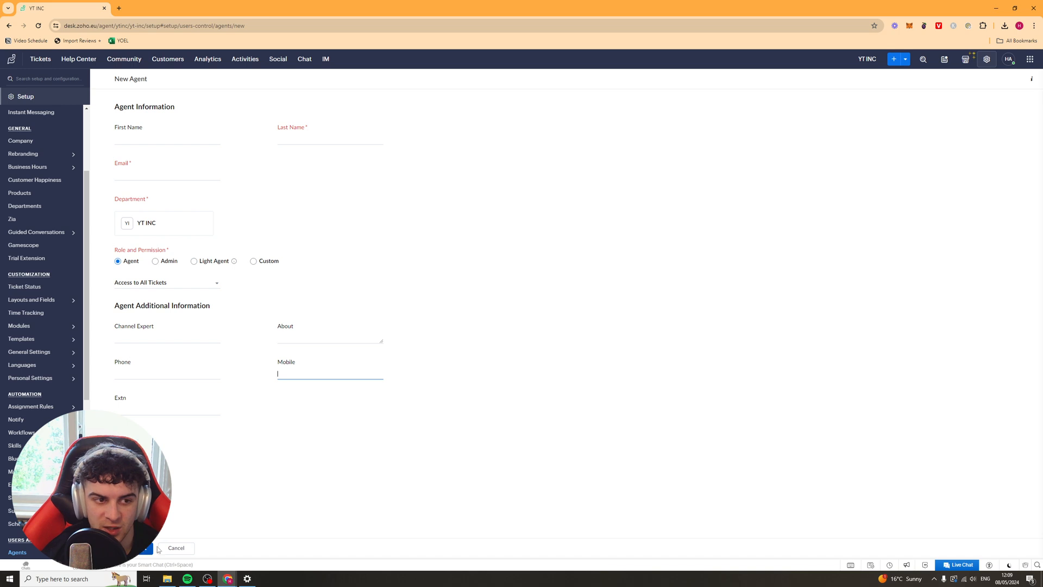
left_click(177, 549)
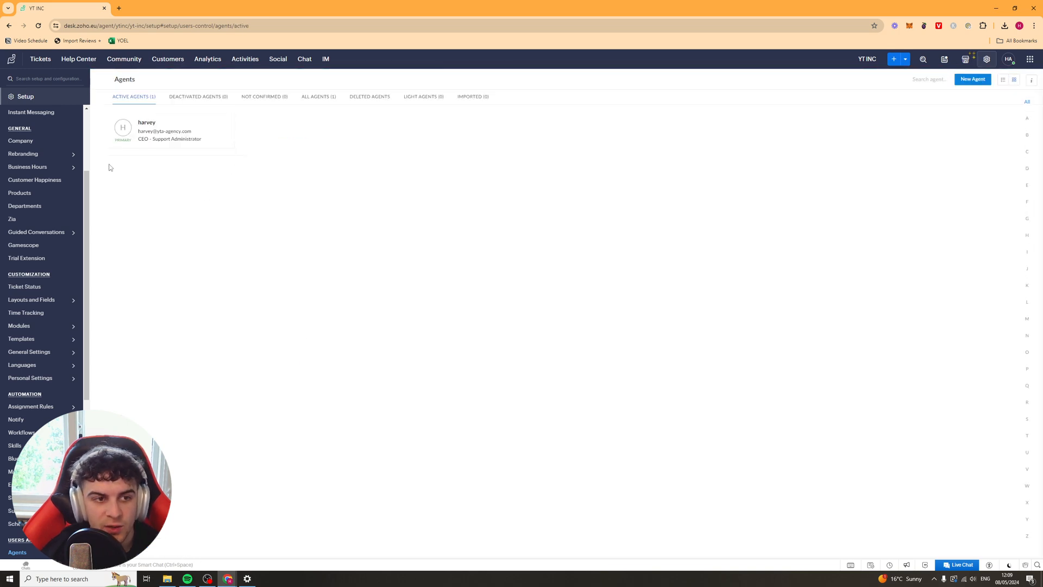
View the existing agent's editable information and return to the Agents list without changing anything
left_click(231, 123)
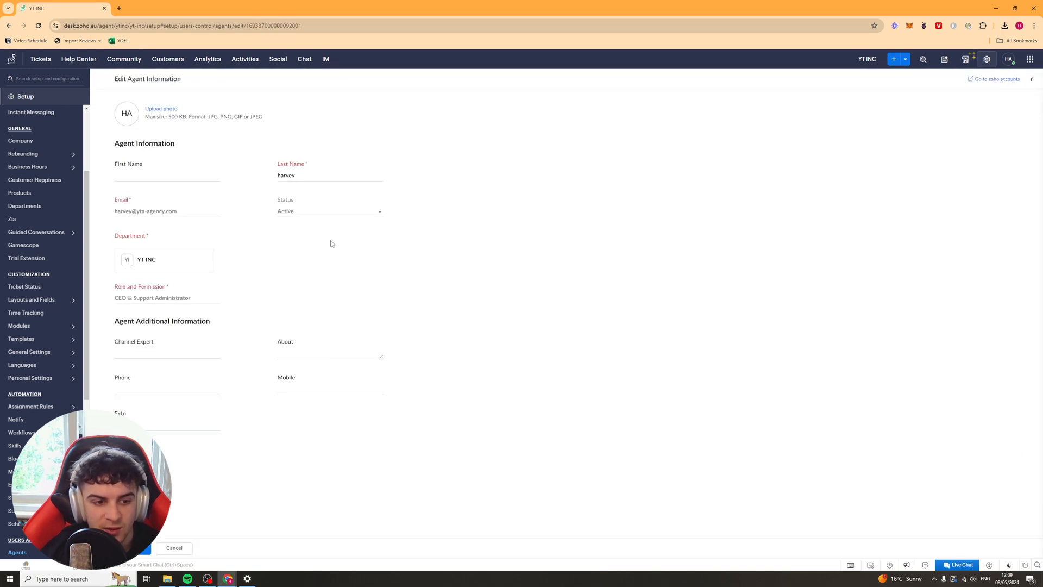
key("alt+Left")
left_click(173, 133)
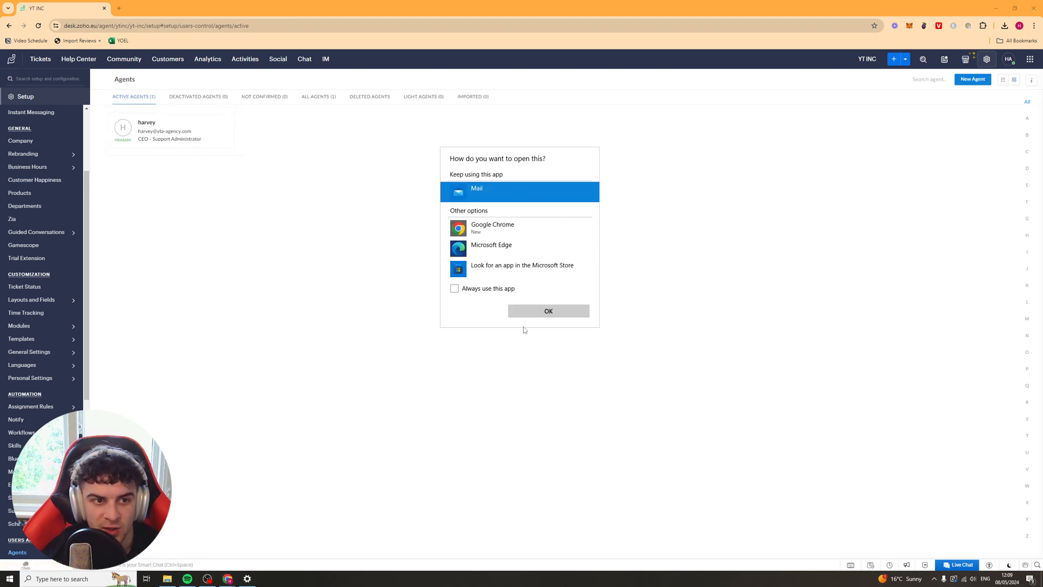
left_click(528, 310)
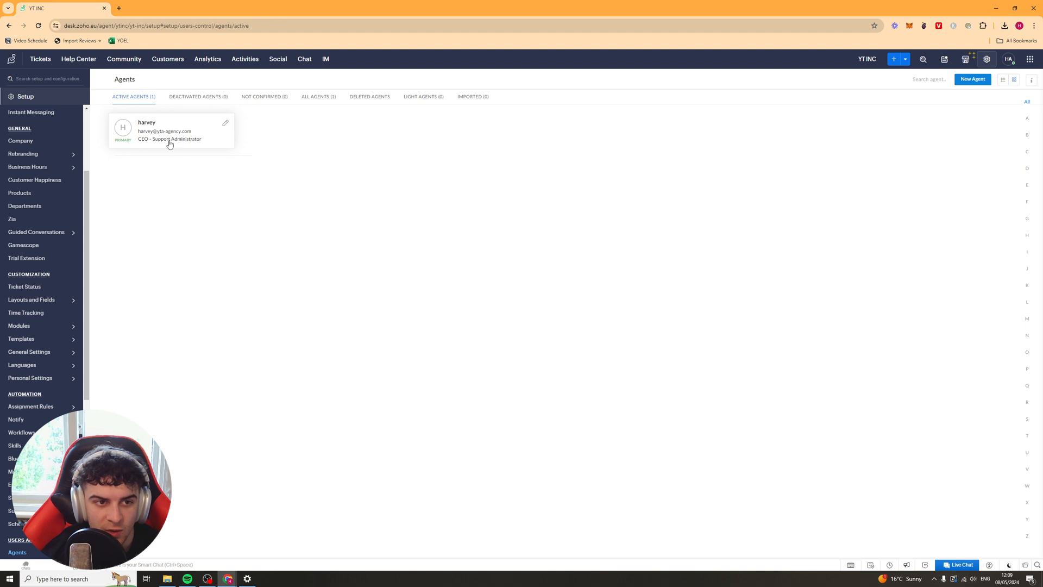
Examine the module, tickets and administrative permissions of the Support Administrator profile, and return to the Agents list
left_click(169, 140)
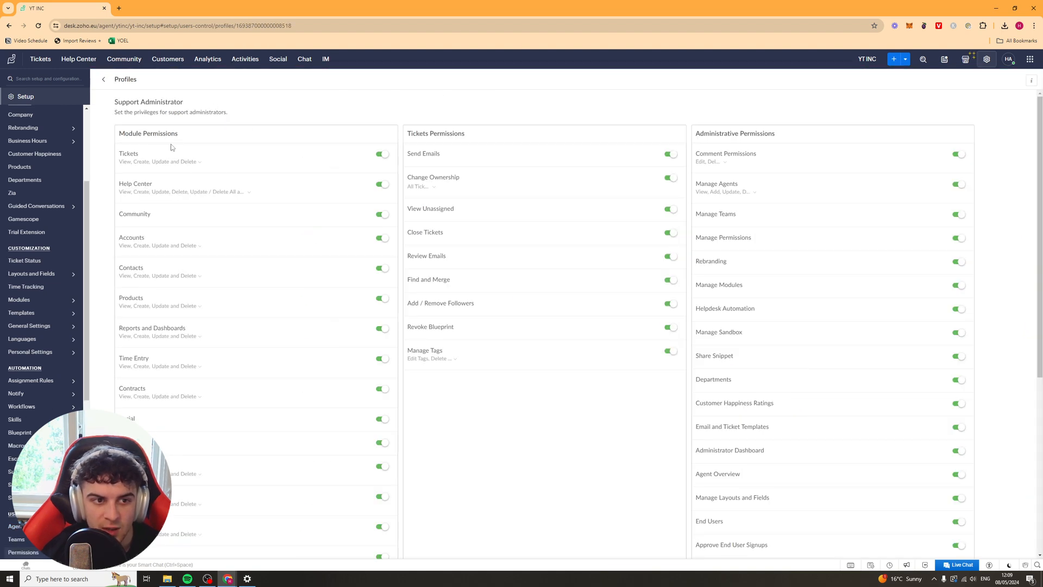
scroll(308, 304, "down", 1)
scroll(309, 315, "up", 1)
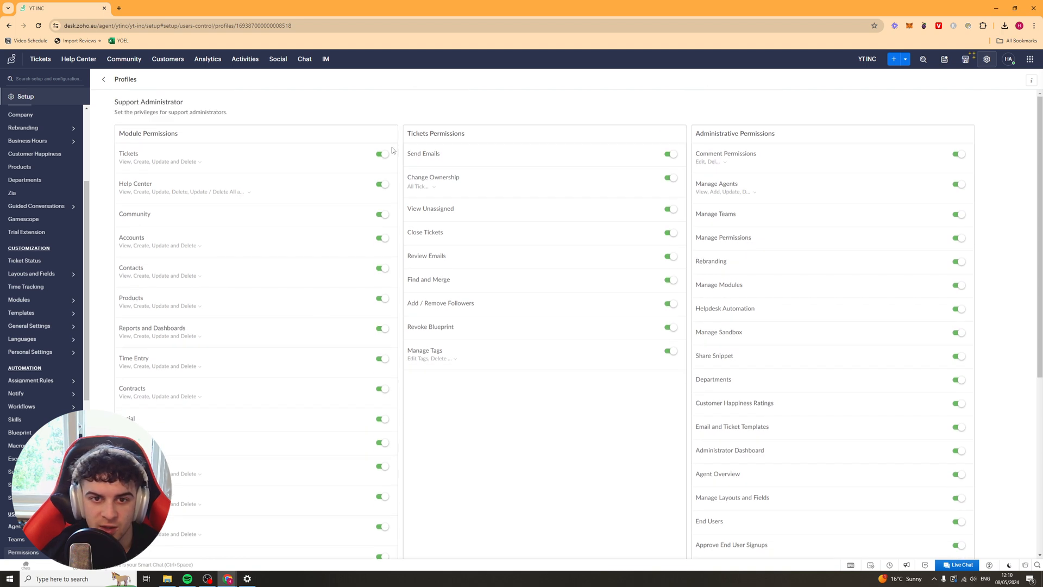
scroll(209, 258, "down", 6)
scroll(264, 265, "up", 6)
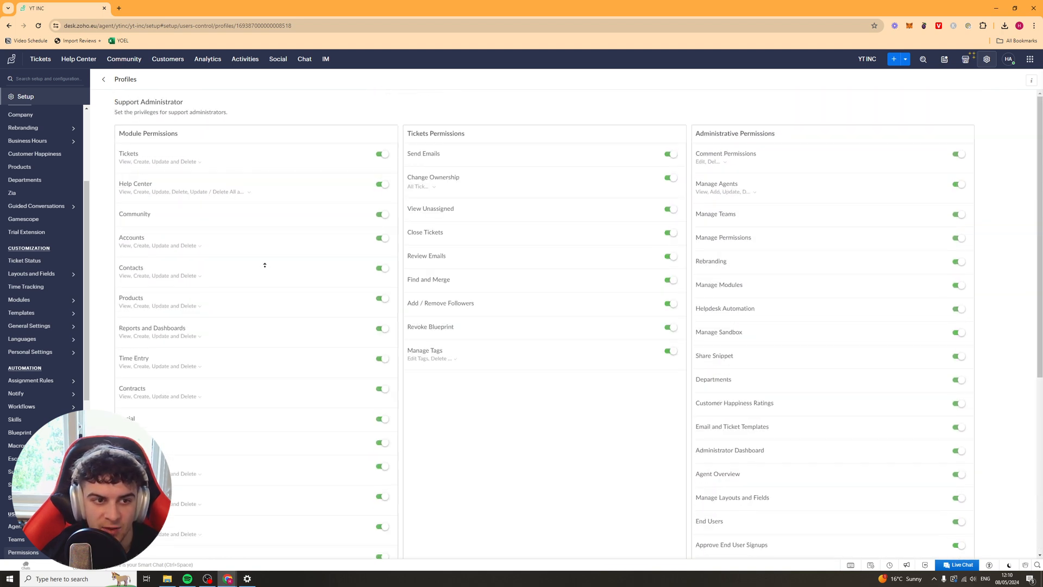
left_click_drag(141, 135, 194, 138)
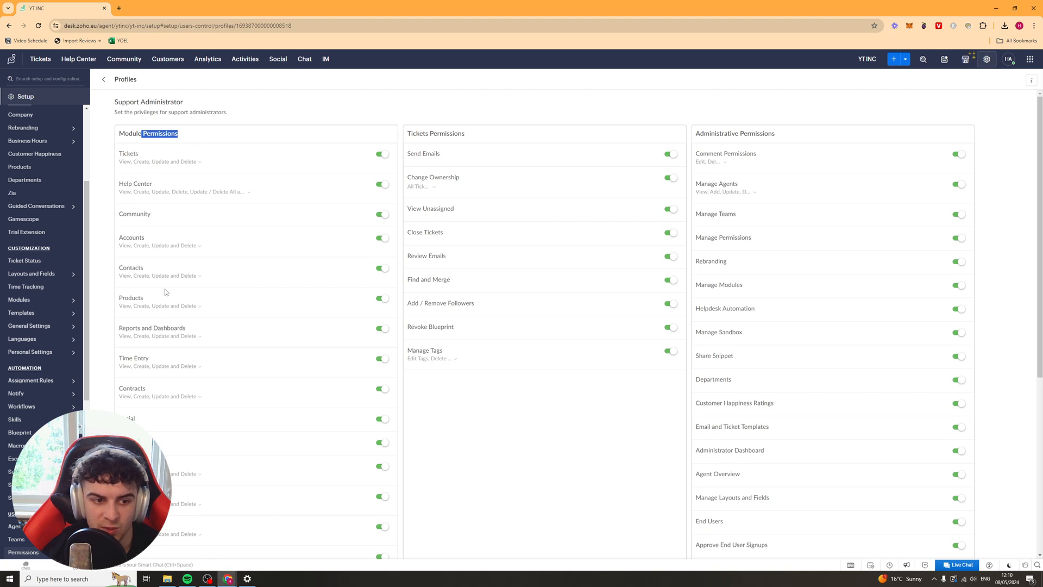
scroll(160, 304, "down", 3)
scroll(520, 235, "up", 3)
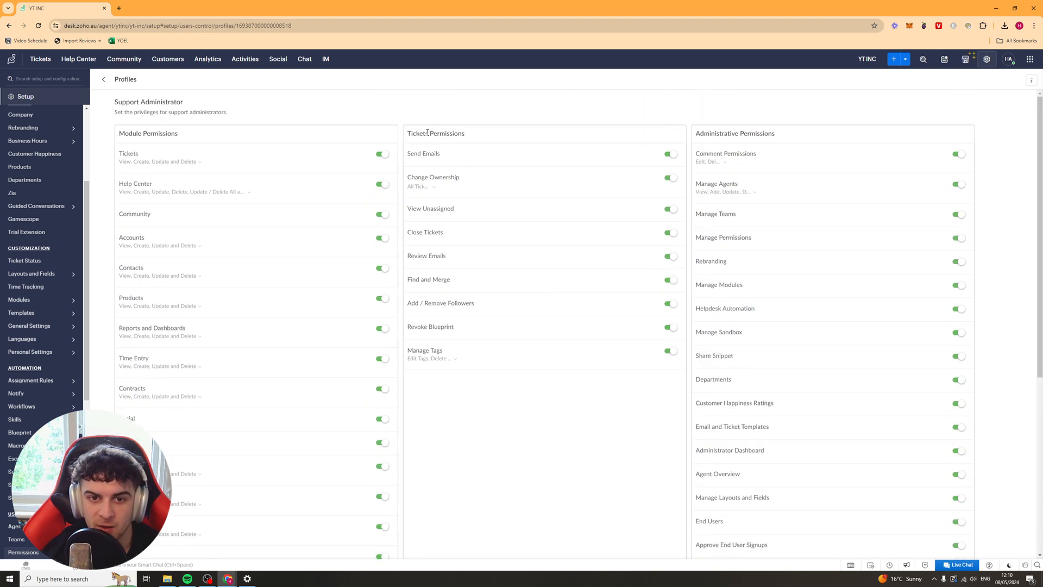
left_click_drag(428, 132, 533, 131)
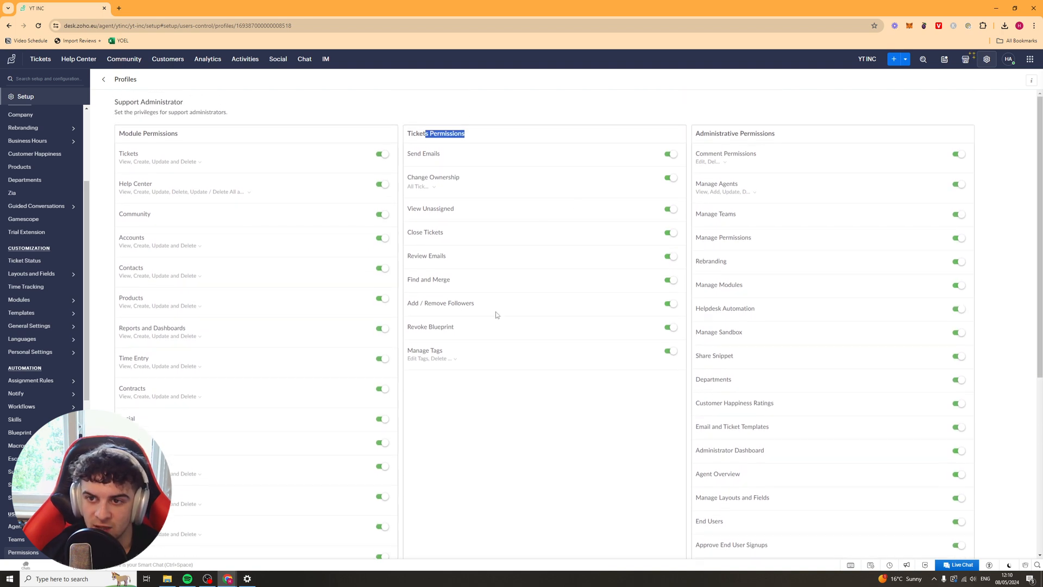
scroll(782, 217, "down", 5)
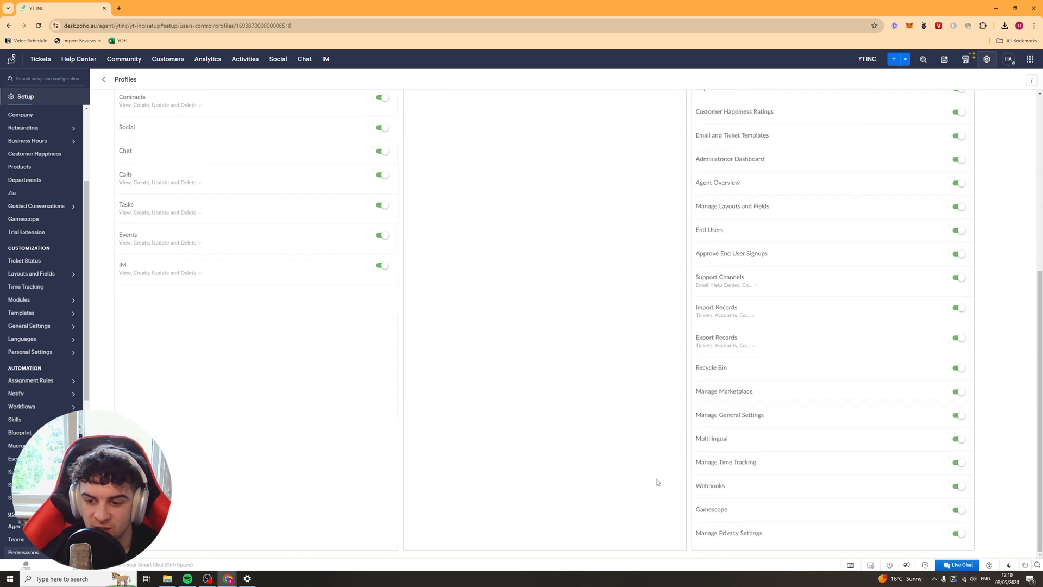
scroll(673, 439, "up", 5)
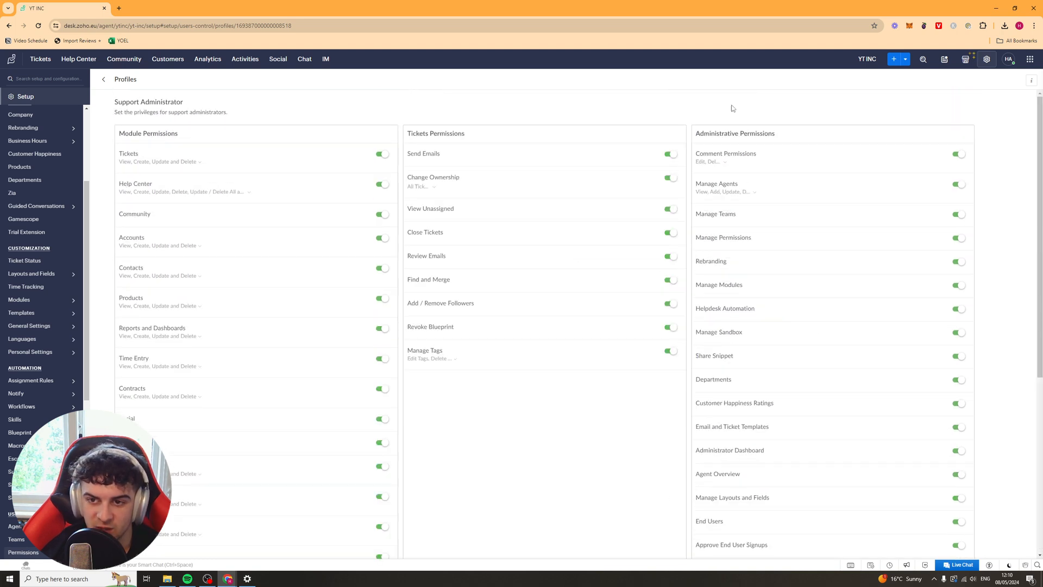
left_click(105, 80)
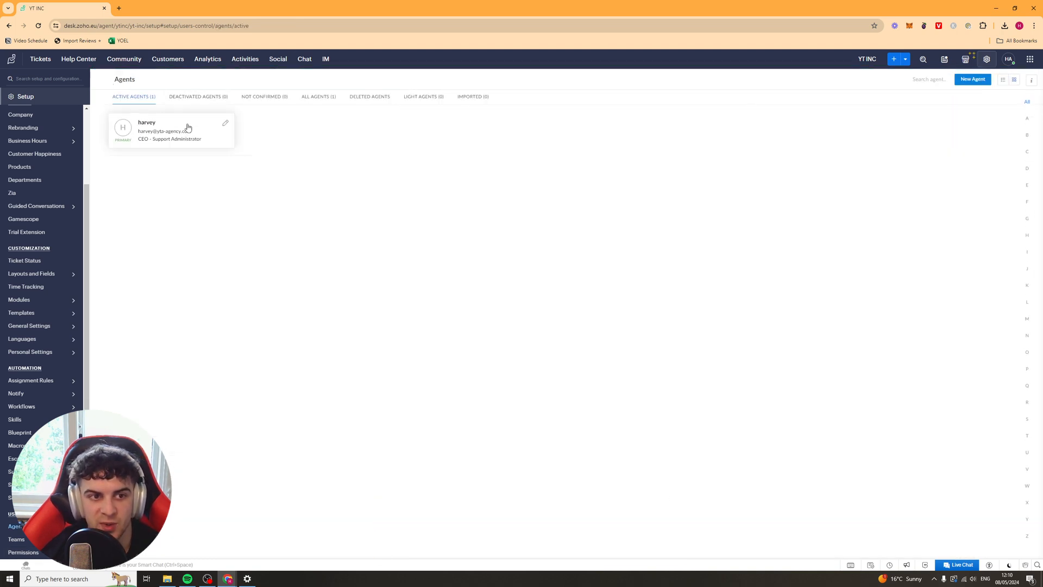
Open the existing agent's overview and look through the tickets, time entry and happiness rating sections
left_click(189, 130)
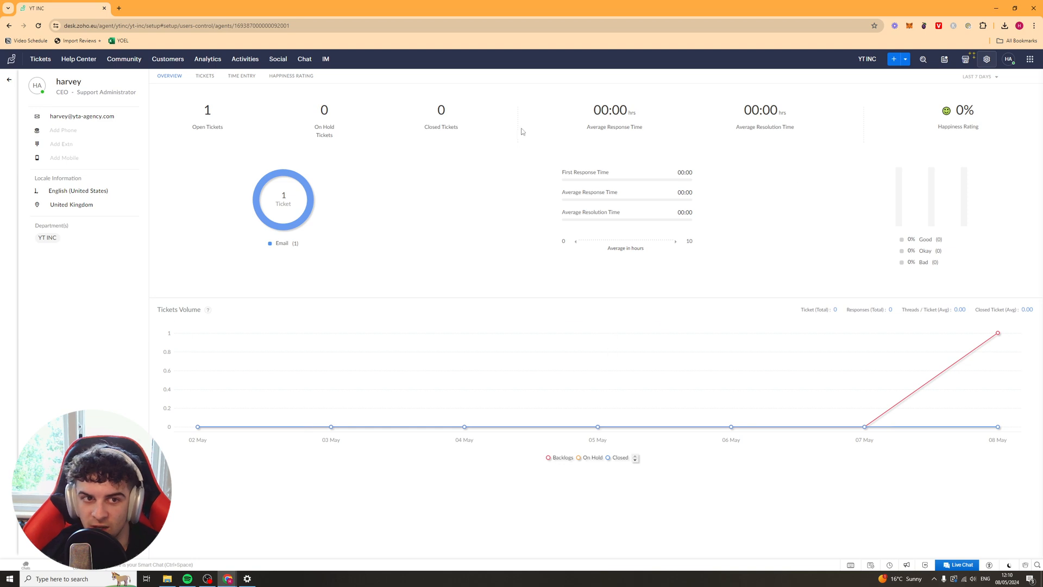
left_click(207, 77)
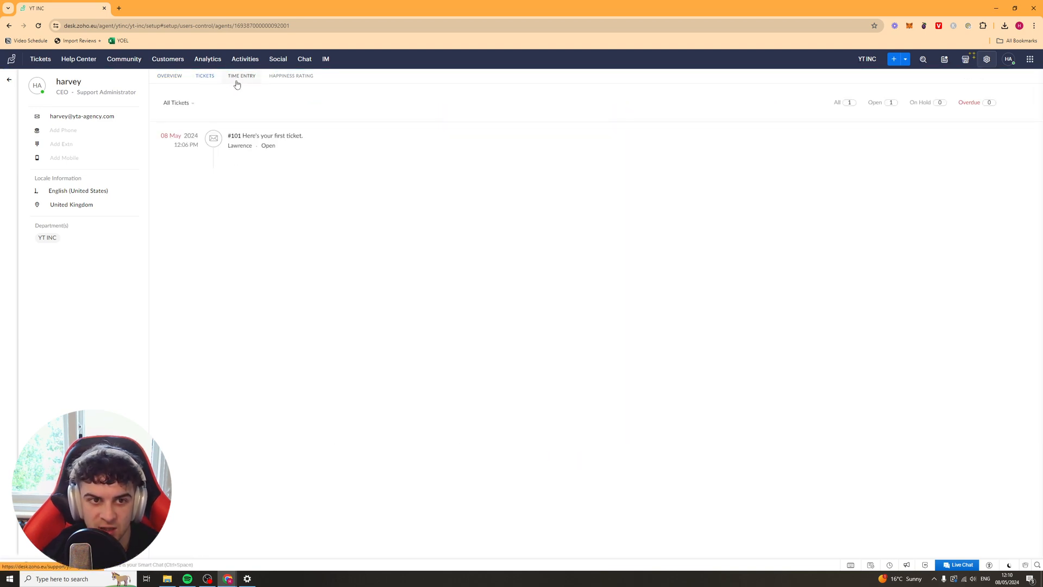
left_click(239, 79)
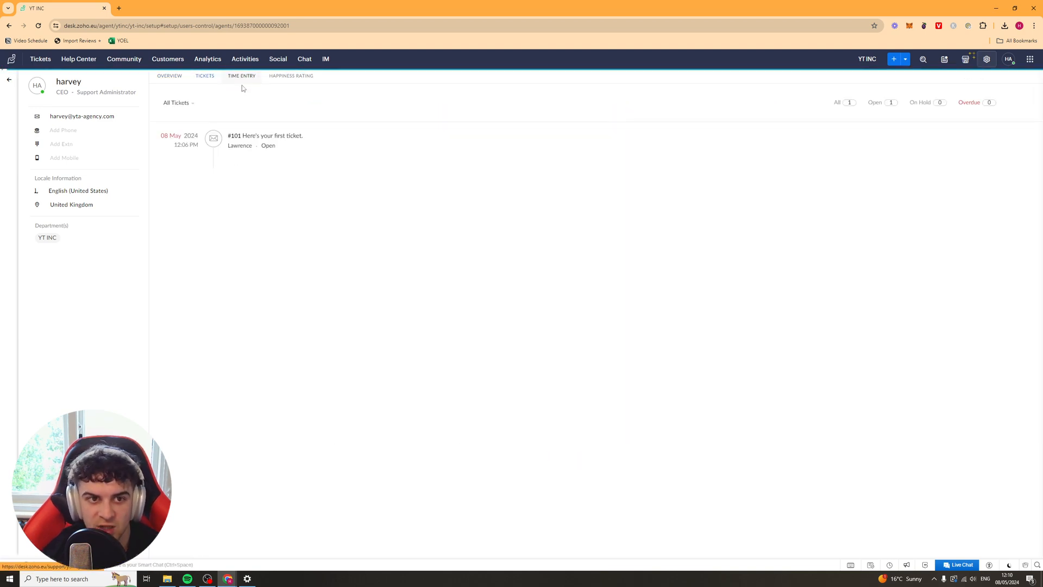
left_click(293, 77)
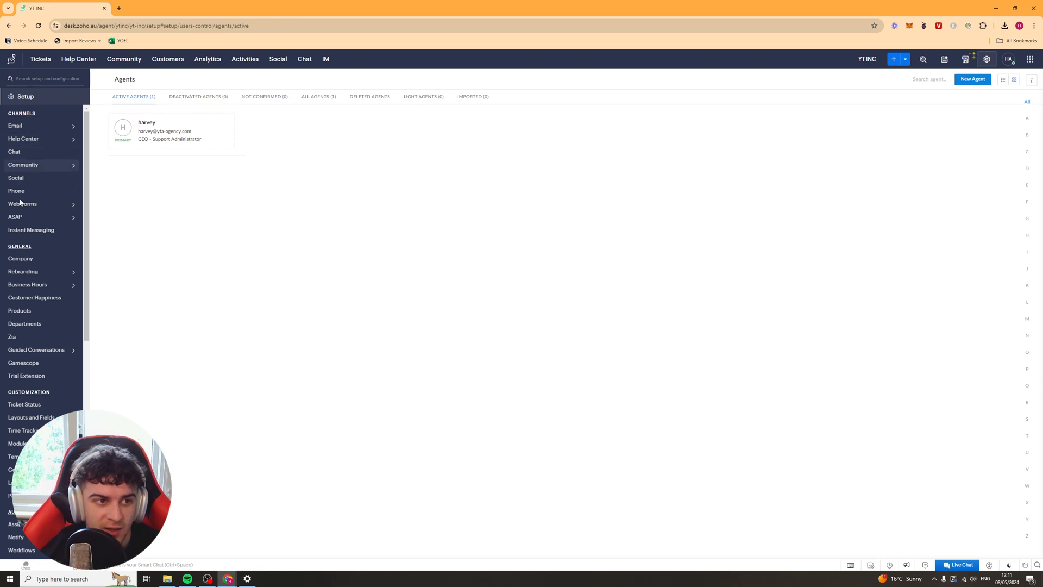
Look through the setup categories and open the support email address settings of the Email channel
scroll(35, 374, "down", 8)
scroll(41, 410, "up", 8)
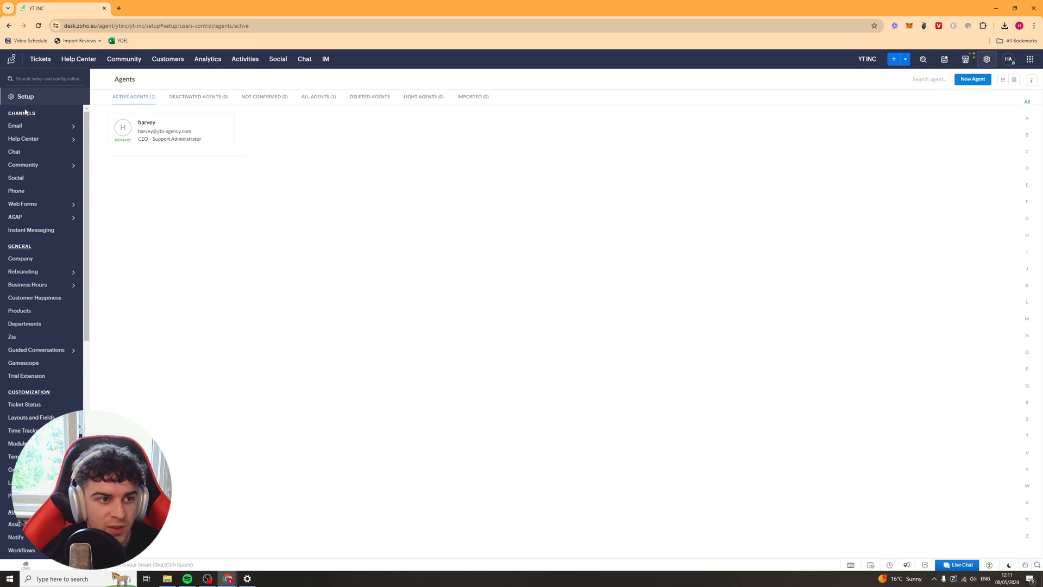
left_click(24, 125)
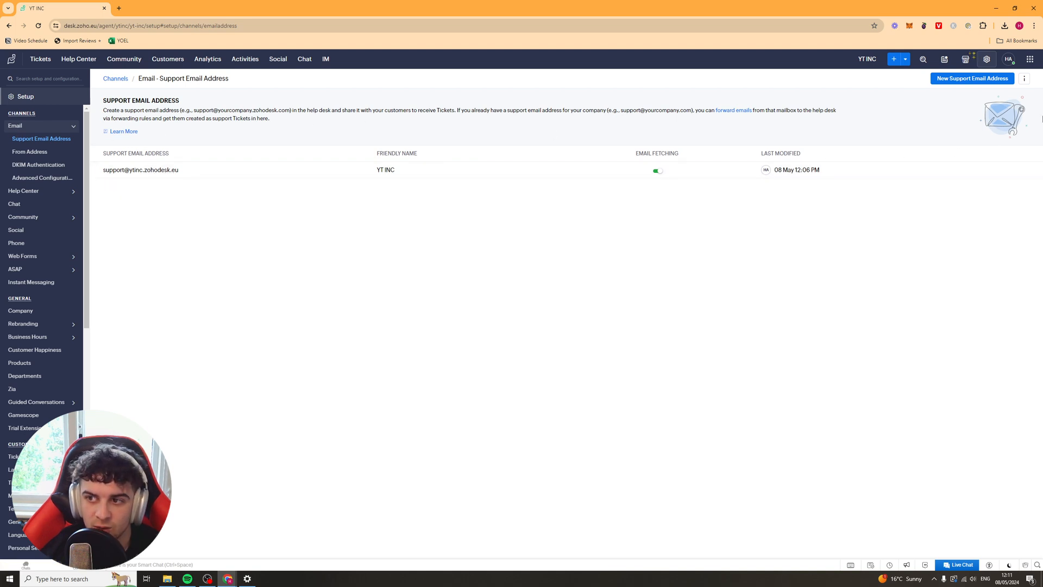
Open a new support email address form, examine its address field and domain suffix, and return to the Support Email Address list without saving
left_click(972, 79)
left_click(375, 146)
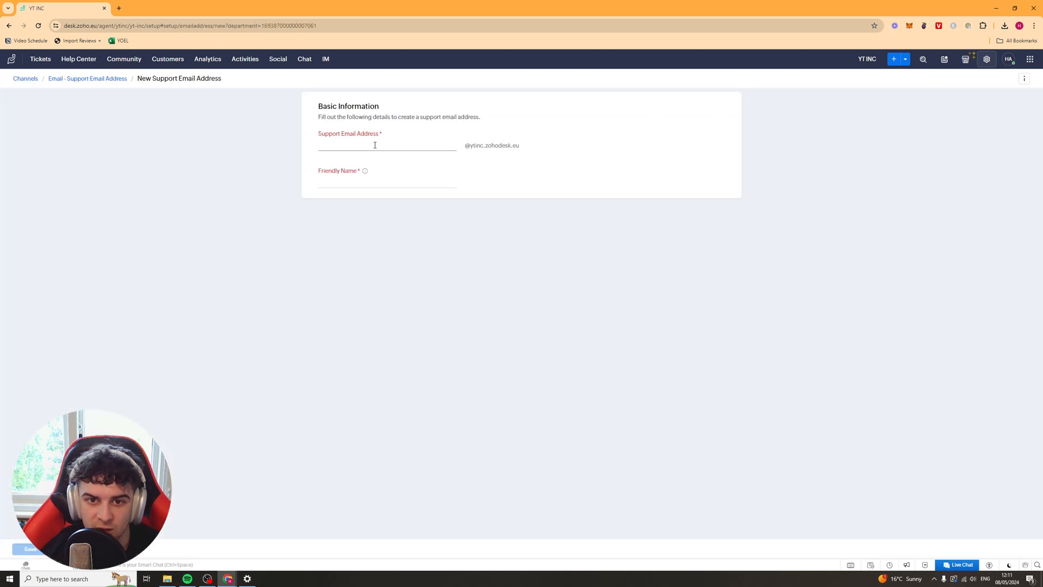
left_click_drag(468, 145, 560, 148)
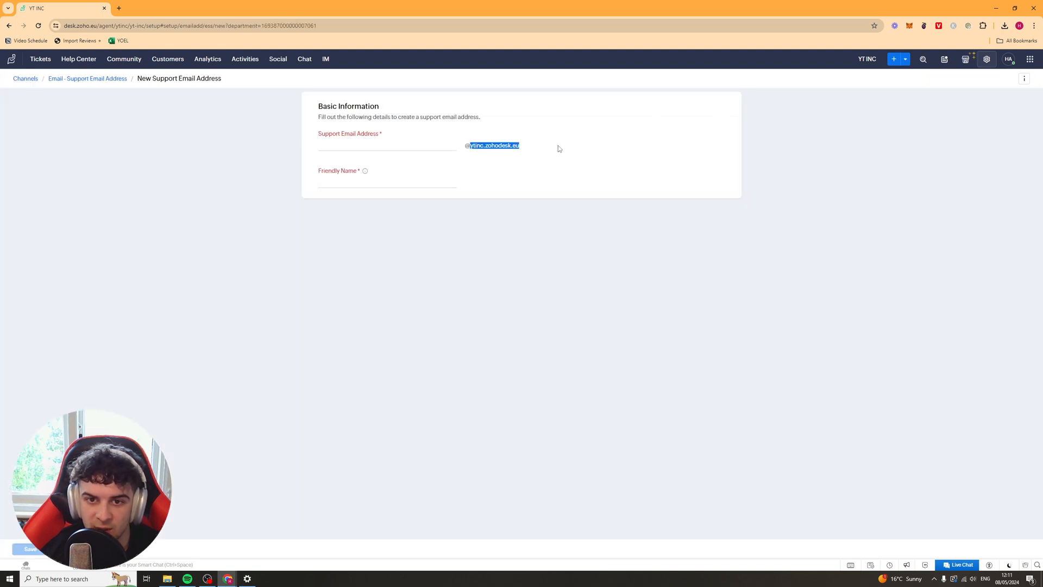
left_click(494, 210)
left_click(81, 81)
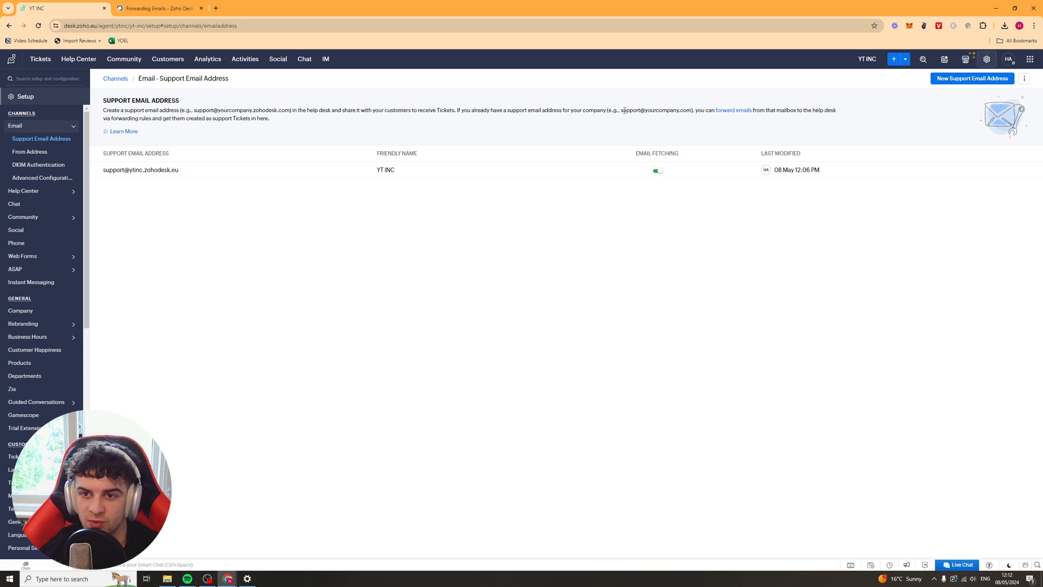
Read the note about existing company support addresses and open its forward emails help article in a new browser tab
left_click_drag(625, 110, 691, 112)
left_click(691, 112)
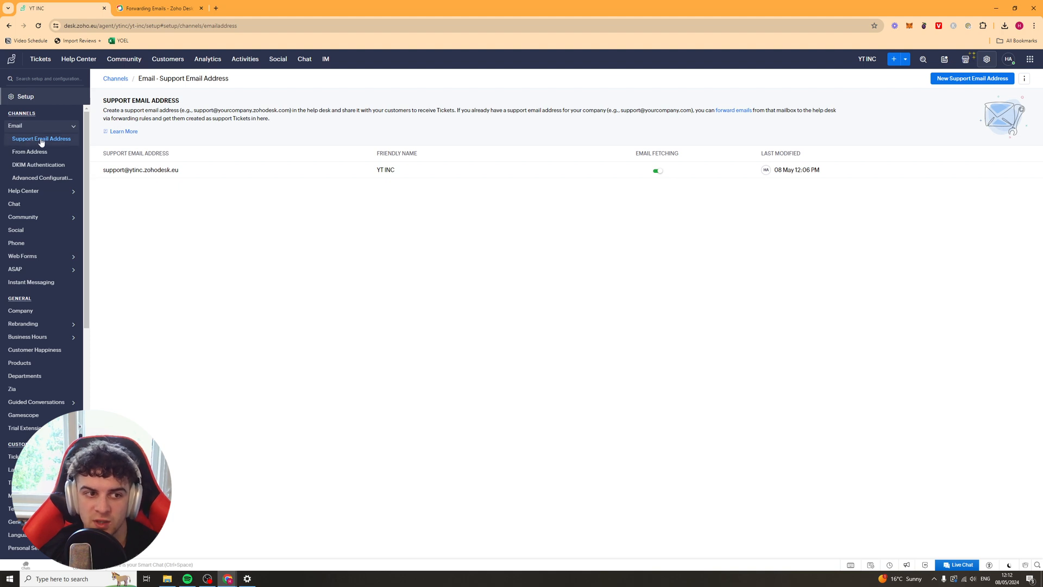
right_click(742, 116)
left_click(771, 121)
left_click(209, 10)
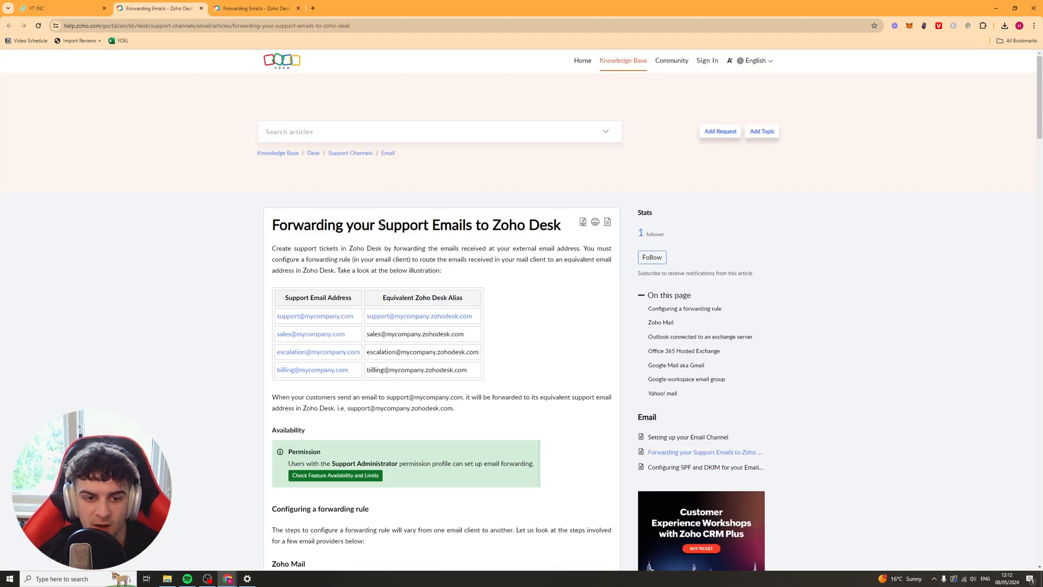
Read the email forwarding article's introduction and its instructions for forwarding from Zoho Mail
scroll(382, 222, "down", 1)
scroll(434, 212, "down", 3)
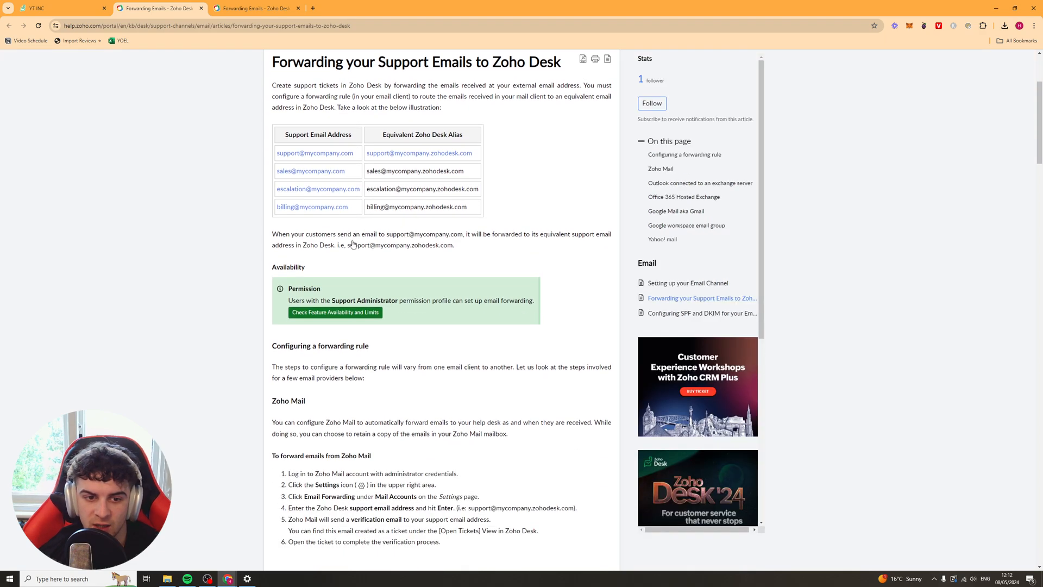
scroll(450, 342, "down", 1)
scroll(449, 343, "down", 10)
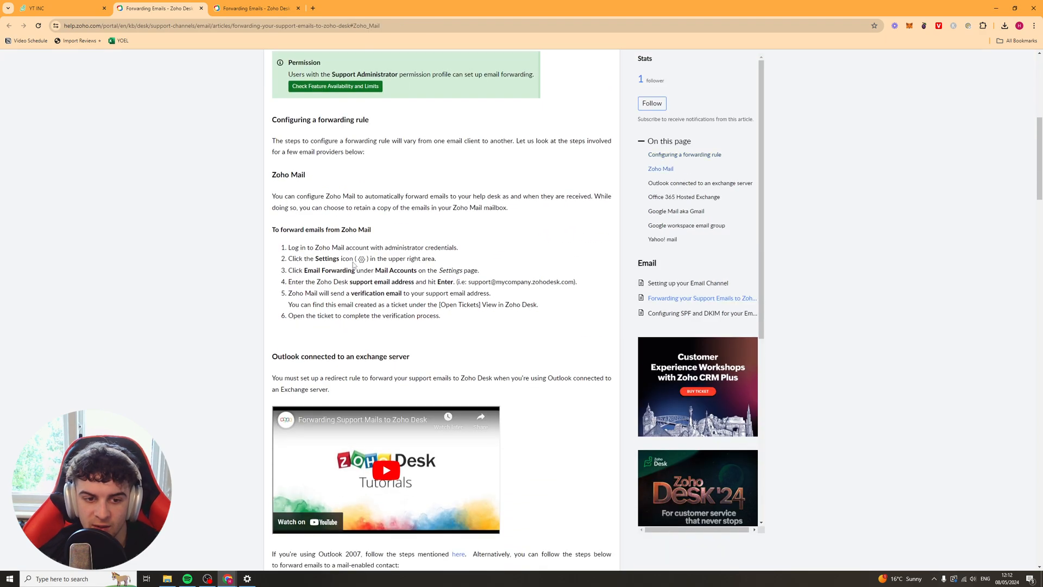
scroll(538, 153, "up", 8)
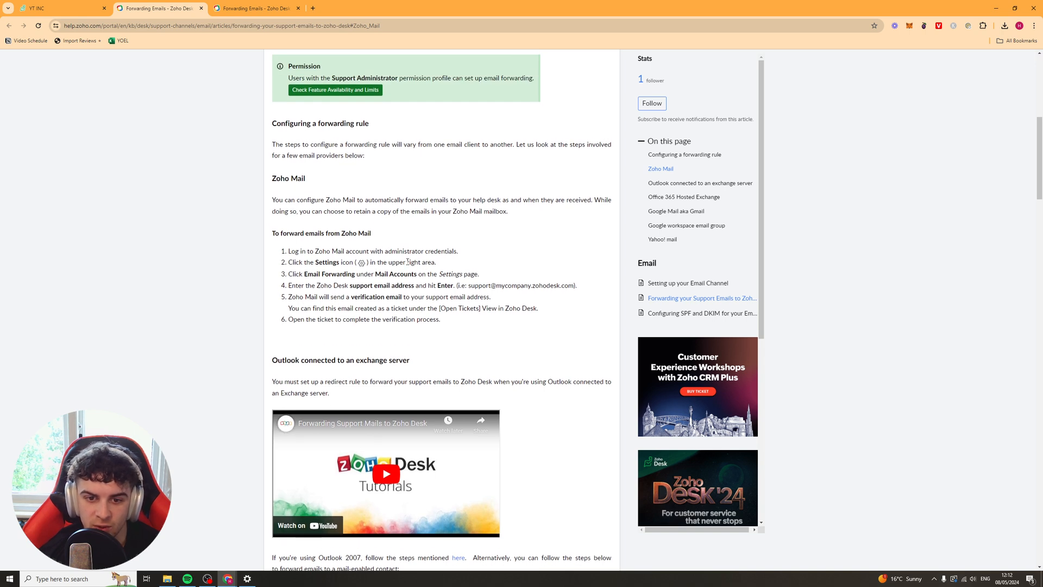
left_click_drag(274, 177, 508, 212)
left_click(414, 183)
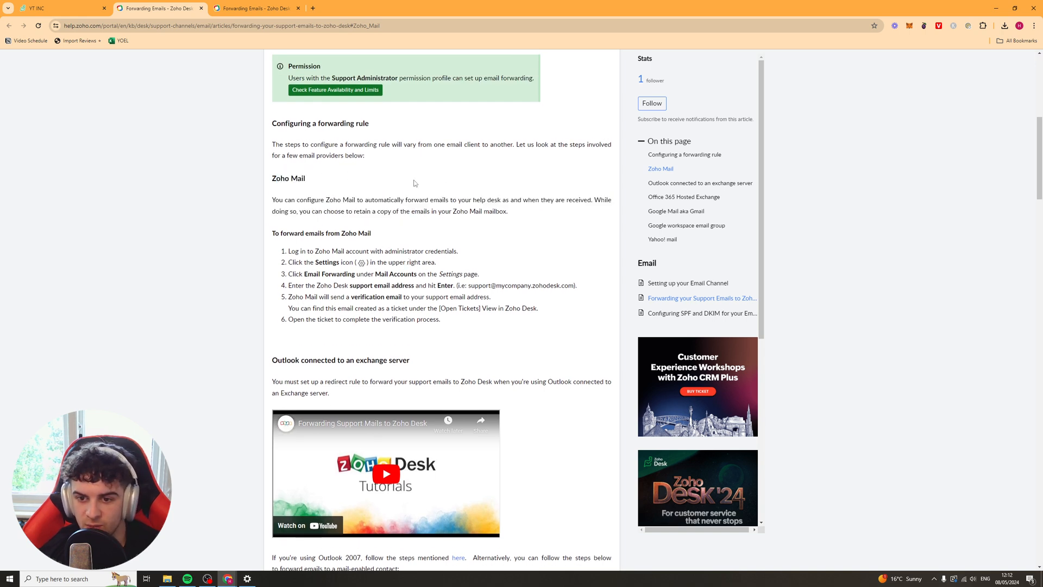
left_click_drag(275, 176, 424, 293)
left_click(424, 293)
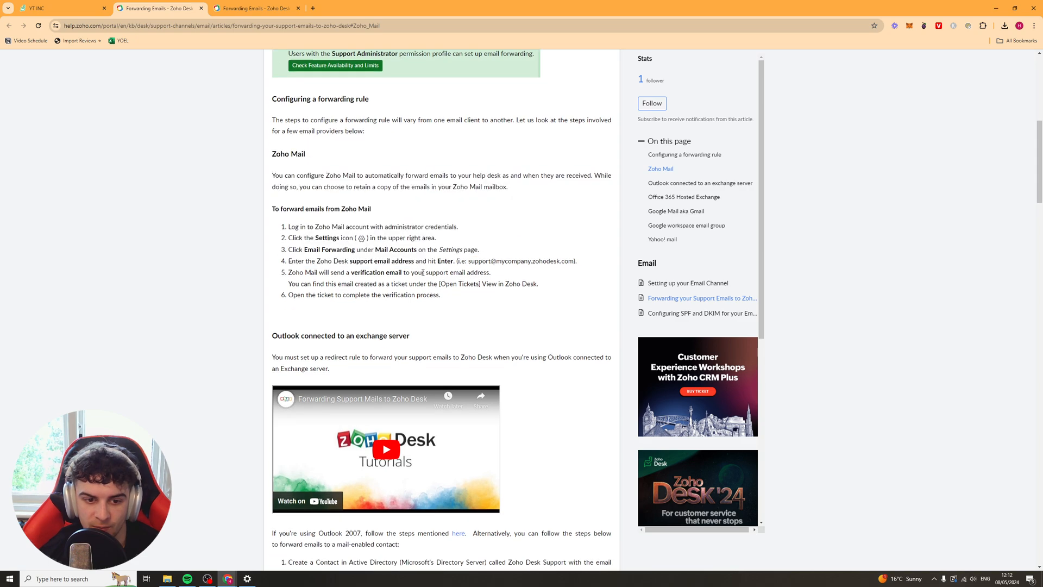
Look through the article's forwarding instructions for Outlook, Office 365, Gmail, Google Workspace and Yahoo! Mail
scroll(423, 293, "down", 3)
left_click_drag(285, 198, 389, 208)
scroll(286, 281, "down", 6)
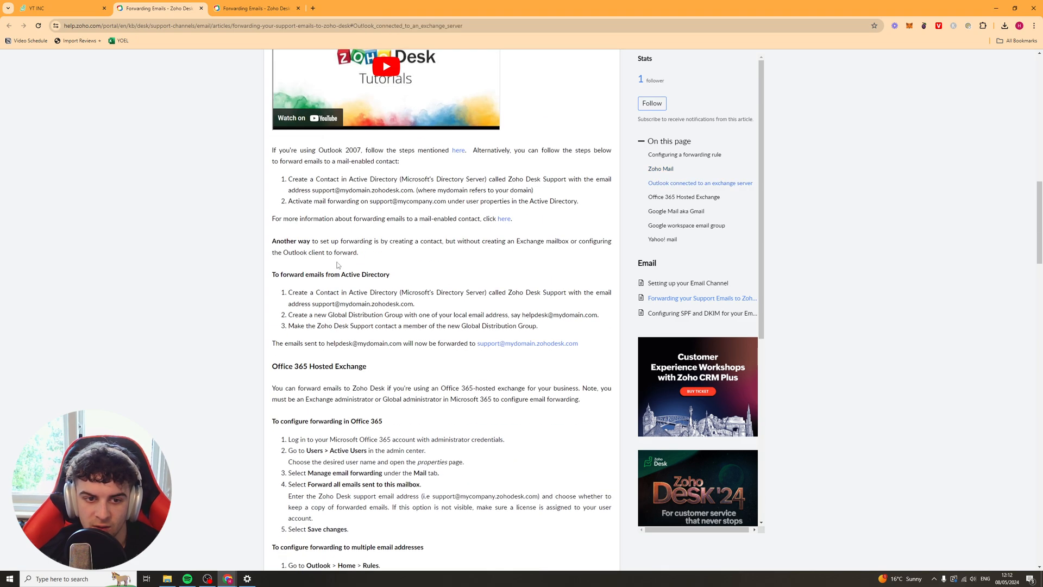
left_click_drag(285, 280, 342, 284)
left_click(342, 284)
scroll(288, 190, "down", 8)
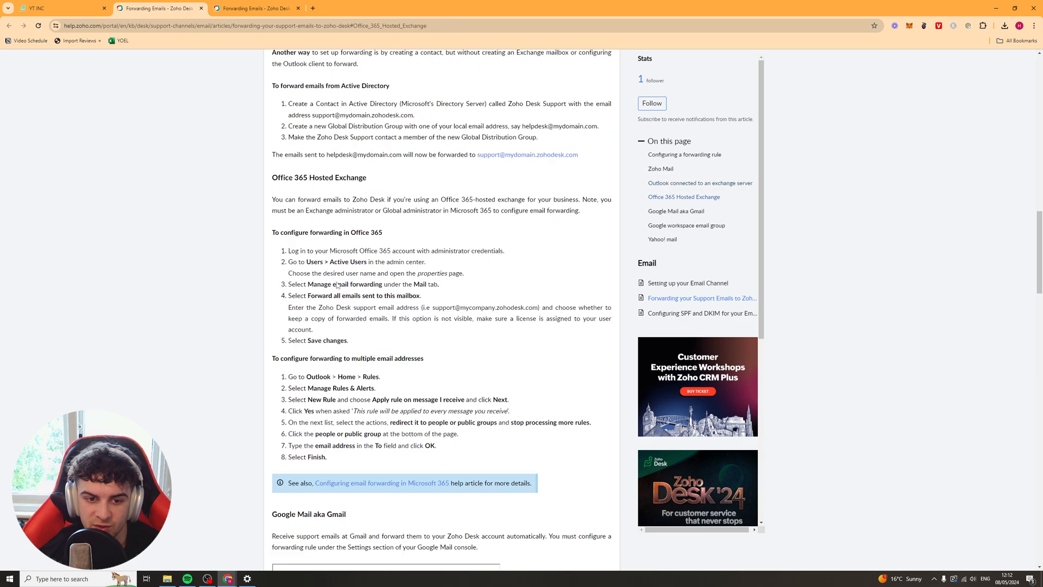
left_click_drag(273, 194, 368, 195)
left_click(347, 173)
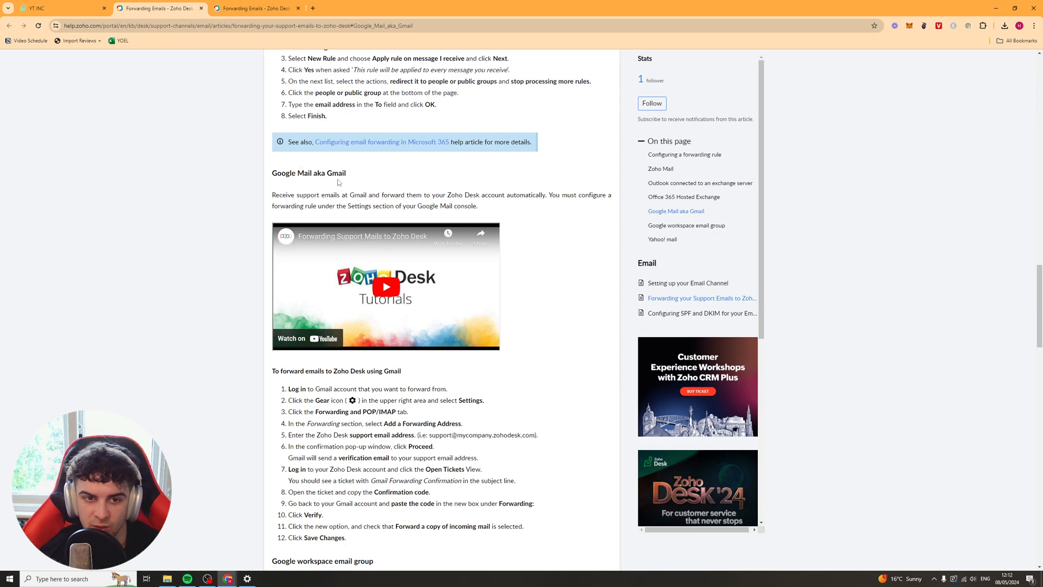
scroll(387, 260, "down", 5)
scroll(458, 398, "down", 7)
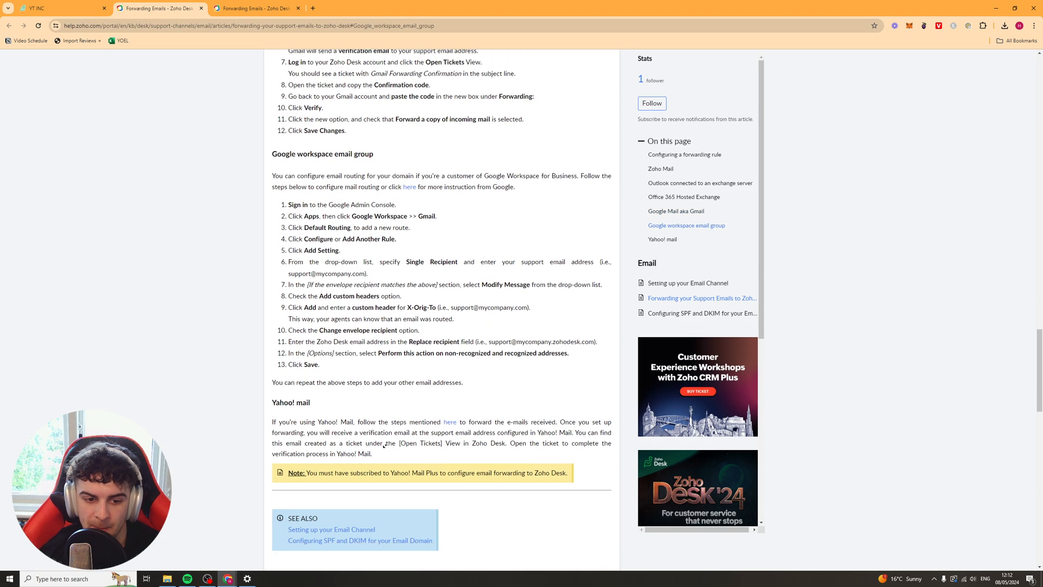
scroll(444, 255, "up", 7)
scroll(445, 254, "up", 8)
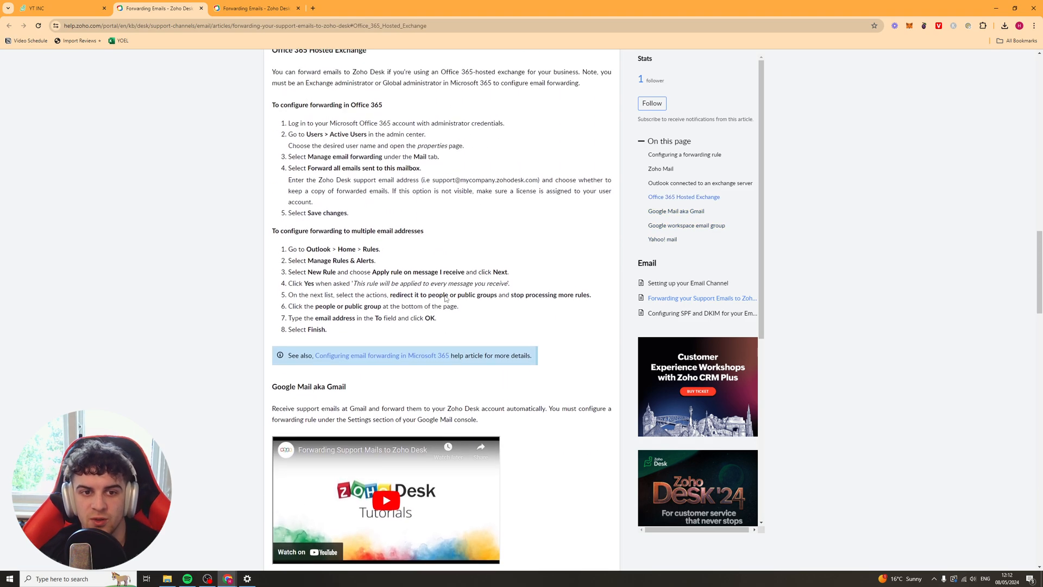
Read the Gmail forwarding instructions up to entering the support email address, and check that address on the Support Email Address page
scroll(430, 268, "down", 5)
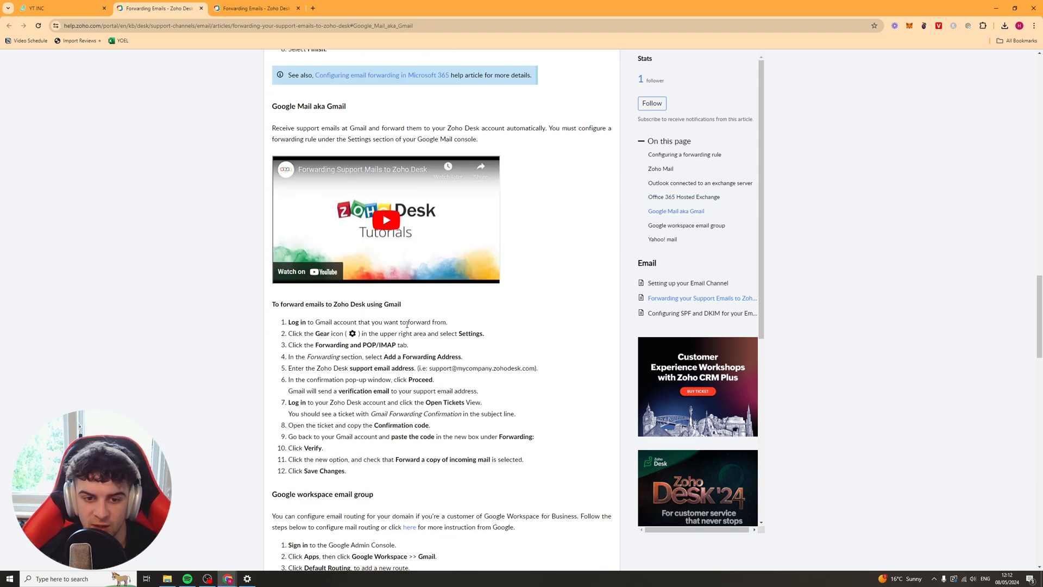
left_click_drag(344, 333, 442, 333)
left_click_drag(292, 345, 396, 345)
left_click(397, 334)
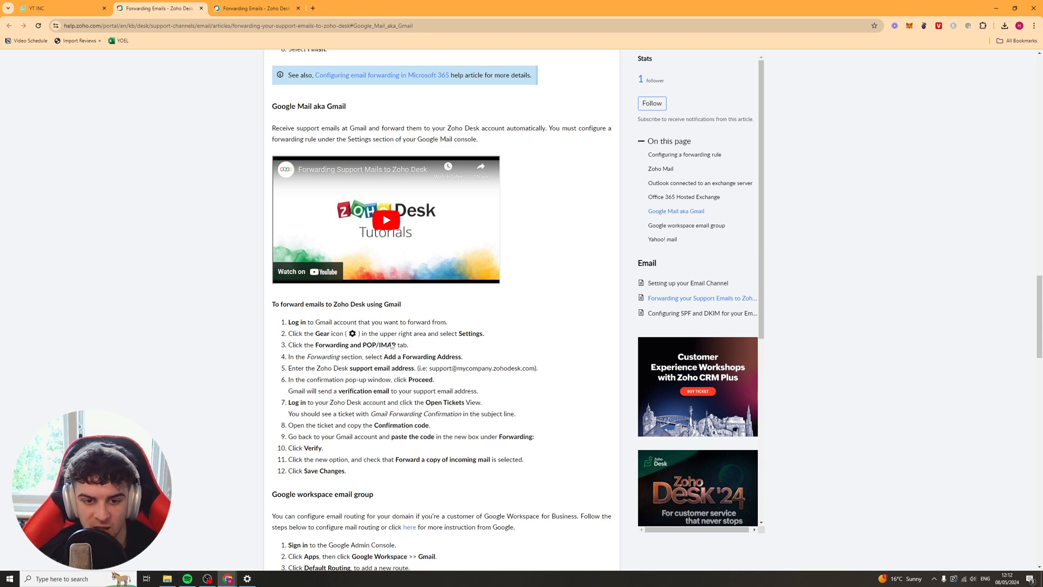
scroll(379, 348, "down", 1)
left_click_drag(312, 328, 412, 328)
left_click_drag(433, 328, 511, 329)
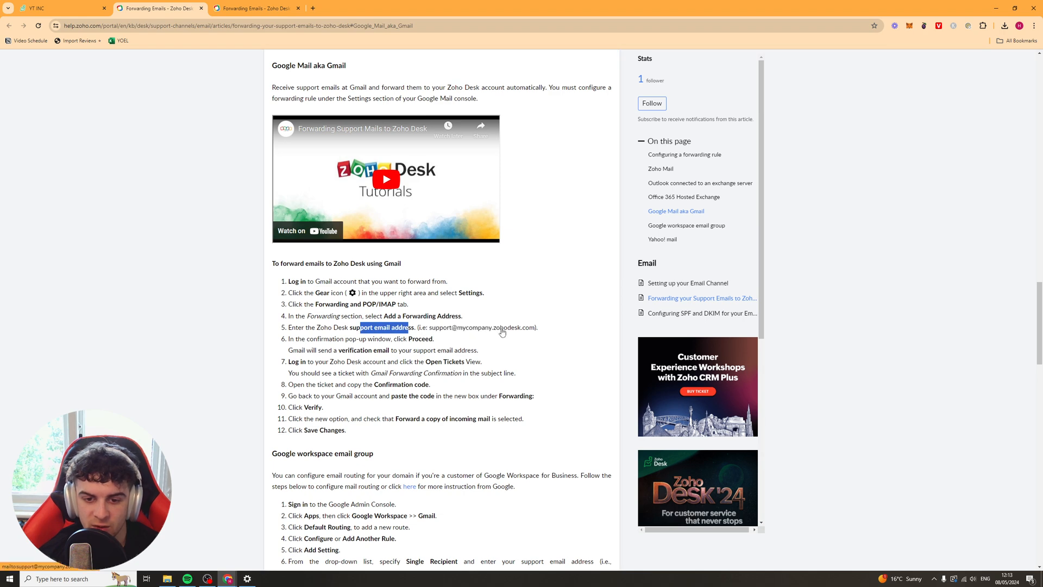
left_click(65, 9)
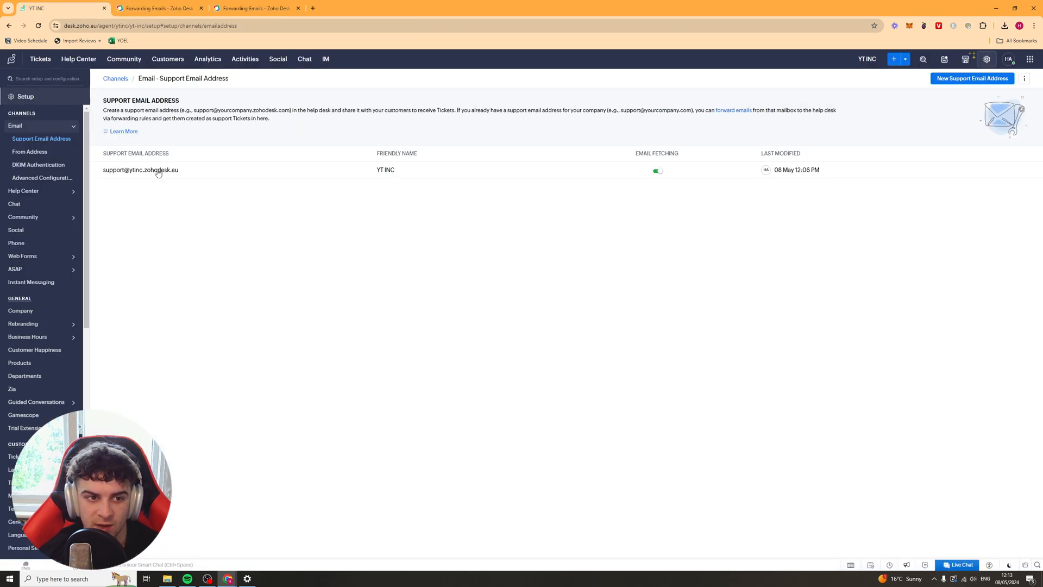
left_click(157, 8)
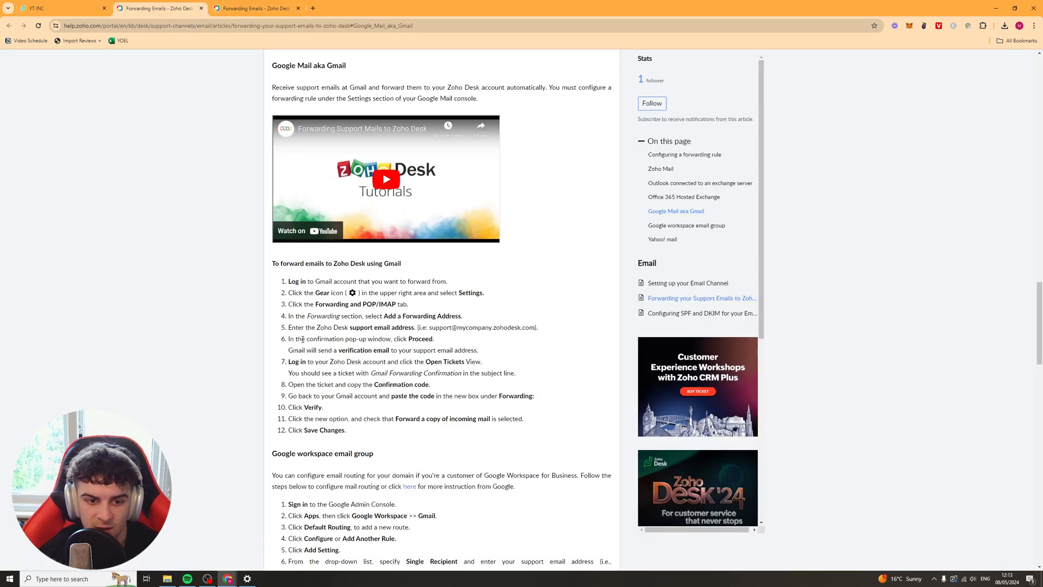
Read the remaining Gmail forwarding instructions, from the confirmation pop-up through verifying the code and saving the changes
left_click_drag(303, 339, 411, 339)
left_click(350, 350)
left_click_drag(325, 353, 450, 362)
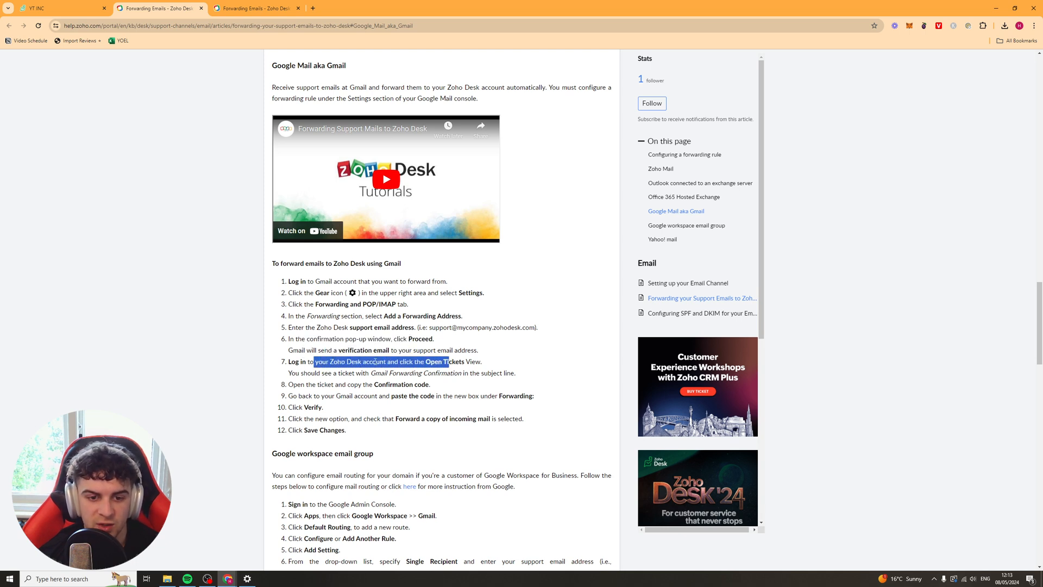
left_click(376, 362)
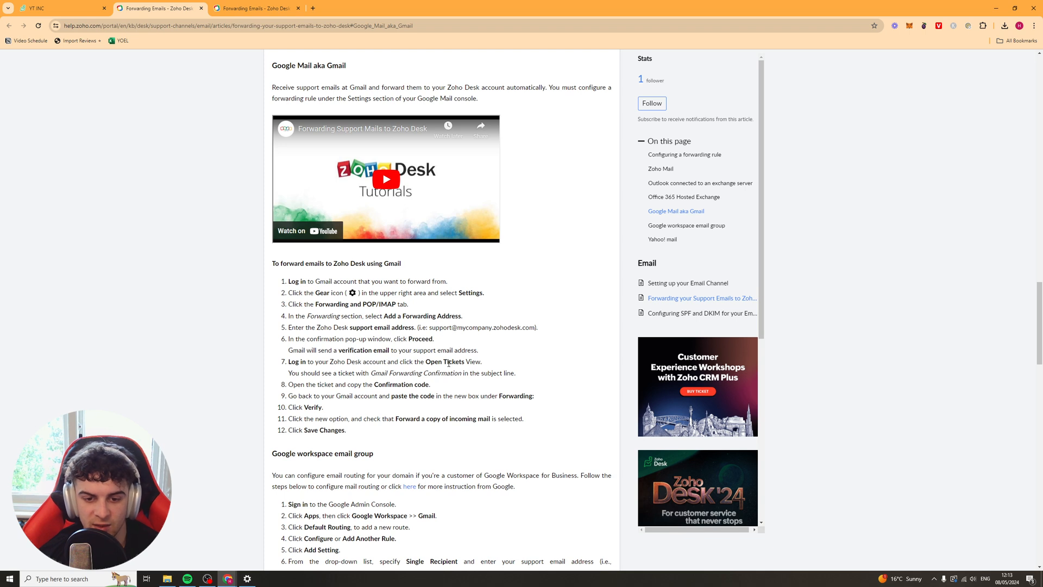
key("Escape")
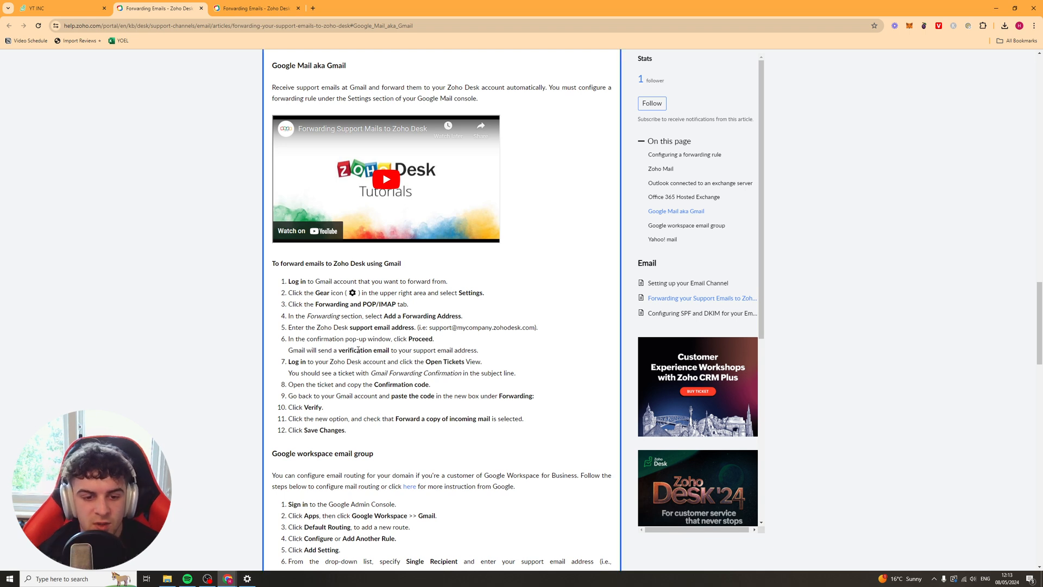
left_click_drag(375, 373, 458, 373)
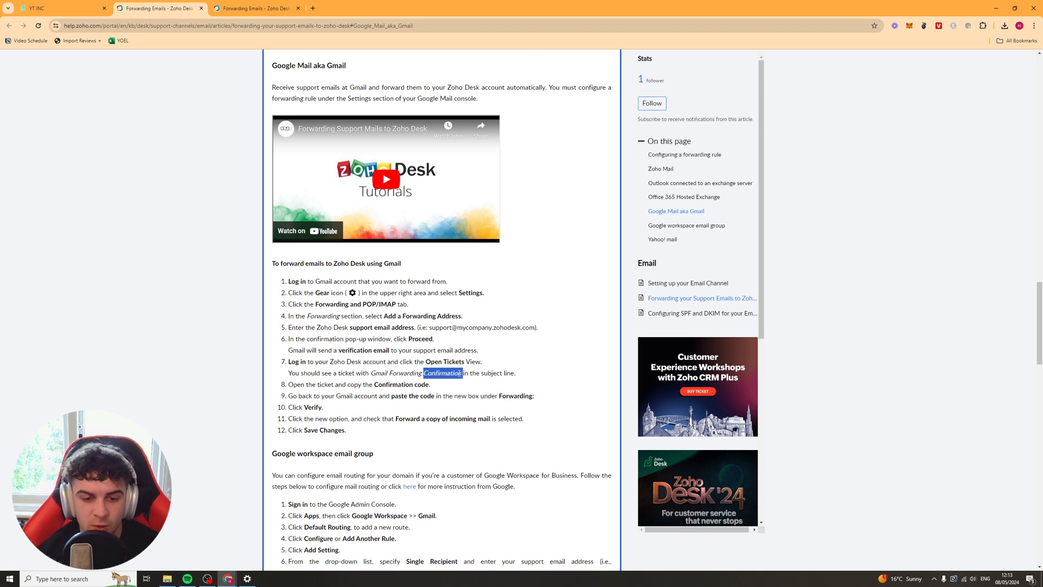
triple_click(455, 373)
left_click_drag(295, 389, 433, 388)
left_click(433, 389)
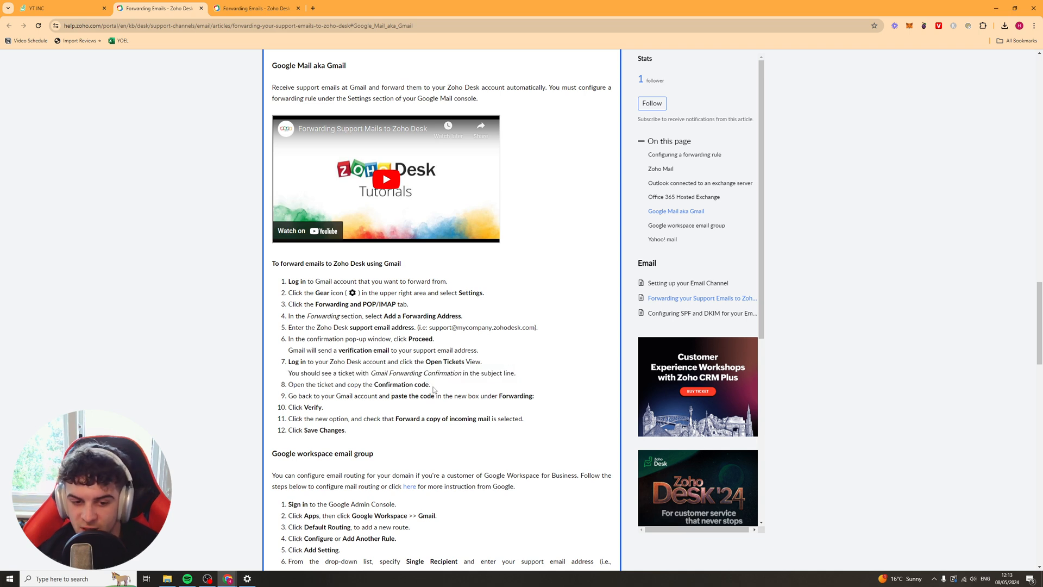
left_click_drag(322, 399, 515, 404)
left_click(319, 409)
left_click_drag(345, 420, 494, 420)
left_click_drag(513, 420, 518, 421)
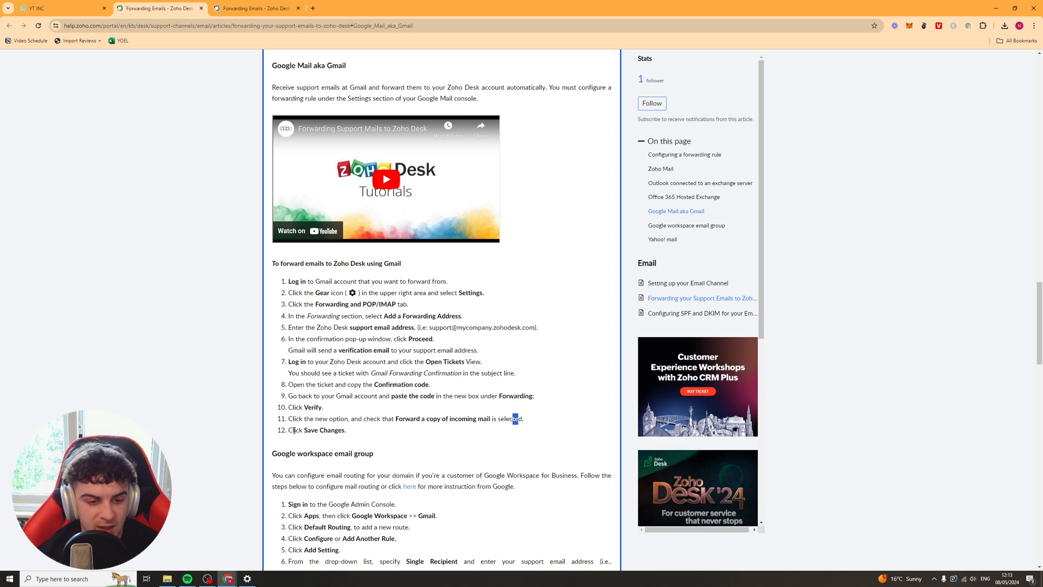
left_click_drag(294, 430, 352, 430)
left_click(467, 395)
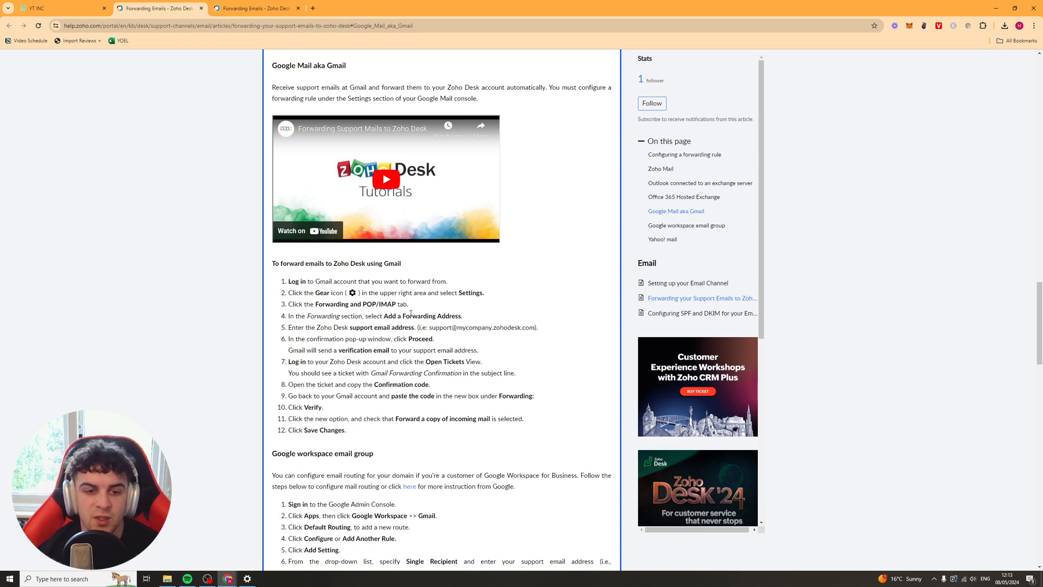
Return to the Support Email Address page and compare the example company mailbox in the description with the listed support address
left_click(47, 8)
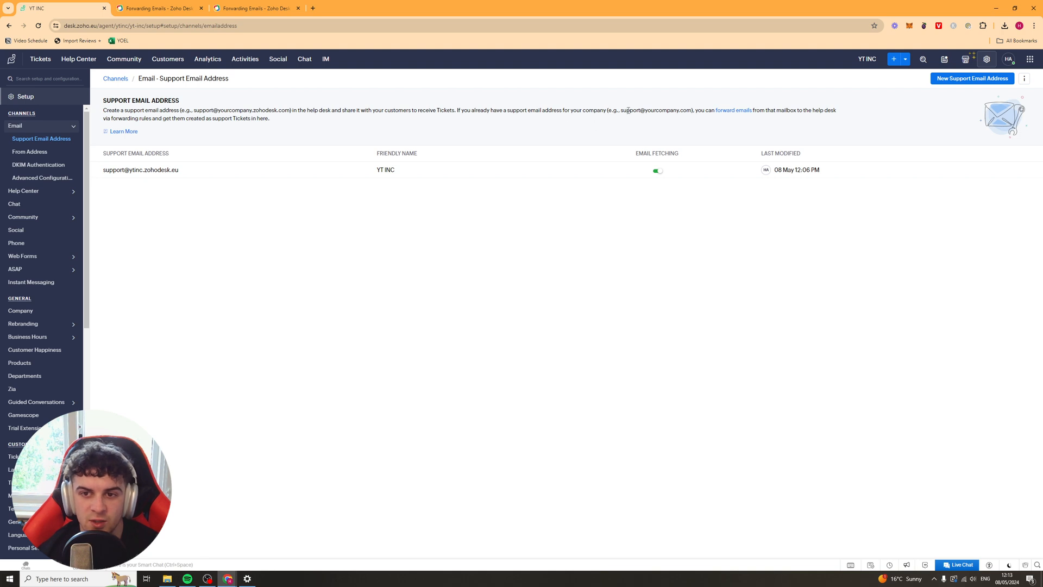
left_click_drag(628, 110, 693, 111)
left_click(667, 110)
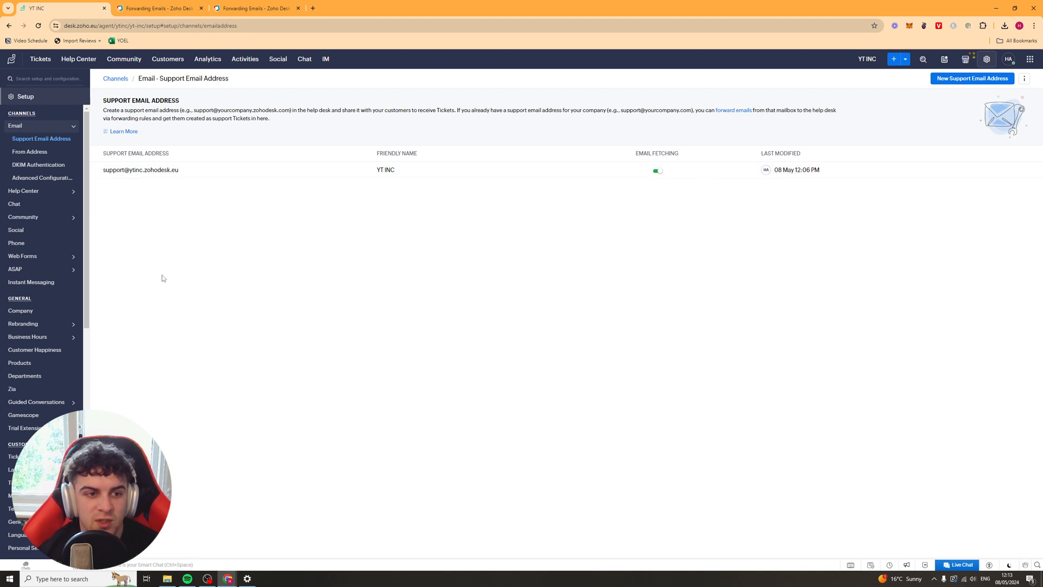
left_click_drag(624, 111, 661, 111)
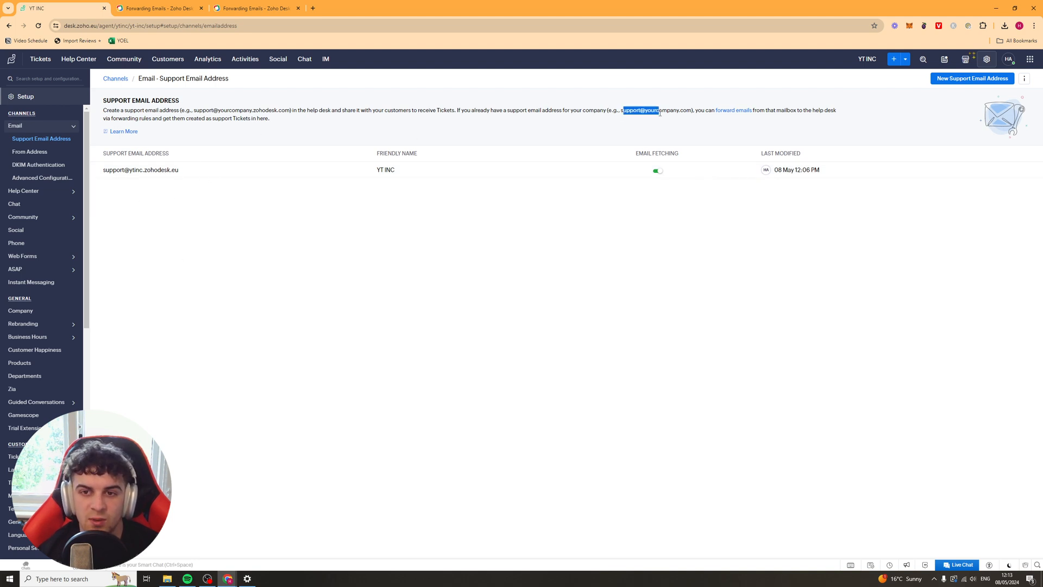
left_click(661, 112)
left_click_drag(190, 175, 103, 178)
left_click(159, 174)
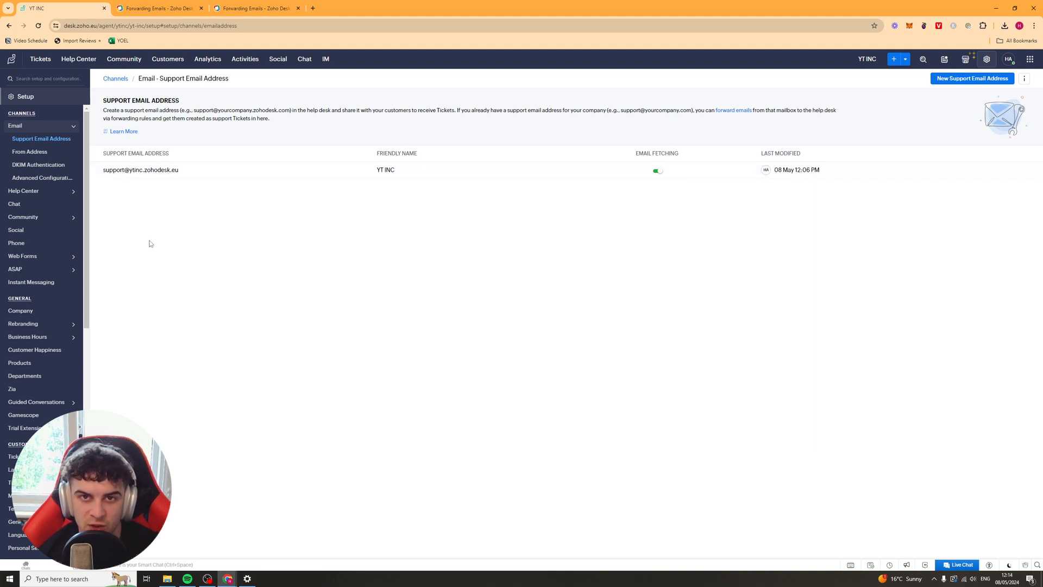
Start a new From Address in the Email channel and enable Use My SMTP Server to show its server settings
left_click(27, 153)
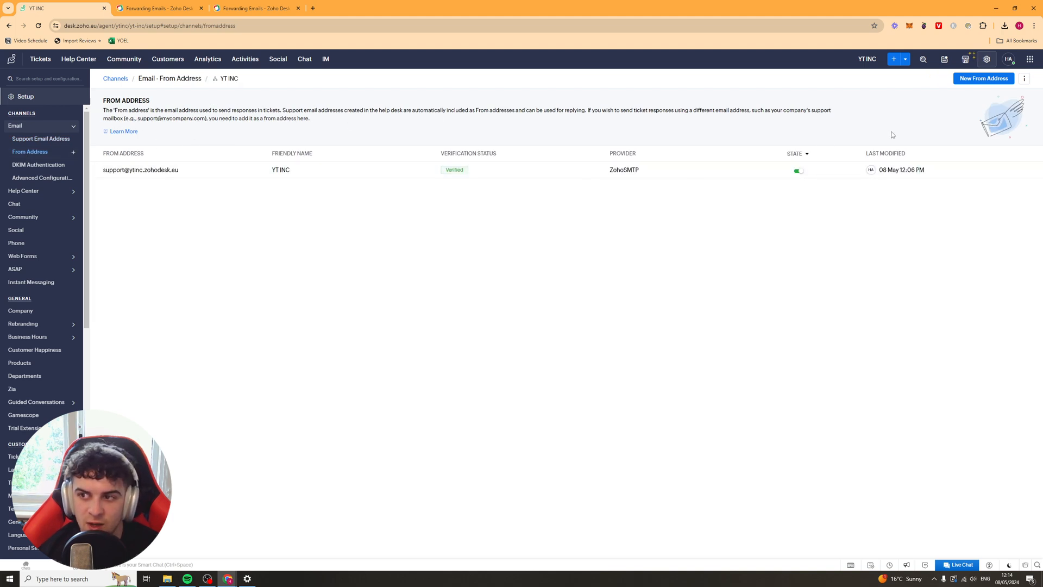
left_click(978, 80)
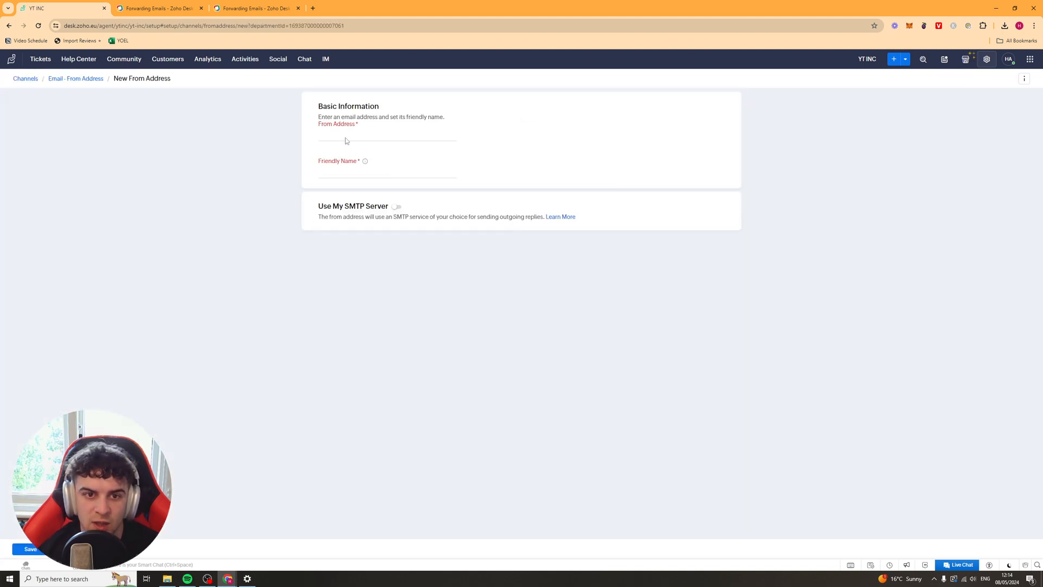
left_click(397, 207)
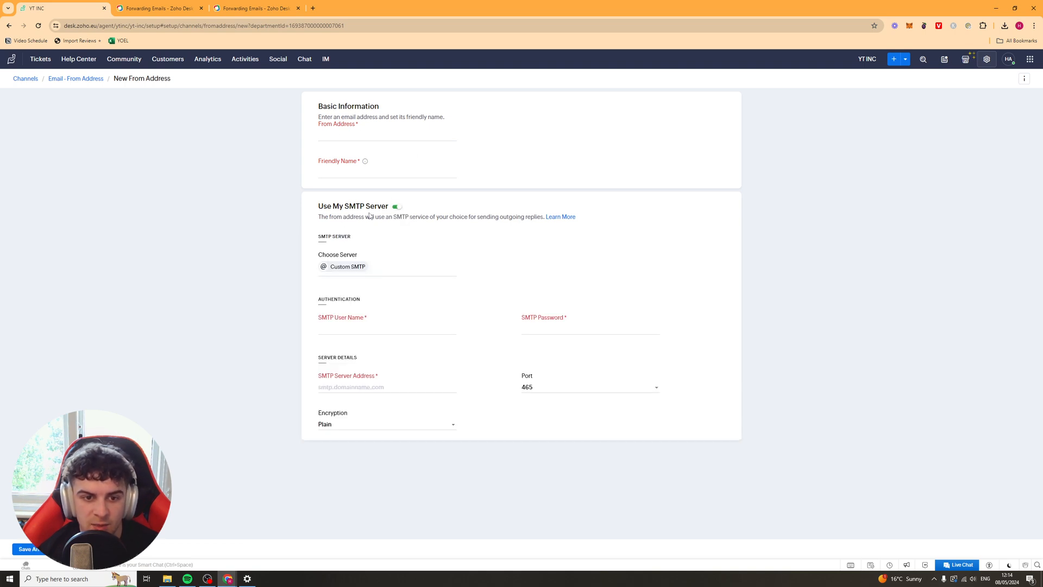
left_click_drag(329, 219, 446, 219)
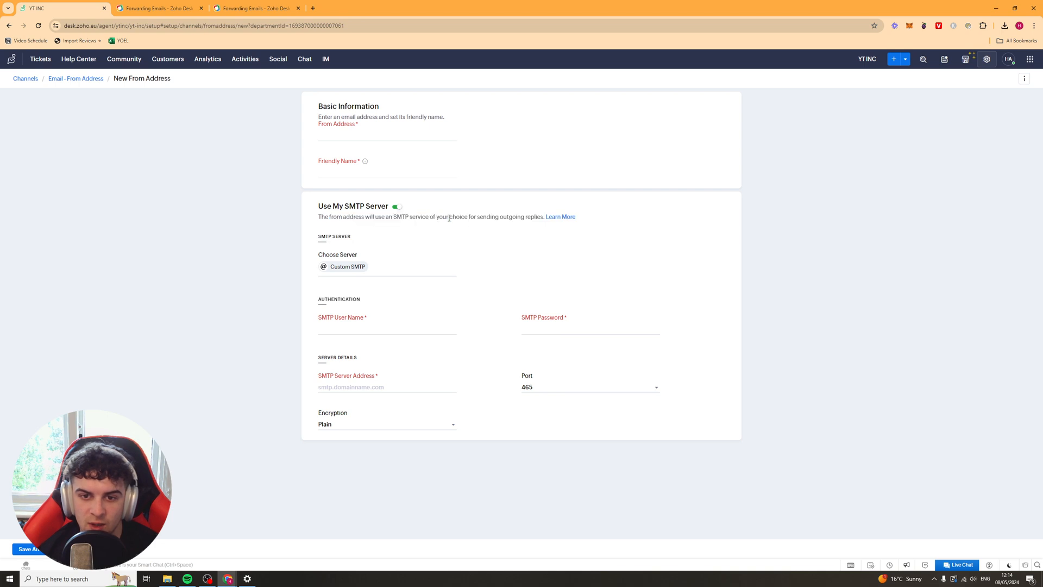
Read the Use My SMTP Server description for the new From Address, and leave the form without saving
triple_click(449, 219)
left_click(443, 341)
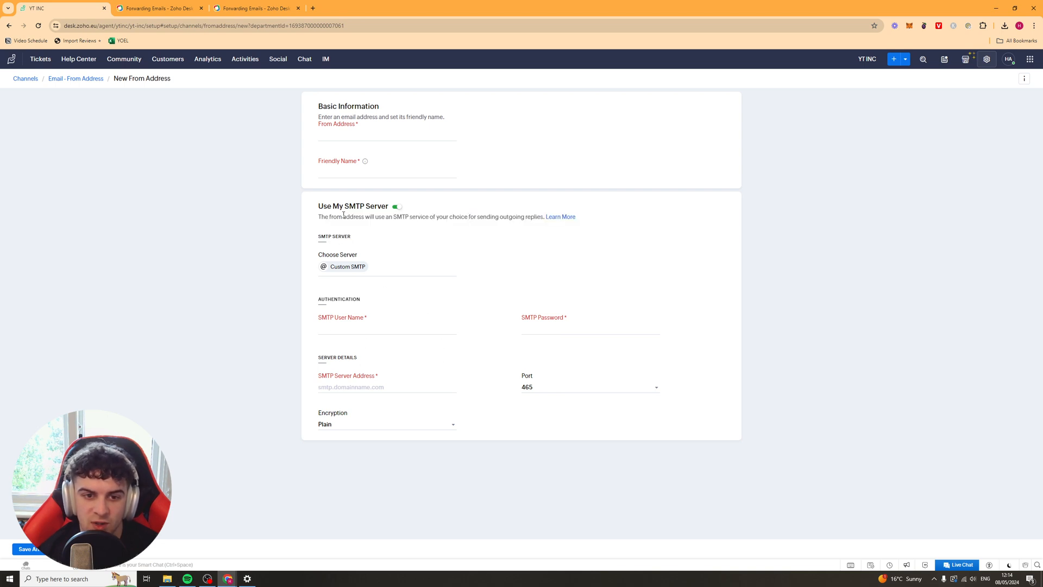
left_click_drag(344, 215, 473, 217)
triple_click(473, 217)
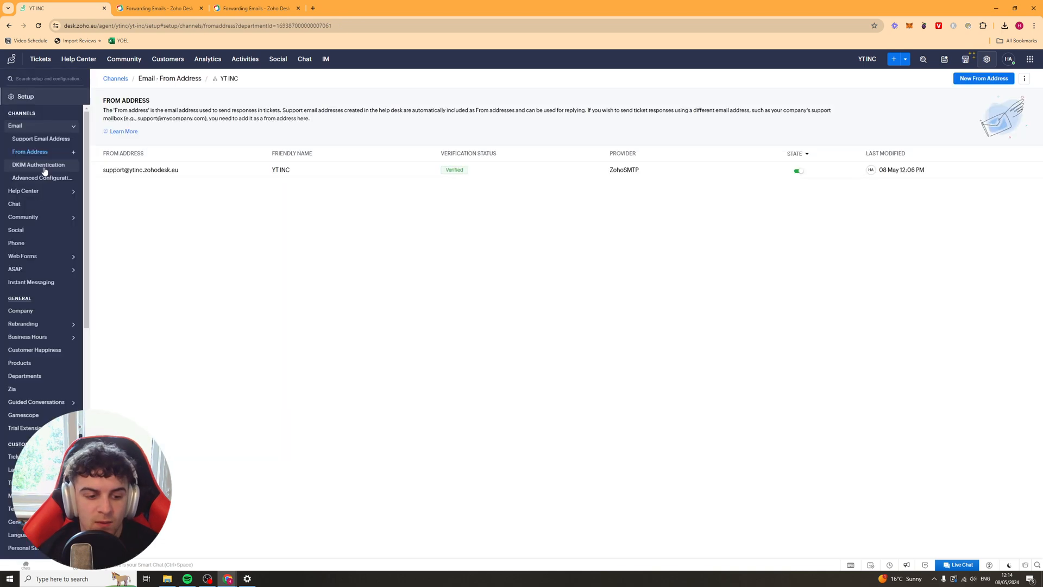
View the DKIM Authentication page and the advanced configuration page of the Email channel
left_click(44, 169)
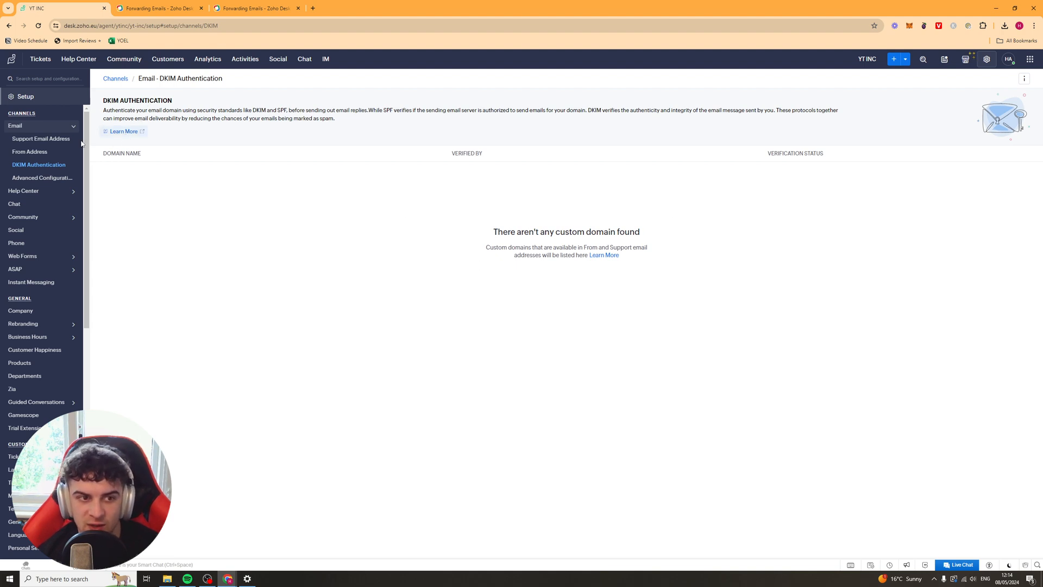
left_click(47, 180)
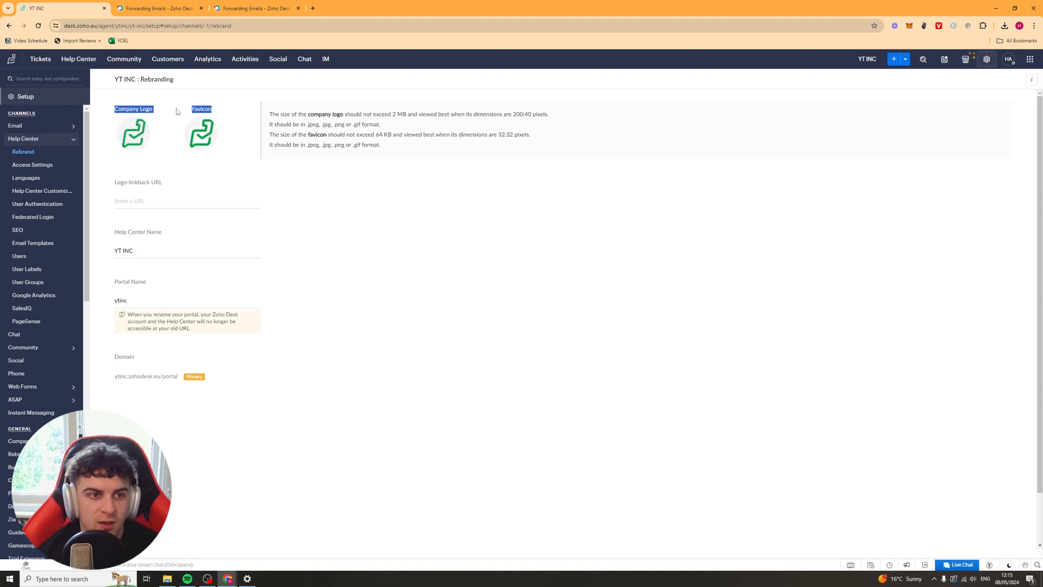
Review the Help Center rebranding options for company logo, favicon, Help Center Name and Portal Name
left_click_drag(194, 109, 330, 134)
left_click(330, 134)
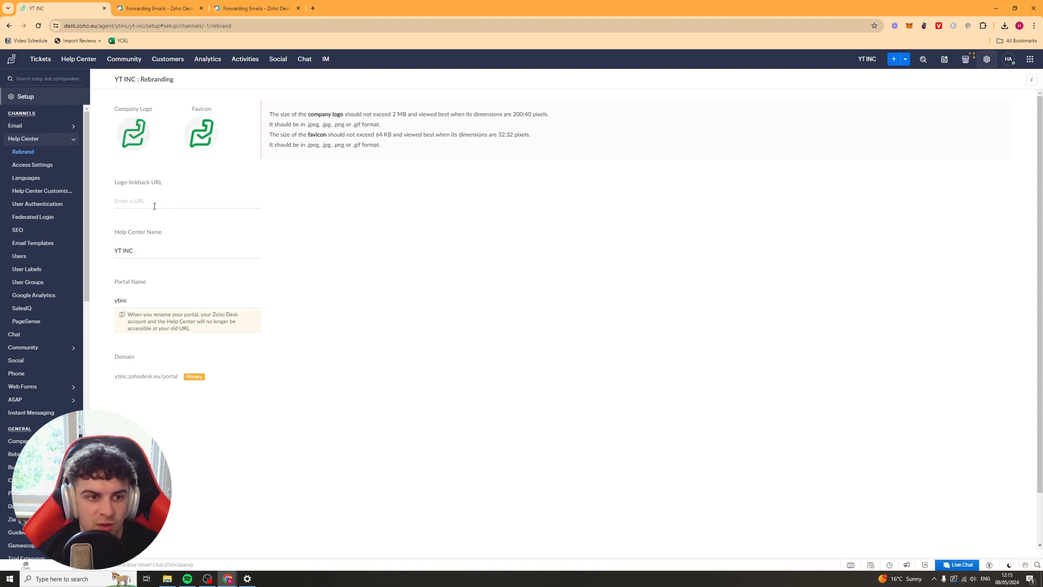
left_click_drag(146, 250, 107, 251)
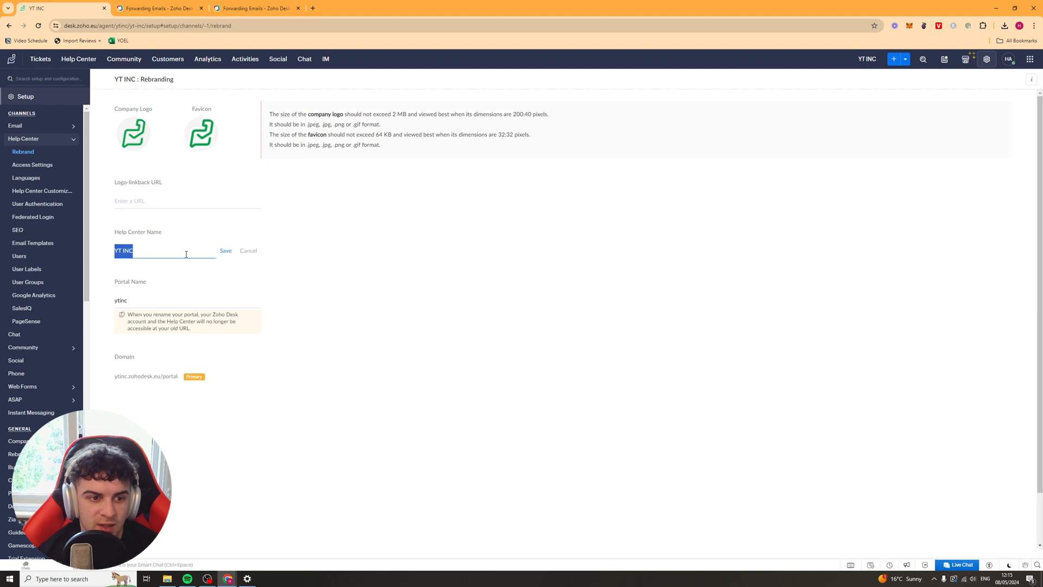
left_click_drag(135, 302, 94, 305)
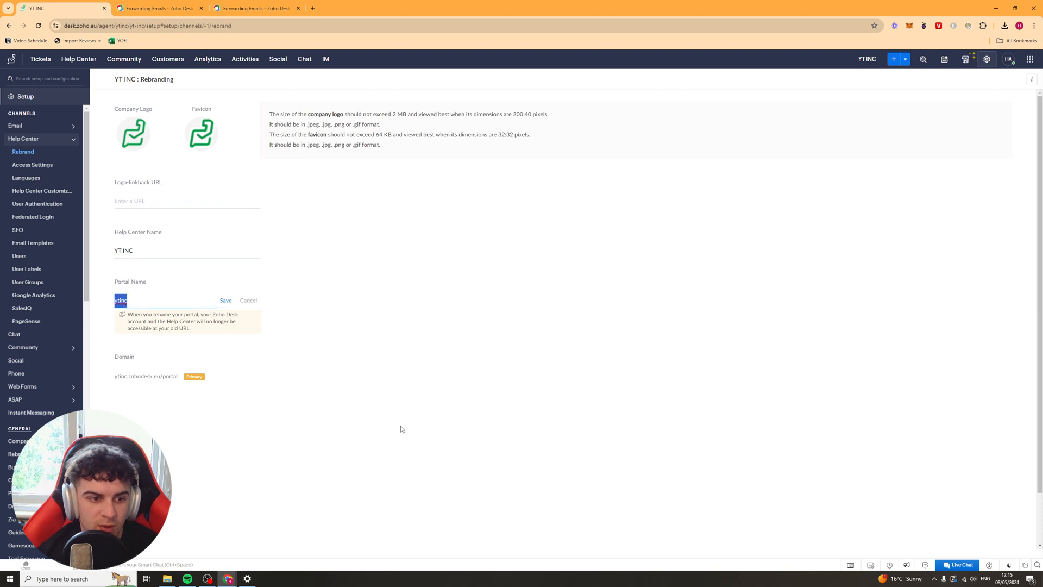
Review the Help Center access permissions for customer sign-up and for viewing tickets of other users in the account
left_click(33, 164)
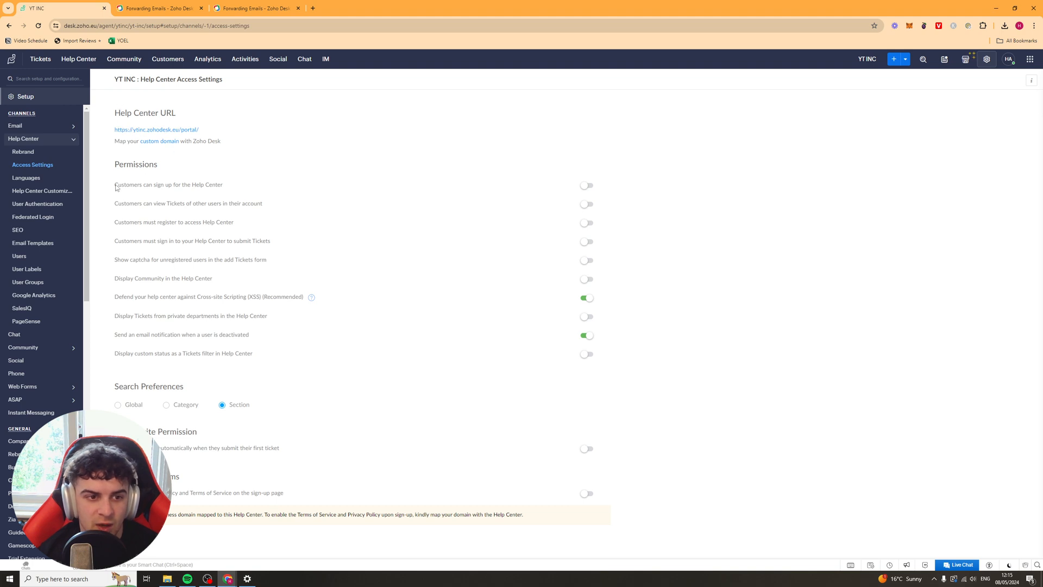
left_click_drag(135, 186, 231, 194)
left_click(230, 194)
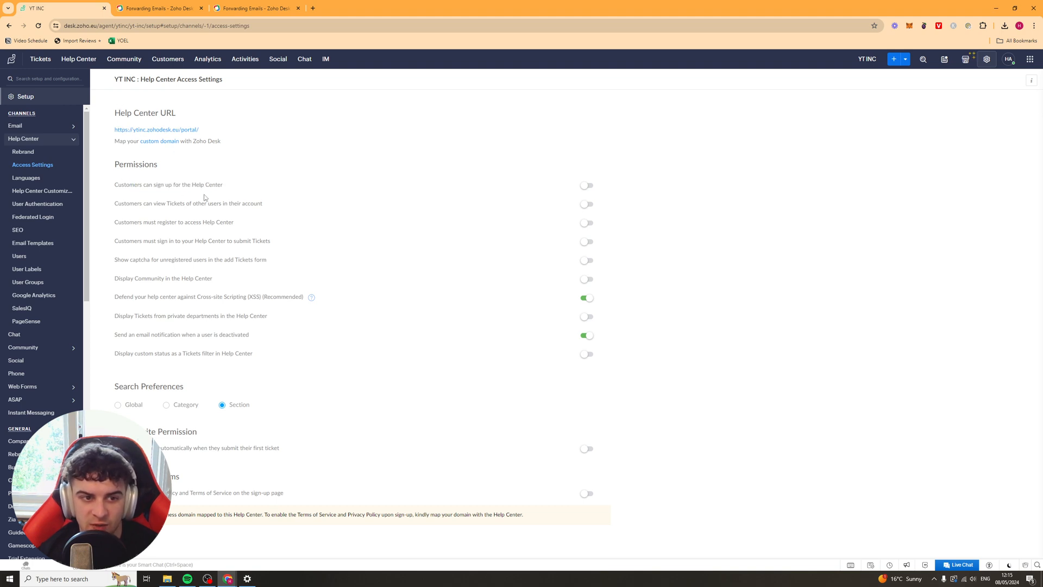
left_click_drag(143, 203, 245, 204)
left_click(243, 203)
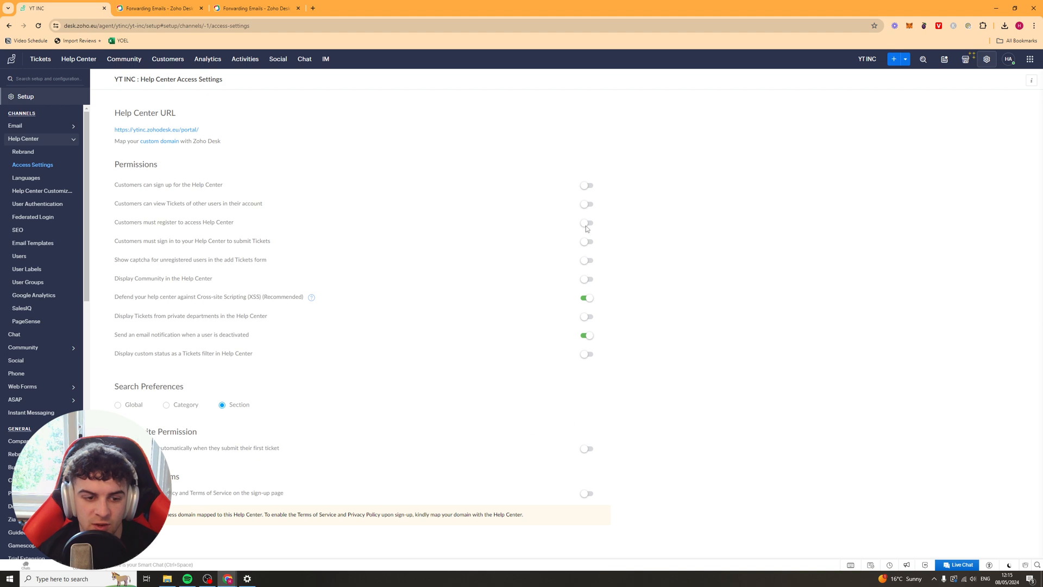
Enable the MultiLingual option in the Help Center language settings
left_click(27, 178)
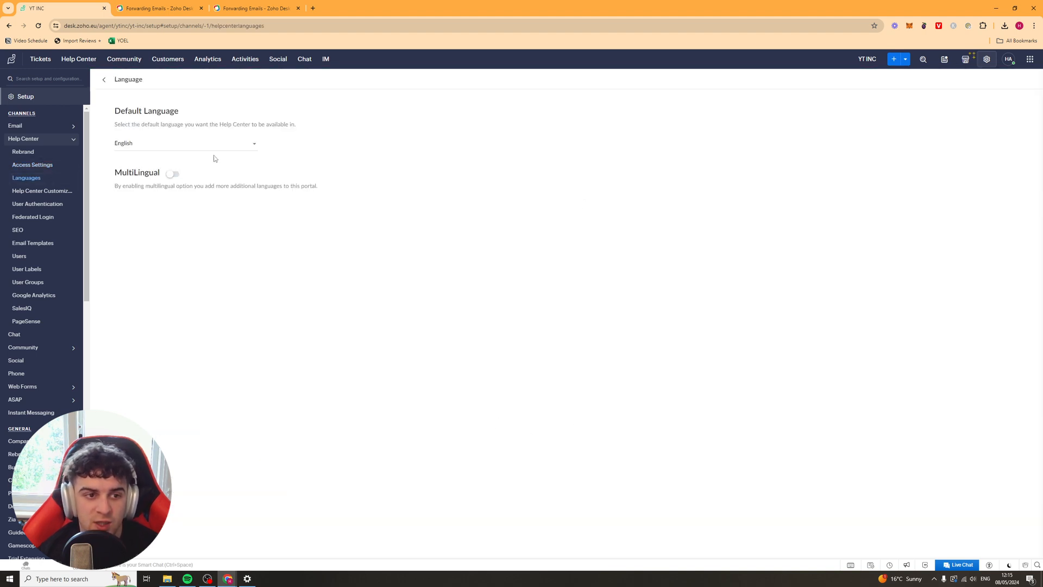
left_click(173, 174)
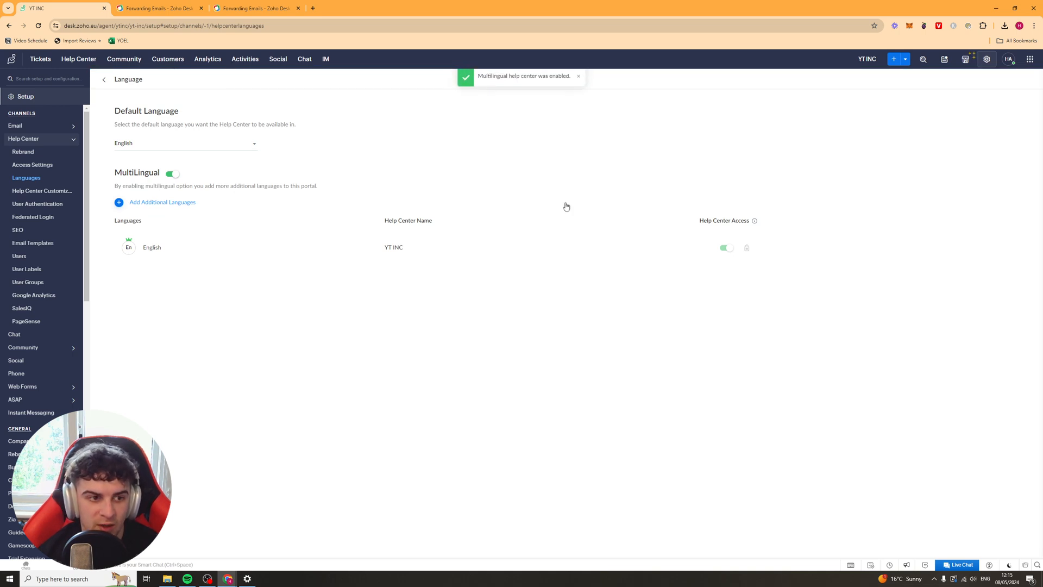
Open the Elegant Help Center theme for customization and examine its appearance settings for fonts, header, navigation and colors
left_click(55, 191)
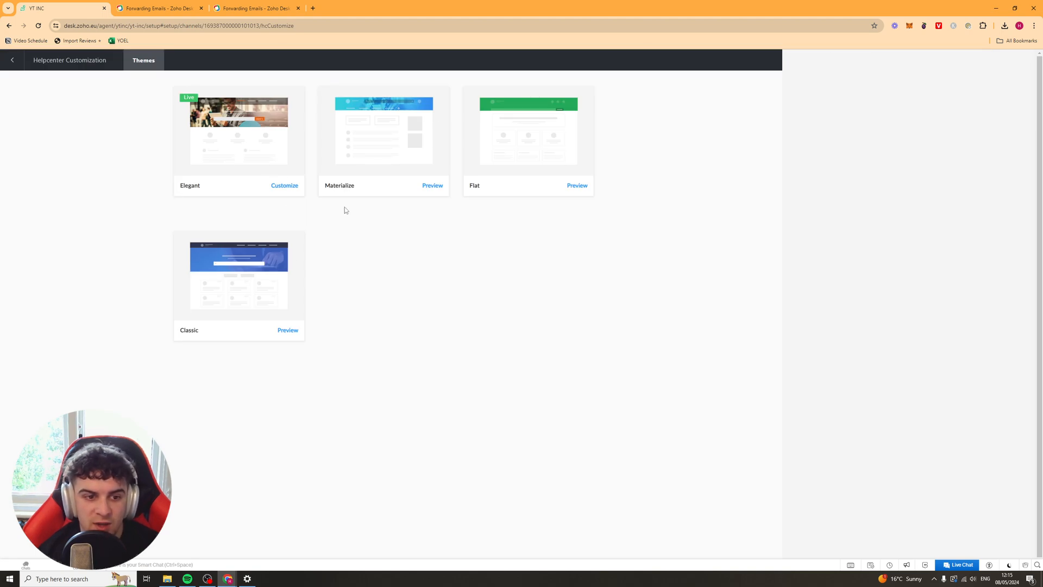
left_click(284, 186)
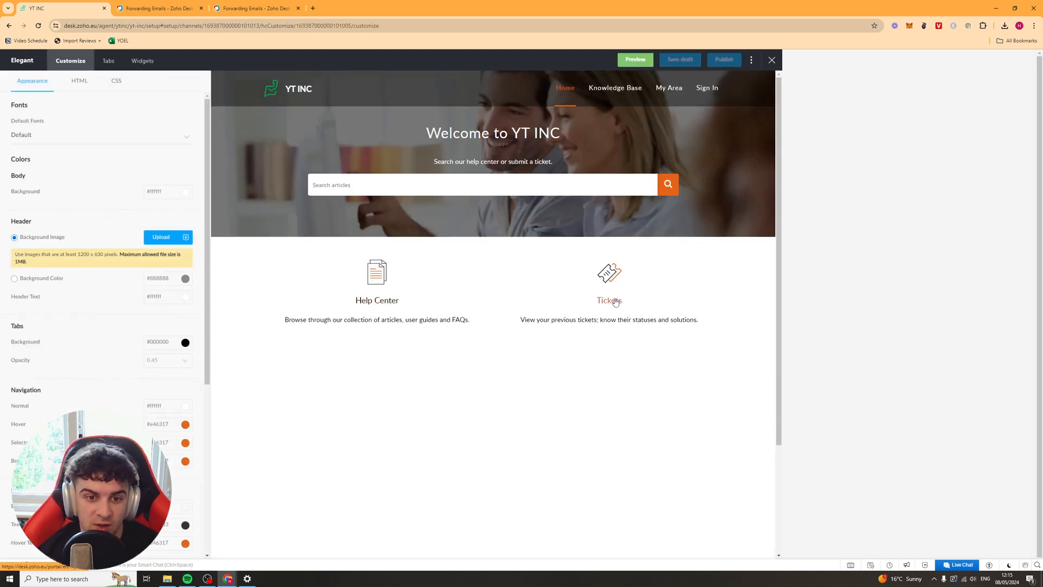
scroll(101, 180, "down", 3)
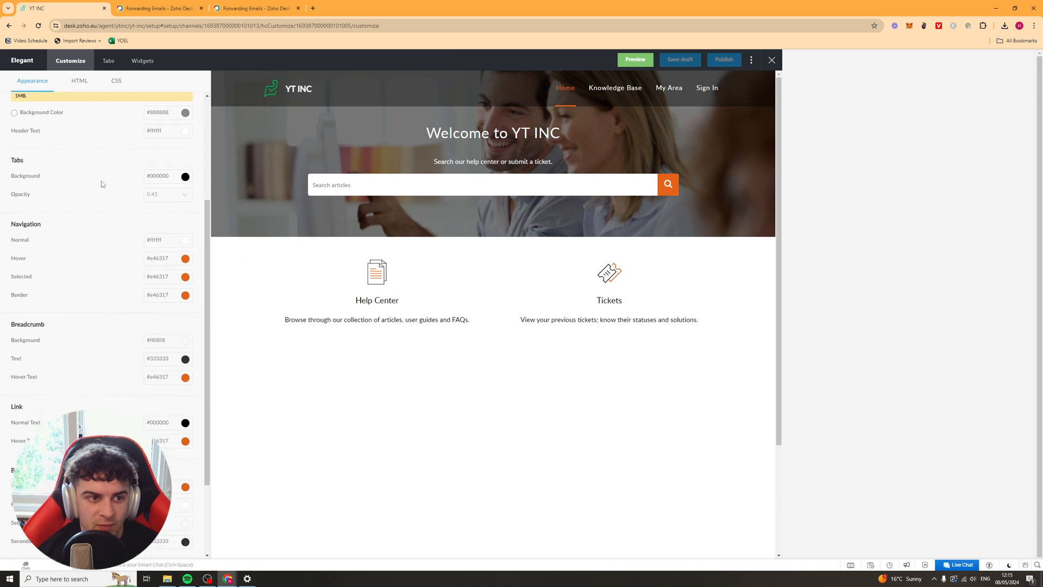
scroll(101, 163, "up", 3)
scroll(76, 182, "down", 2)
scroll(77, 182, "up", 2)
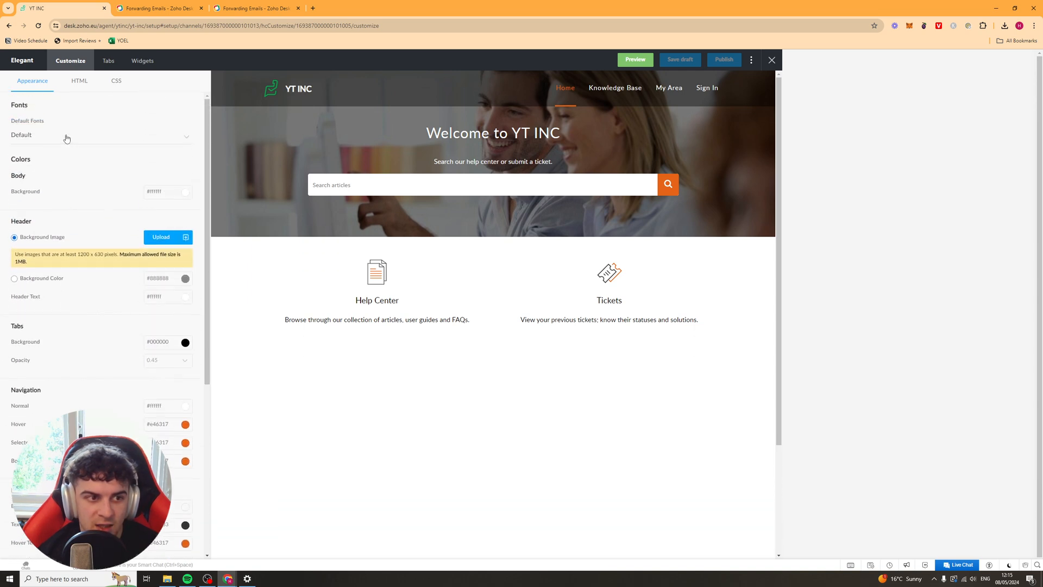
left_click(66, 137)
left_click(90, 115)
scroll(71, 177, "down", 5)
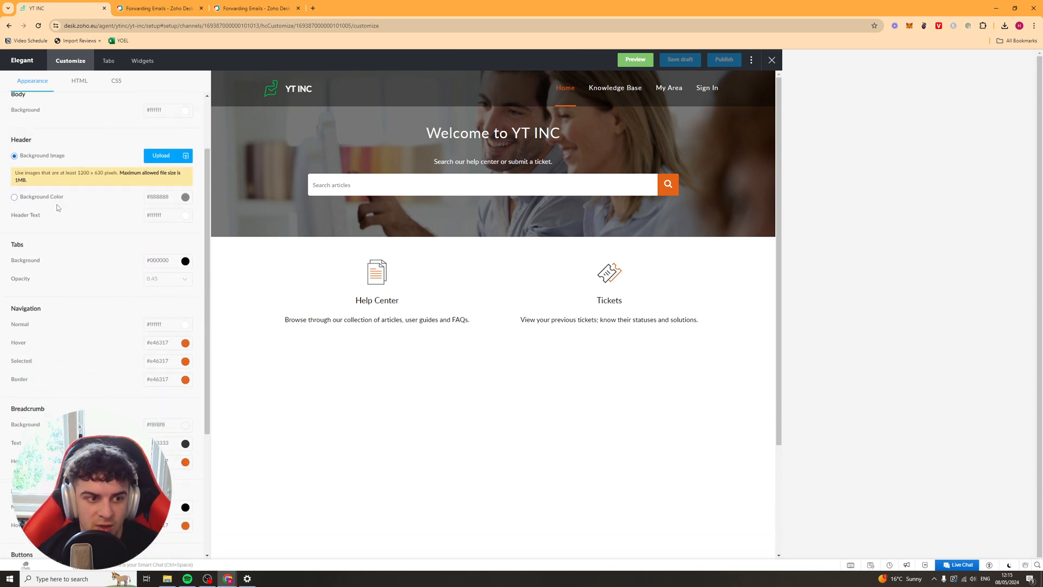
scroll(112, 163, "up", 6)
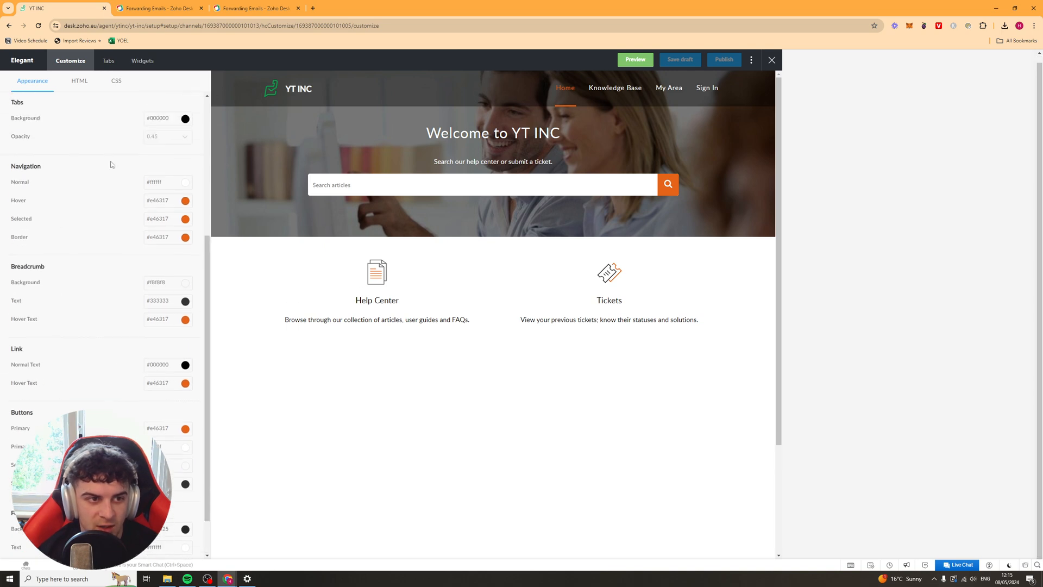
Look at the Elegant theme's HTML and CSS code editors
left_click(79, 81)
left_click(114, 82)
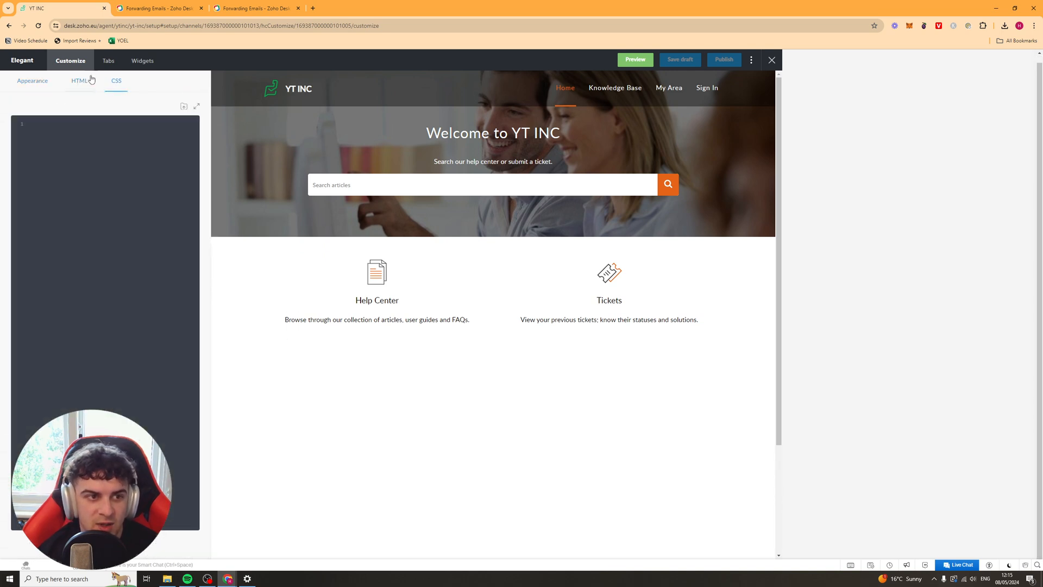
left_click(79, 82)
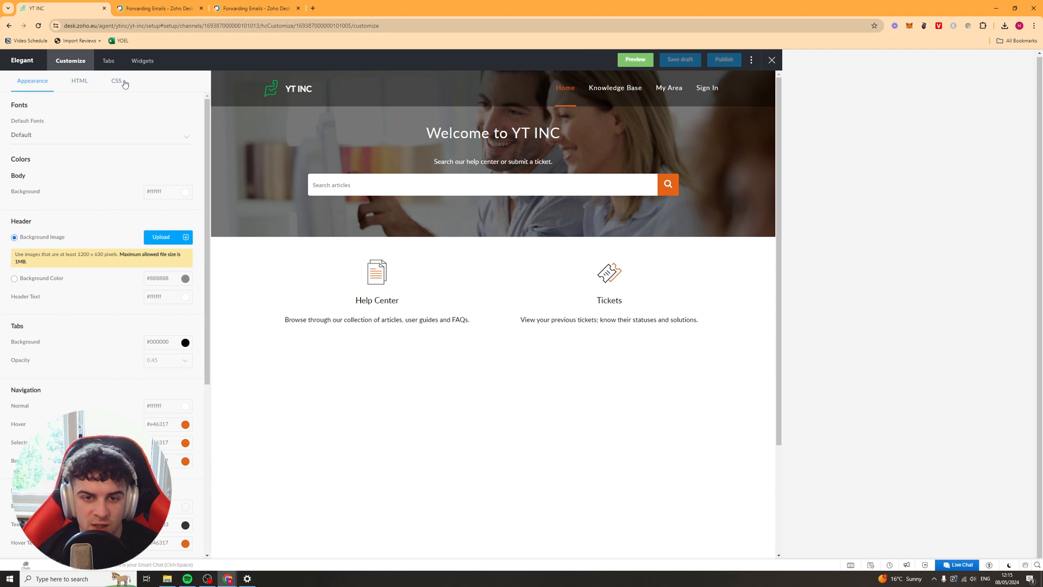
left_click(76, 81)
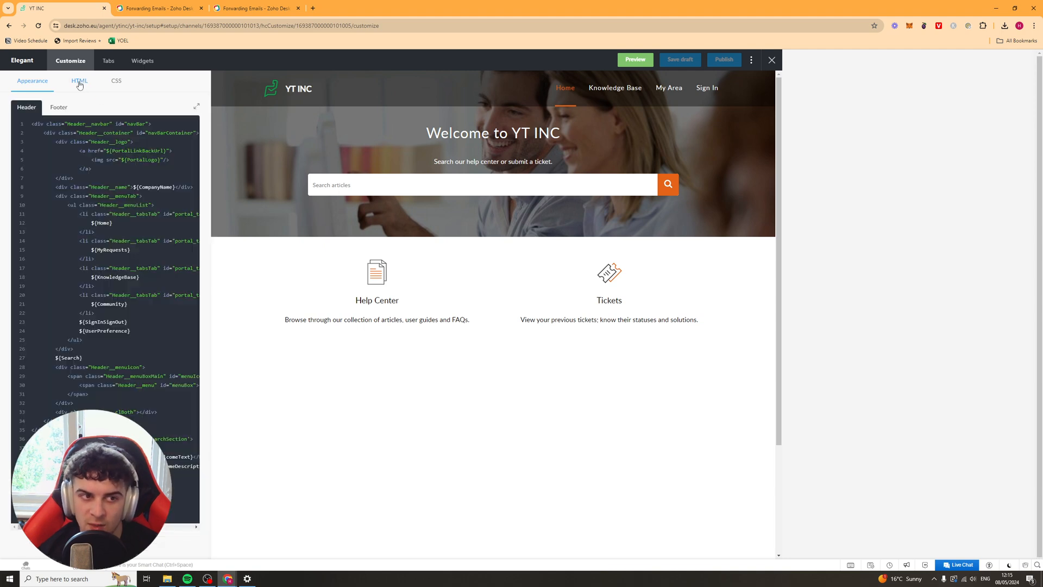
Review the Elegant theme's Help Center tabs and its list of default widgets
left_click(108, 61)
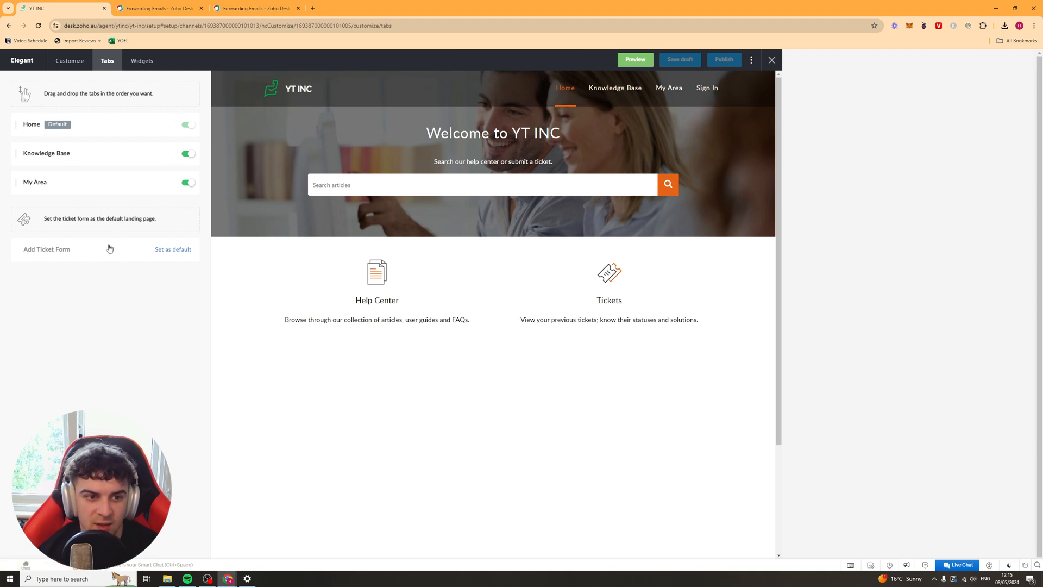
left_click(142, 62)
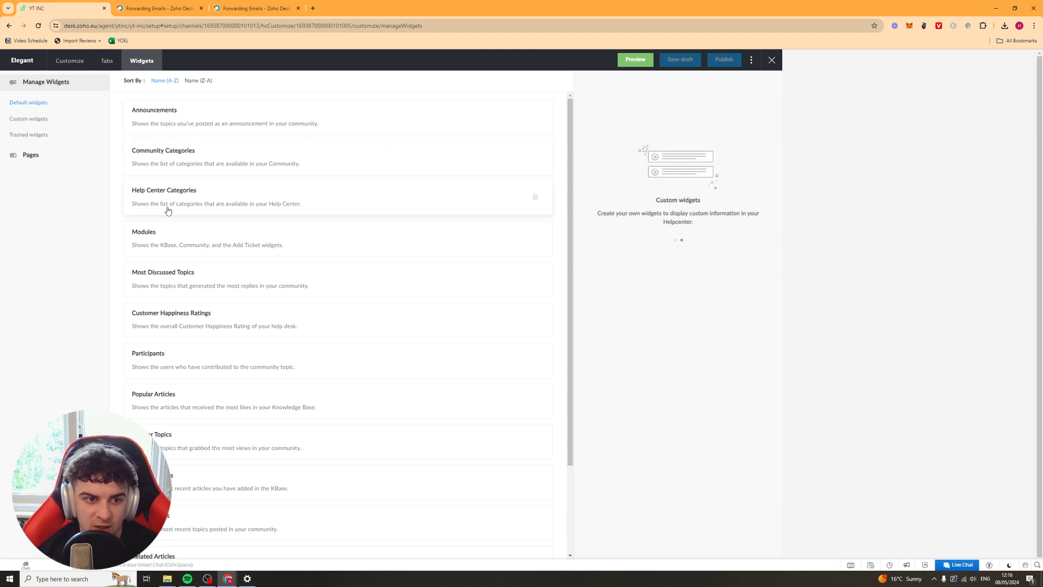
scroll(292, 223, "down", 2)
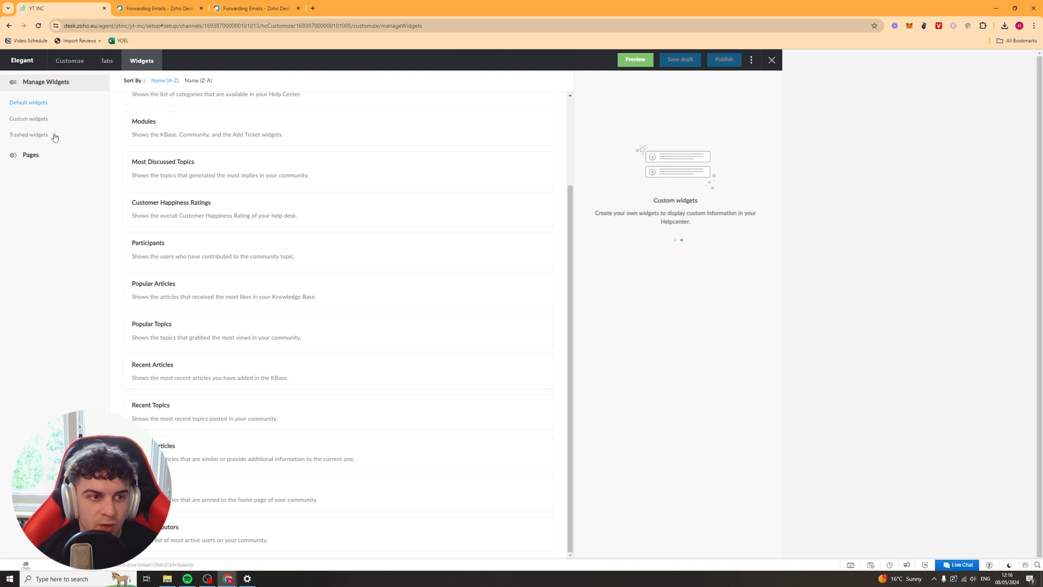
Open a blank custom widget form, look over its name, description and content fields, and close it without saving
left_click(30, 119)
left_click(362, 277)
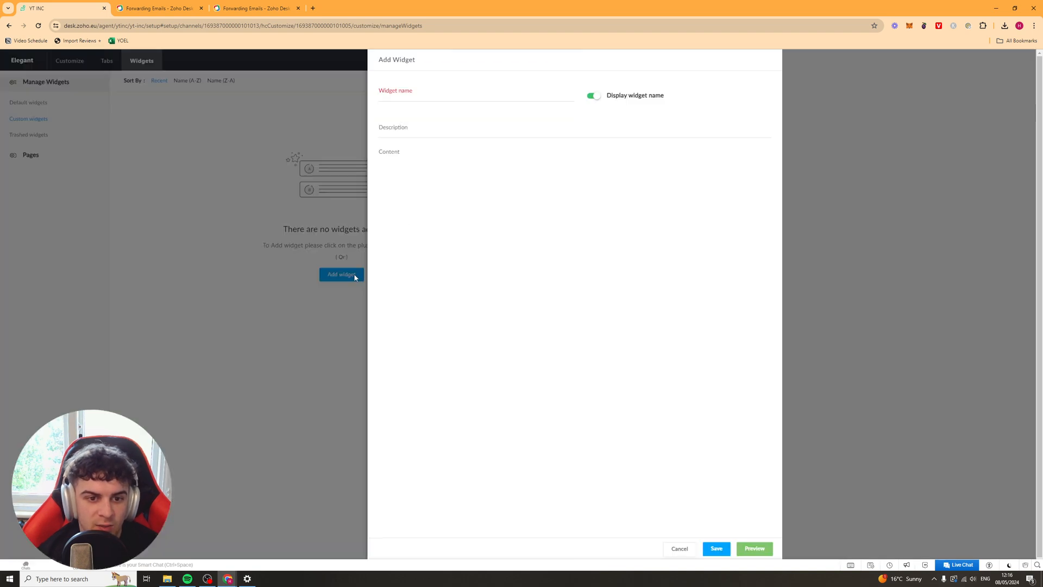
left_click(413, 81)
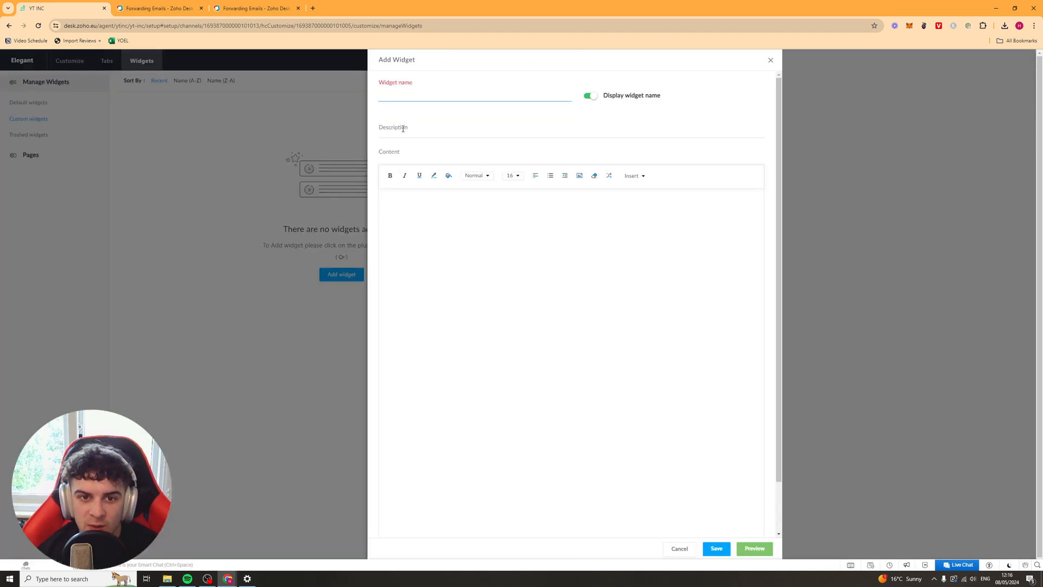
scroll(466, 299, "down", 1)
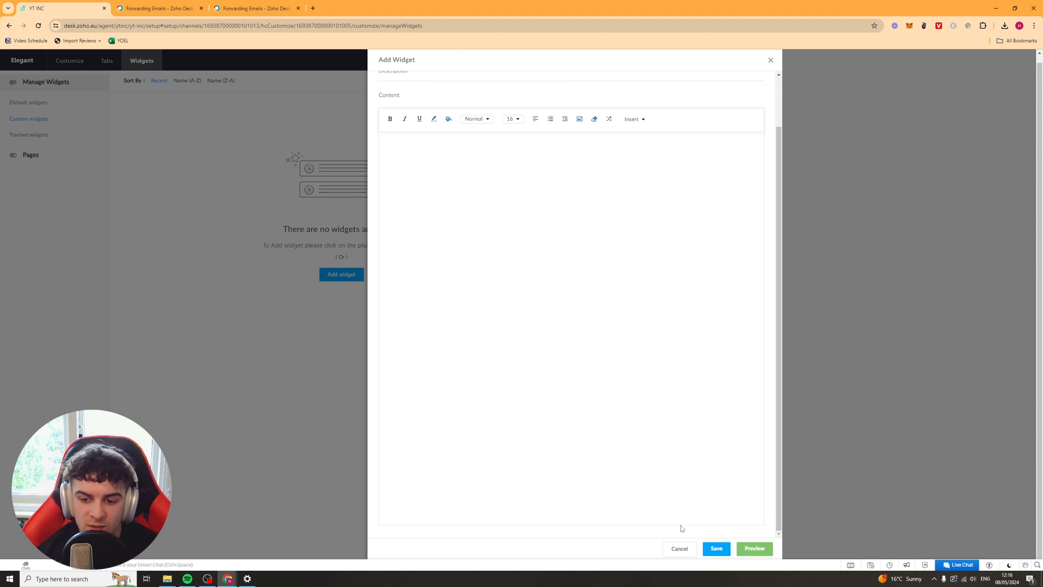
scroll(682, 326, "up", 1)
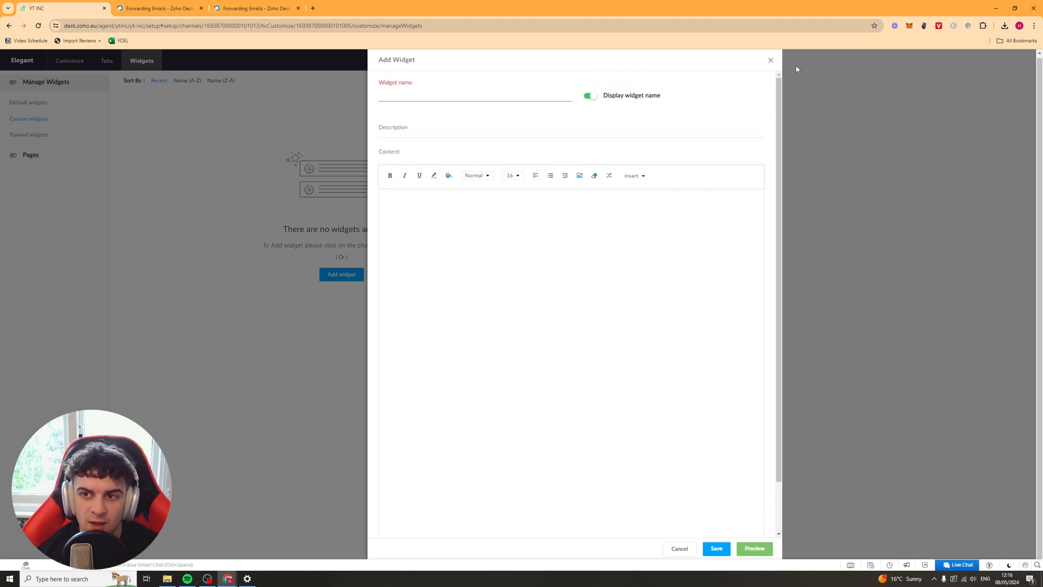
left_click(771, 60)
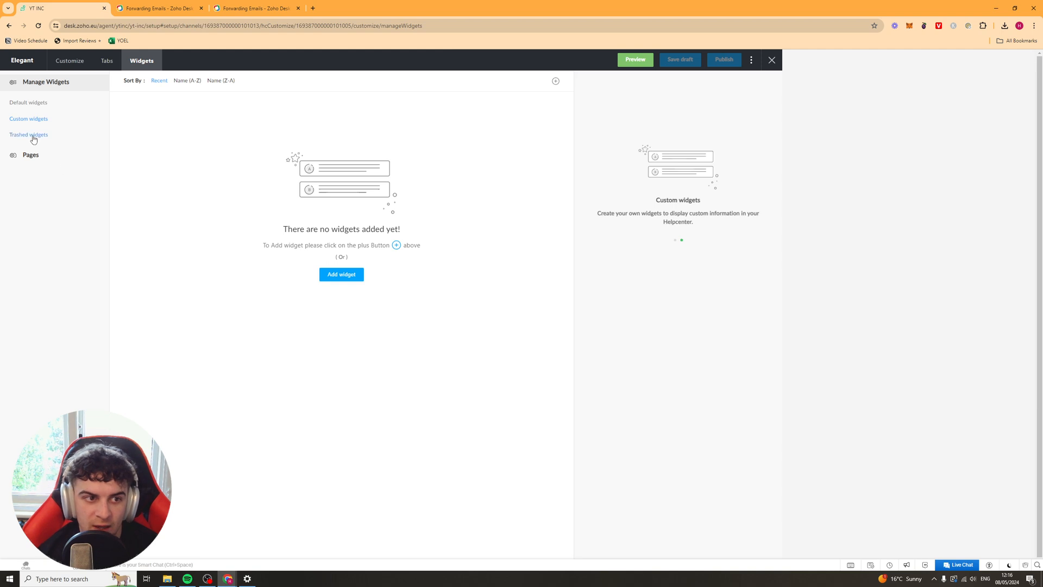
Add the Recent Articles widget below Popular Articles on the Helpcenter Home page layout
left_click(32, 155)
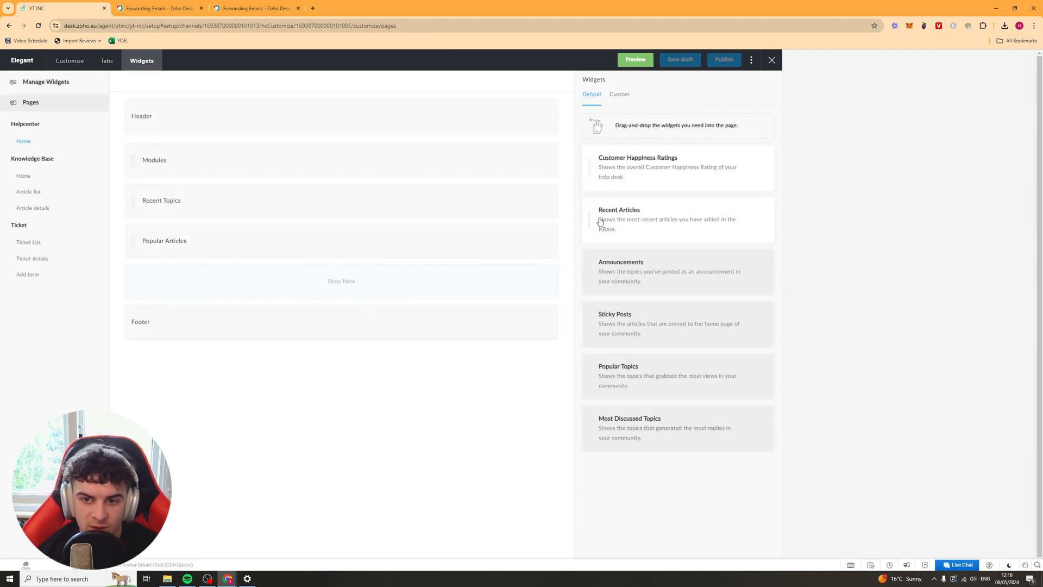
left_click_drag(622, 276, 403, 287)
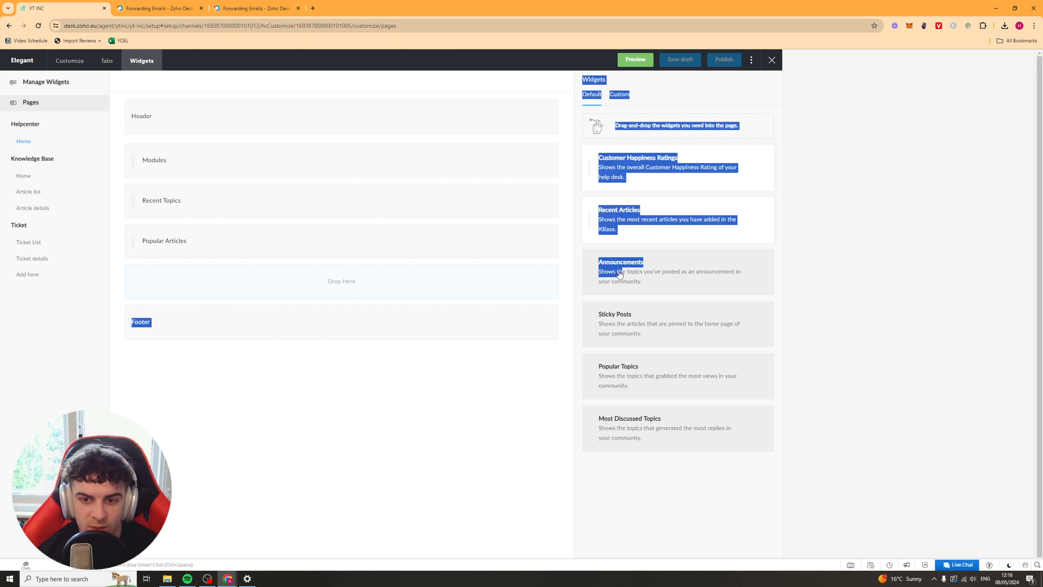
left_click_drag(669, 273, 696, 272)
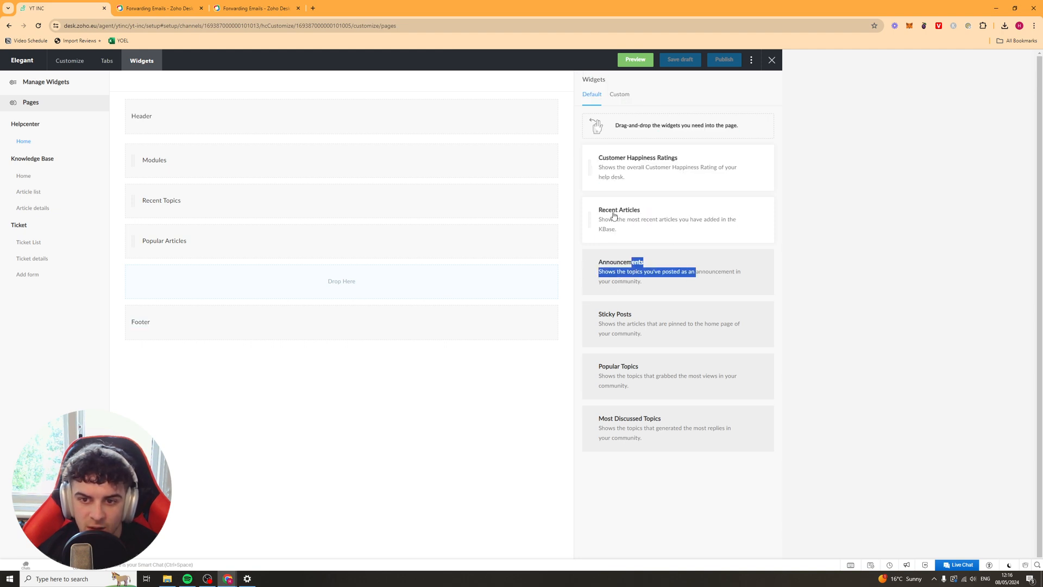
left_click_drag(590, 218, 242, 295)
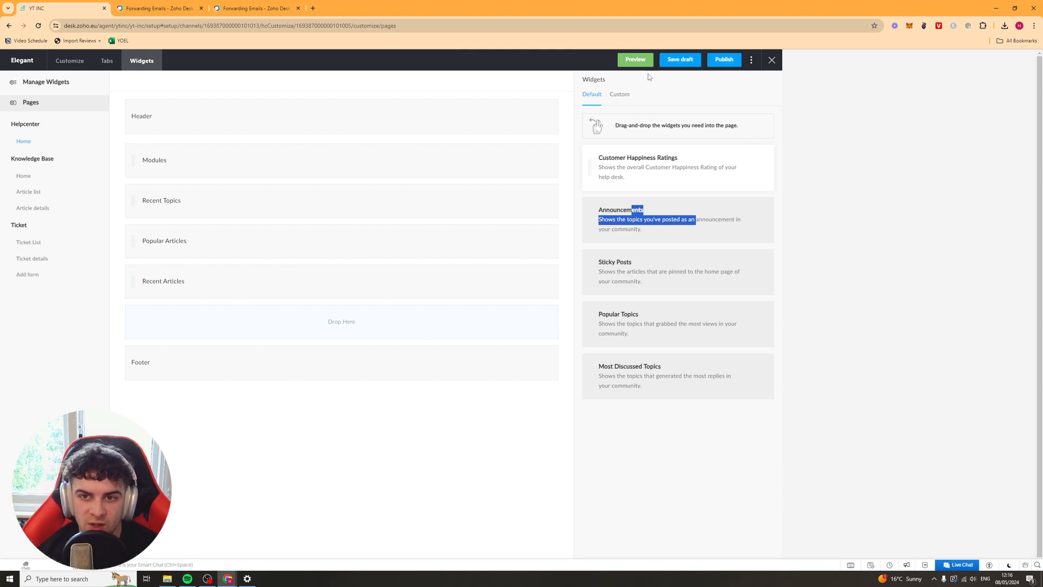
Check the available custom widgets and save the Elegant theme's changes as a draft
left_click(621, 95)
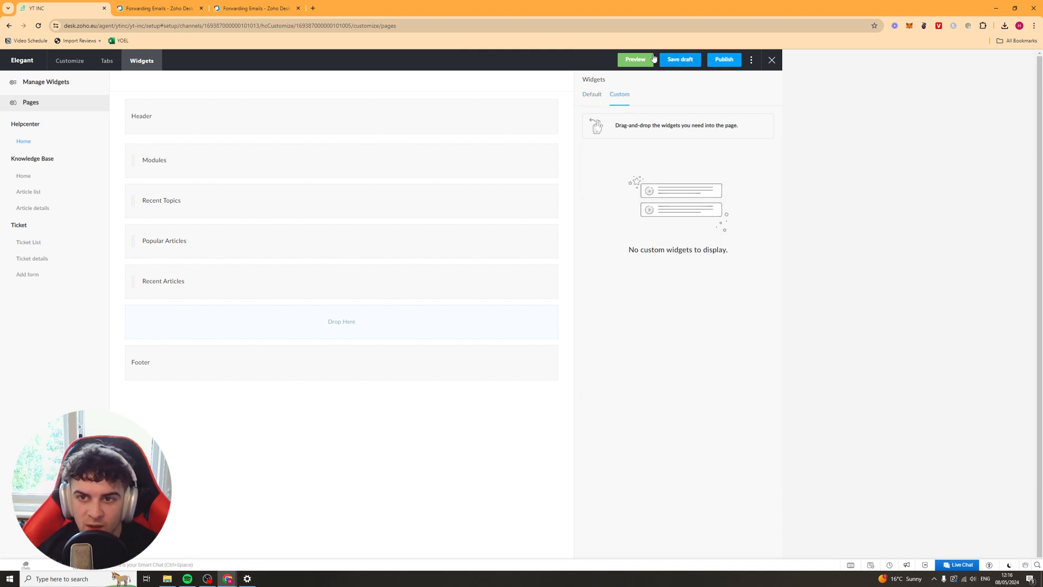
left_click(679, 61)
left_click(462, 332)
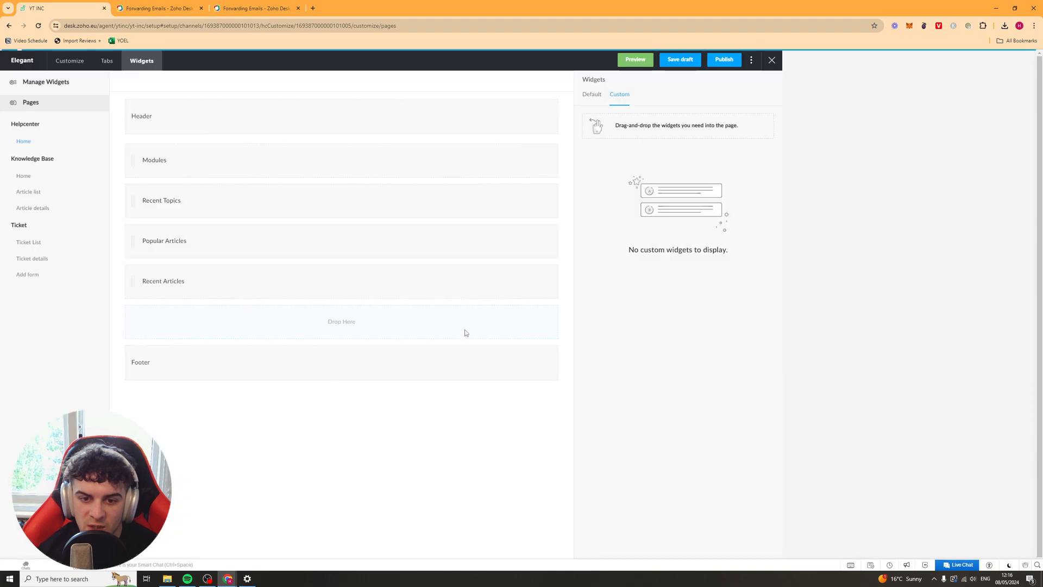
Publish the Elegant theme and preview its Help Center home page from header to footer
left_click(726, 61)
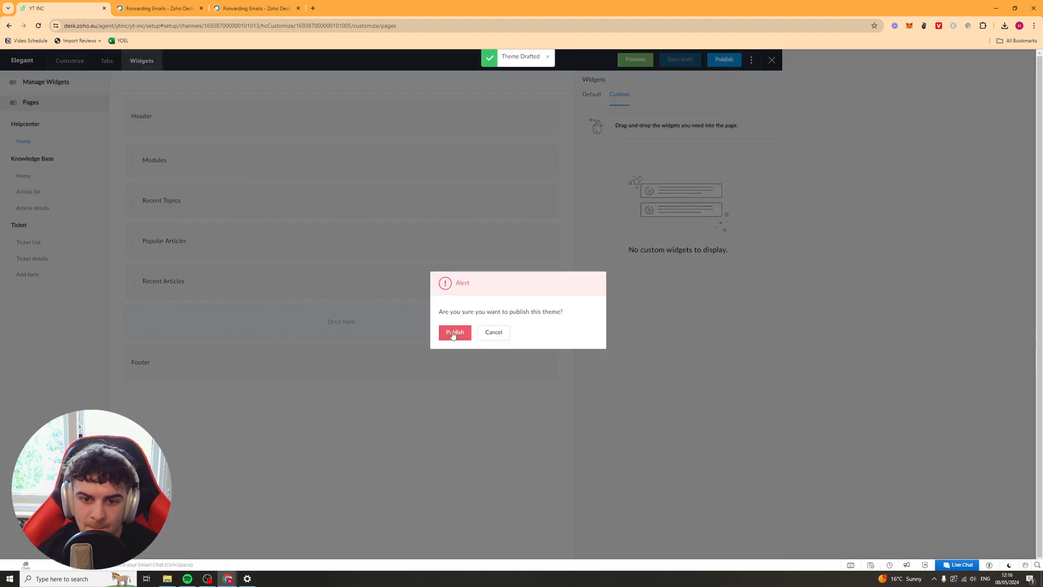
left_click(456, 333)
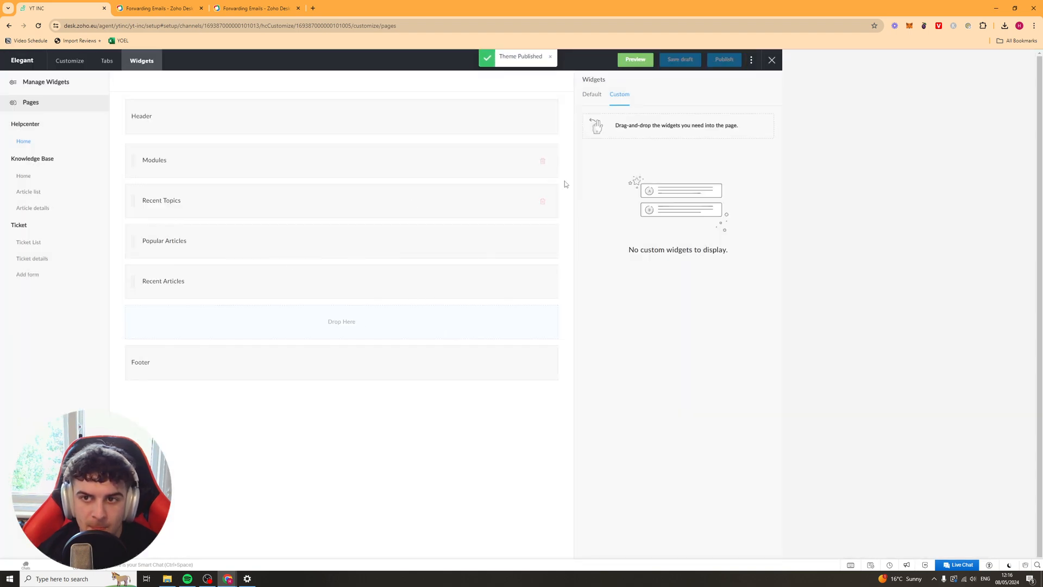
left_click(624, 62)
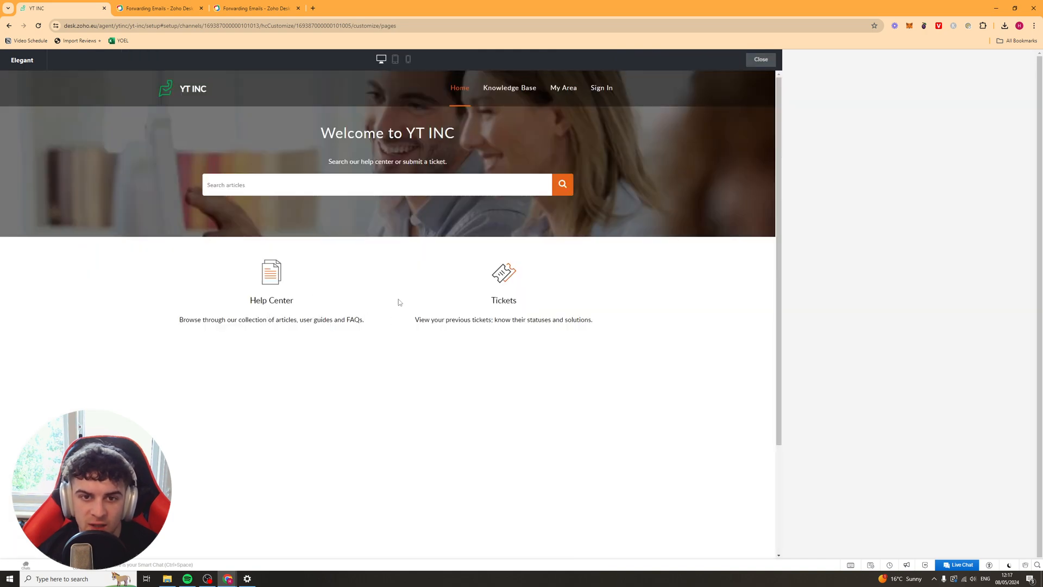
scroll(399, 302, "down", 3)
scroll(512, 324, "up", 3)
scroll(475, 337, "down", 3)
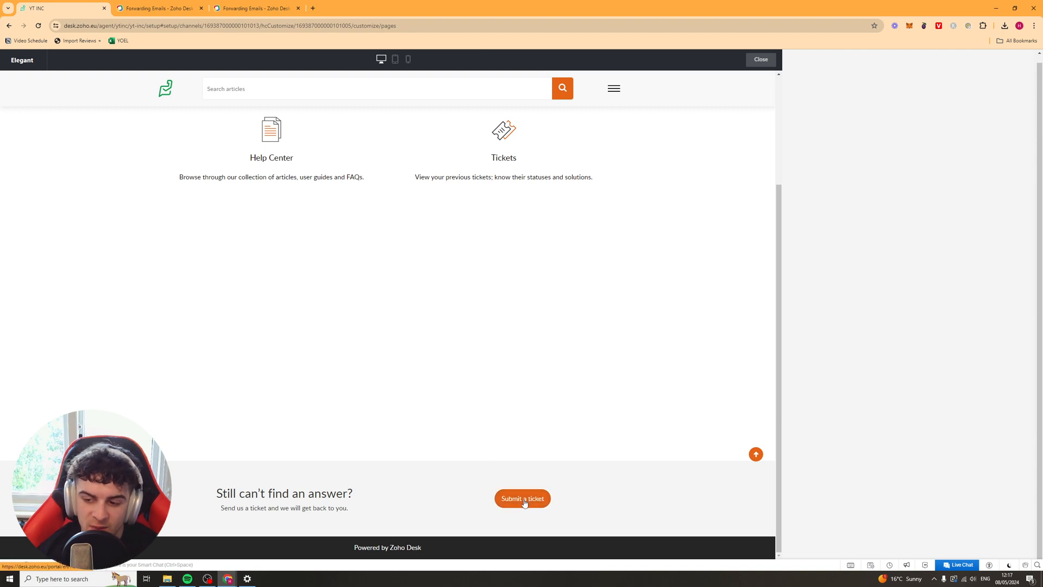
scroll(464, 300, "up", 5)
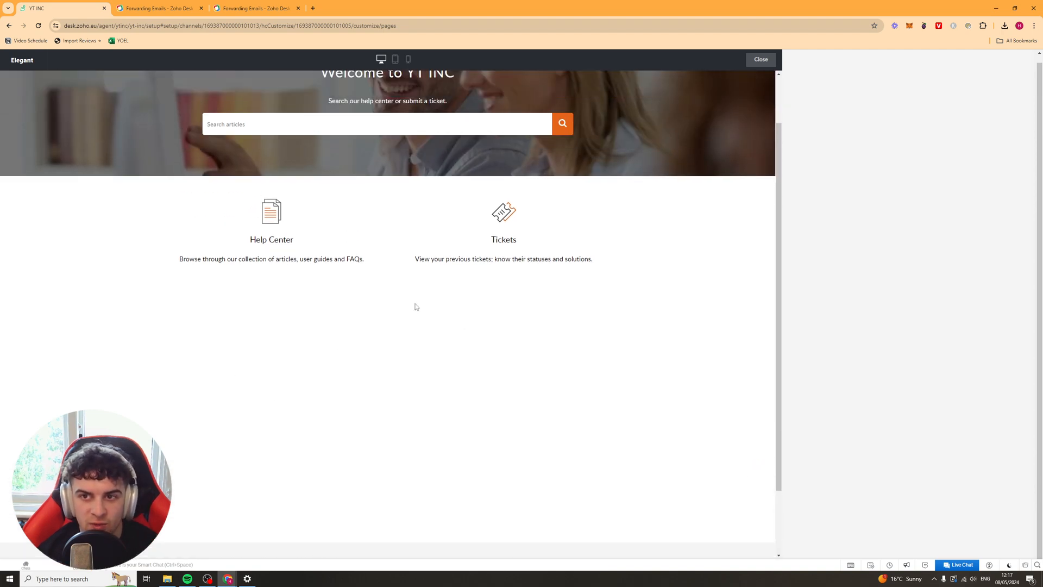
left_click(761, 60)
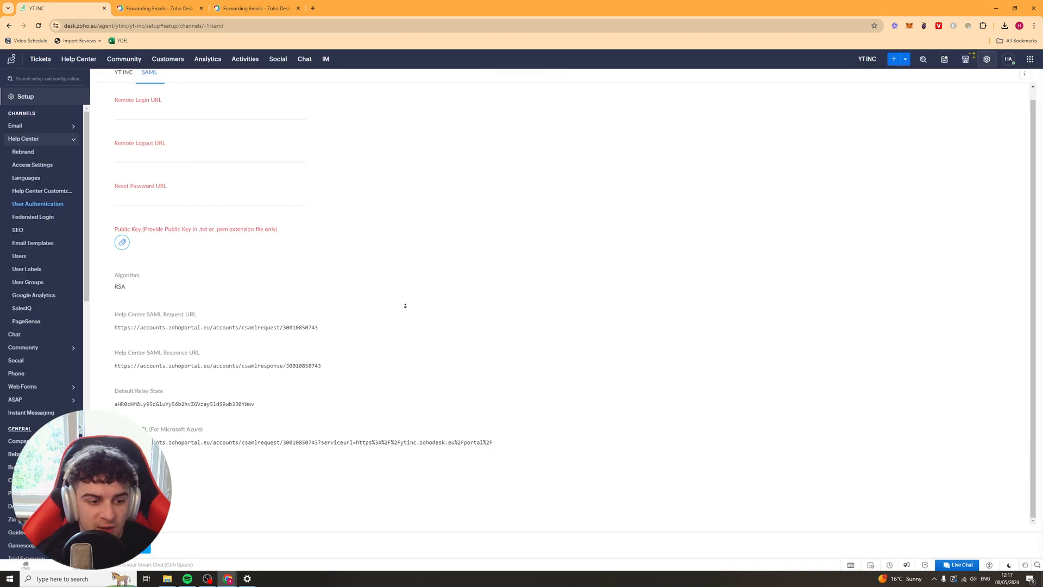
Review the Help Center's federated login providers and its SEO meta and indexing settings
left_click(32, 217)
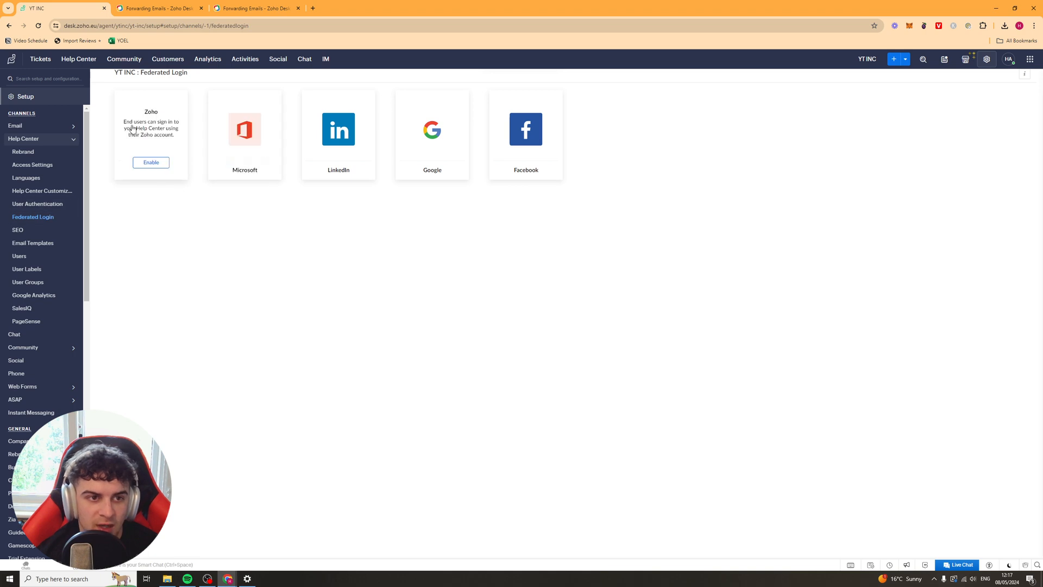
mouse_move(423, 145)
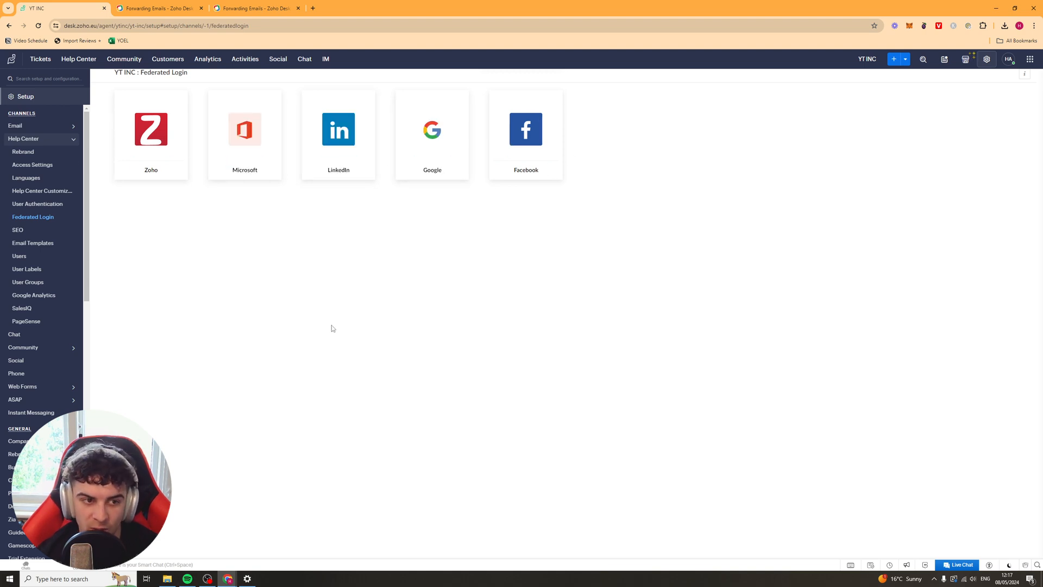
left_click(28, 230)
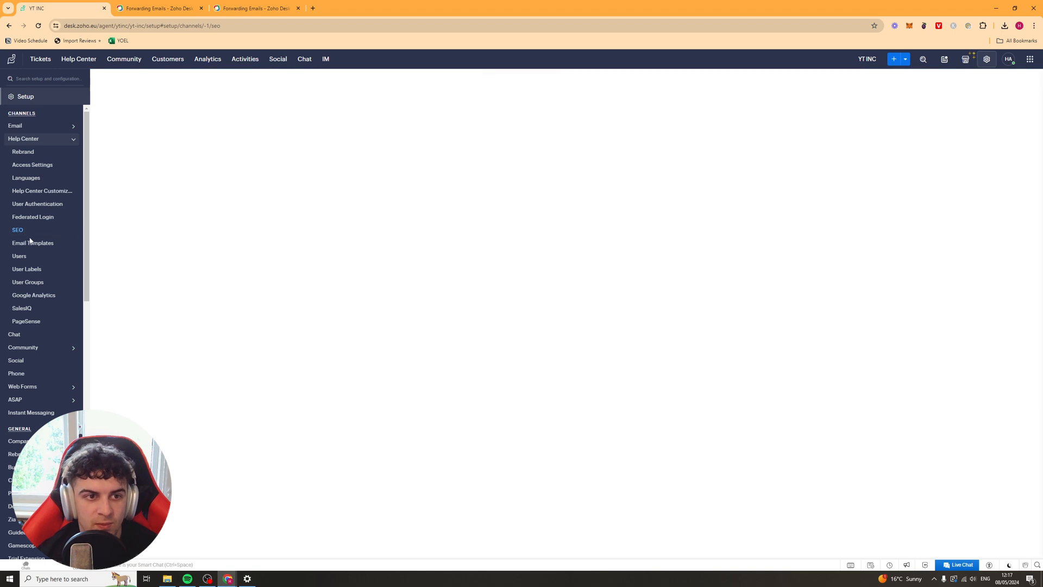
left_click(47, 232)
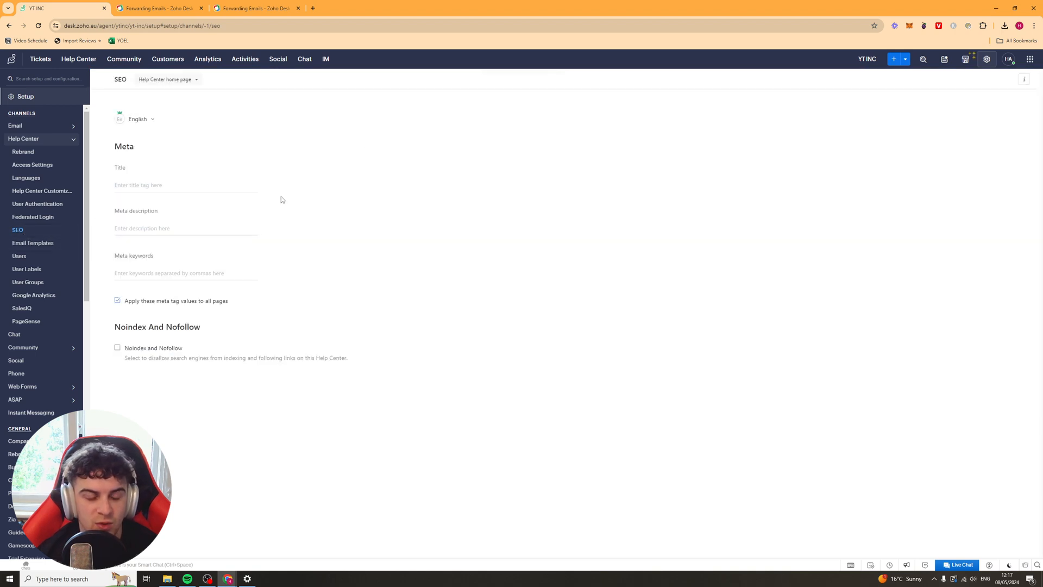
Examine the Help Center invitation email template, including the placeholders in its subject and message body
left_click(28, 243)
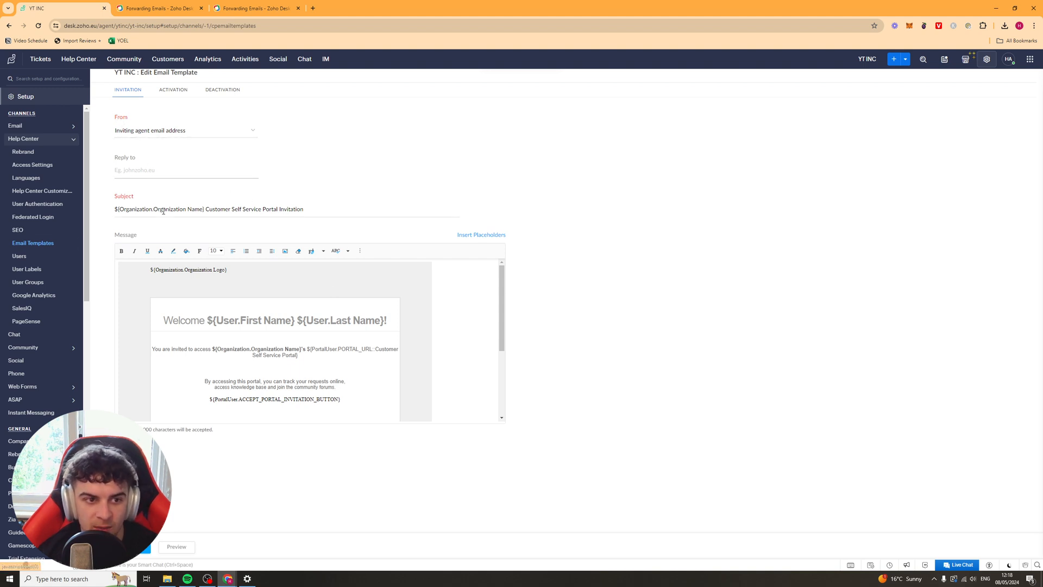
left_click_drag(159, 350, 304, 348)
left_click(301, 349)
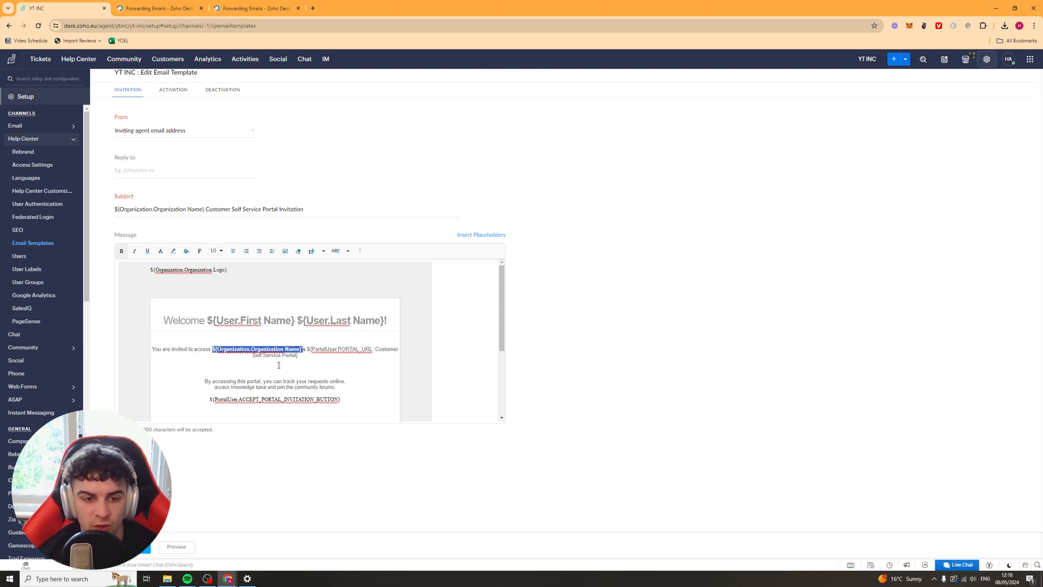
left_click(275, 342)
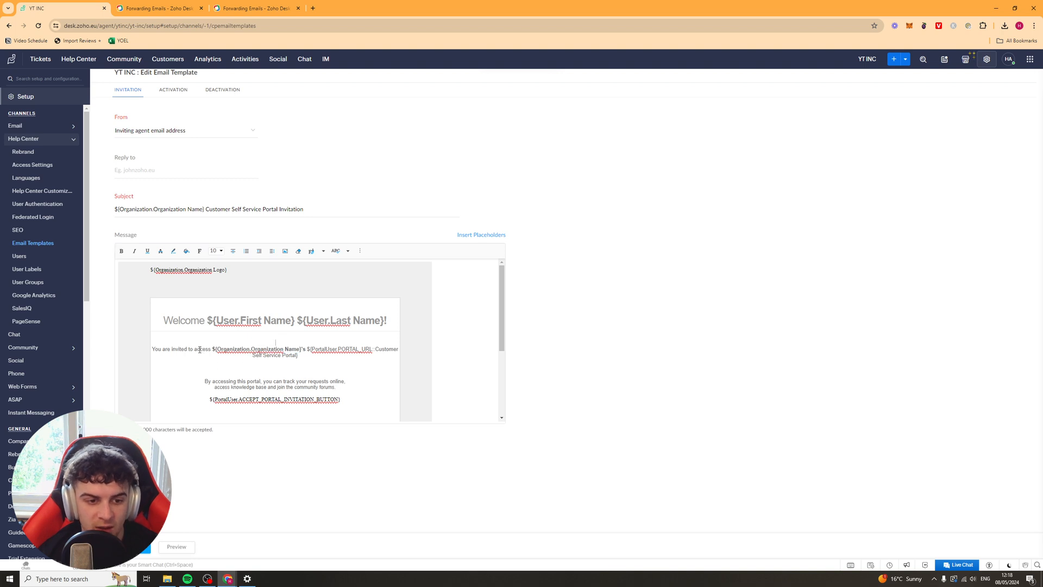
left_click_drag(198, 349, 364, 349)
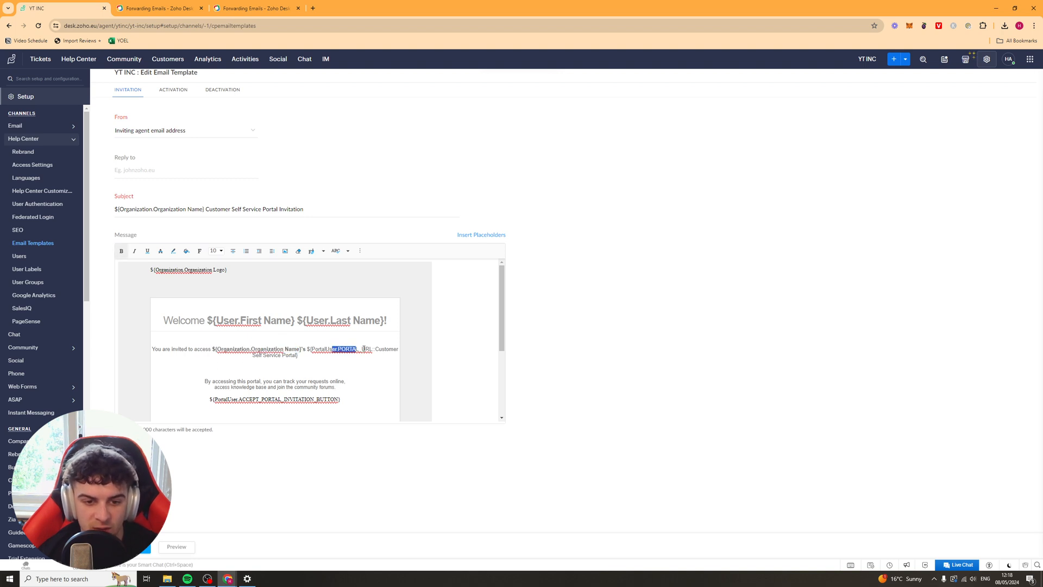
left_click(363, 349)
scroll(325, 376, "down", 1)
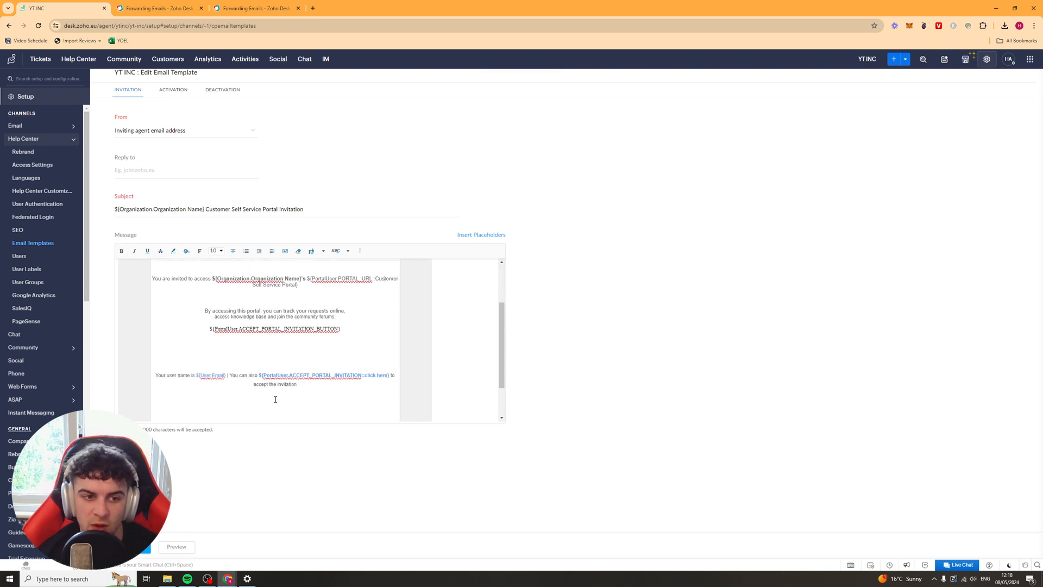
scroll(263, 344, "up", 1)
left_click(279, 209)
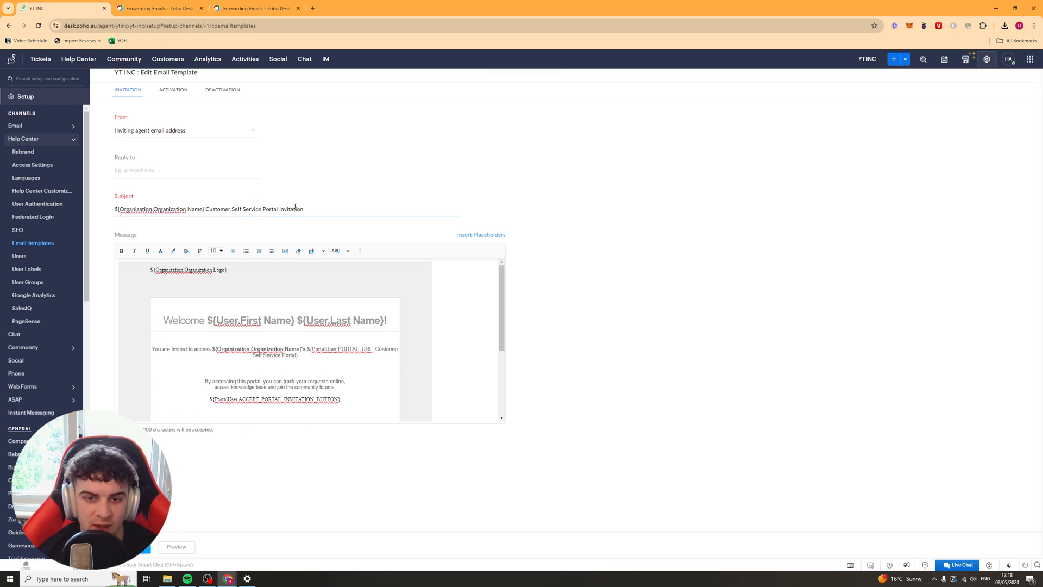
double_click(291, 209)
left_click_drag(204, 209, 80, 202)
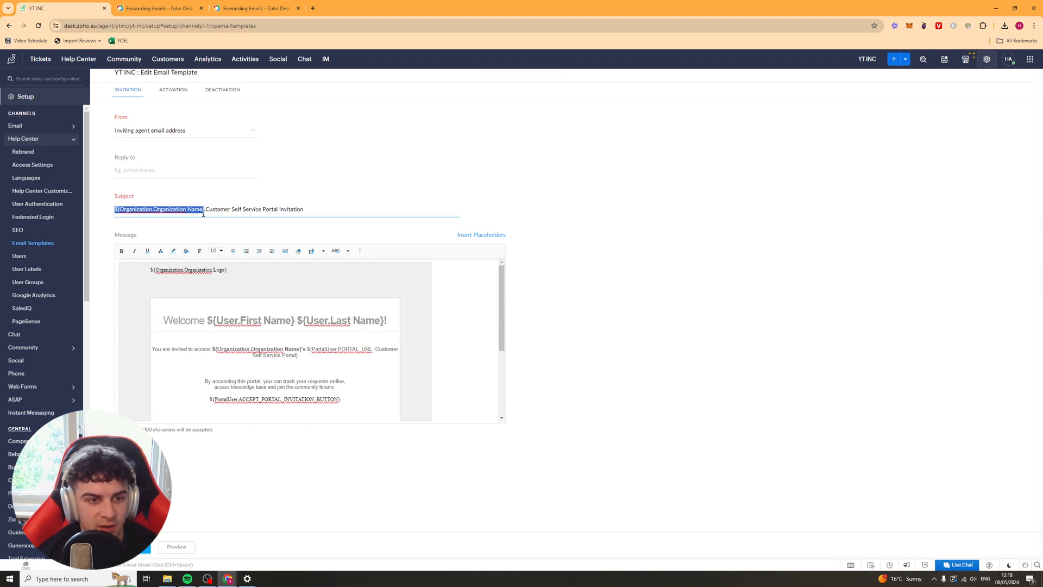
left_click(284, 300)
scroll(284, 300, "down", 3)
scroll(266, 309, "up", 3)
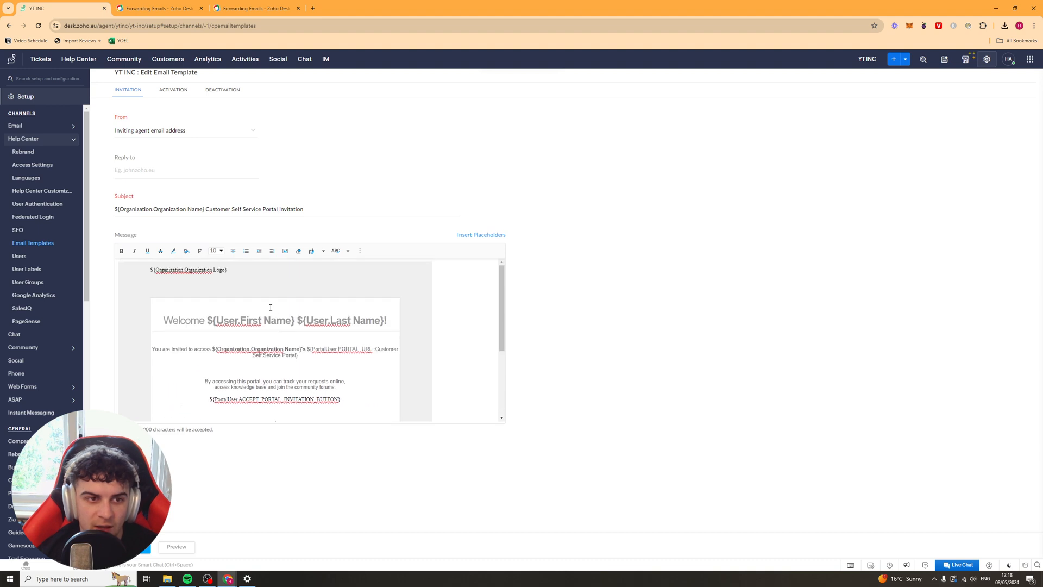
Read through the Help Center's activation and deactivation email templates
left_click(183, 92)
scroll(261, 353, "down", 2)
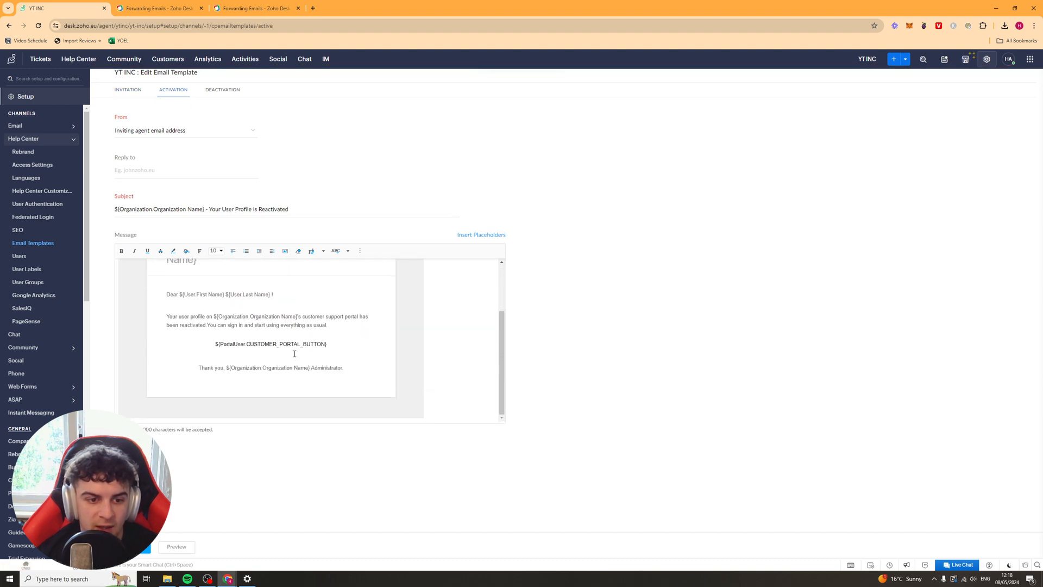
scroll(261, 354, "up", 2)
left_click(220, 91)
scroll(274, 359, "down", 3)
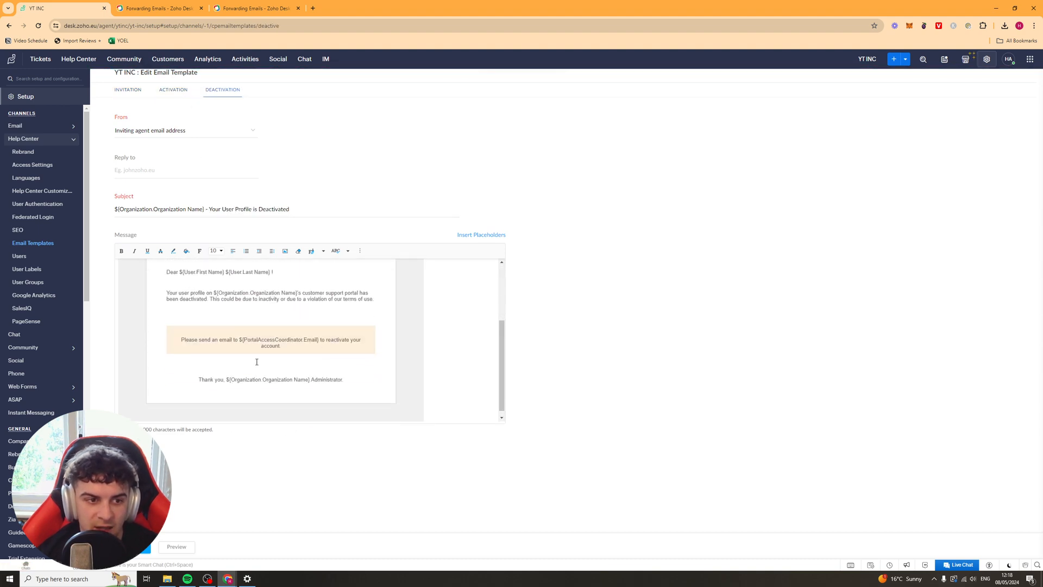
scroll(275, 348, "up", 3)
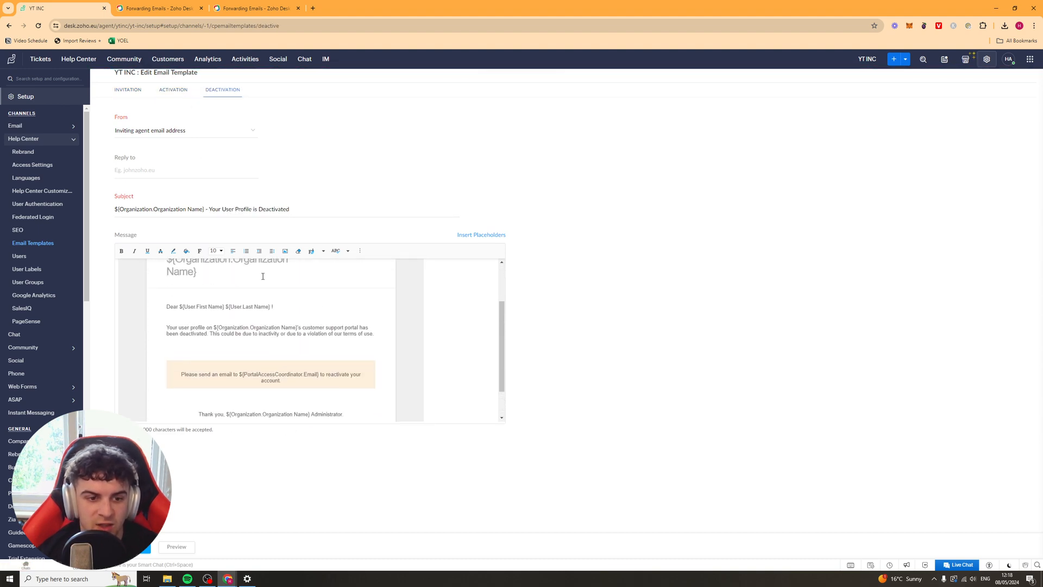
Open the Help Center's user list and its form for inviting end users
left_click(19, 256)
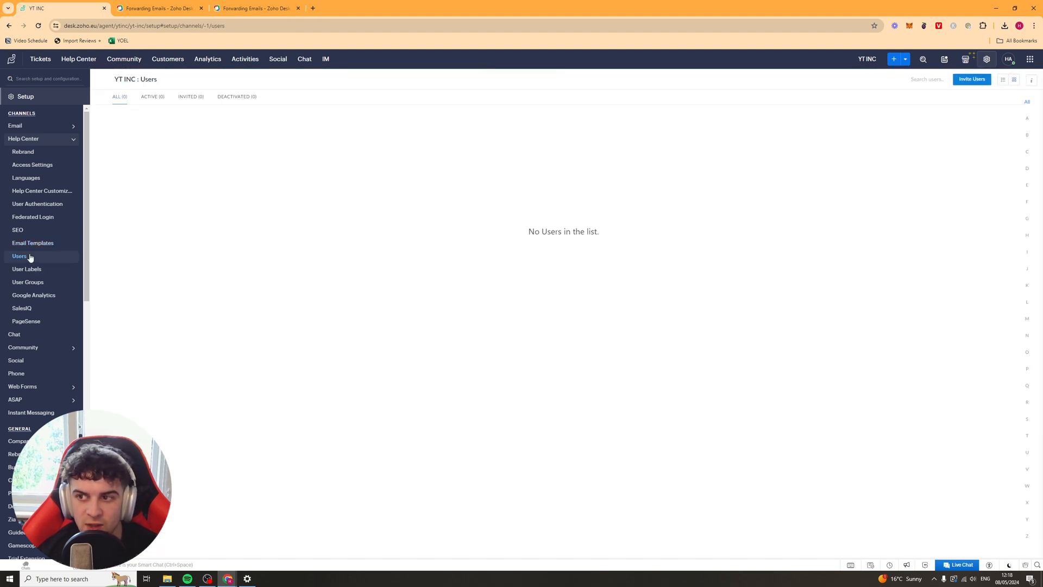
left_click(982, 81)
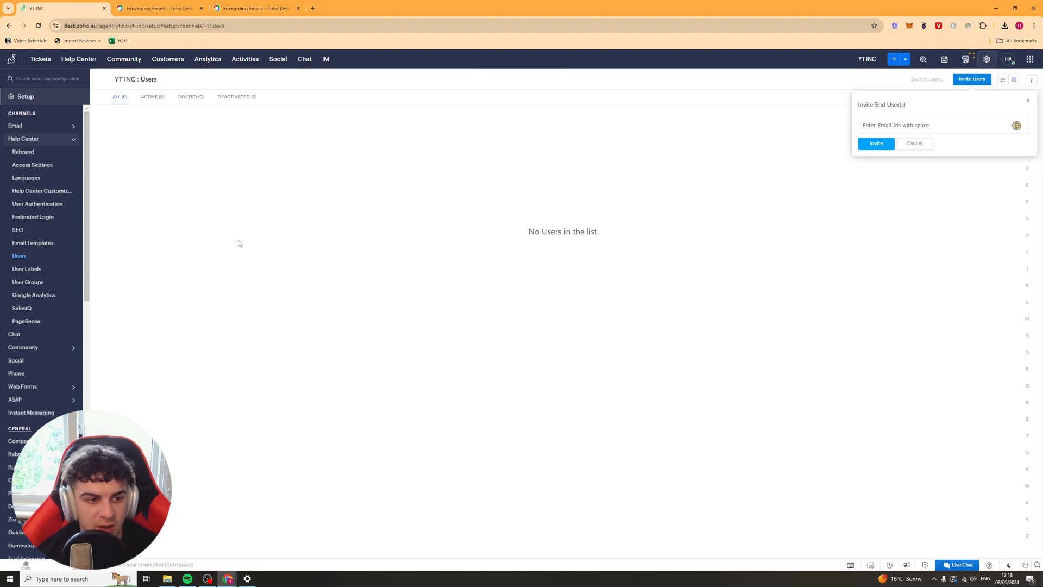
Review what user labels and user groups are for in the Help Center setup
left_click(25, 269)
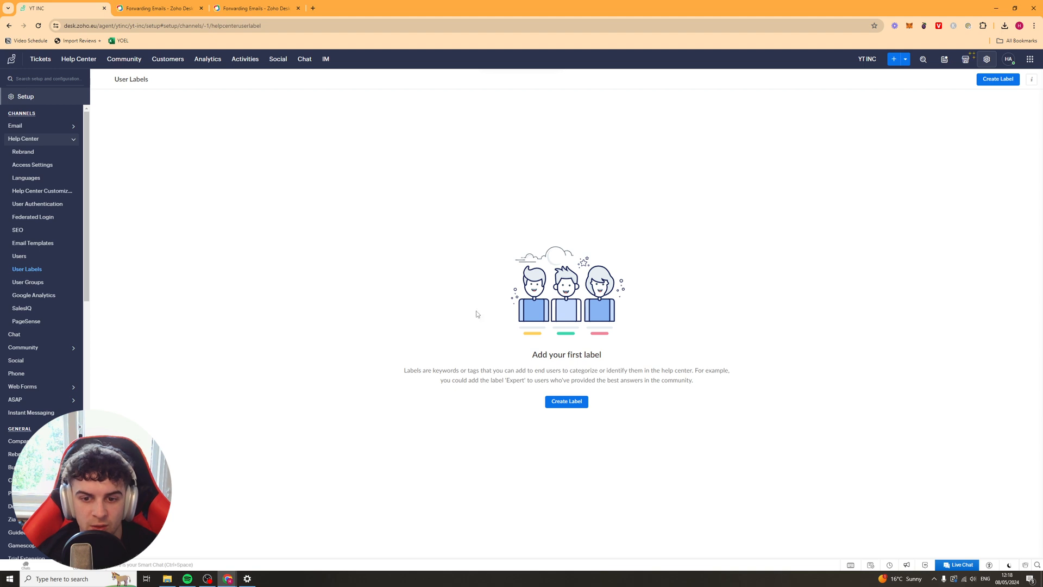
left_click_drag(407, 380, 559, 380)
left_click(626, 287)
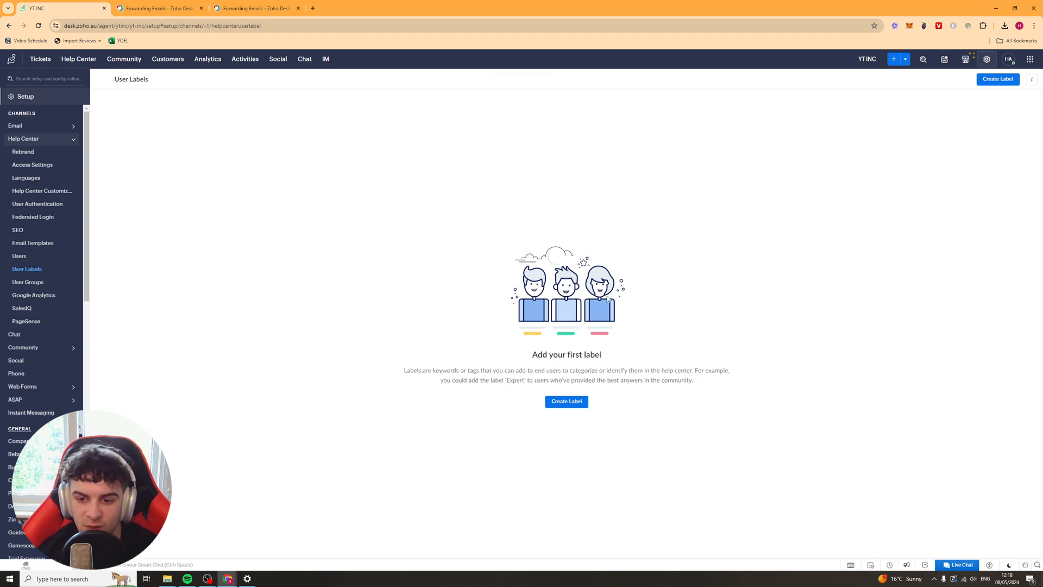
left_click(33, 282)
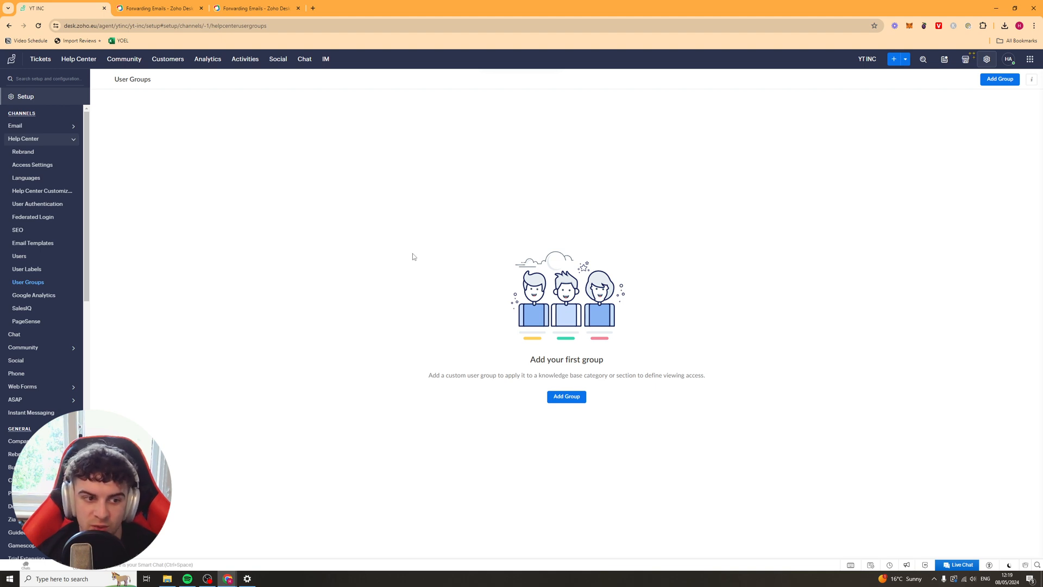
Review the Help Center's Google Analytics authentication and agree to the provider's terms of use and privacy policy
left_click(34, 295)
left_click_drag(117, 119, 220, 122)
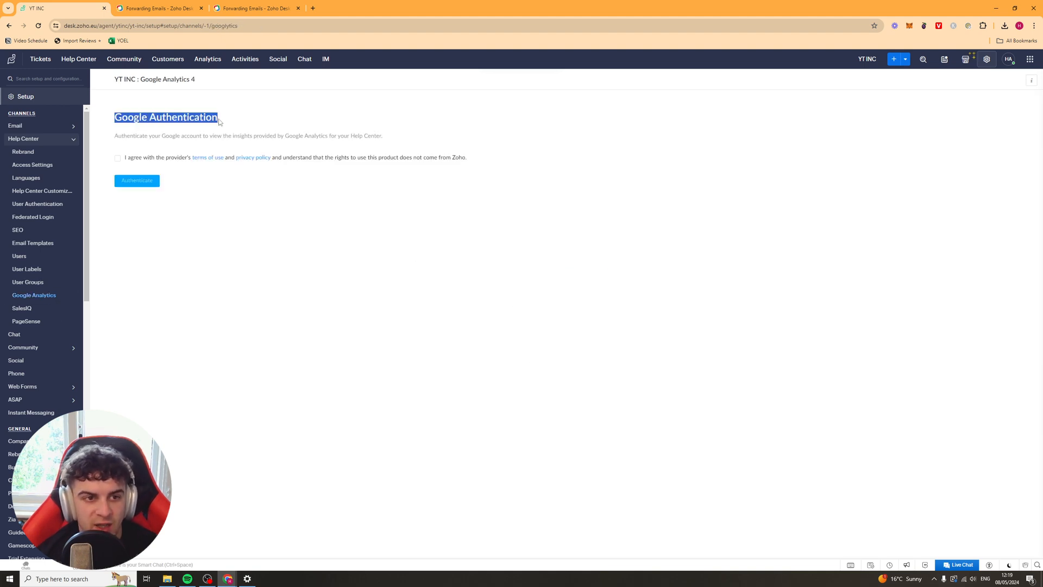
left_click_drag(135, 136, 223, 137)
right_click(224, 136)
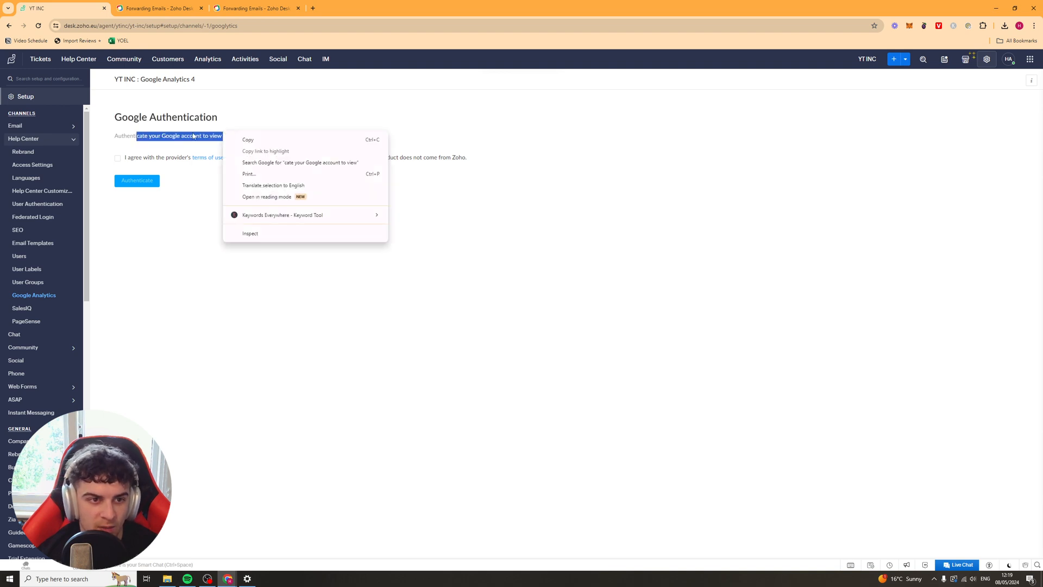
left_click(122, 137)
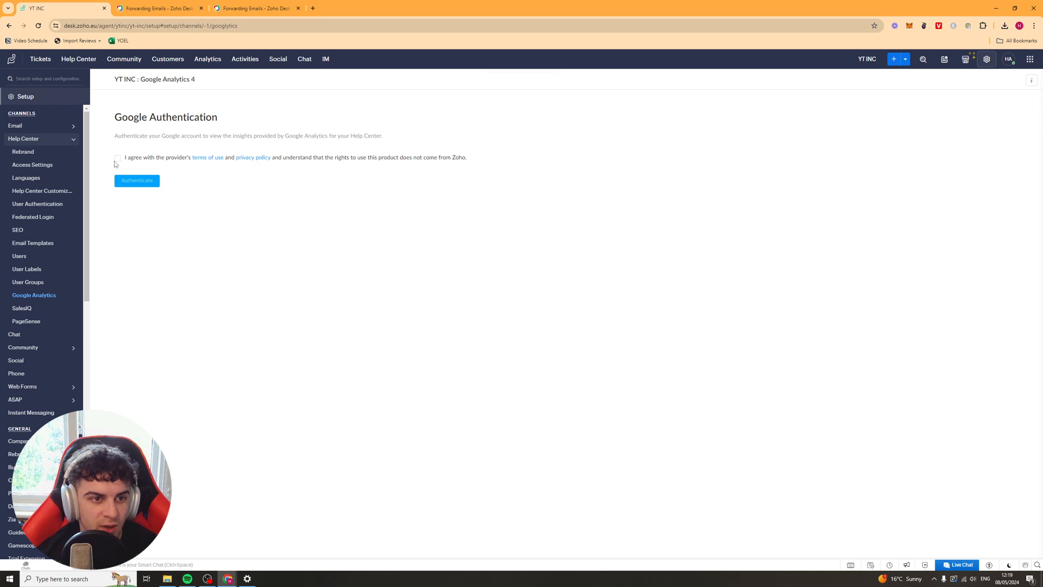
left_click(118, 159)
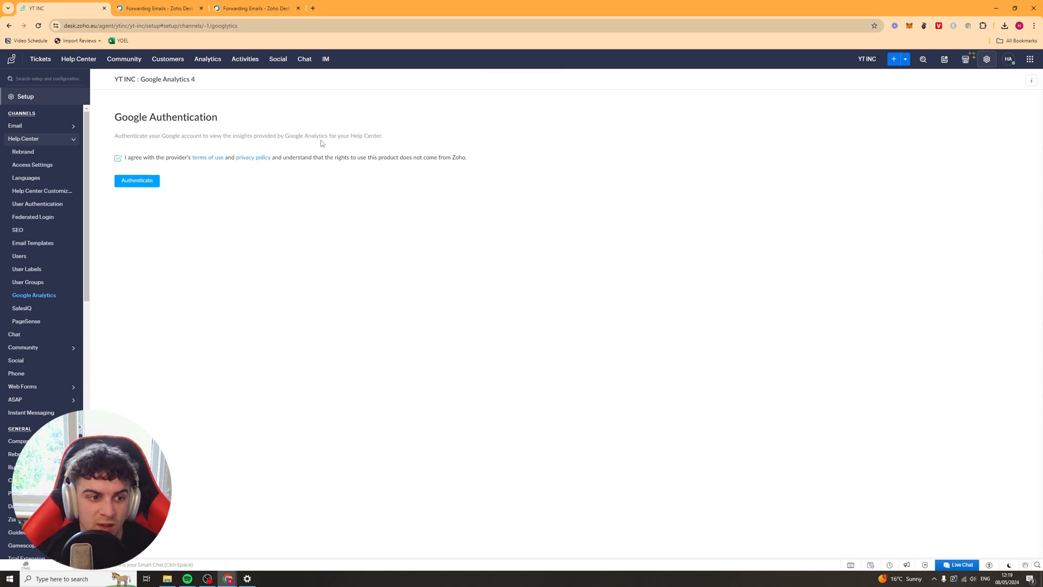
Check the Help Center's SalesIQ page and read the PageSense integration description
left_click(22, 310)
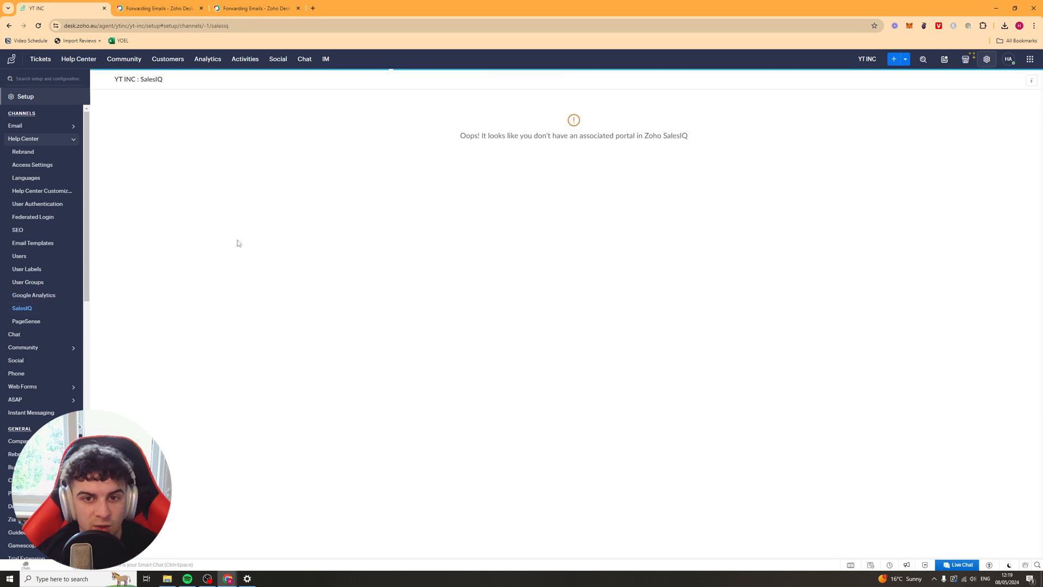
left_click_drag(459, 135, 688, 135)
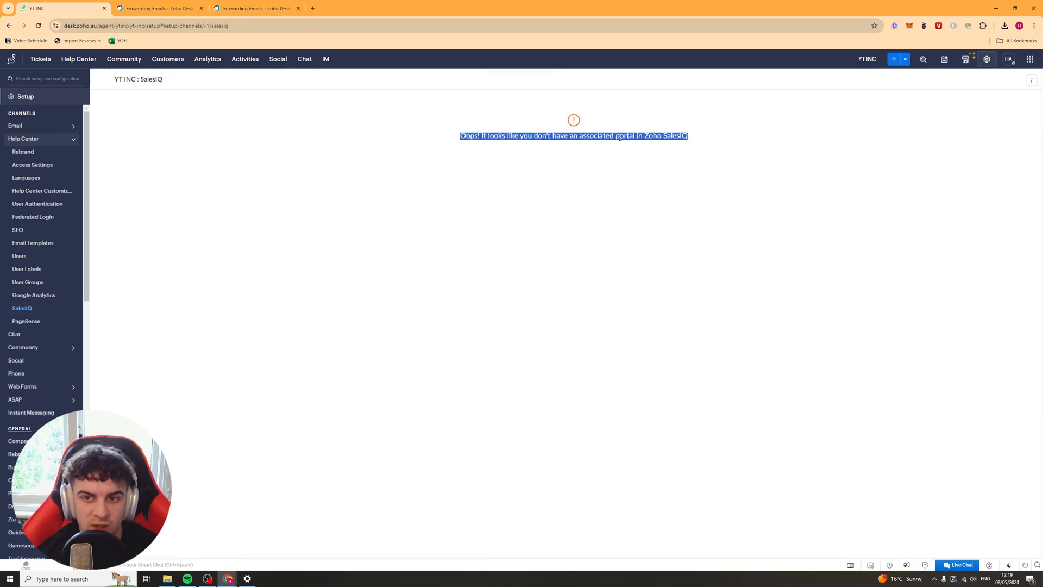
left_click(275, 233)
left_click(32, 321)
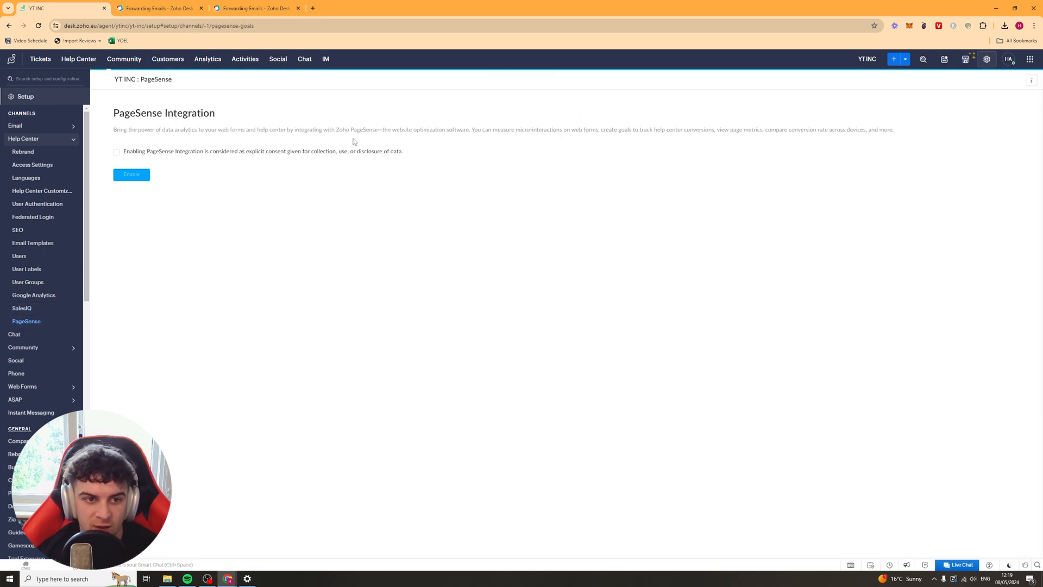
left_click_drag(158, 130, 319, 130)
left_click(161, 239)
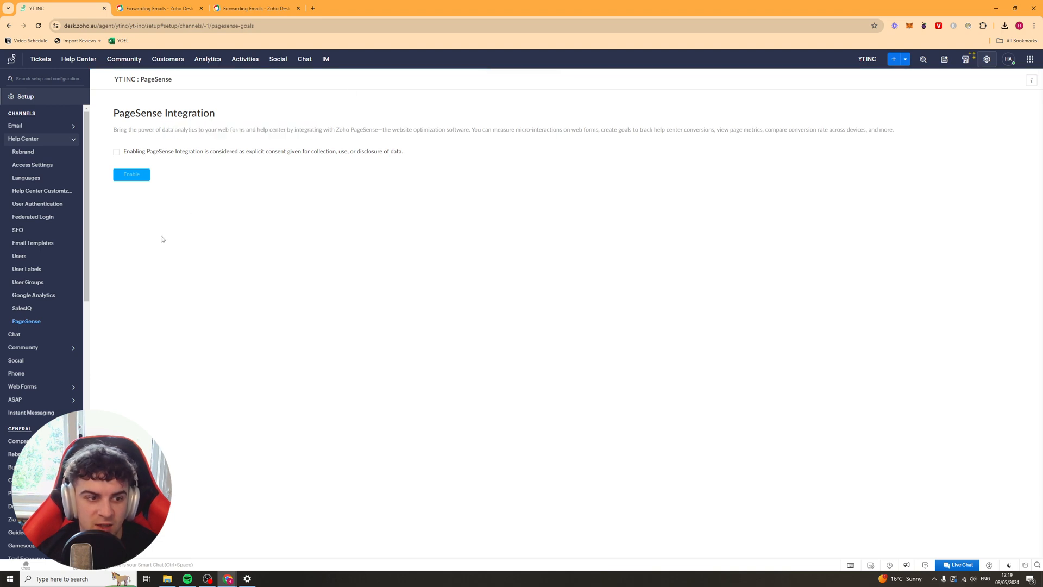
Open the Chat channel settings to look at the live chat option
left_click(31, 337)
left_click(31, 338)
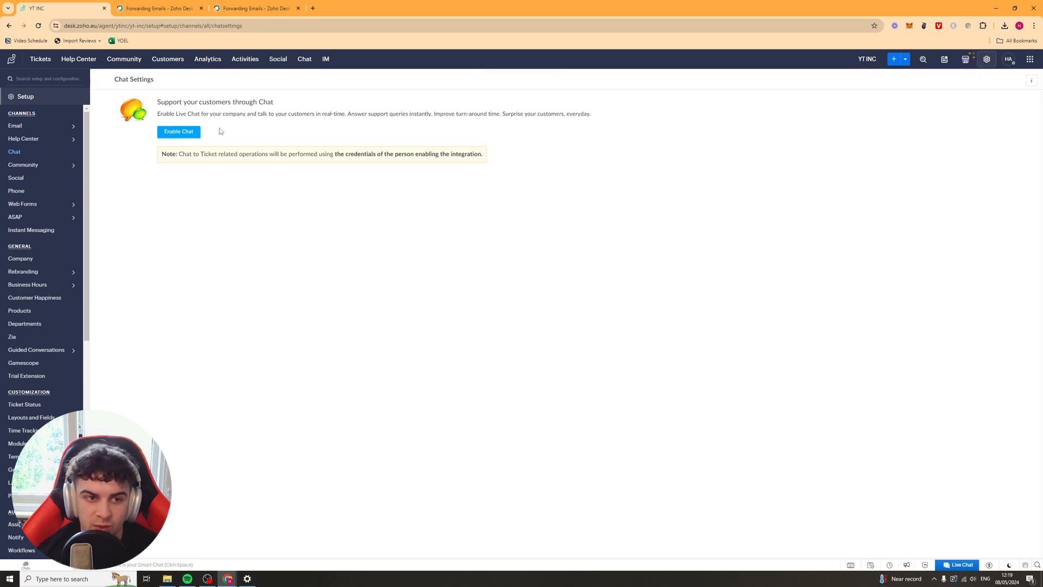
Enable live chat, copy its website embed script, and read the instructions on where to insert the code
left_click(186, 132)
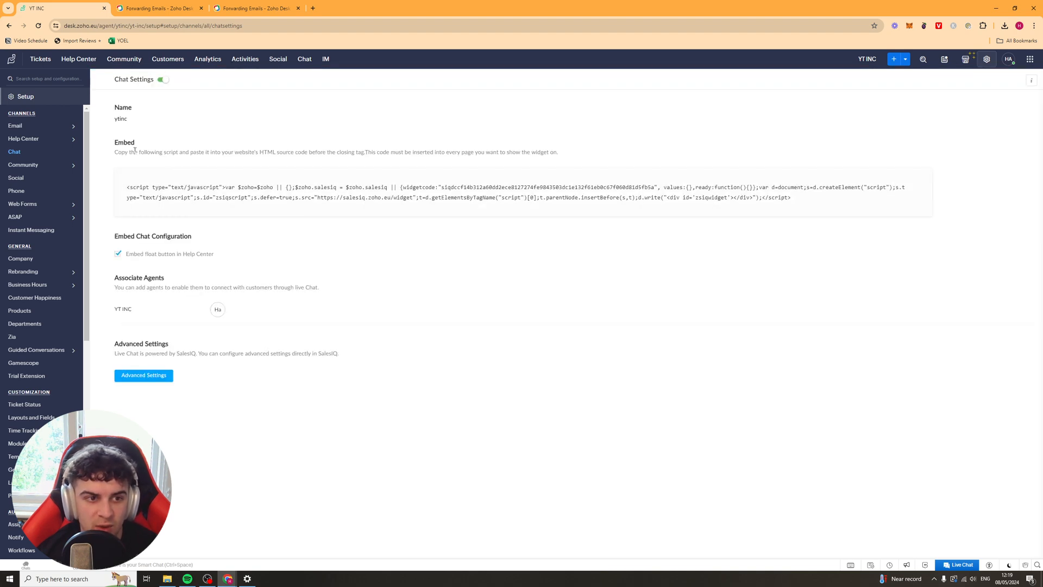
left_click_drag(113, 115, 159, 148)
left_click(154, 150)
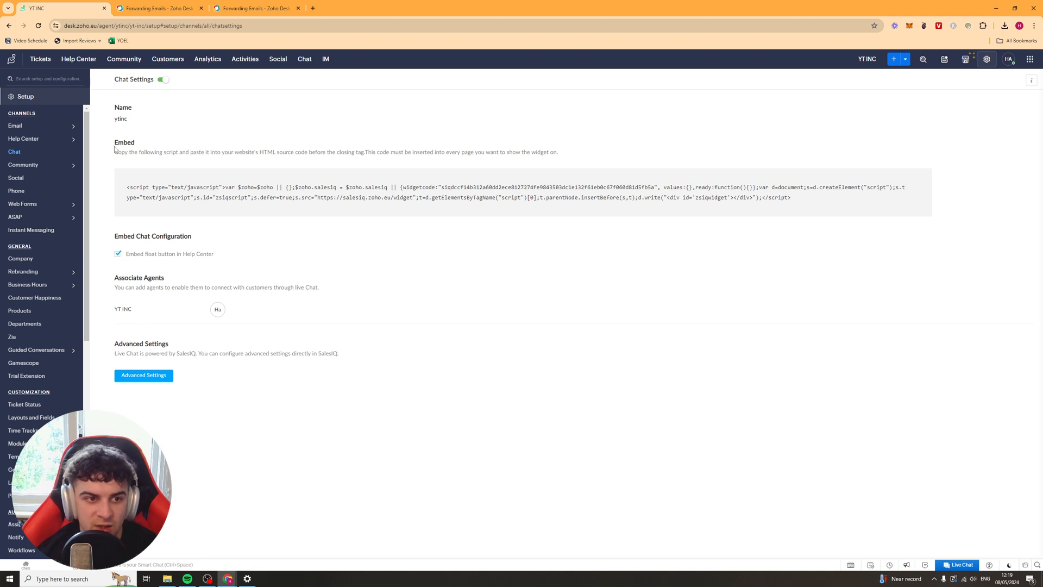
mouse_move(870, 190)
left_click(907, 206)
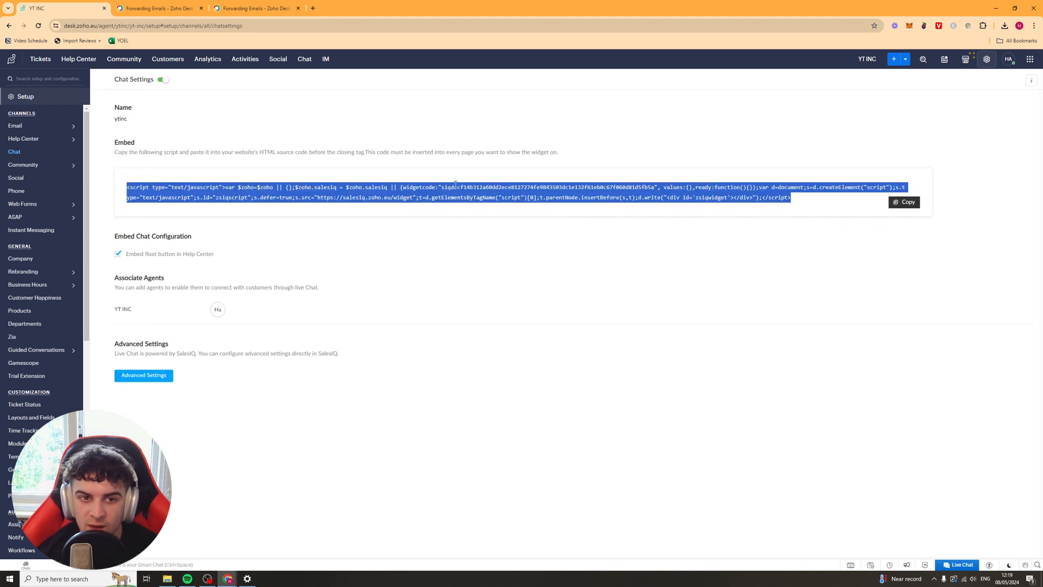
left_click_drag(149, 154, 541, 152)
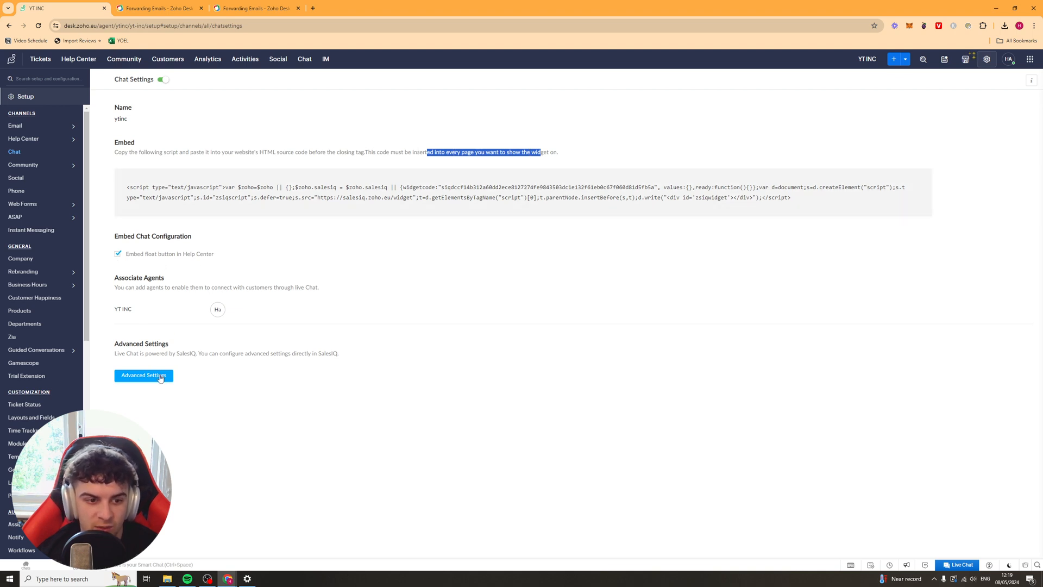
mouse_move(803, 179)
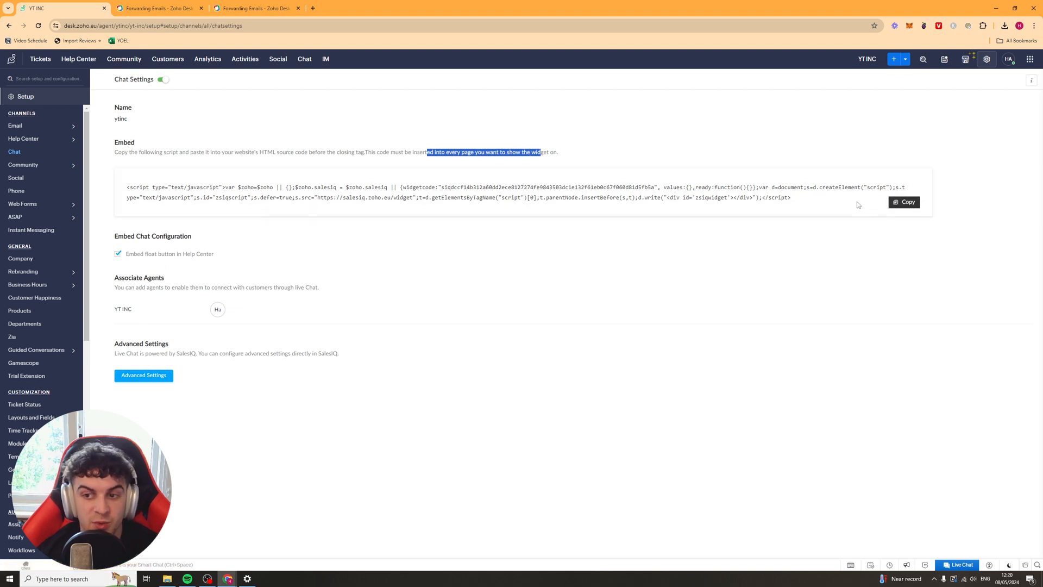
Check the live chat's advanced settings in SalesIQ, return to the Zoho Desk chat settings, and look over the embed script
left_click(133, 383)
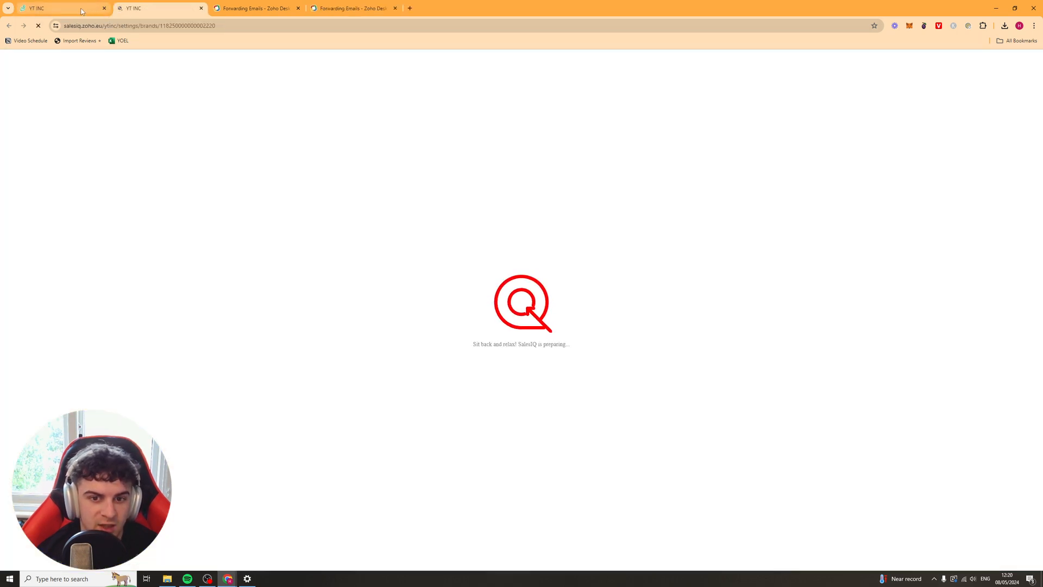
left_click(82, 11)
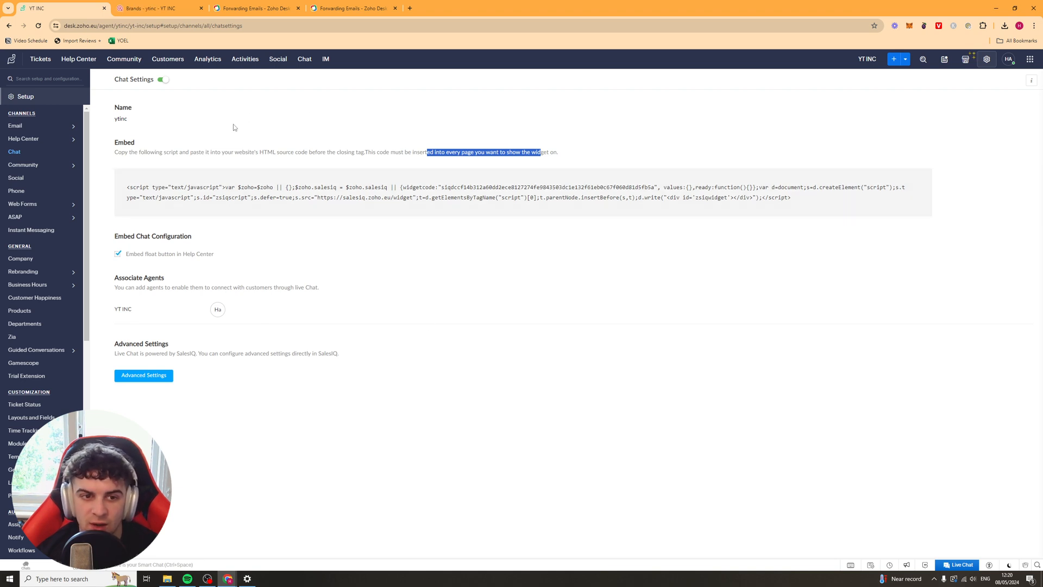
mouse_move(836, 179)
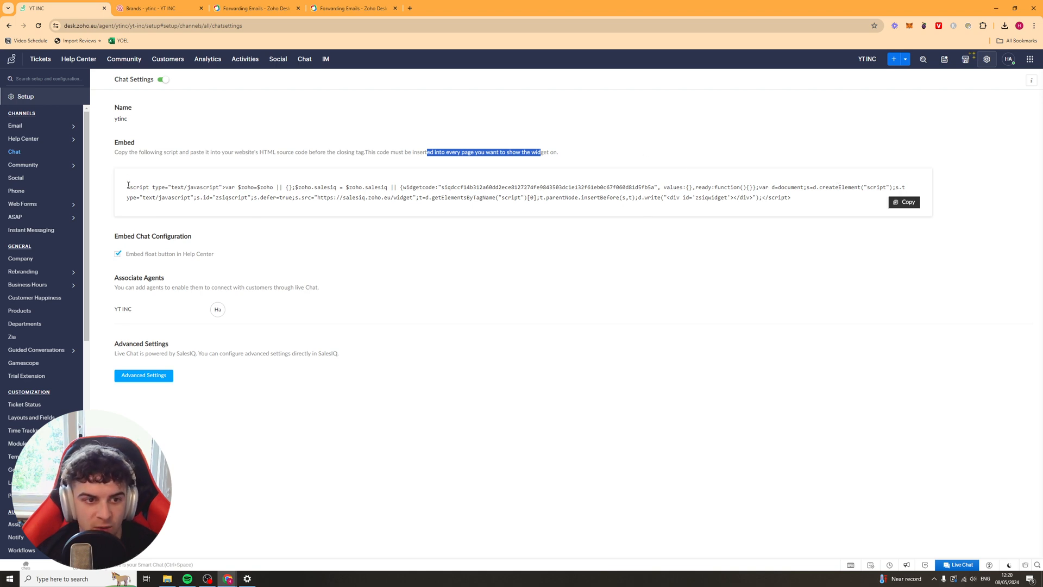
left_click_drag(128, 185, 649, 205)
double_click(652, 198)
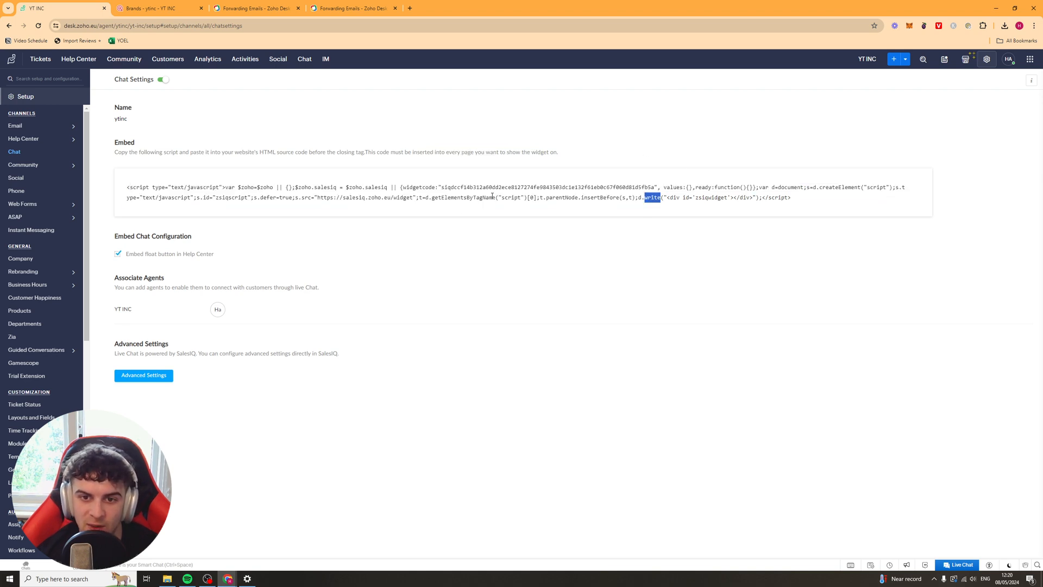
left_click(480, 191)
Review the Community channel's categories, topic type preferences, and gamification page
left_click(65, 164)
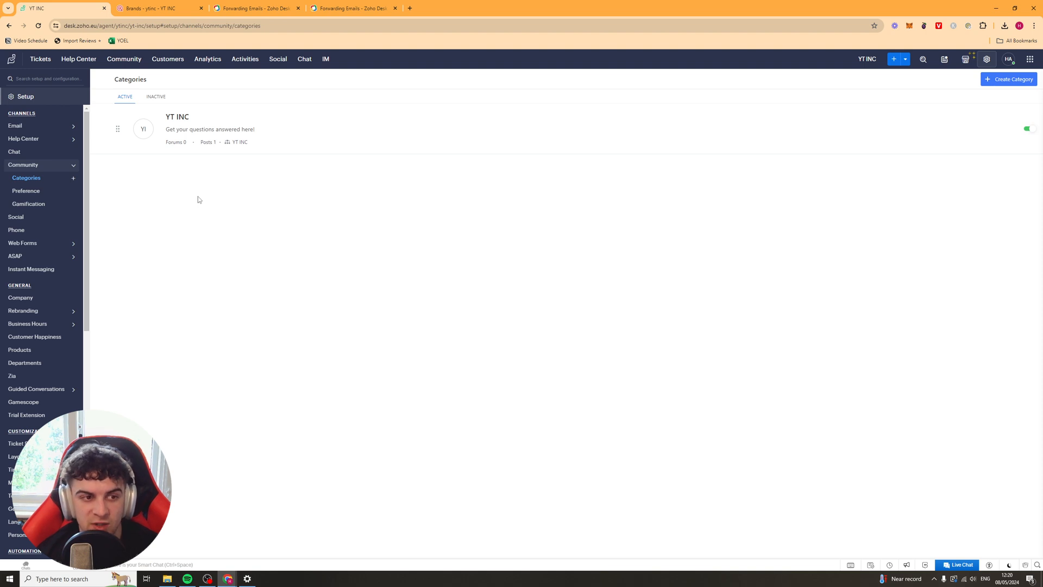
left_click(49, 192)
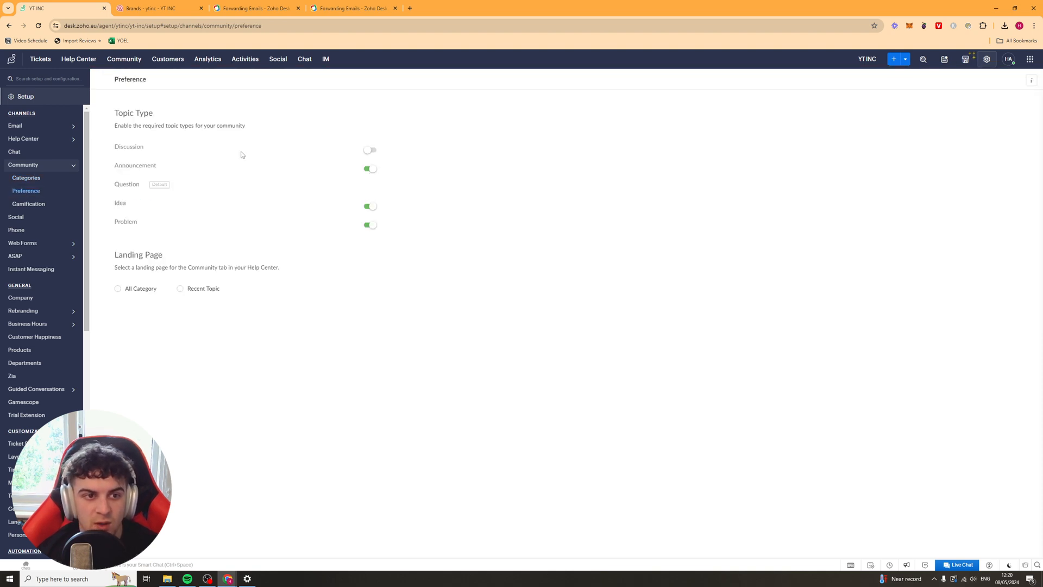
left_click(30, 203)
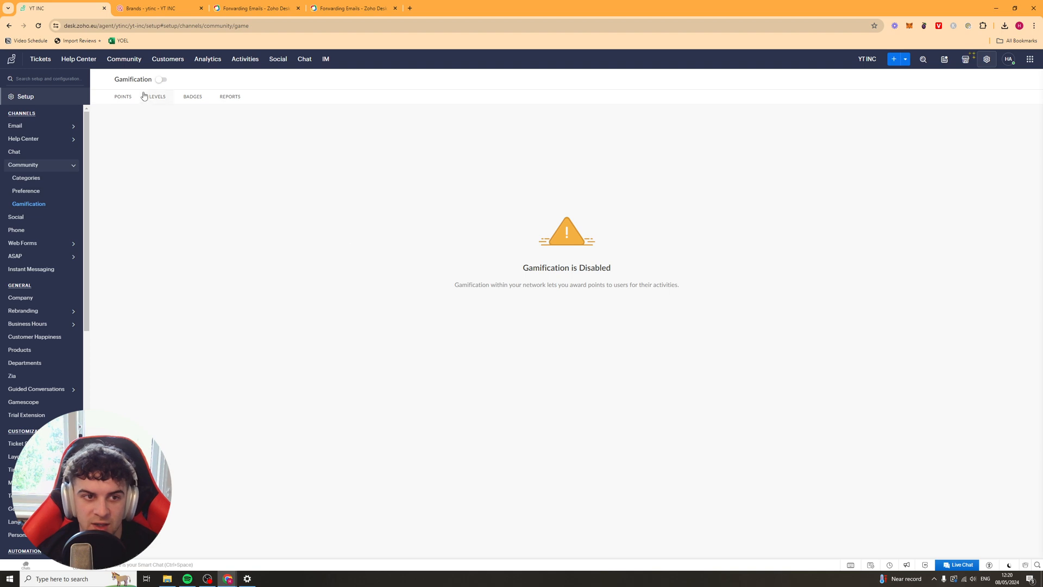
Enable gamification for the community and review its points, levels, badges, and reports
left_click(161, 80)
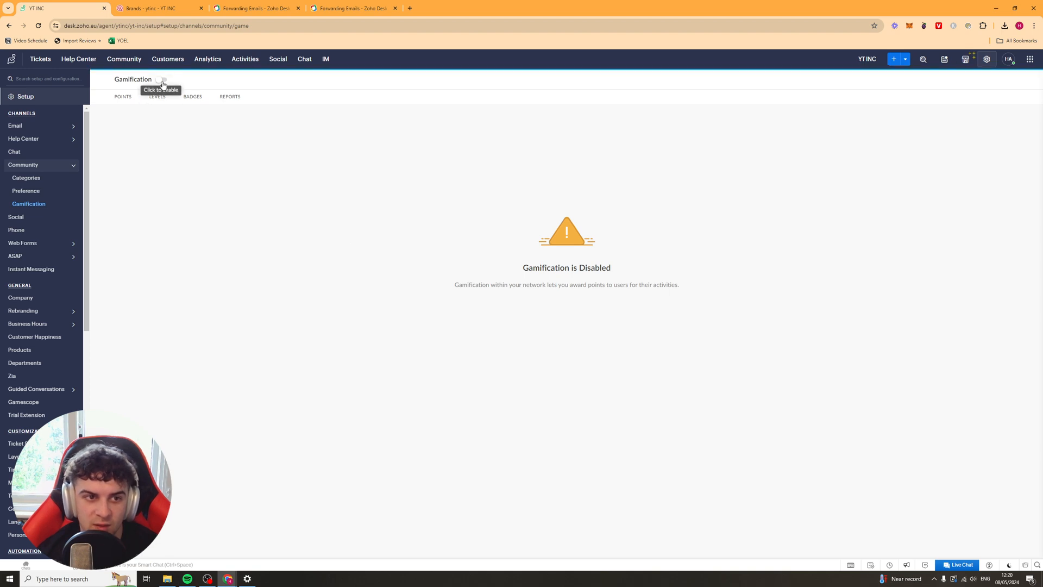
scroll(429, 229, "down", 1)
scroll(433, 244, "down", 3)
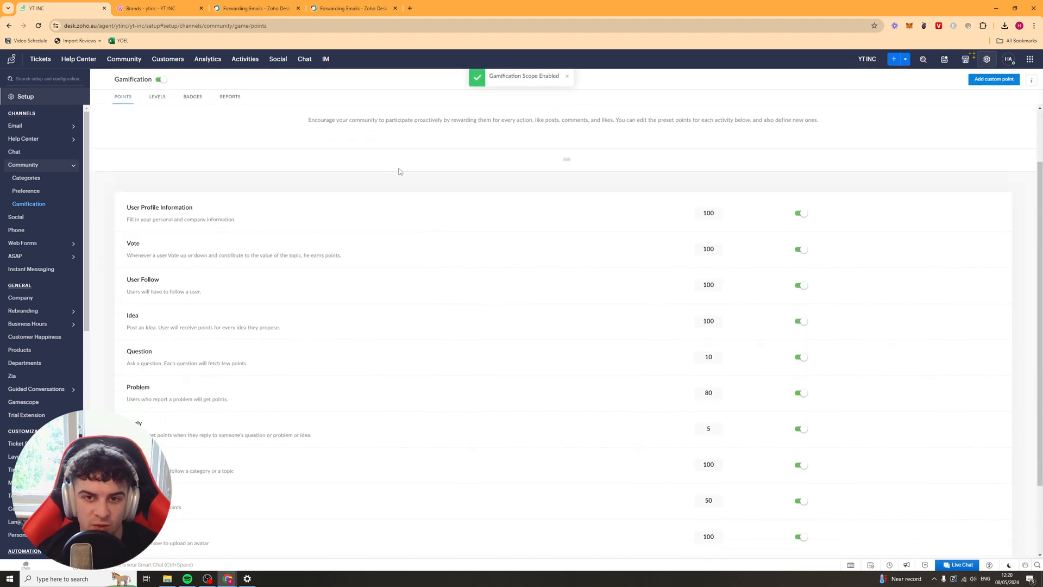
scroll(412, 327, "up", 5)
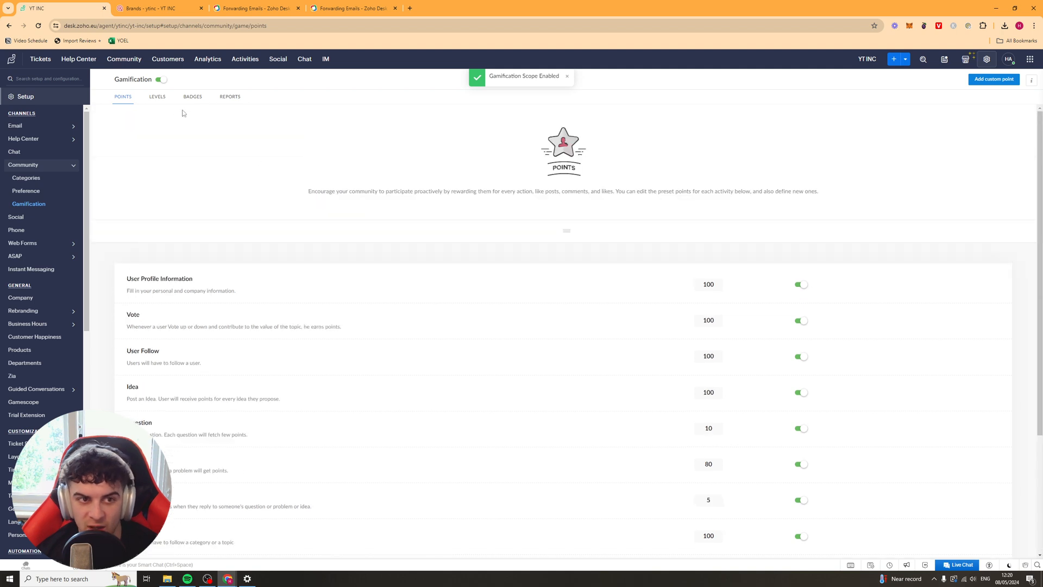
left_click(158, 97)
left_click(193, 99)
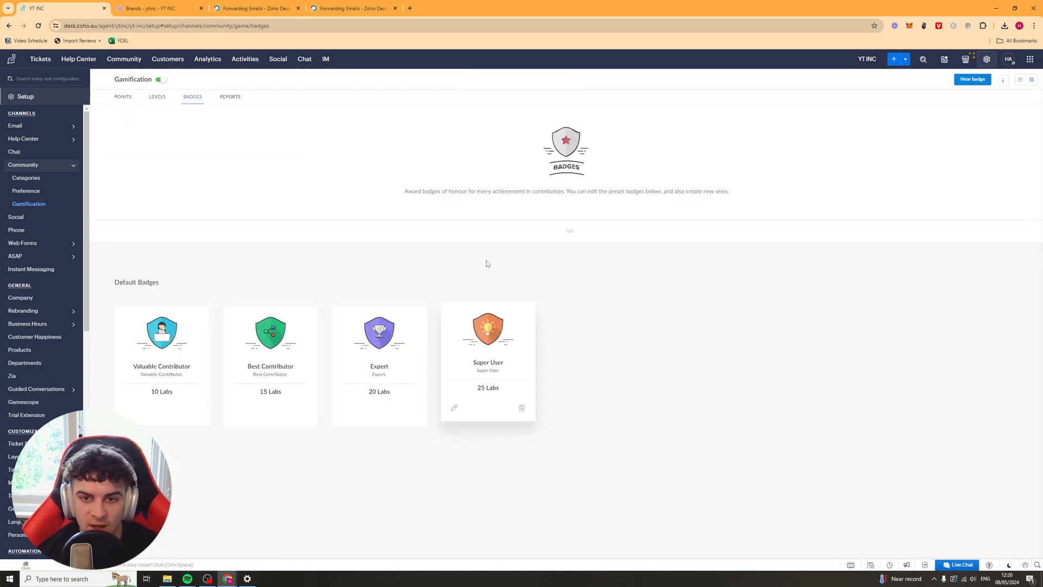
left_click(231, 97)
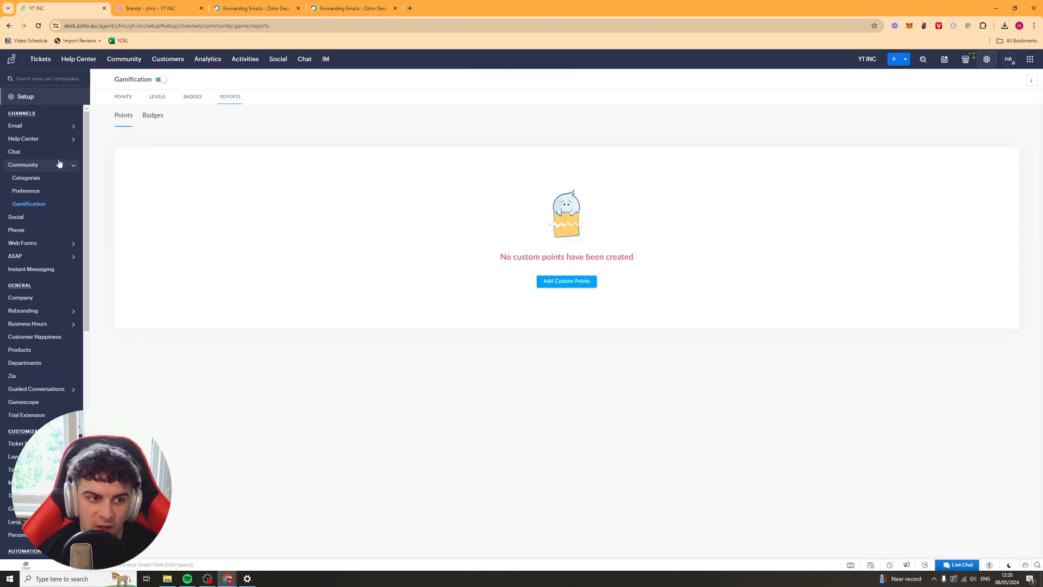
Open the Social channel and read how to create brands, link social accounts, and configure auto-conversion
left_click(30, 219)
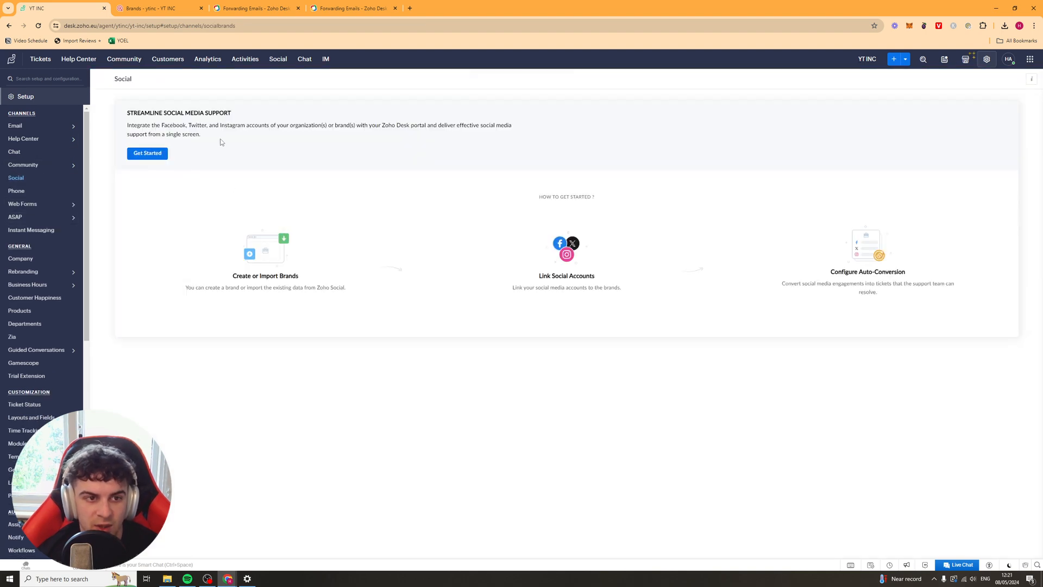
left_click_drag(595, 276, 633, 299)
left_click(584, 278)
left_click(696, 284)
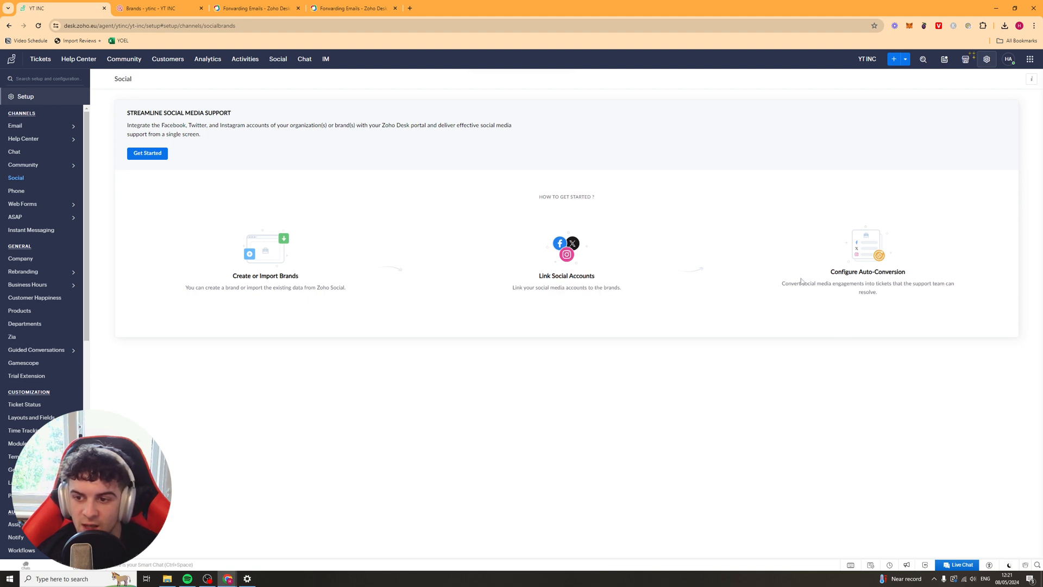
Look at the form for creating a social media brand and leave it without saving
left_click(162, 156)
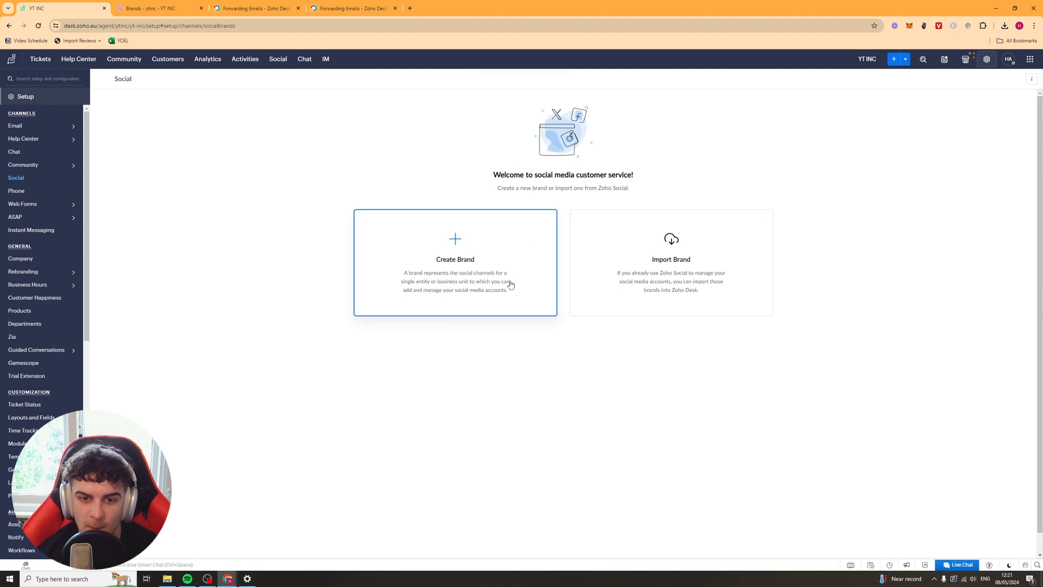
left_click(469, 253)
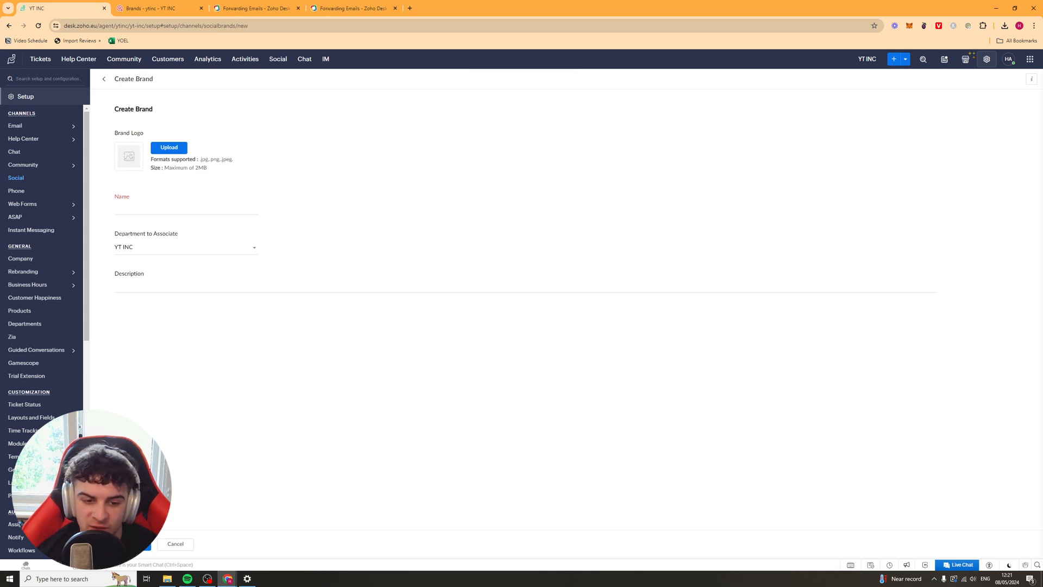
left_click(175, 543)
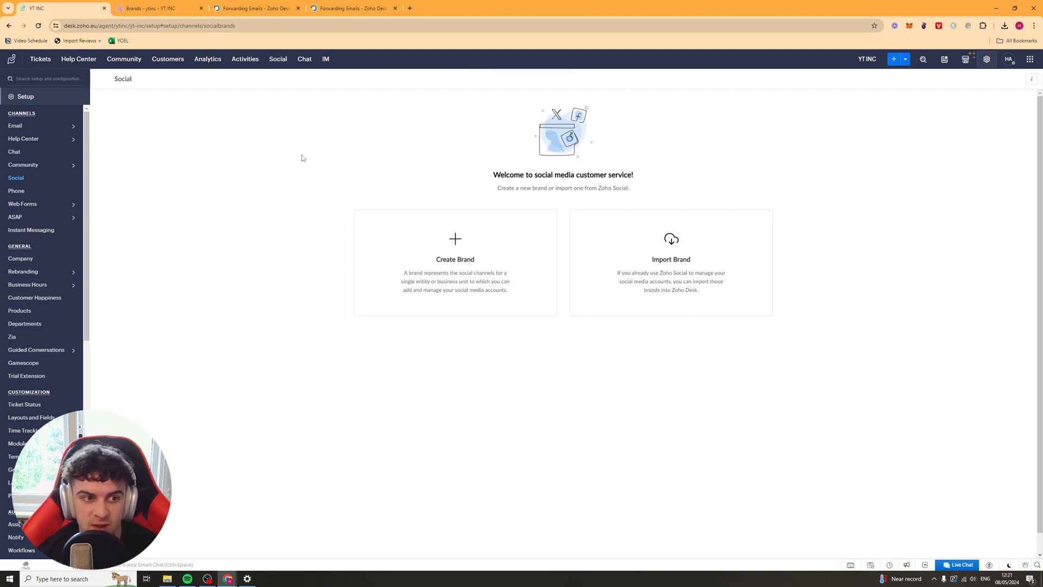
Open the Phone channel and browse the providers in the Telephony MarketPlace
left_click(71, 189)
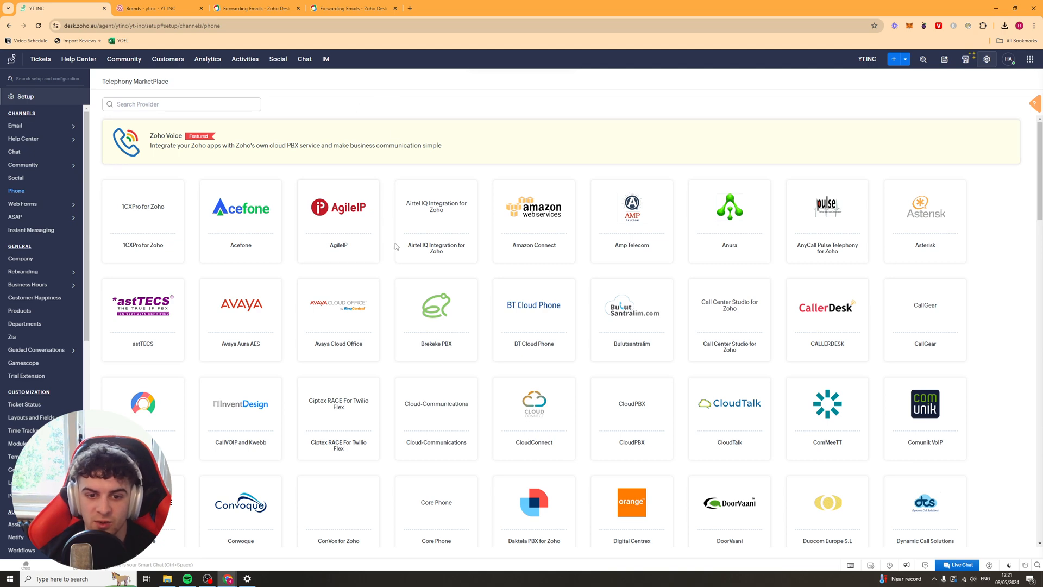
scroll(993, 382, "down", 10)
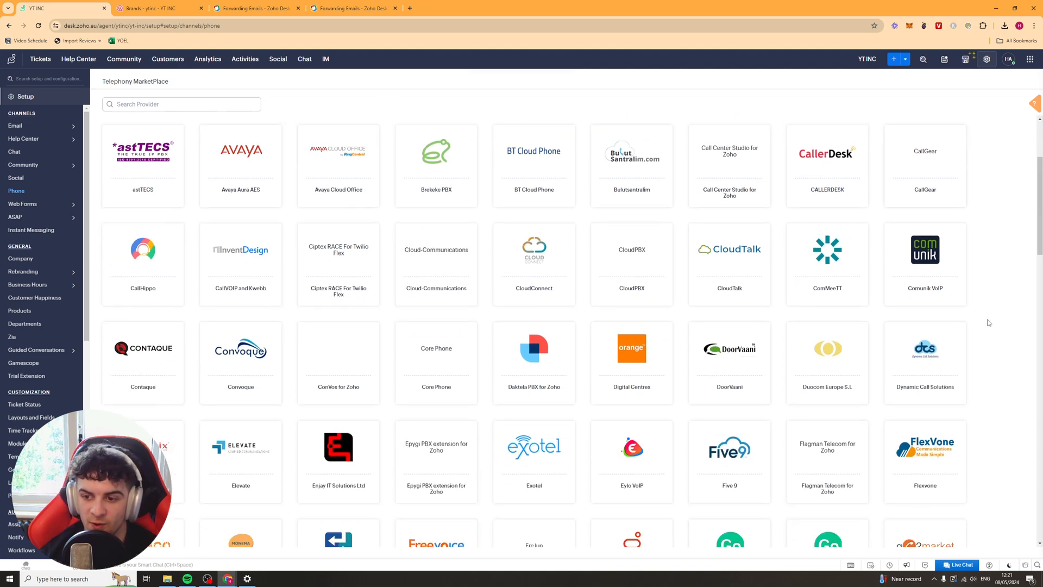
scroll(992, 383, "down", 7)
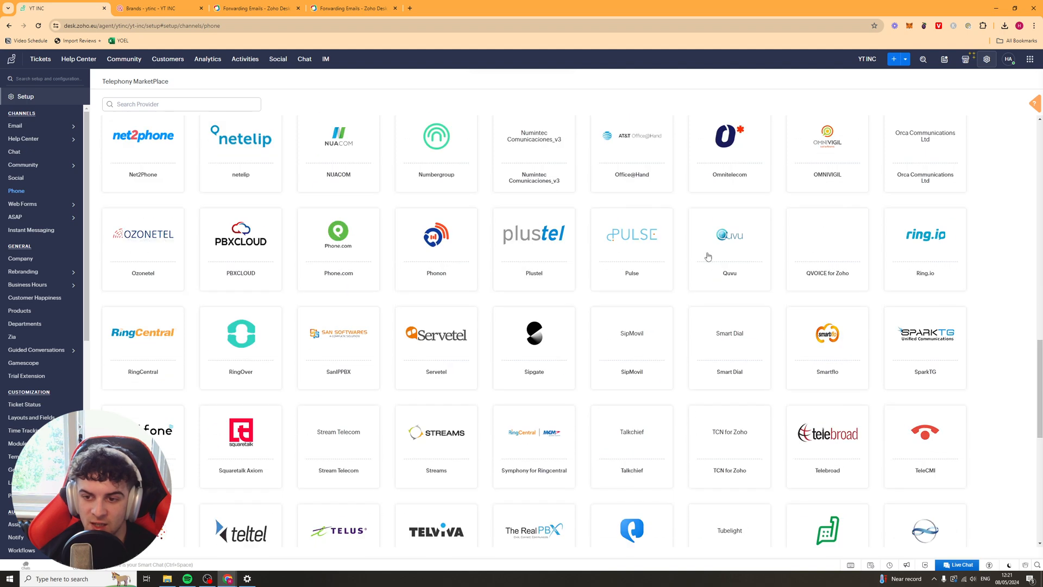
scroll(999, 424, "down", 8)
scroll(1002, 417, "up", 20)
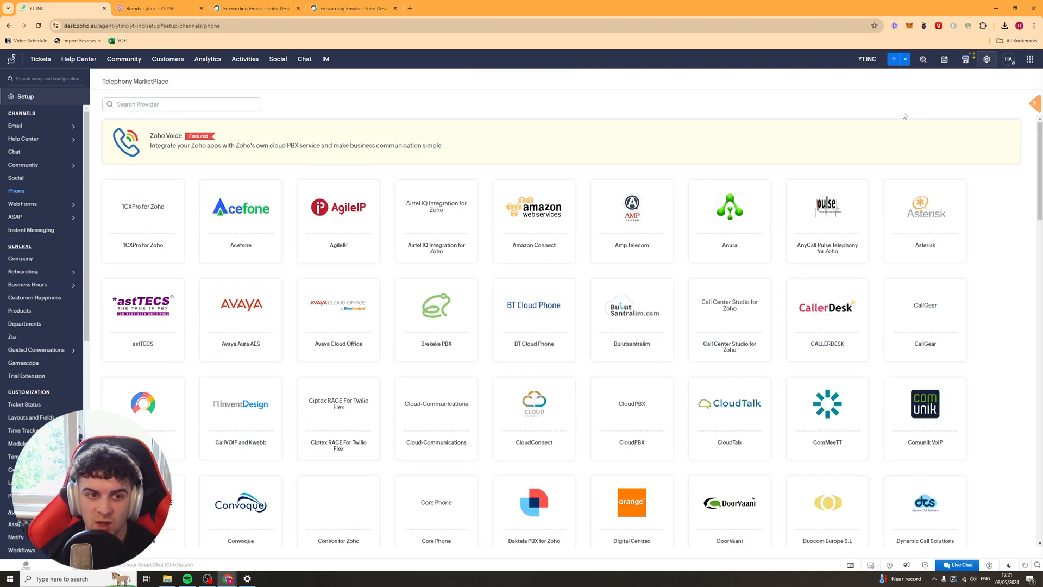
Read the Zoho Voice integration description and browse the rest of the telephony providers again
left_click(167, 140)
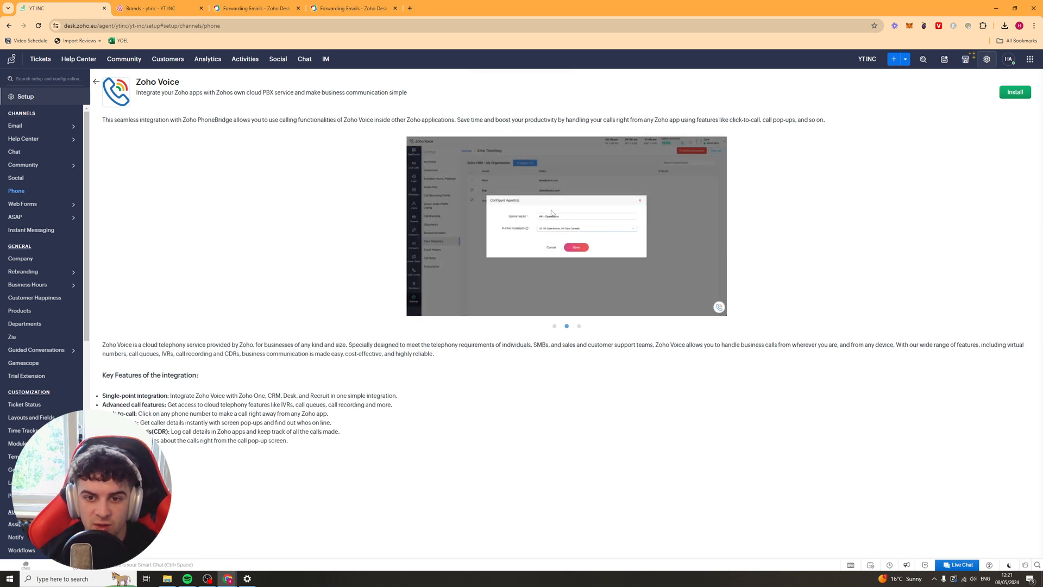
left_click(96, 81)
scroll(490, 298, "down", 4)
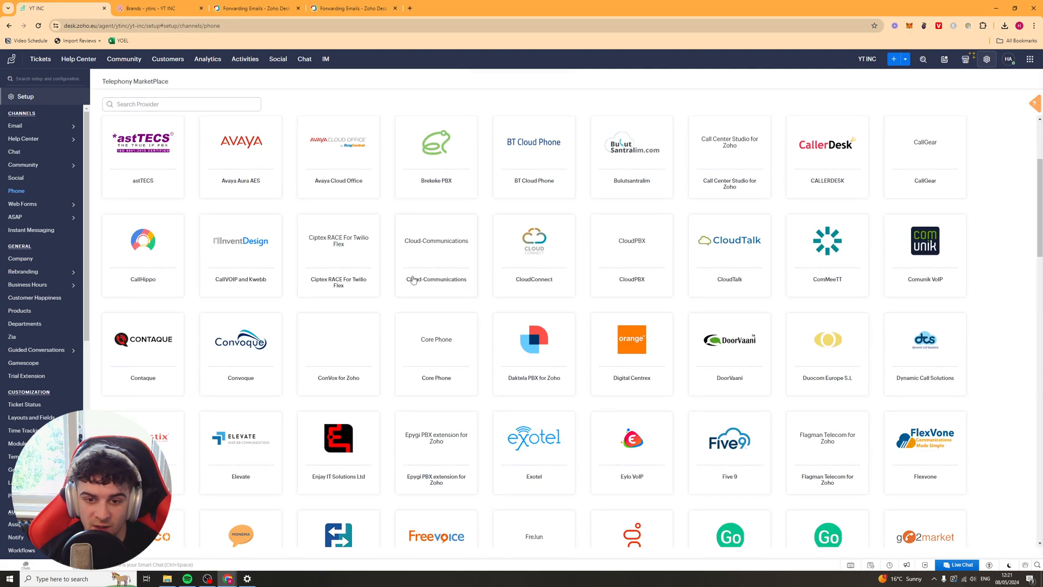
scroll(480, 345, "down", 8)
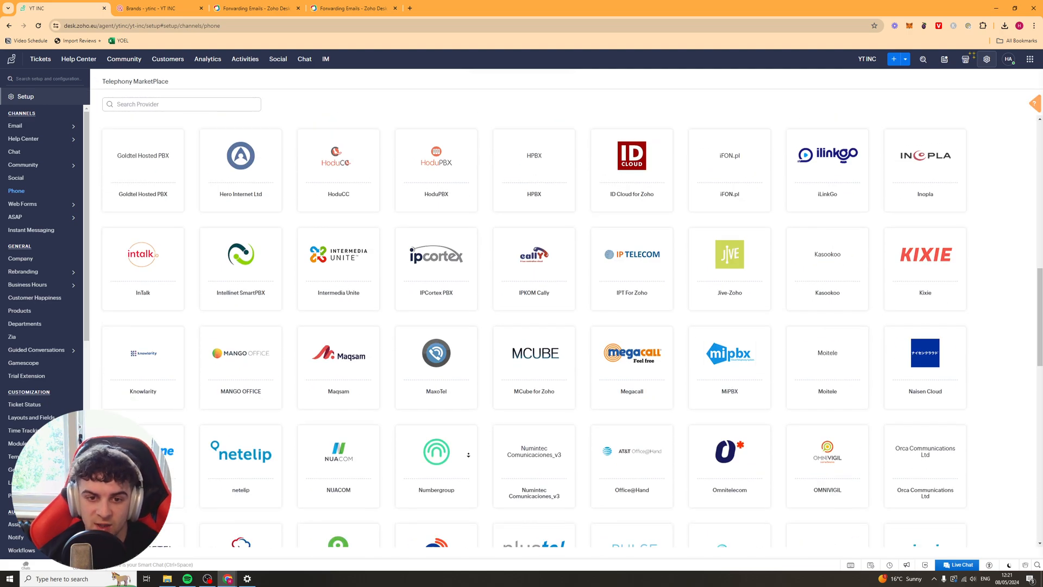
scroll(468, 455, "down", 10)
scroll(533, 473, "up", 20)
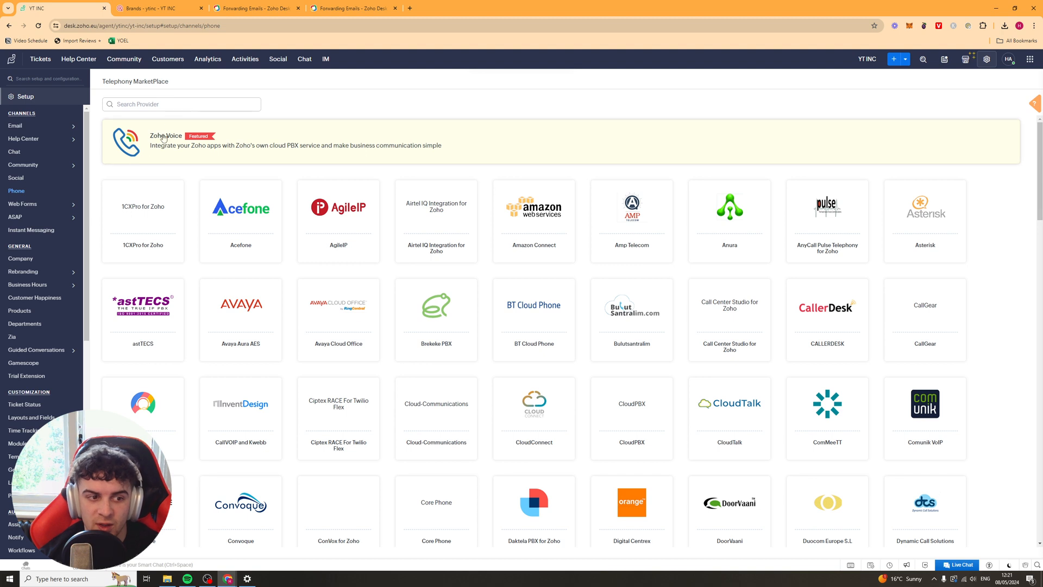
Look at the setup form for a Web Forms feedback widget and cancel it without saving
left_click(37, 204)
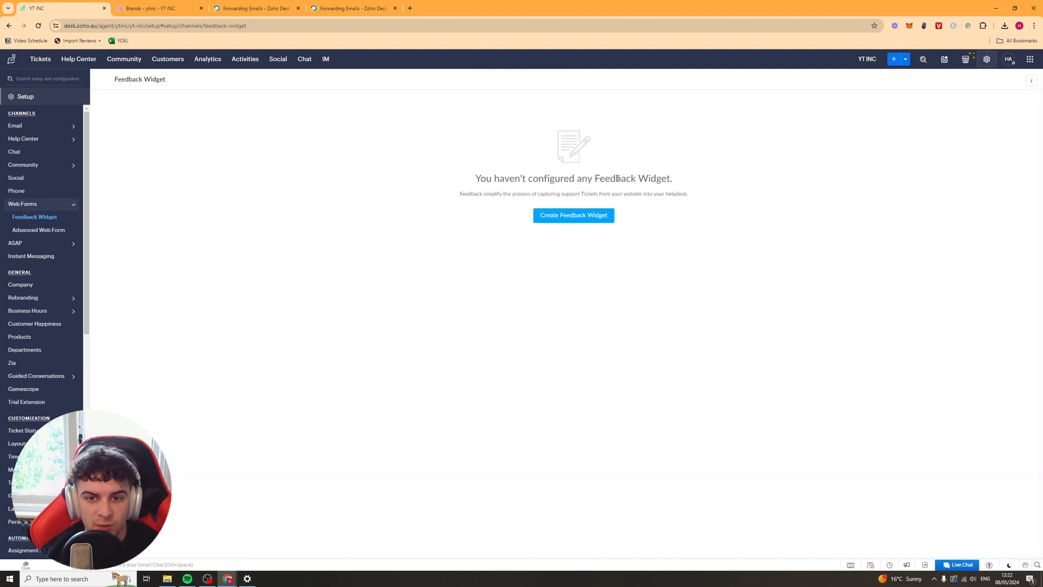
left_click(597, 216)
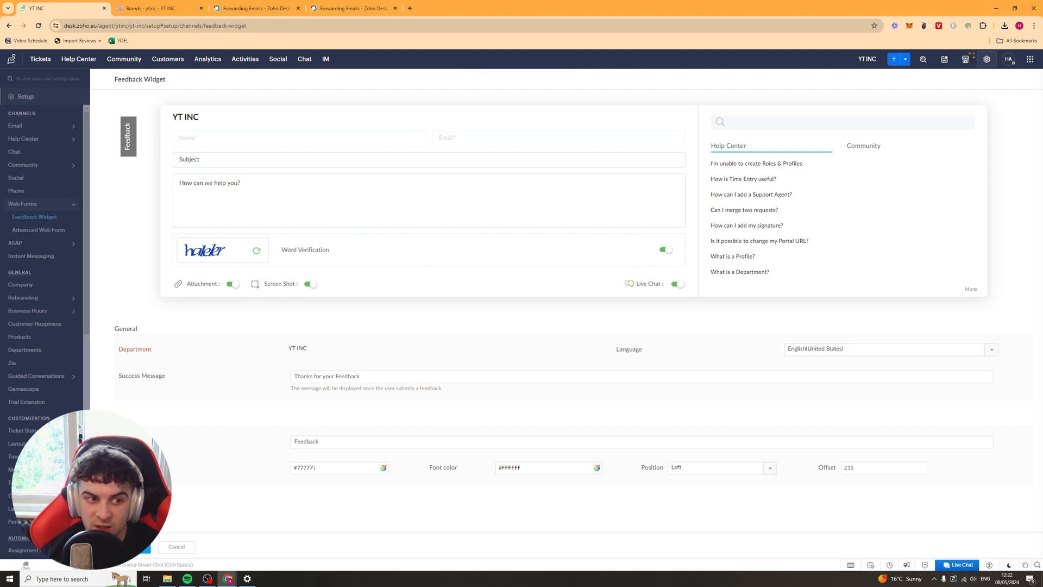
left_click(165, 549)
Review the Instant Messaging integrations and read the WhatsApp channel's key features and requirements
left_click(53, 230)
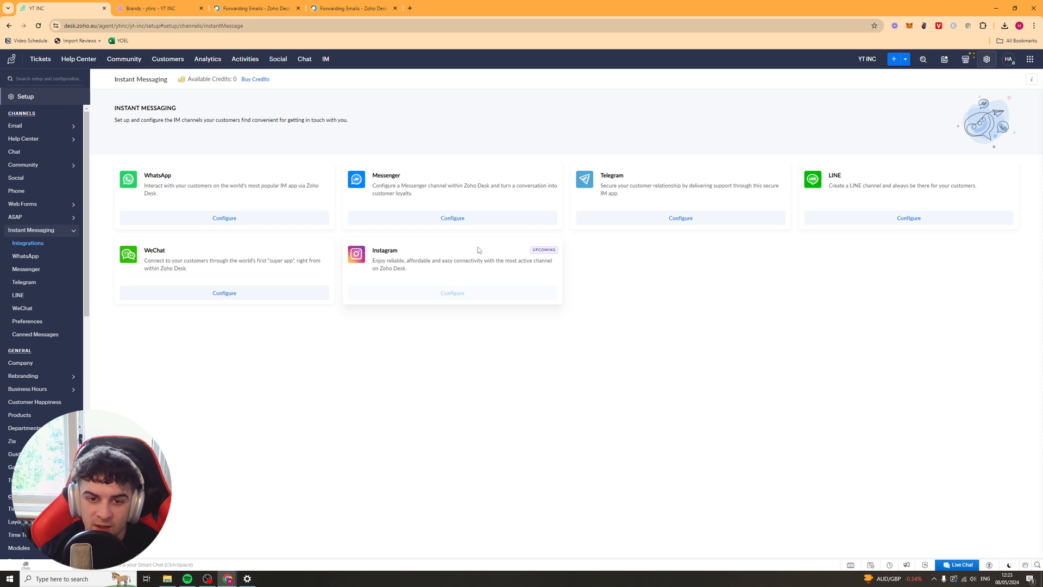
left_click(228, 220)
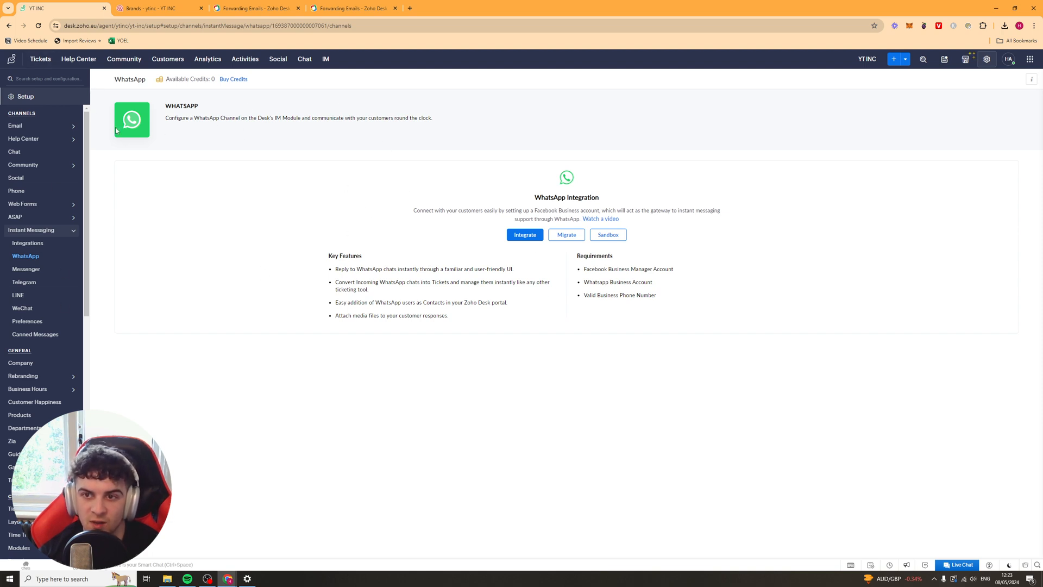
Review the Rebranding pages for logo, domain mapping, portal name and multi-branding, closing the domain mapping form without adding a domain
left_click(34, 376)
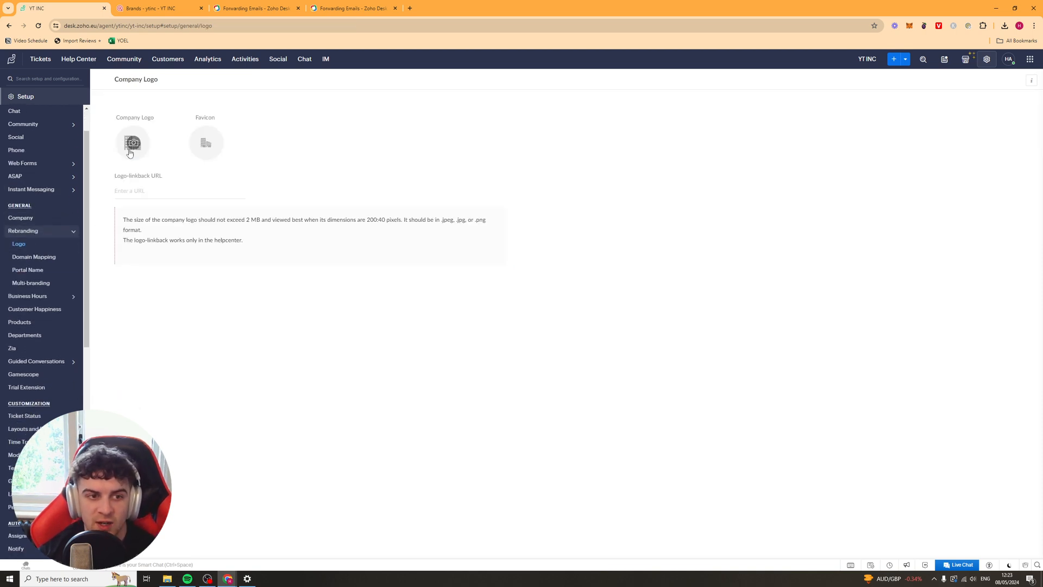
left_click(38, 259)
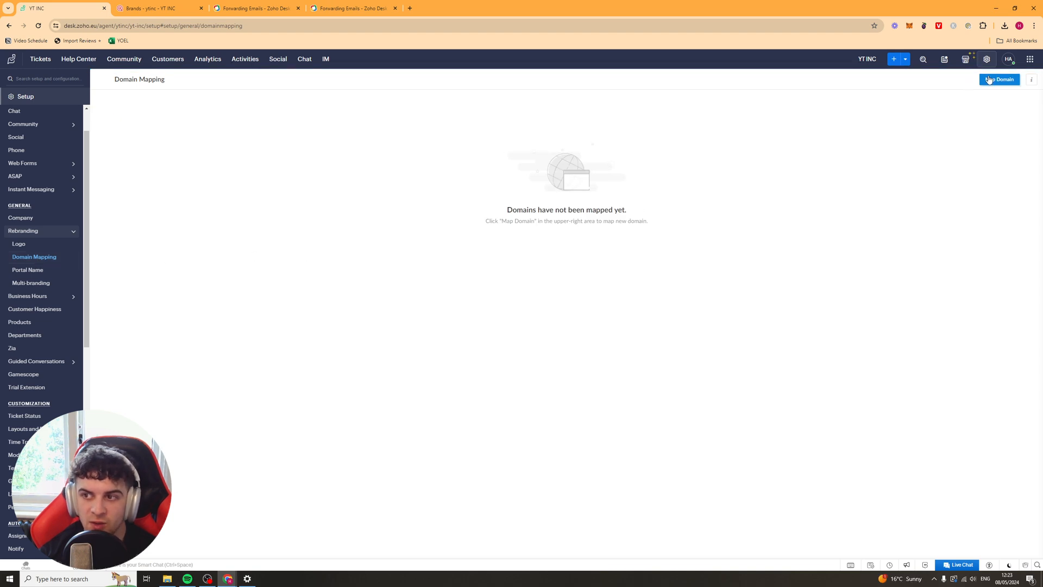
left_click(989, 80)
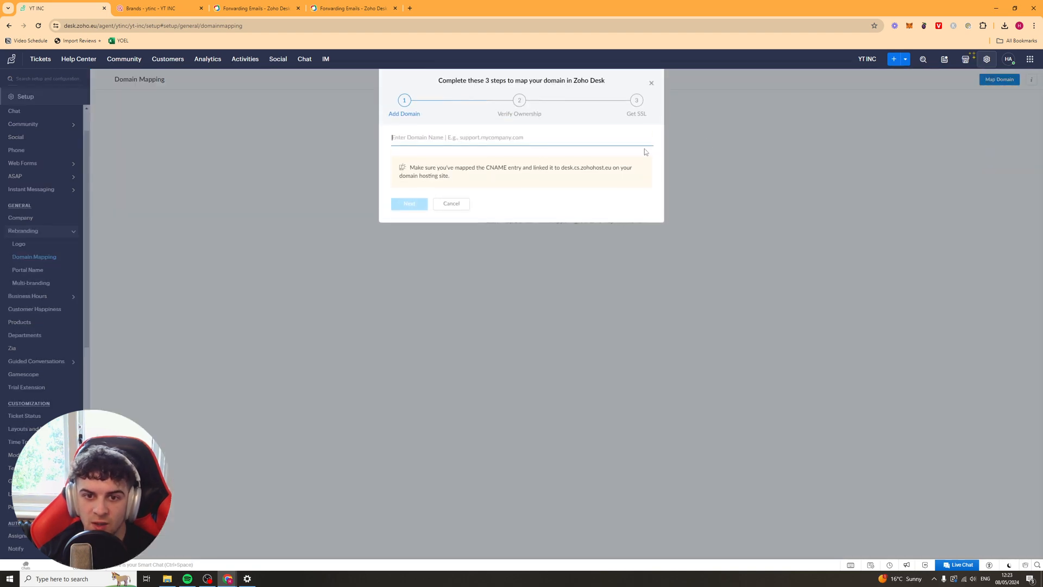
triple_click(518, 113)
left_click(637, 117)
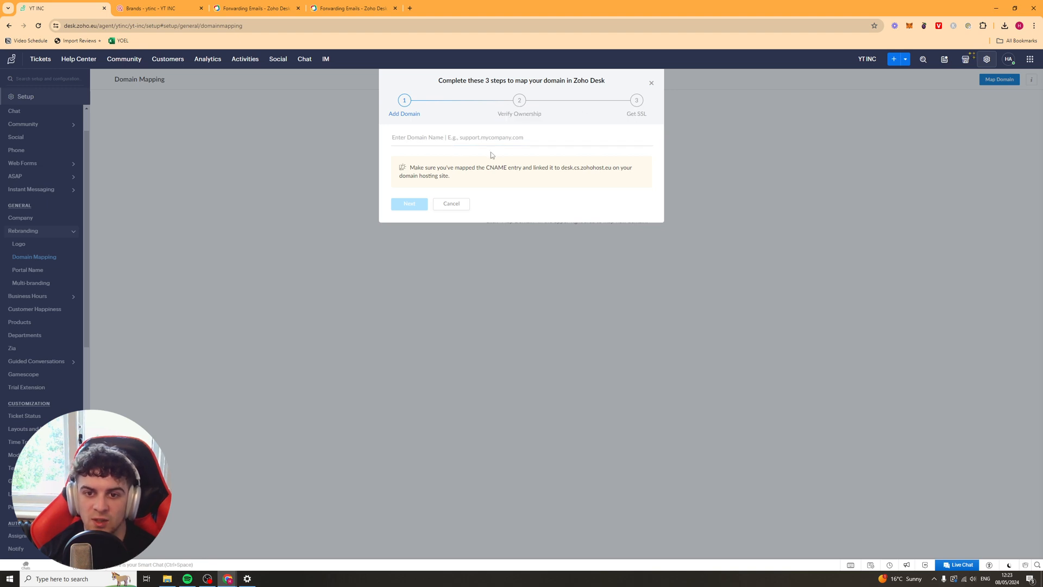
left_click_drag(421, 170, 565, 170)
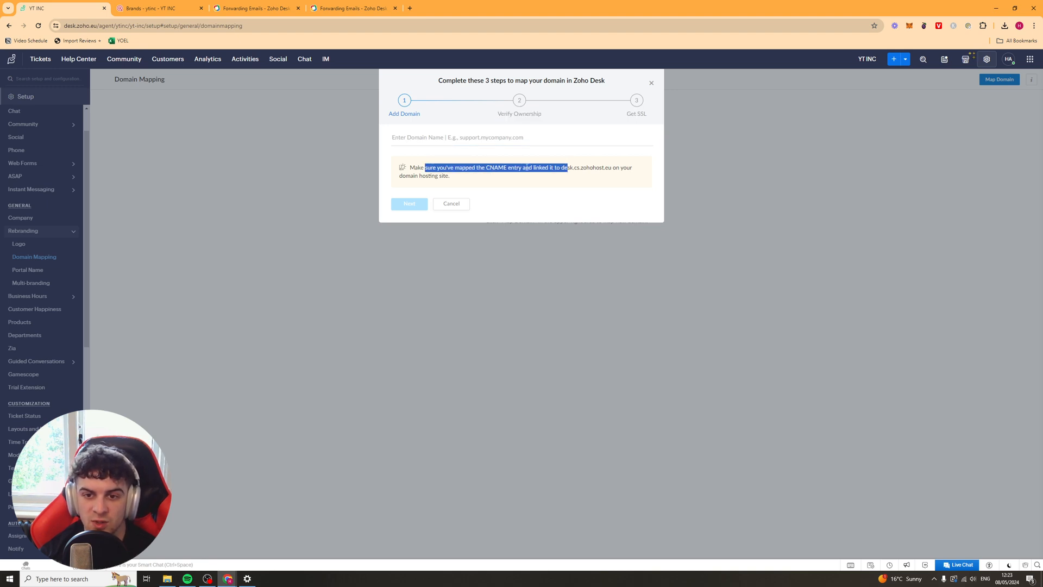
left_click(532, 128)
left_click(652, 82)
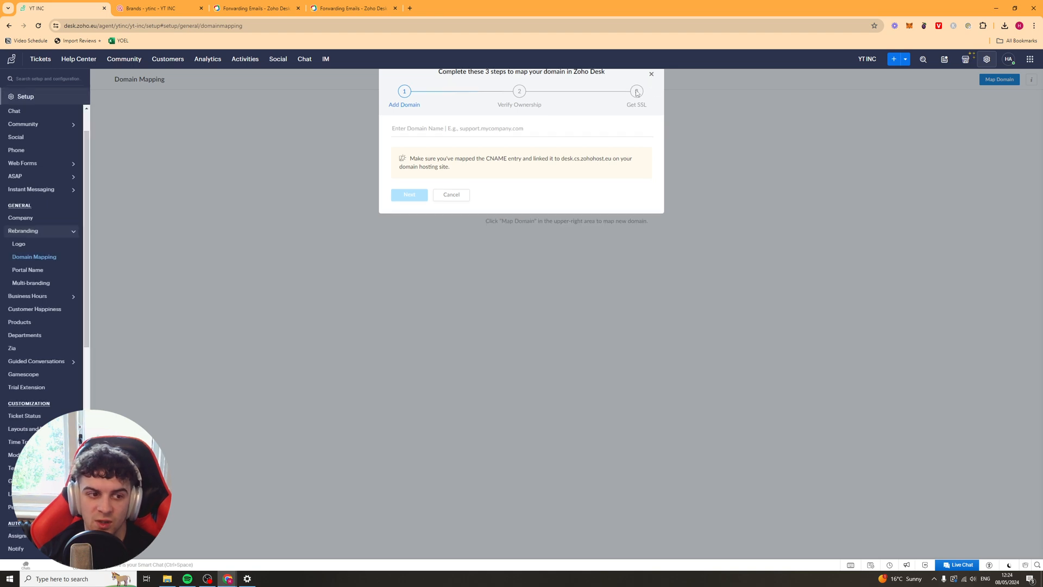
left_click(29, 270)
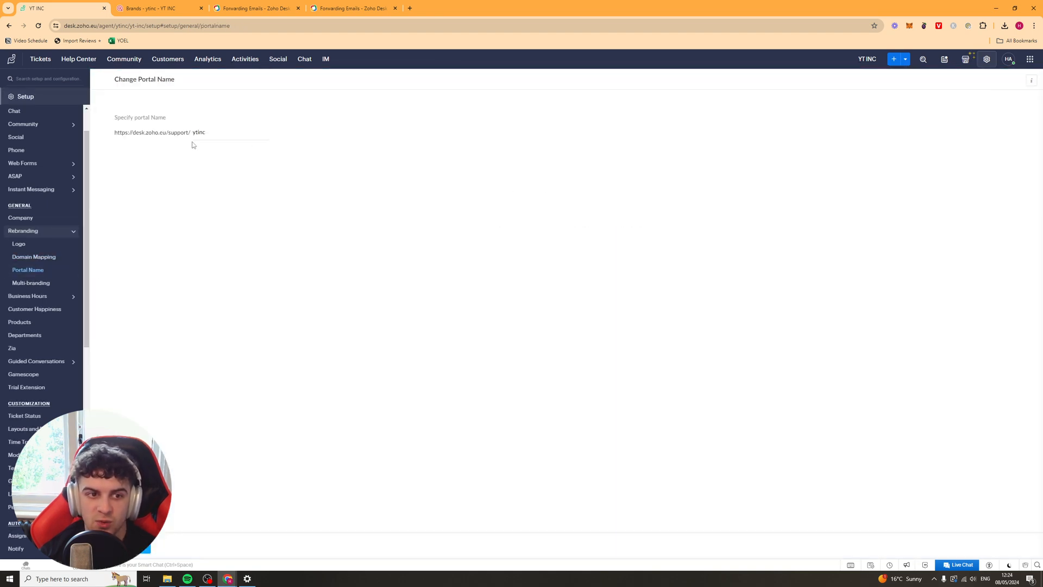
left_click(38, 283)
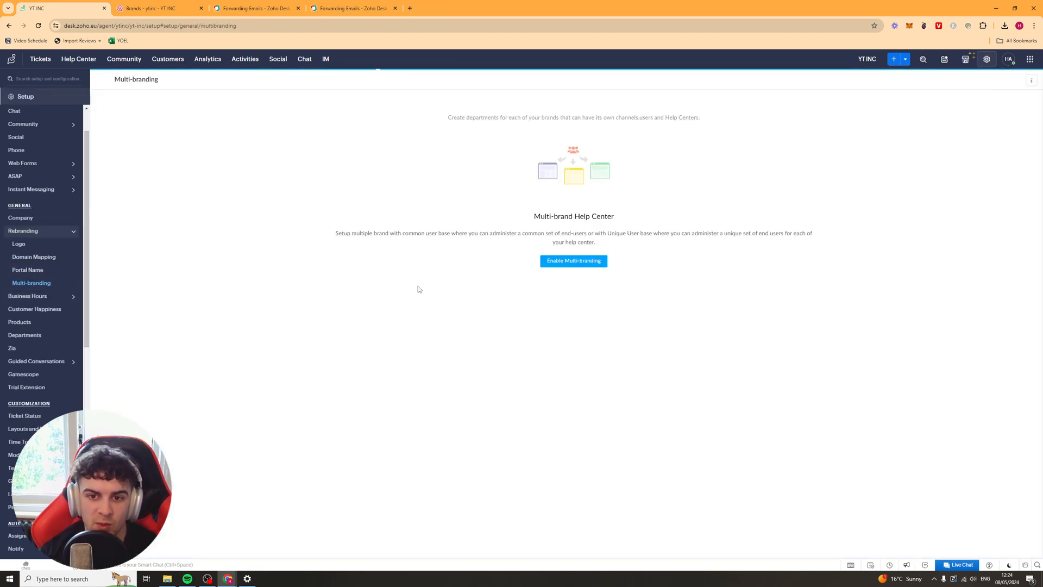
Try to save an unnamed business hour with the (GMT -12:00) time zone and the Specific Hours option
left_click(26, 297)
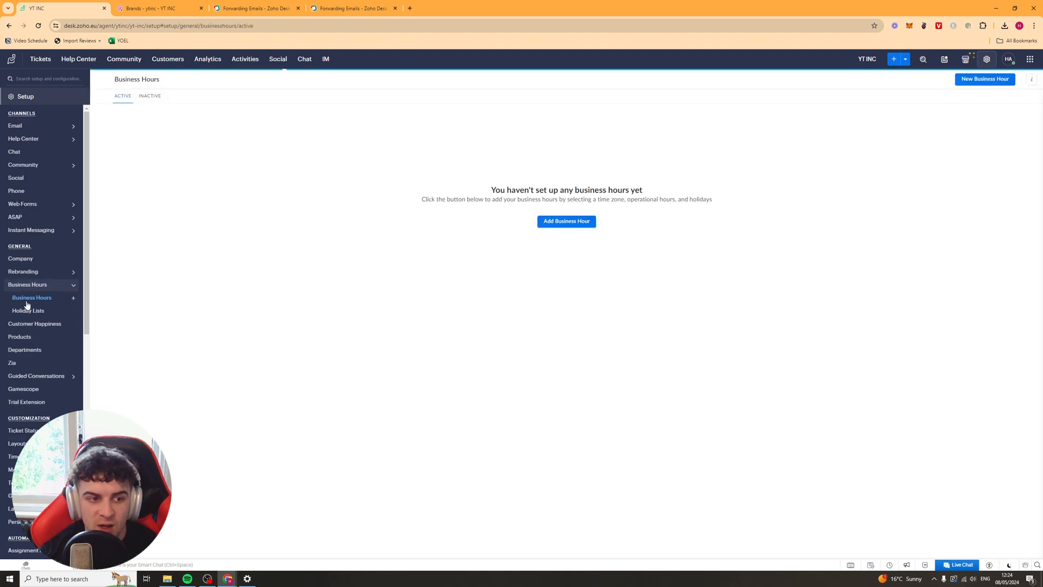
left_click(567, 221)
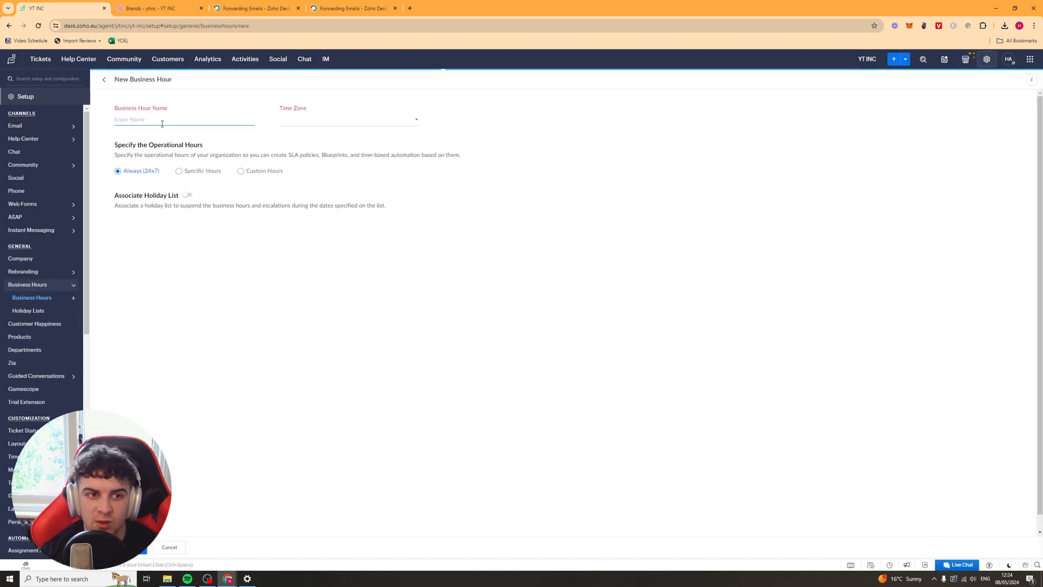
left_click(367, 120)
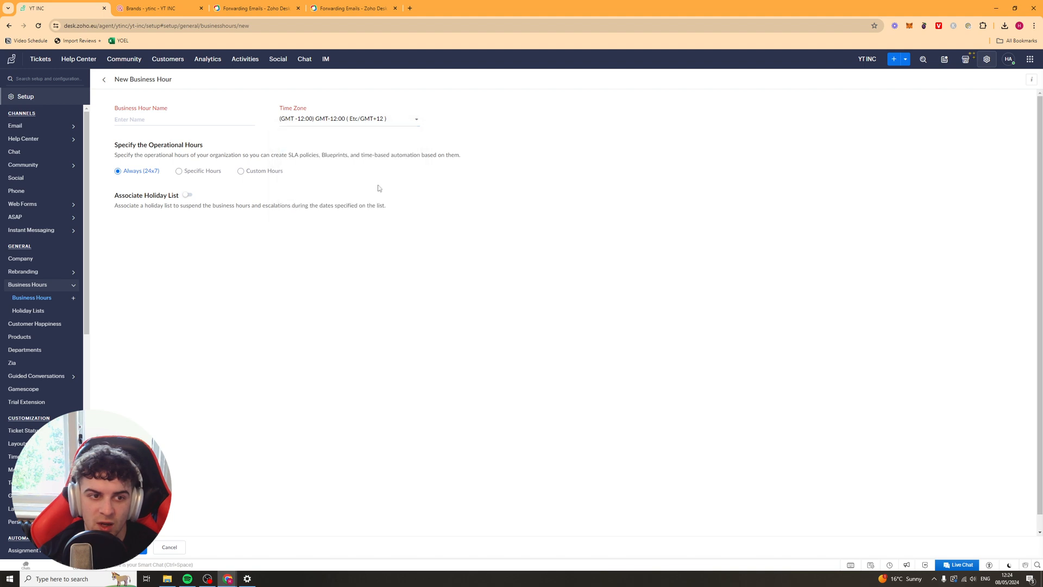
left_click(207, 171)
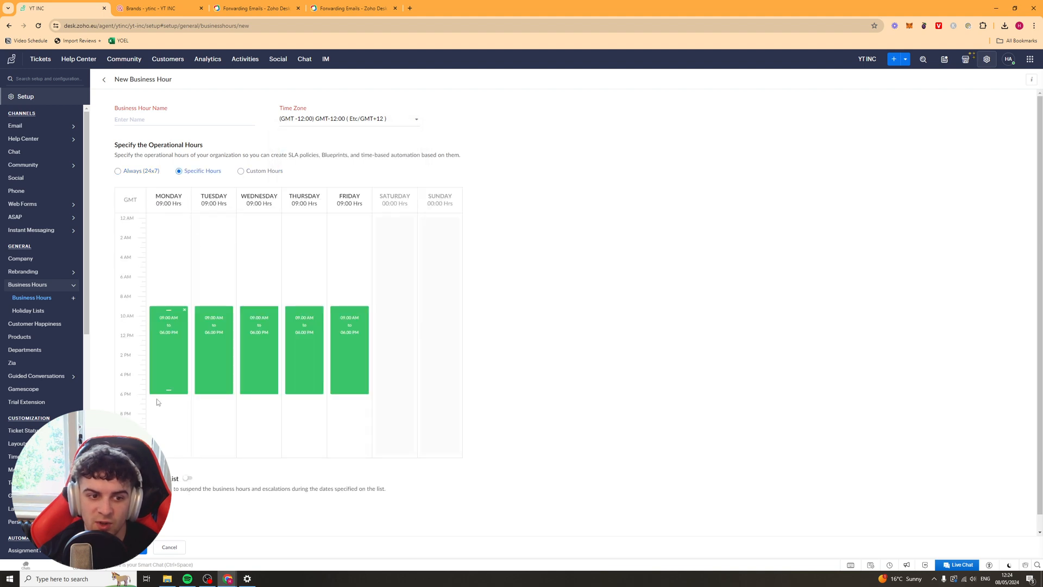
scroll(204, 402, "down", 1)
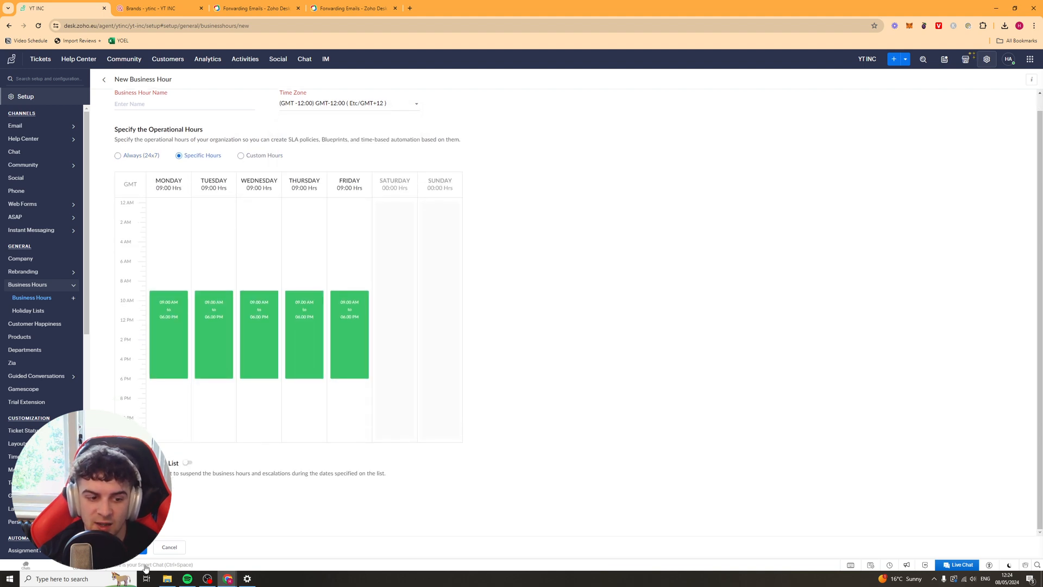
left_click(132, 547)
scroll(392, 313, "up", 1)
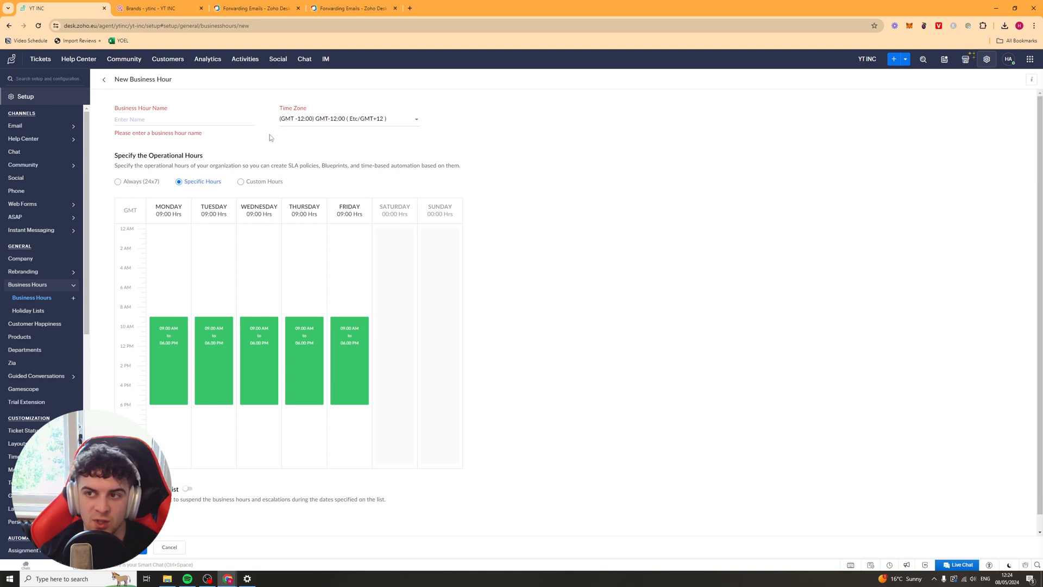
Open Holiday Lists and look at the form for creating a new holiday list
left_click(43, 313)
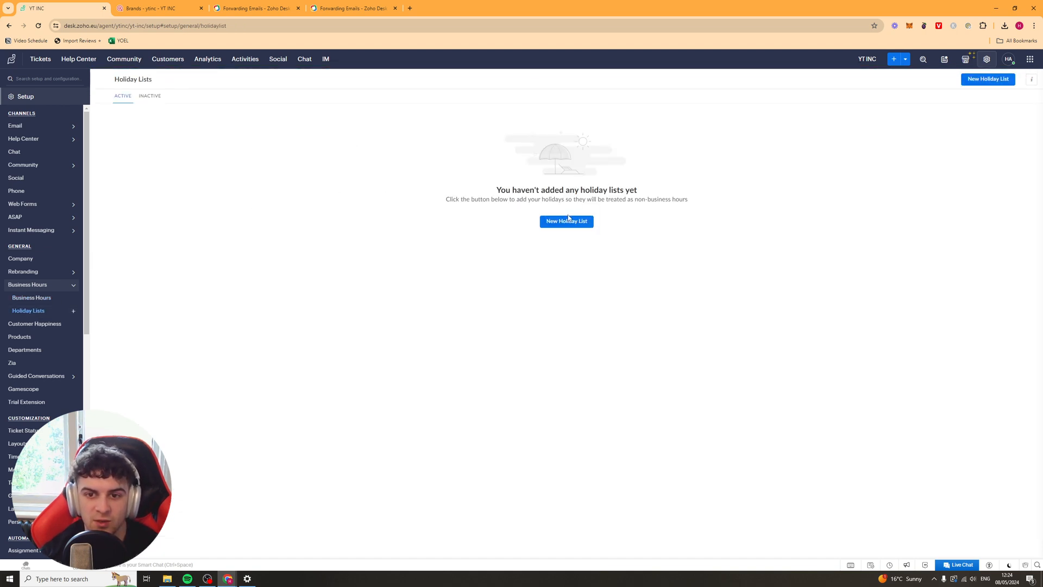
left_click(567, 221)
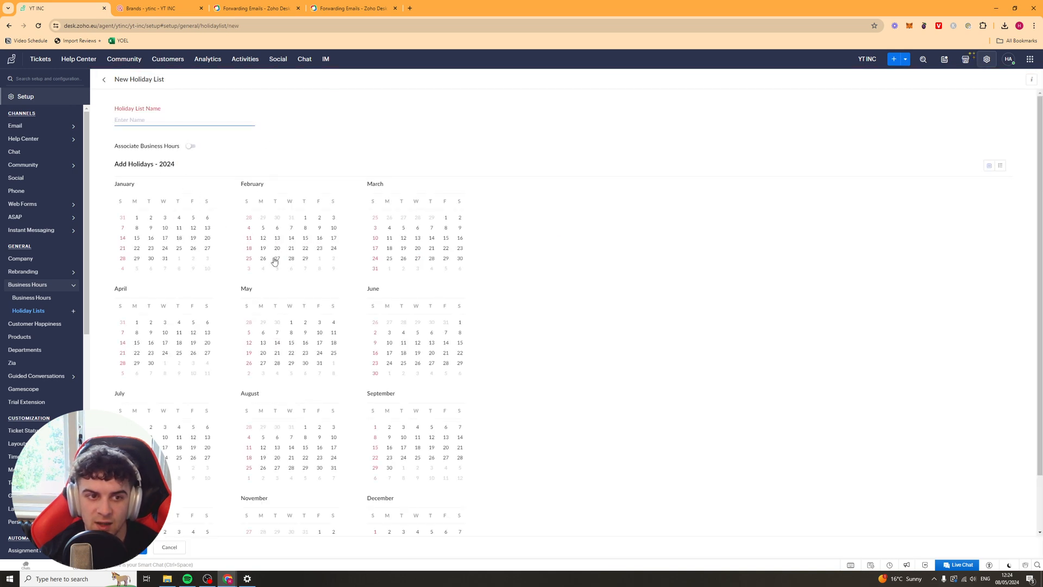
Open the Customer Happiness settings and read the ratings and the Good rating's response messages
left_click(41, 324)
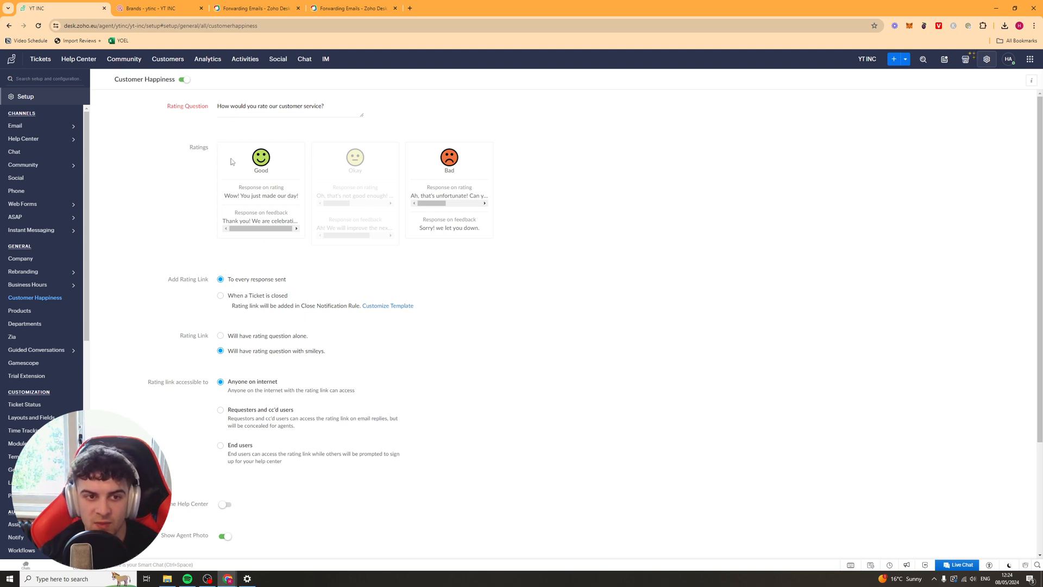
scroll(255, 171, "down", 1)
scroll(261, 178, "up", 1)
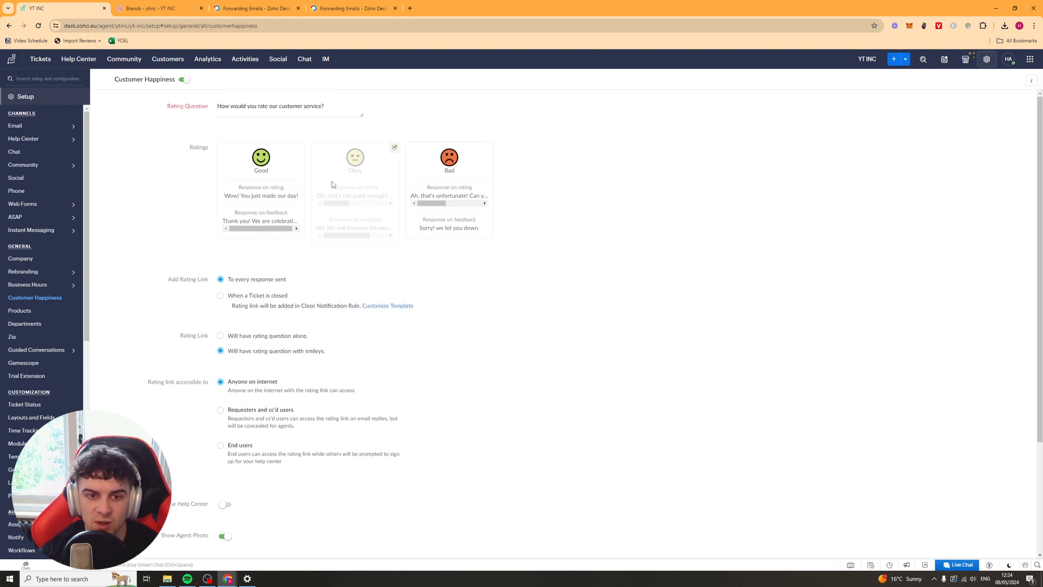
left_click_drag(238, 191, 287, 188)
left_click(251, 195)
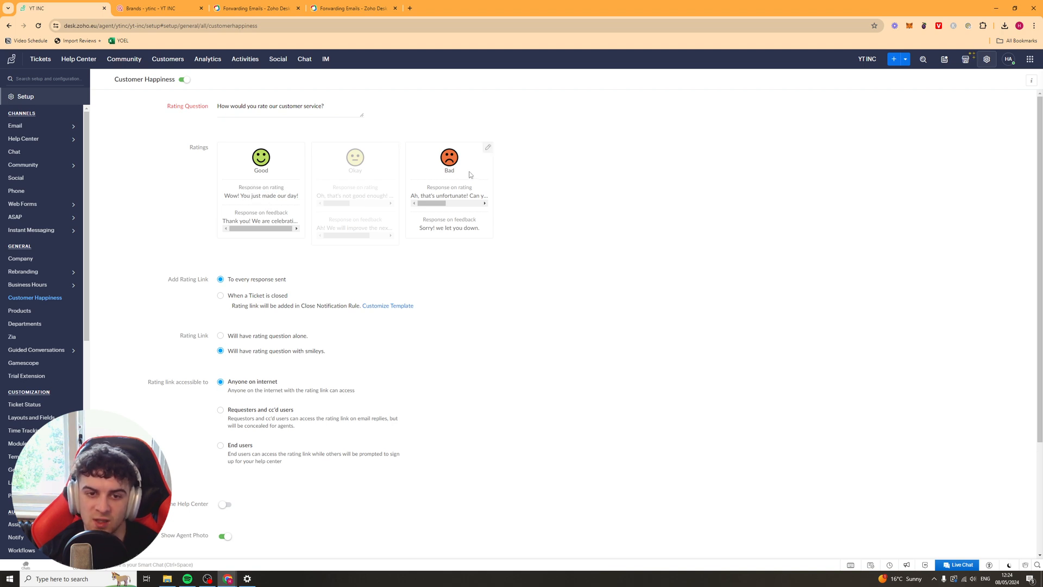
triple_click(244, 198)
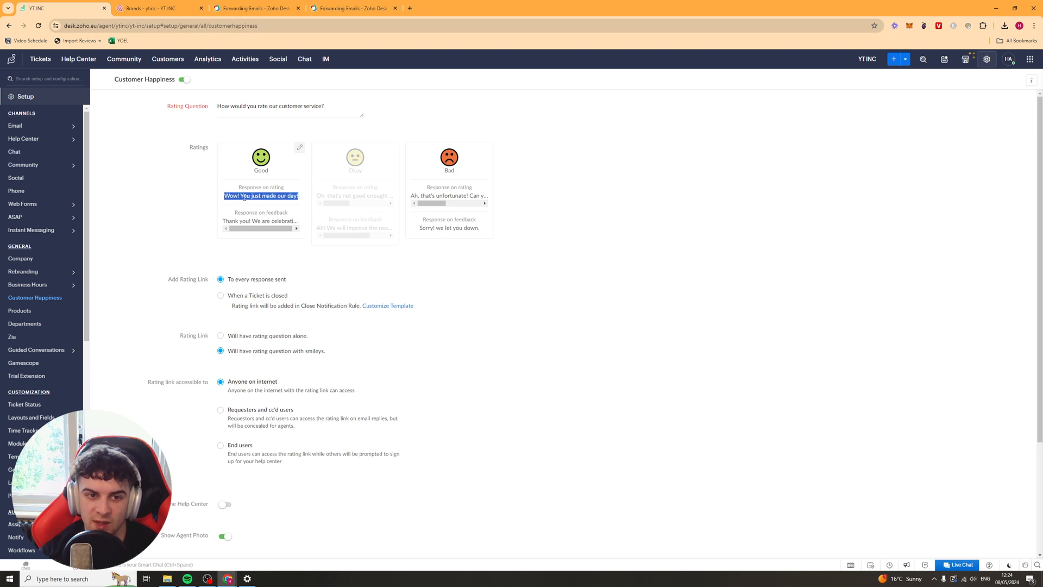
triple_click(255, 221)
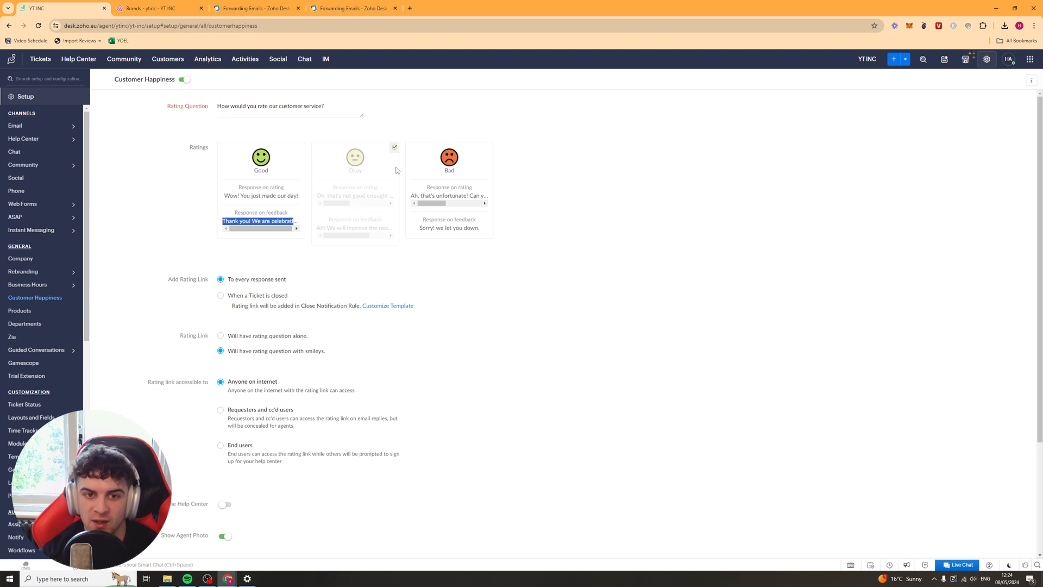
Look at the editable image, label and response texts of the Good rating and cancel without saving
left_click(300, 149)
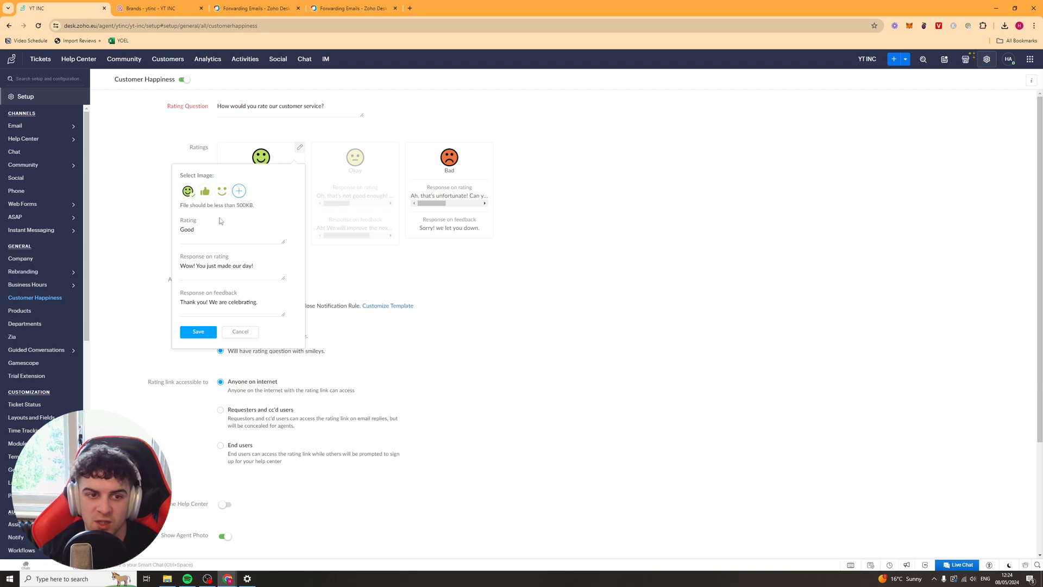
scroll(216, 241, "down", 3)
left_click(240, 211)
scroll(349, 258, "up", 3)
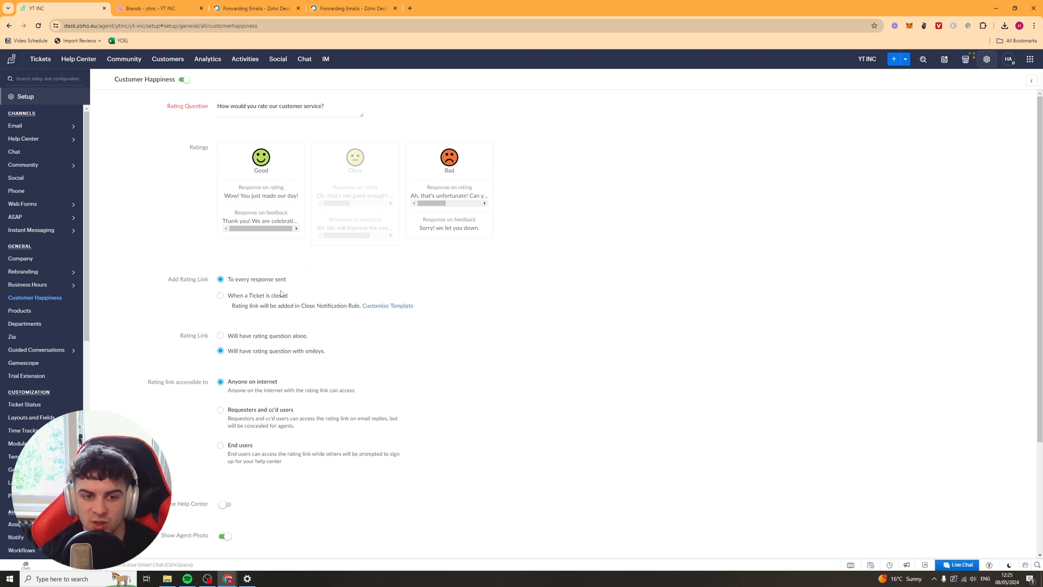
Set the rating link to be added when a ticket is closed and look over the remaining Customer Happiness options
scroll(281, 294, "down", 1)
left_click(222, 255)
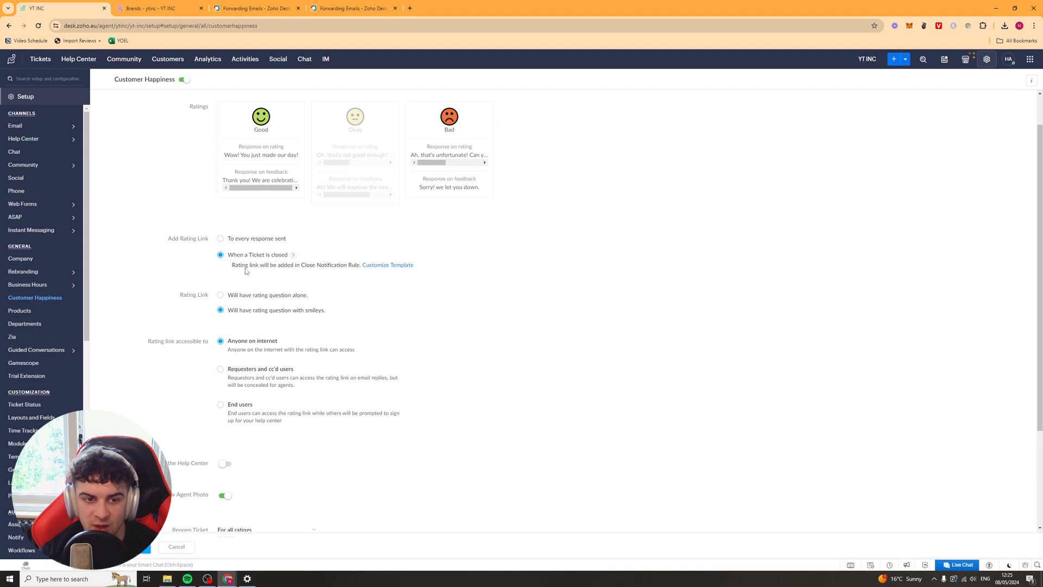
scroll(247, 289, "down", 1)
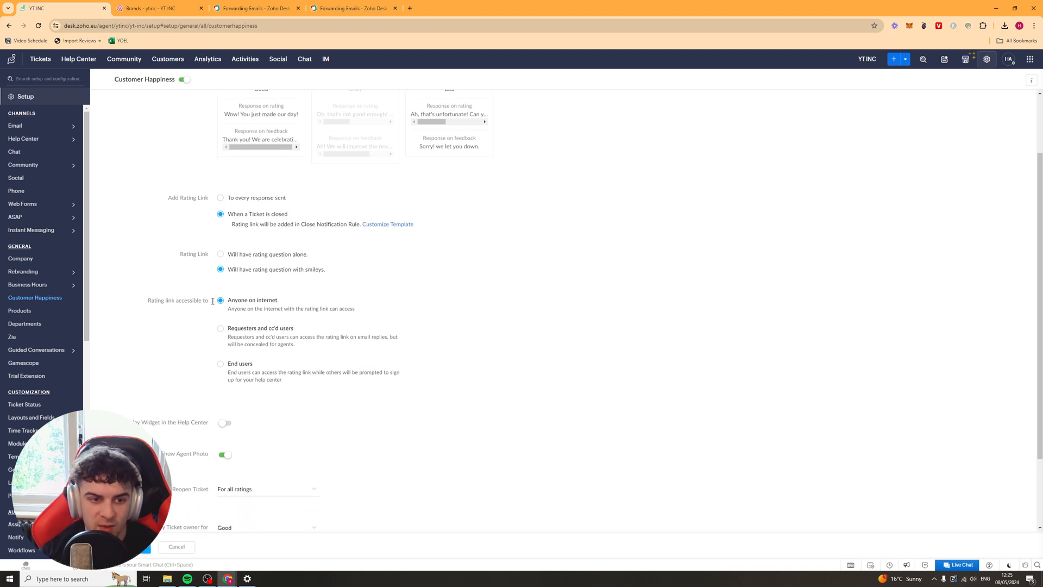
scroll(281, 363, "down", 2)
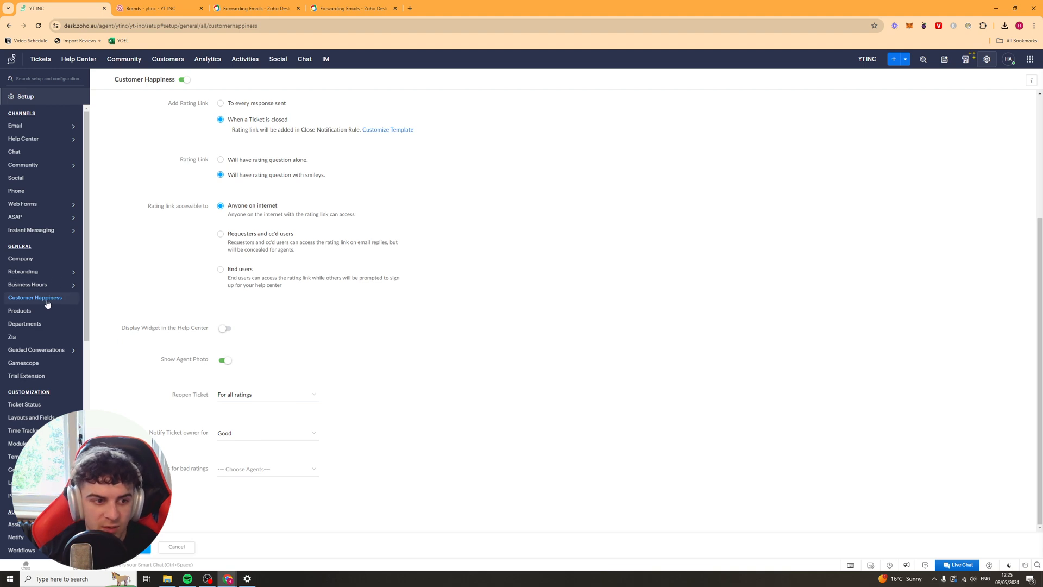
Look at the category and owner choices in the Add Product form, and view the Departments list
left_click(19, 310)
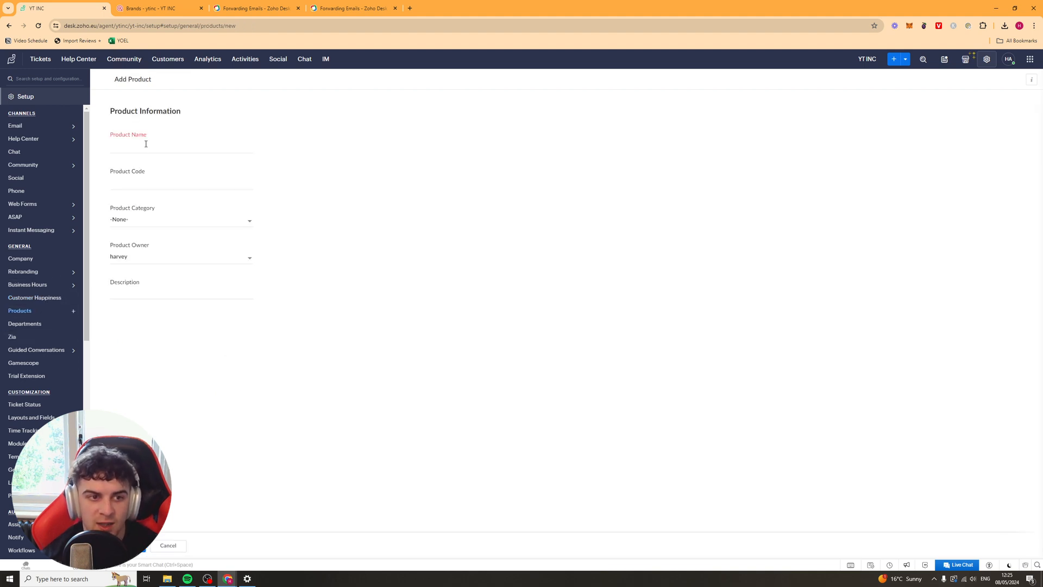
left_click(158, 223)
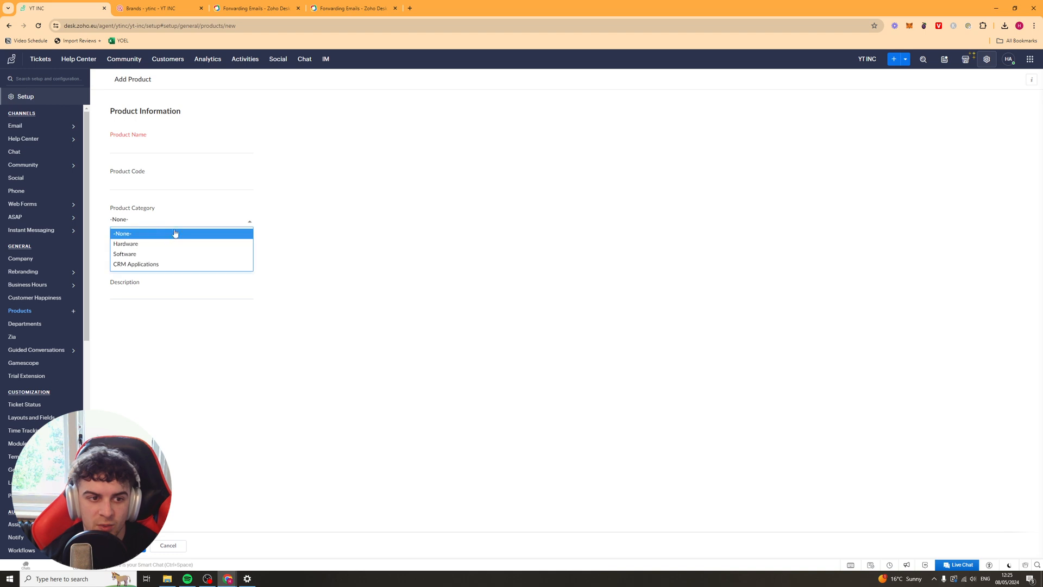
left_click(388, 255)
left_click(195, 257)
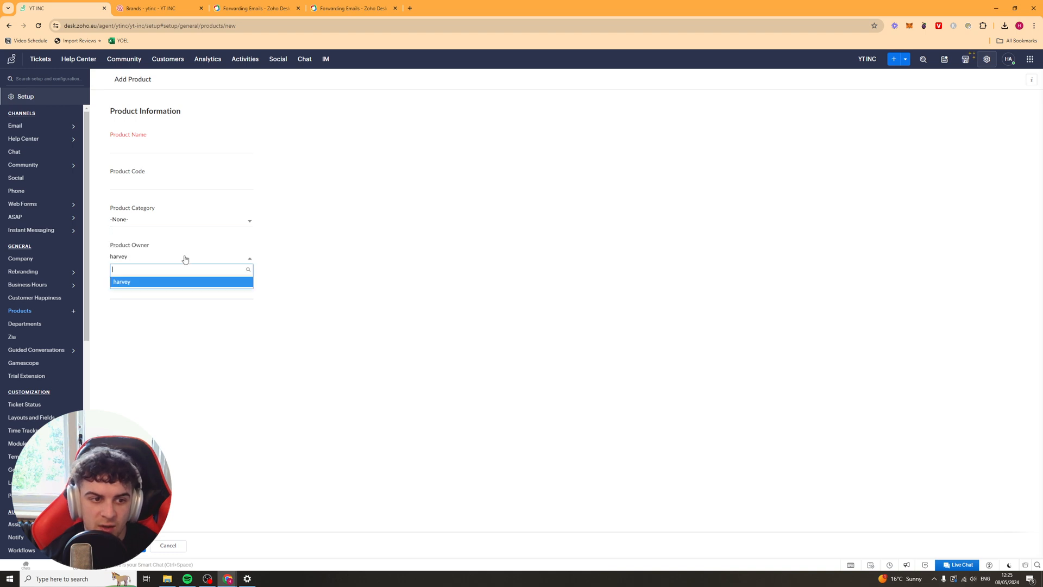
left_click(344, 282)
left_click(31, 325)
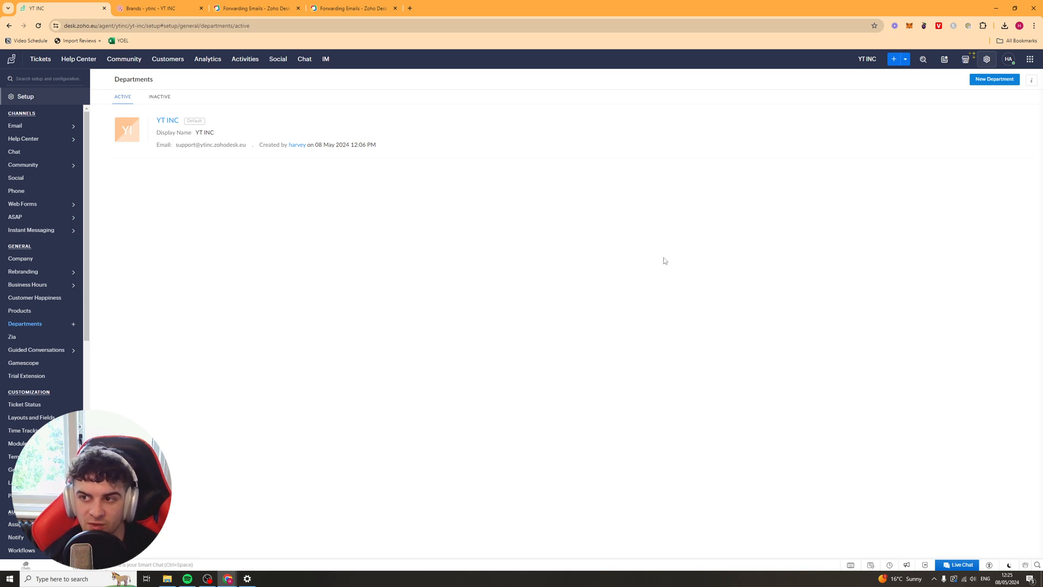
Read the description of the Zia AI virtual assistant and start its free trial
left_click(37, 337)
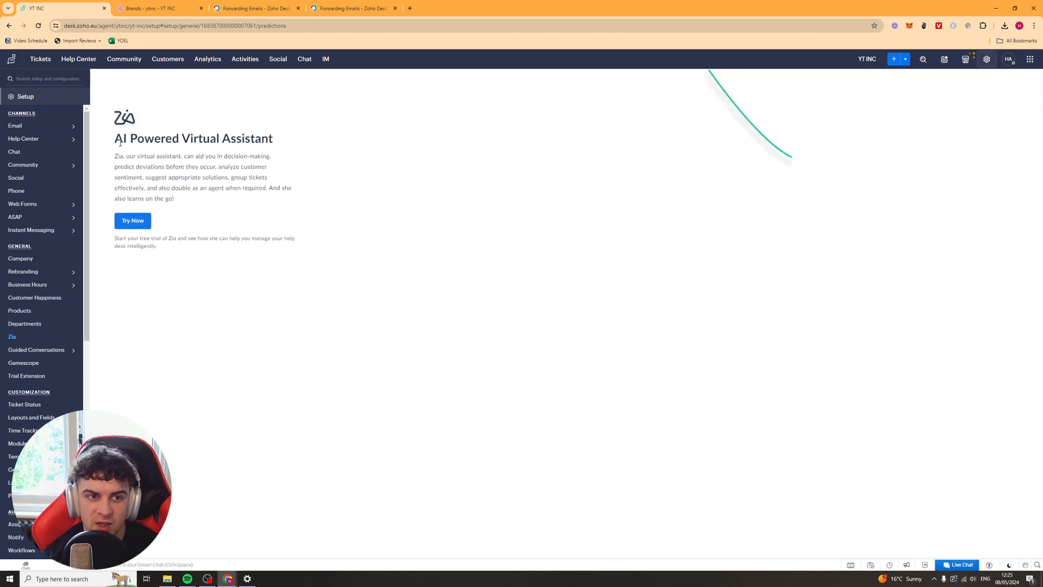
left_click_drag(120, 142, 215, 139)
triple_click(214, 138)
left_click(185, 177)
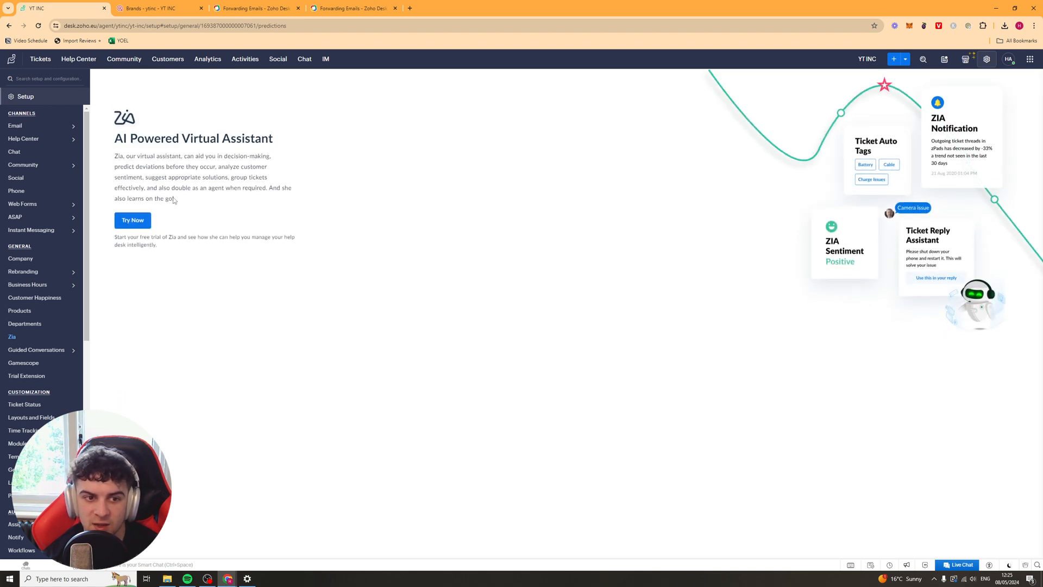
left_click(128, 224)
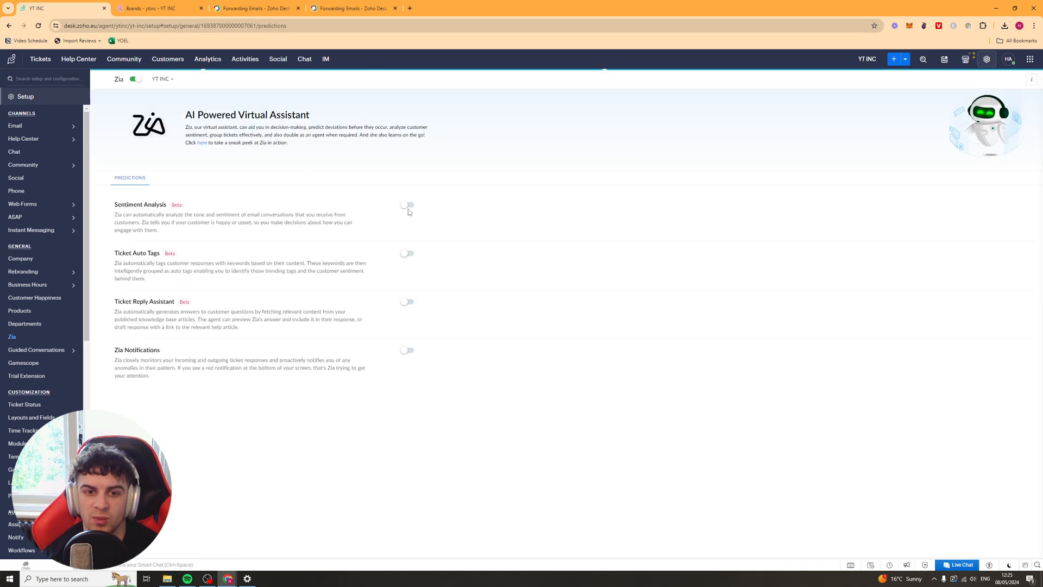
Read Zia's introduction and activate its Sentiment Analysis prediction
left_click_drag(187, 116, 297, 142)
left_click(297, 142)
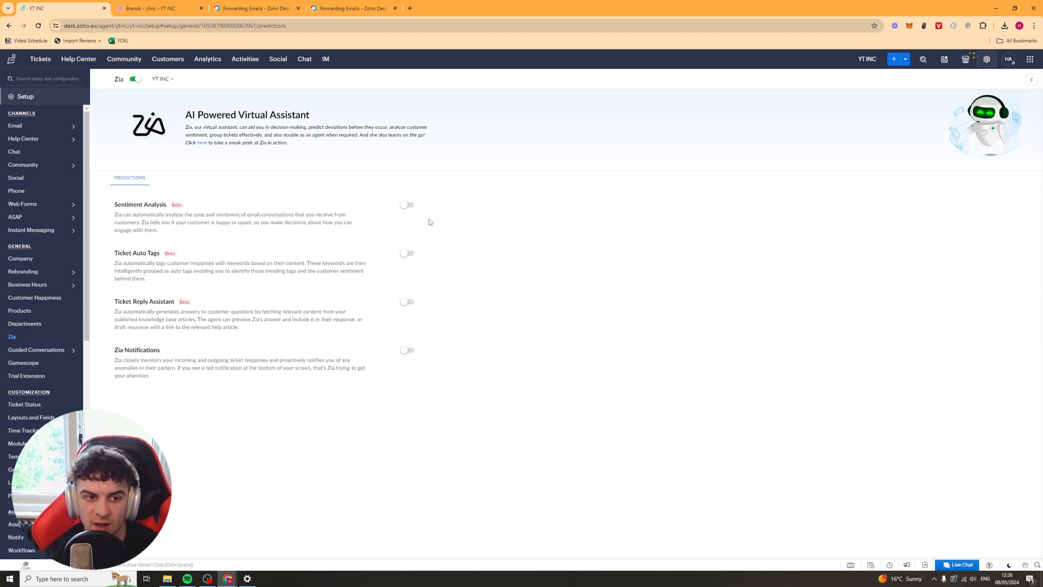
left_click(410, 205)
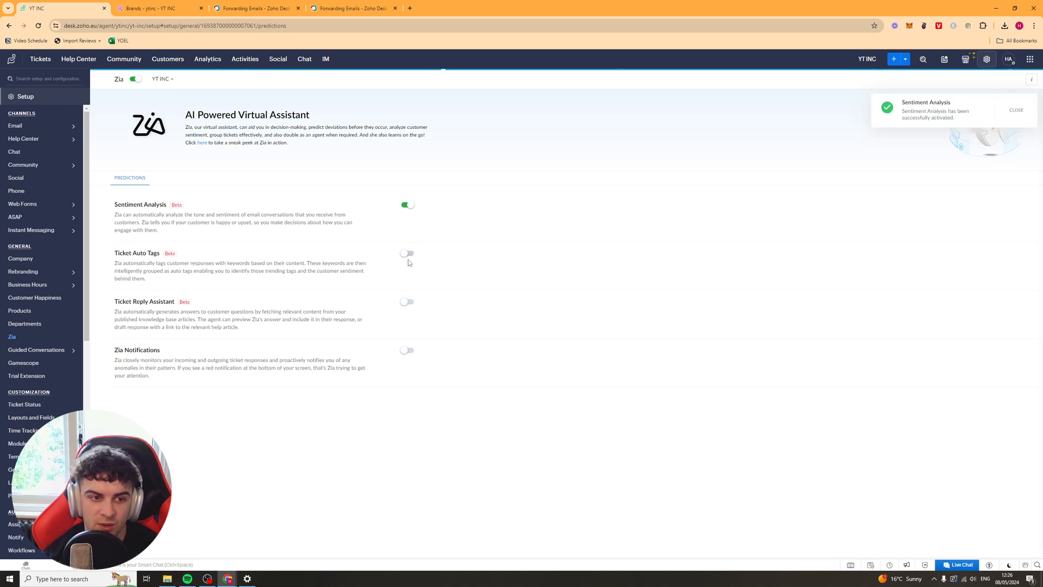
Activate Zia's Ticket Reply Assistant, Ticket Auto Tags and Zia Notifications predictions
left_click(408, 302)
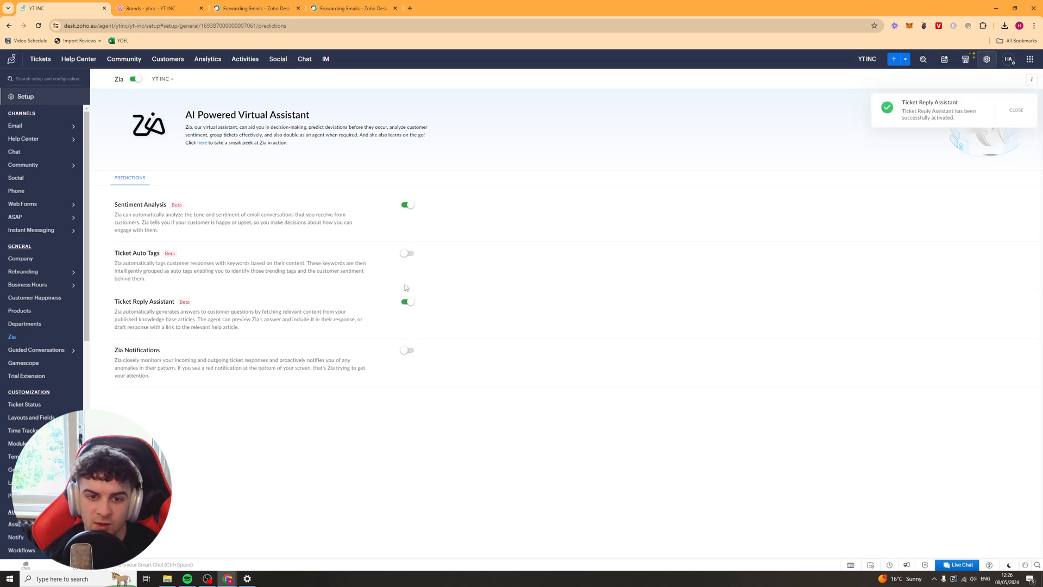
left_click(407, 254)
left_click(408, 351)
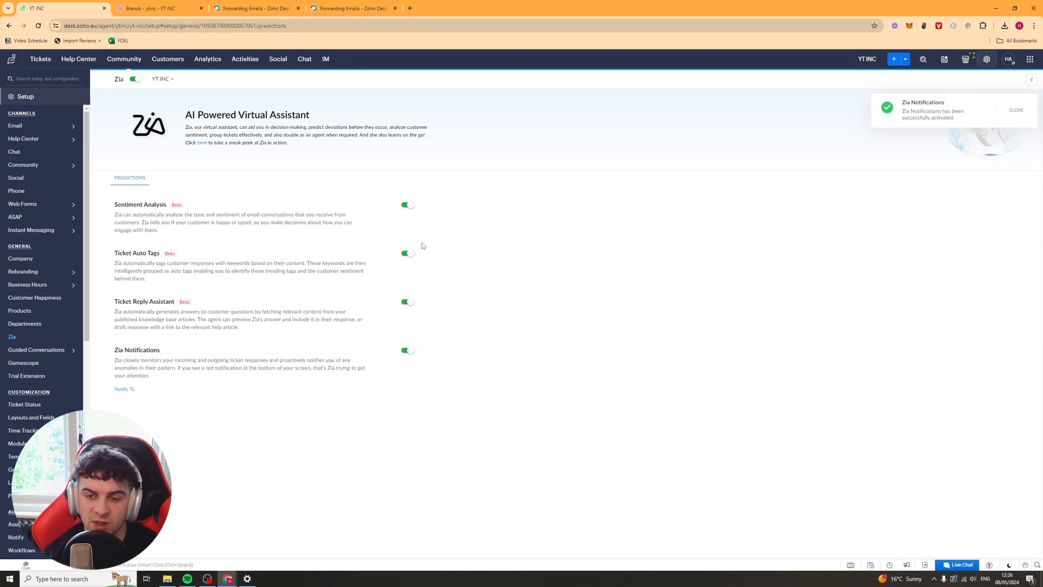
Enable Guided Conversations for the department and open its sample flow
left_click(49, 350)
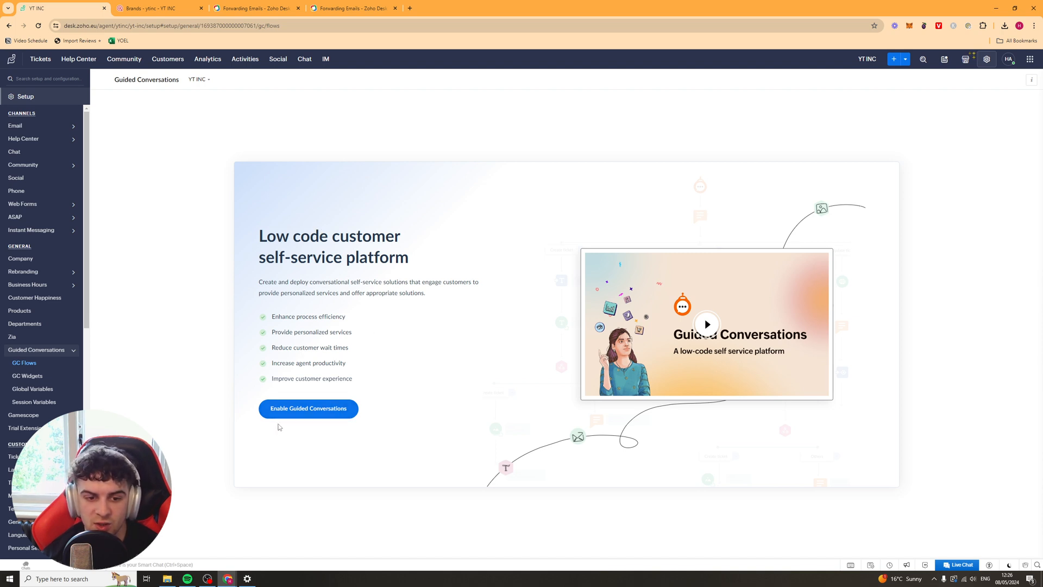
left_click(320, 409)
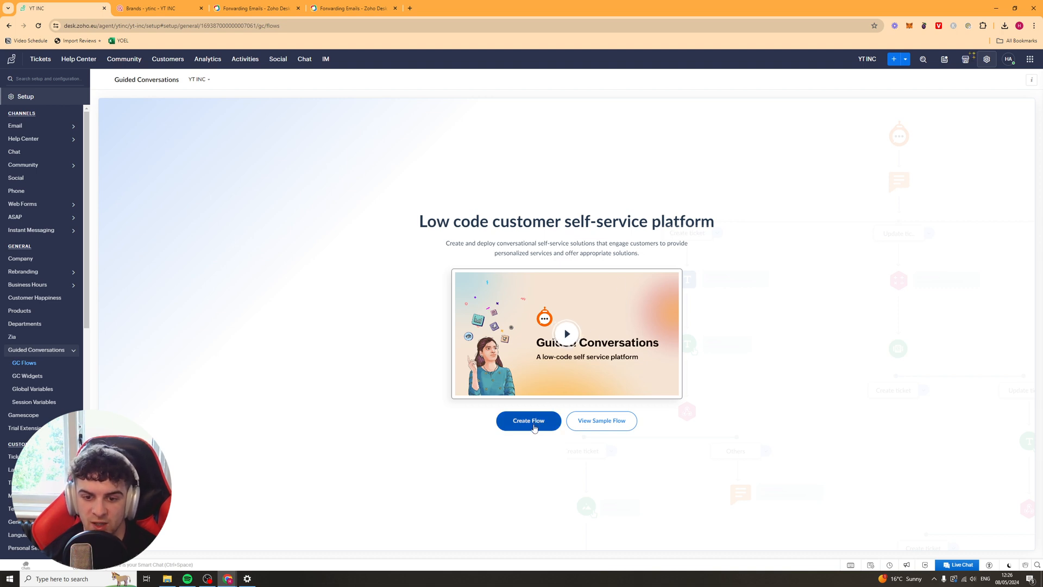
left_click(602, 425)
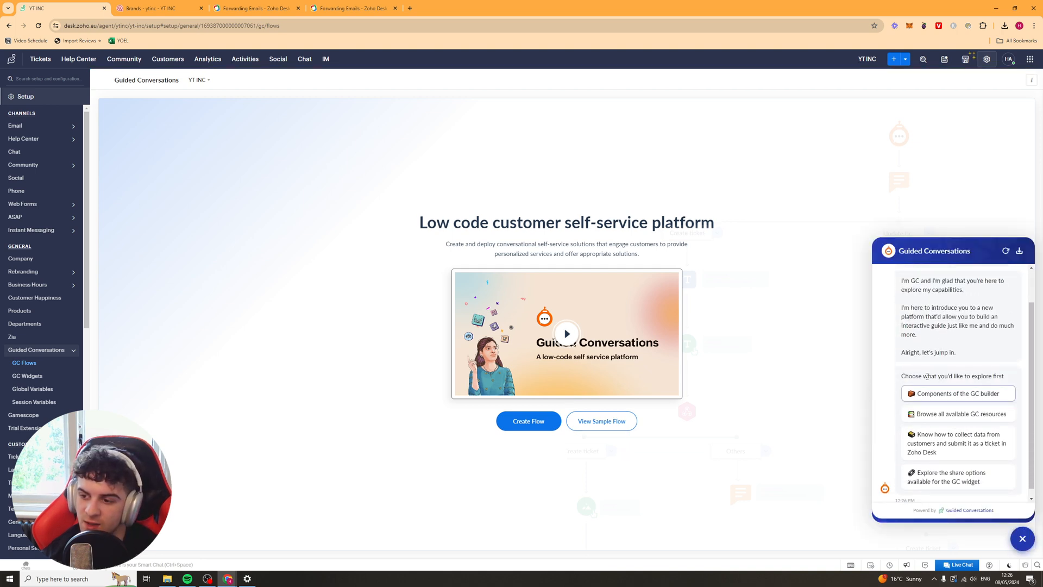
Explore the sample conversation by browsing the available GC resources and Help Docs, and return to its main menu choices
left_click_drag(922, 376, 973, 376)
left_click(972, 376)
scroll(949, 421, "down", 1)
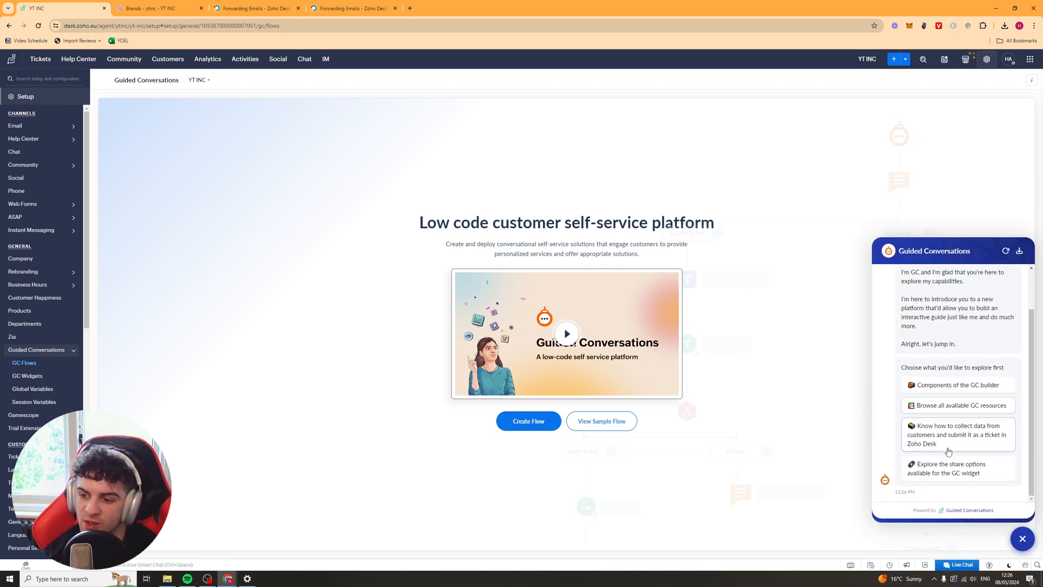
left_click(944, 411)
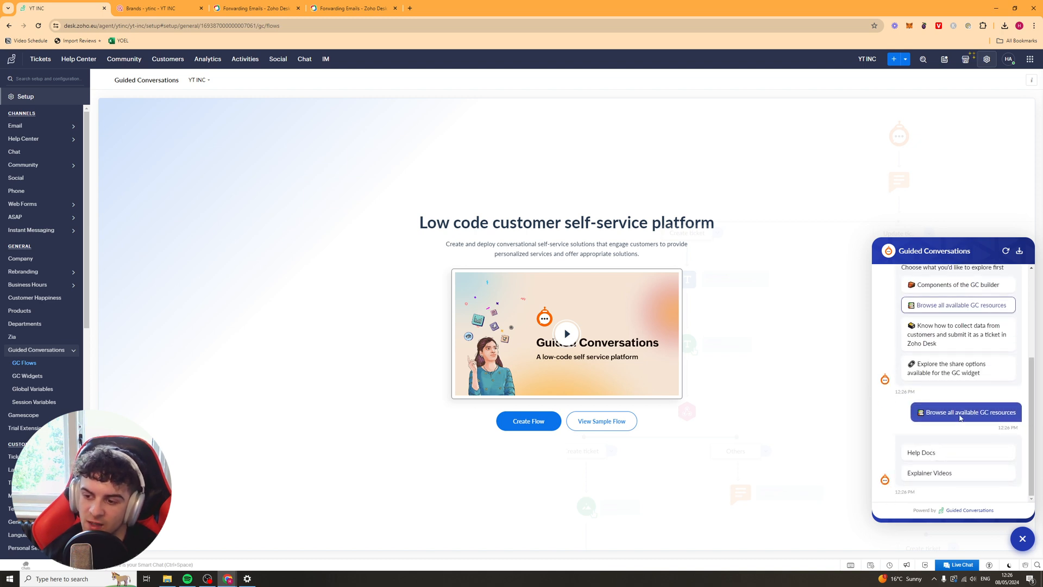
left_click(921, 452)
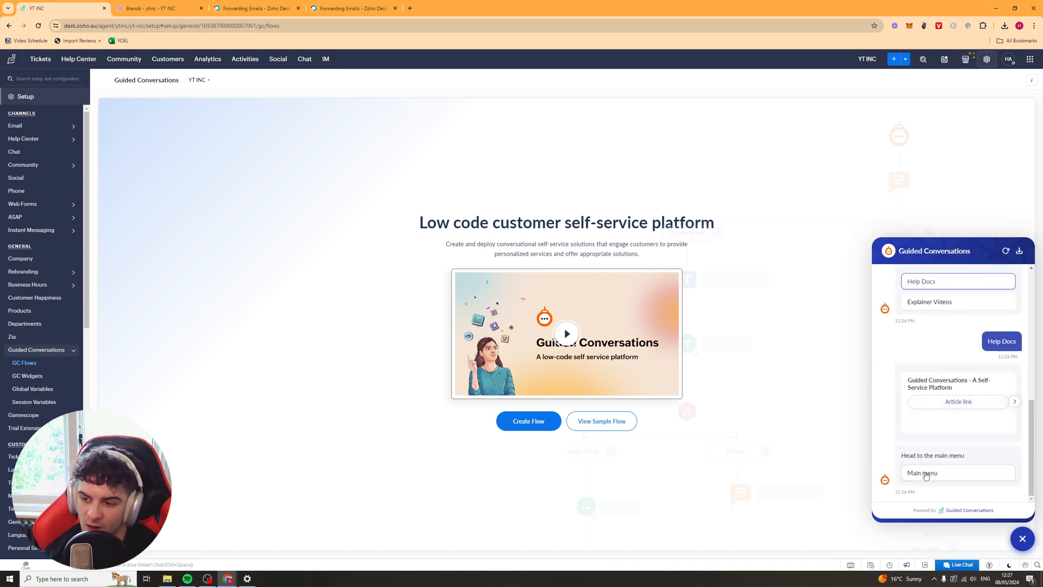
left_click(926, 474)
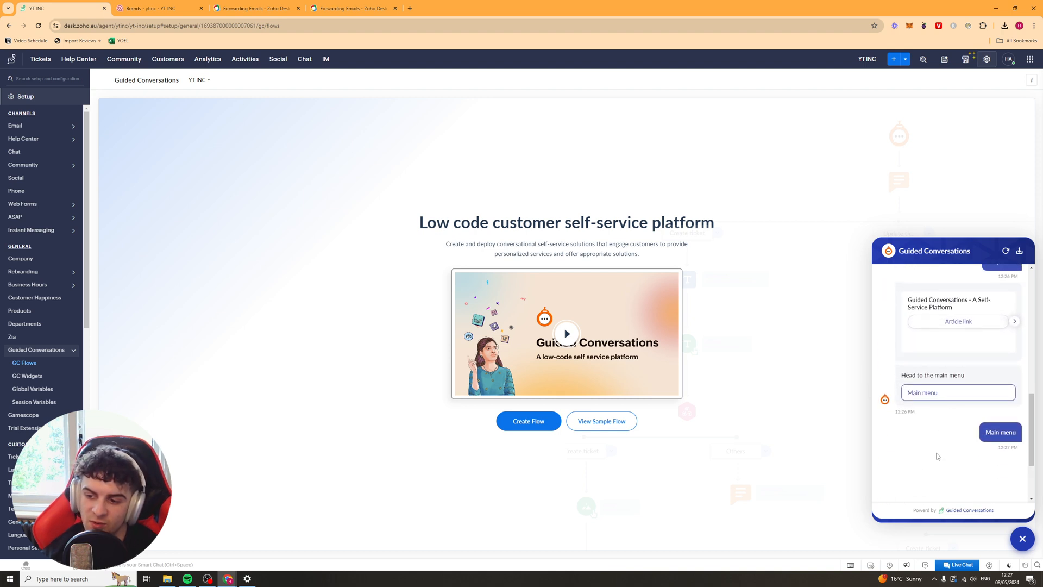
middle_click(916, 356)
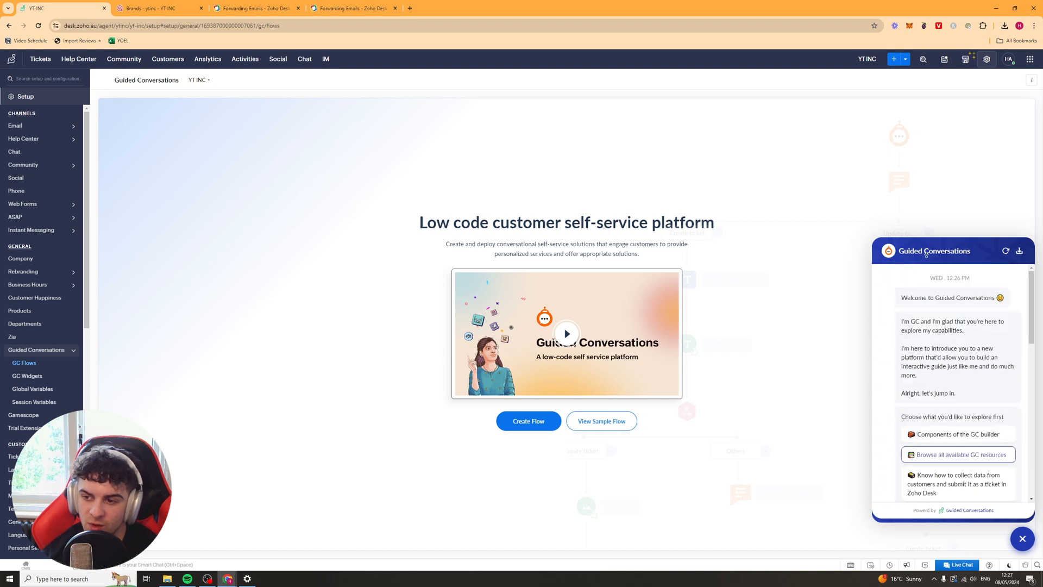
scroll(934, 310, "down", 5)
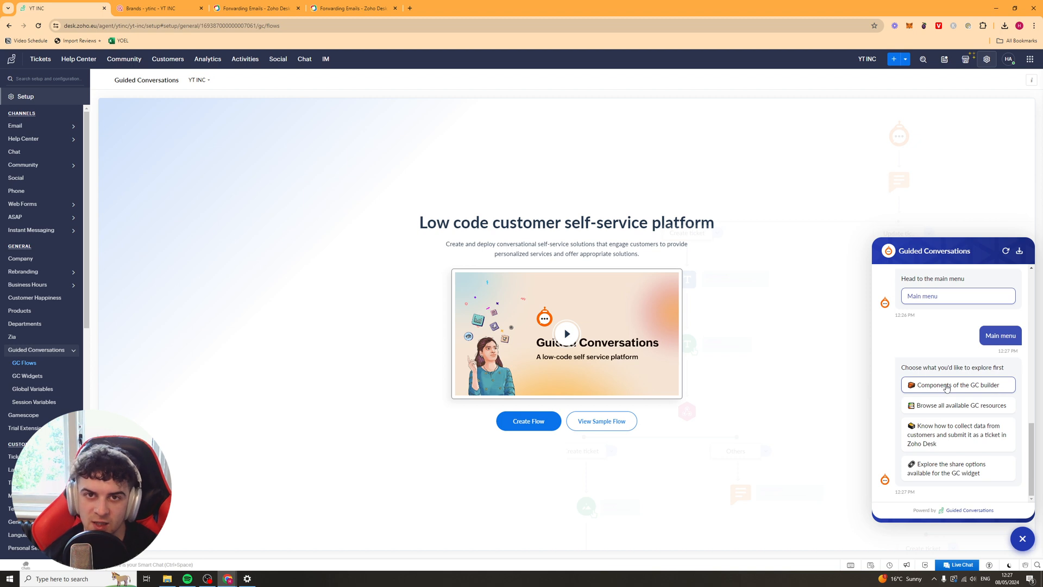
Read the GC Widgets, Global Variables and Session Variables descriptions, and view the Gamescope trophies
left_click(27, 376)
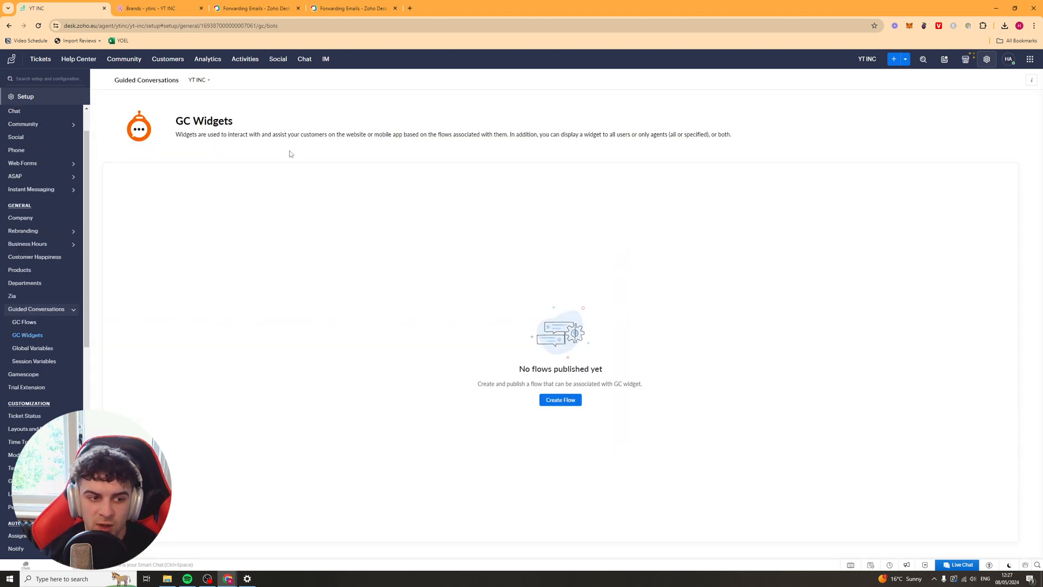
triple_click(187, 120)
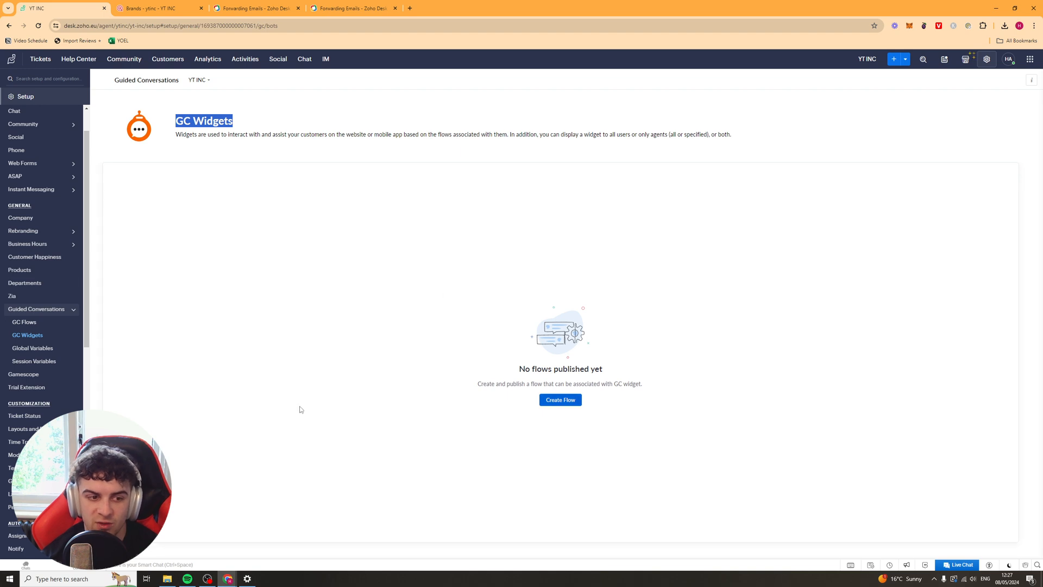
left_click(33, 348)
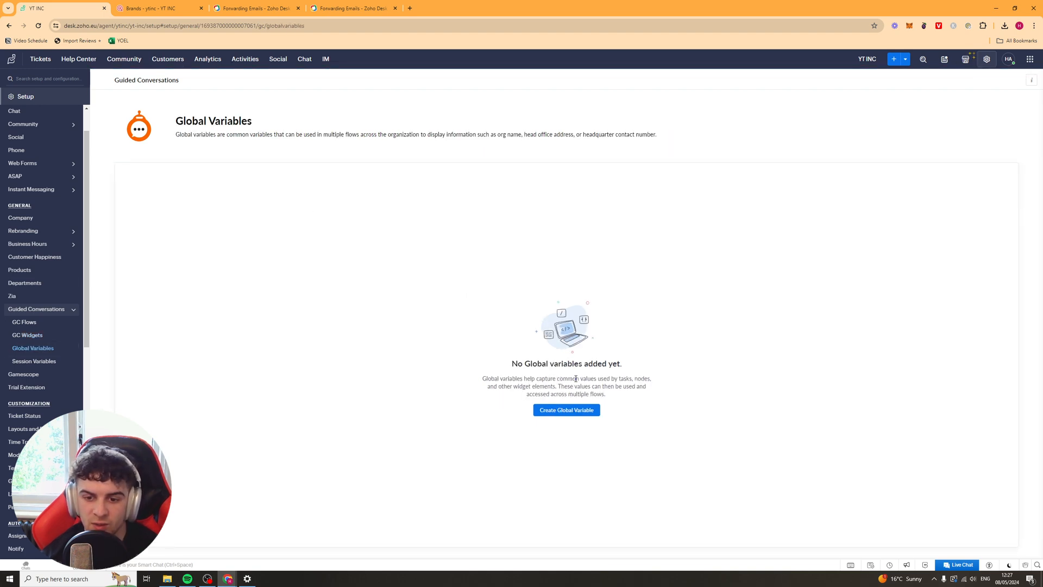
left_click_drag(576, 379, 615, 378)
left_click_drag(518, 387, 607, 395)
left_click(33, 362)
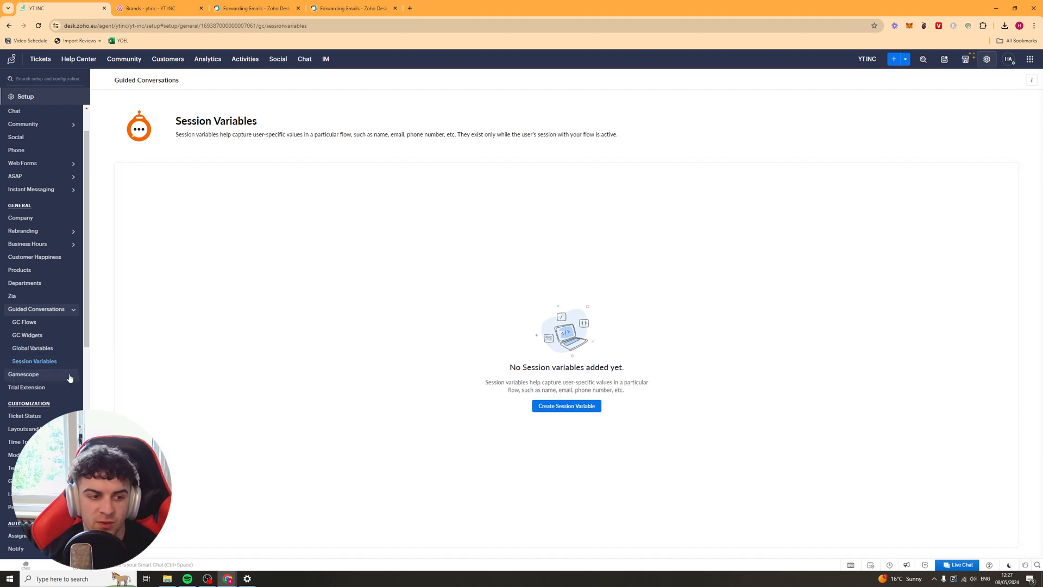
left_click(39, 375)
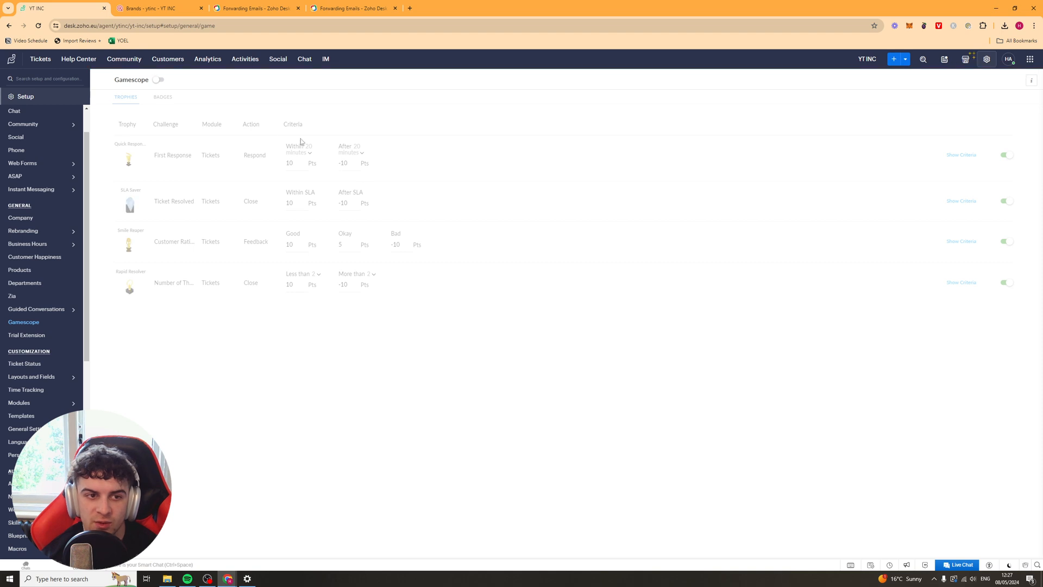
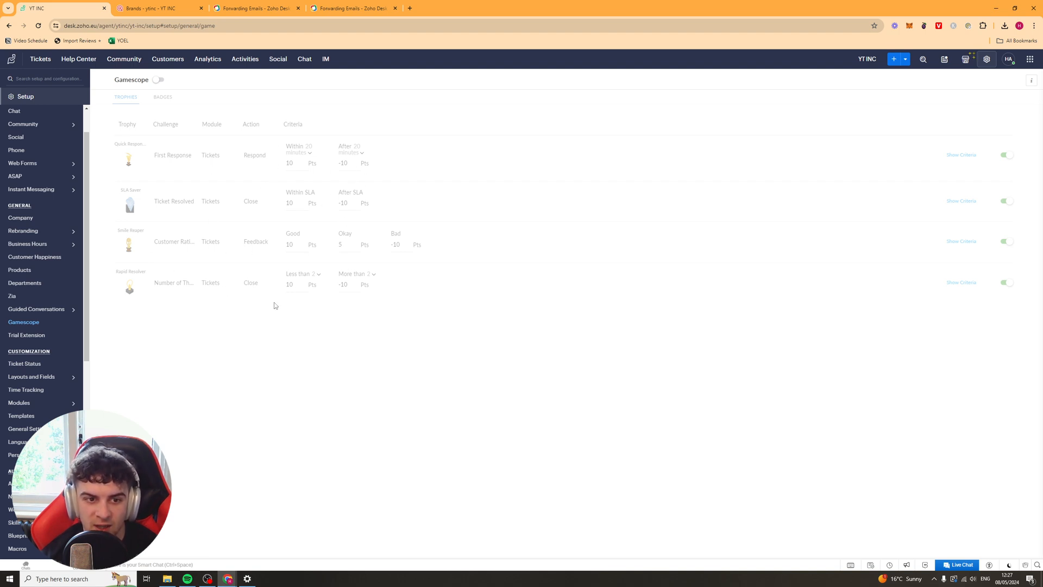
View the ticket statuses and the status type choices in the Add New Ticket Status form, and close it without saving
left_click(25, 364)
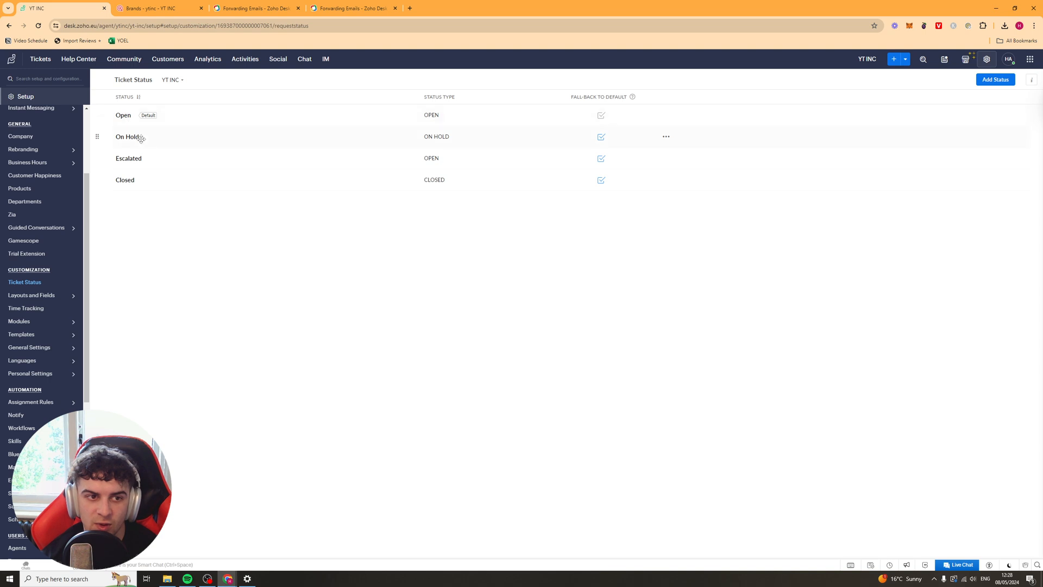
left_click(992, 82)
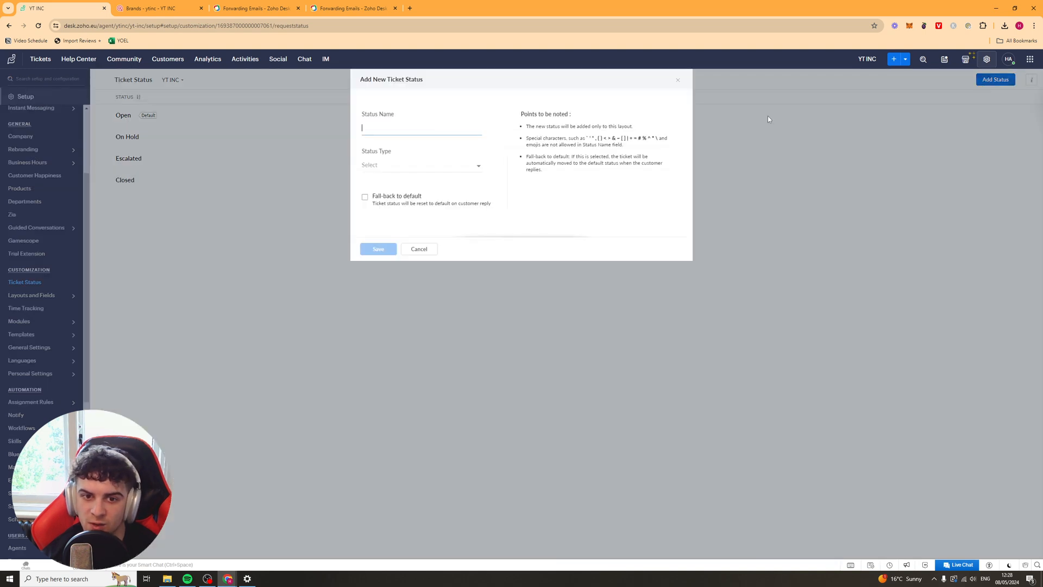
left_click(442, 166)
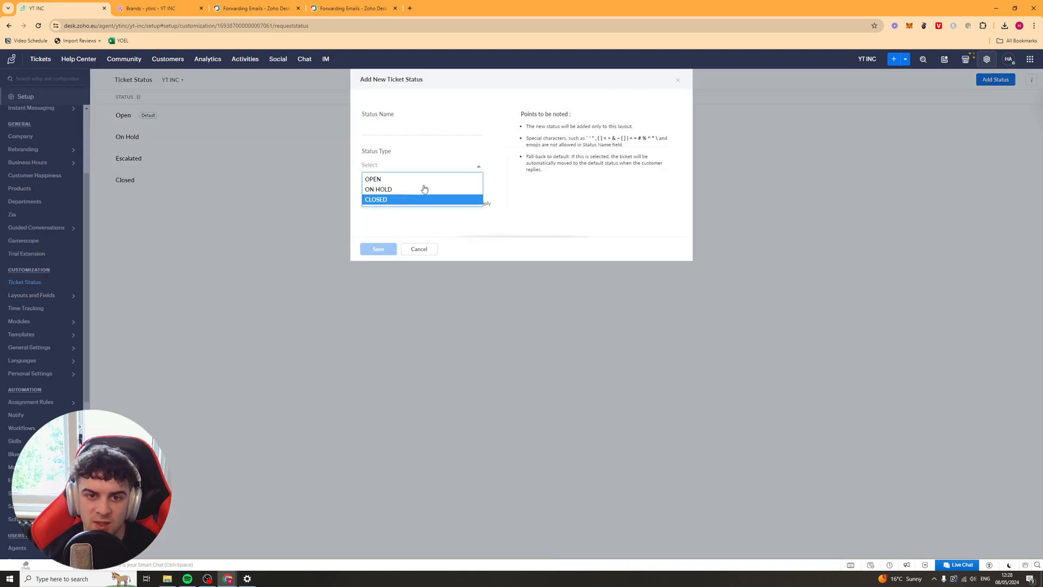
left_click(440, 209)
left_click(383, 133)
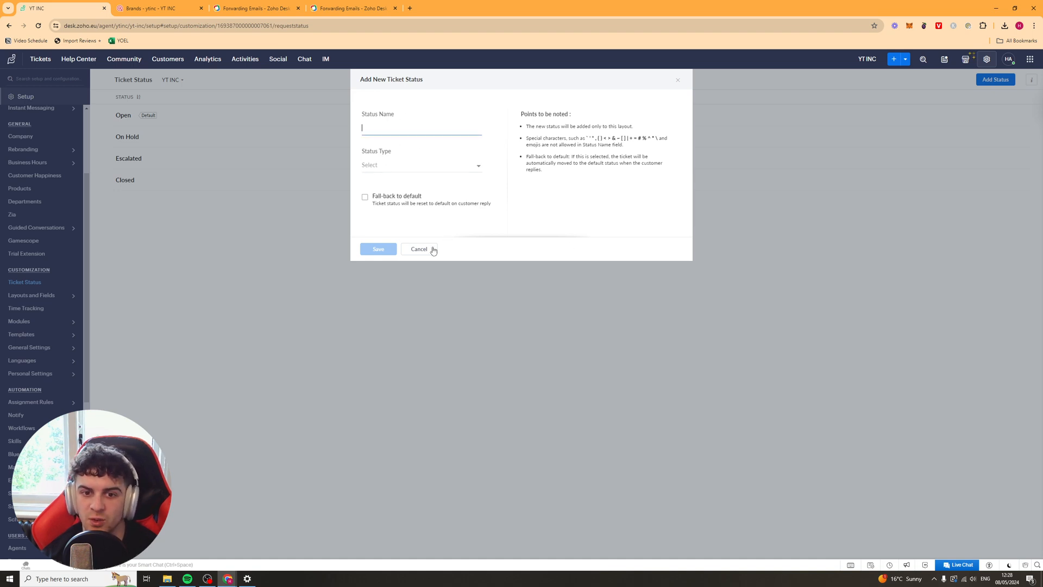
left_click(414, 251)
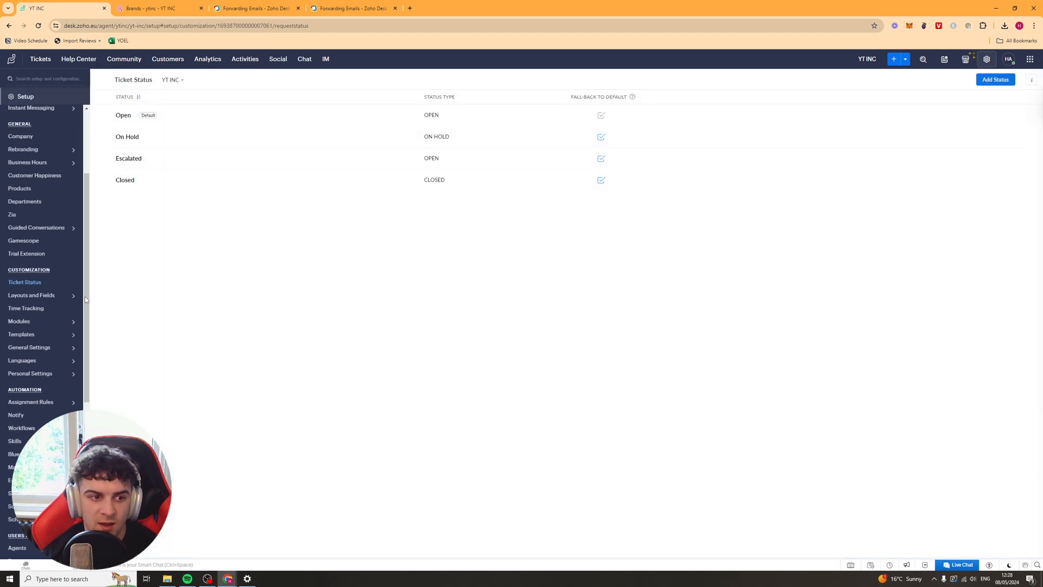
Look through the Layouts and Fields pages for tickets, from Layouts and its rules to Field Permissions and Search Fields
left_click(44, 296)
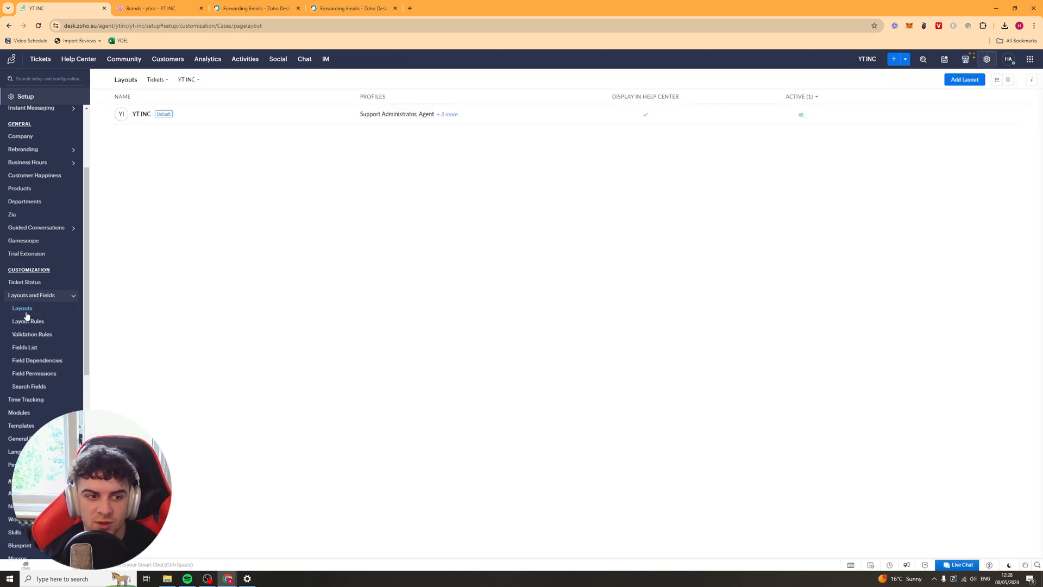
left_click(23, 322)
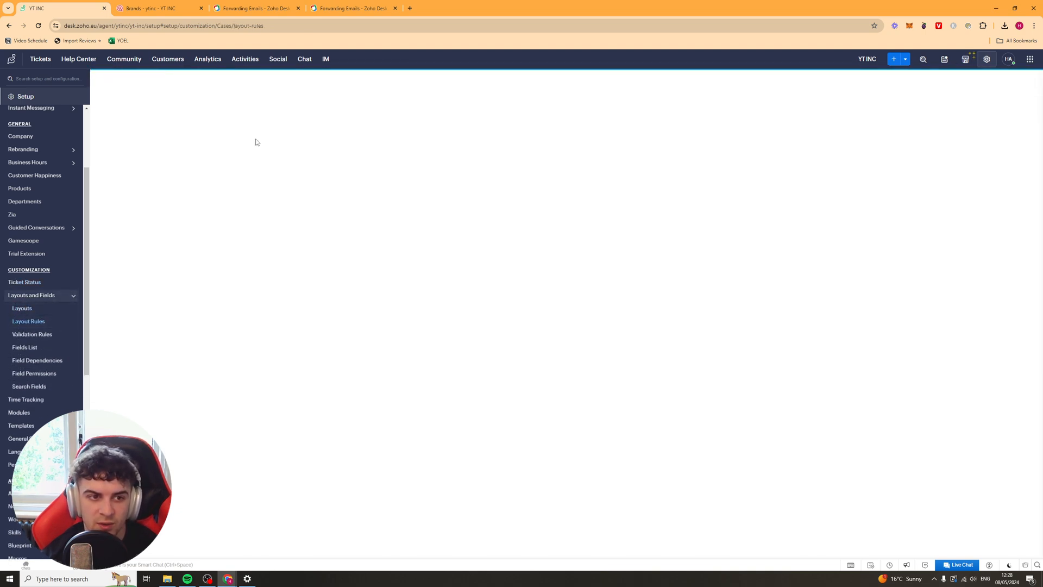
left_click(27, 335)
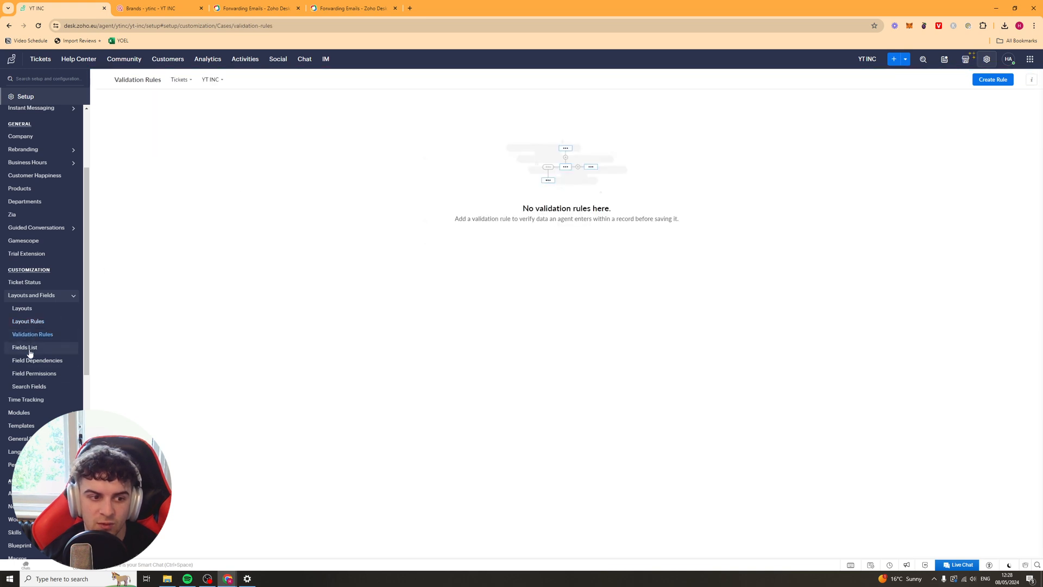
left_click(26, 349)
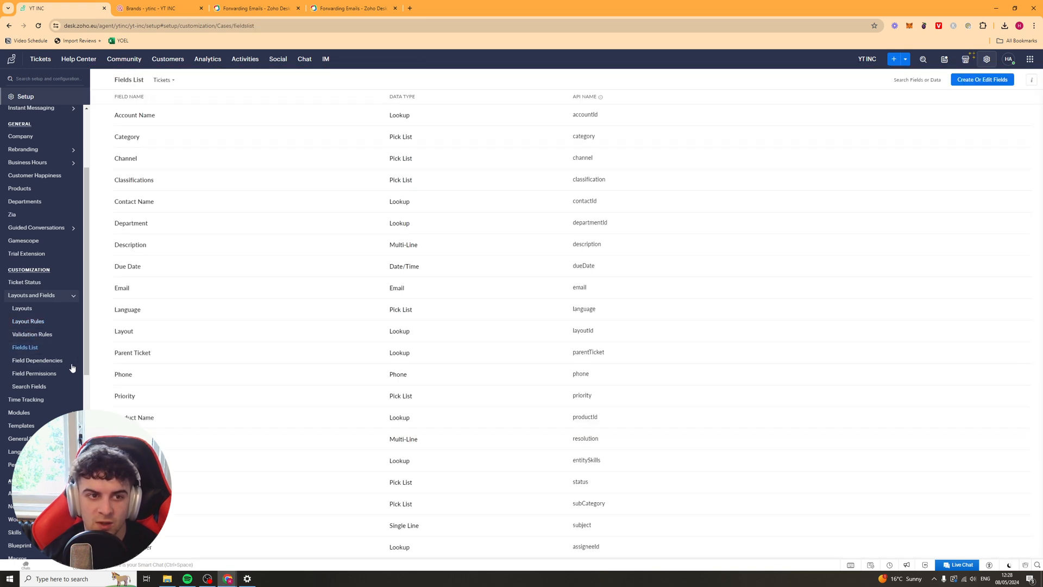
left_click(44, 361)
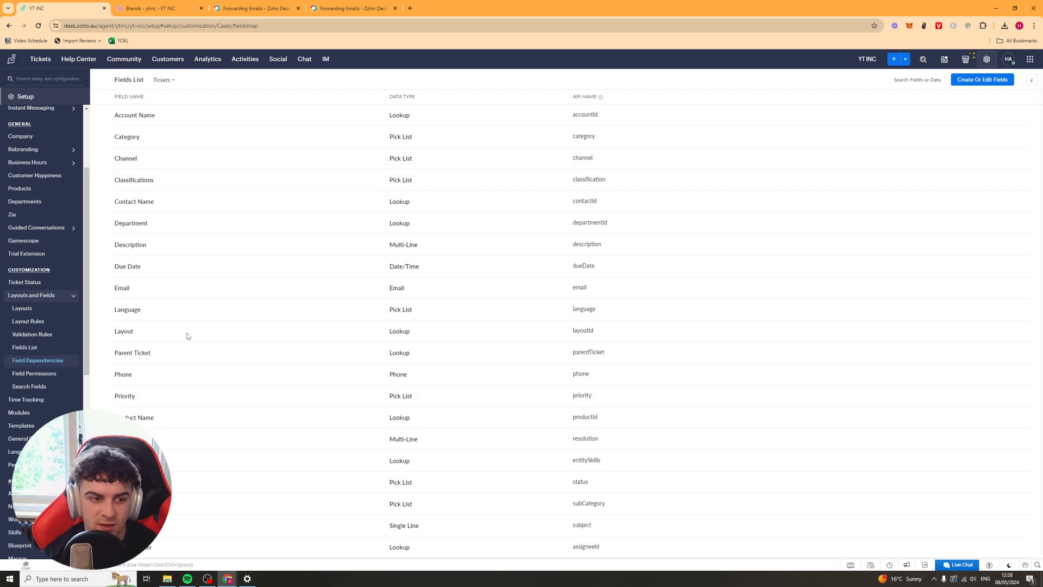
left_click(49, 374)
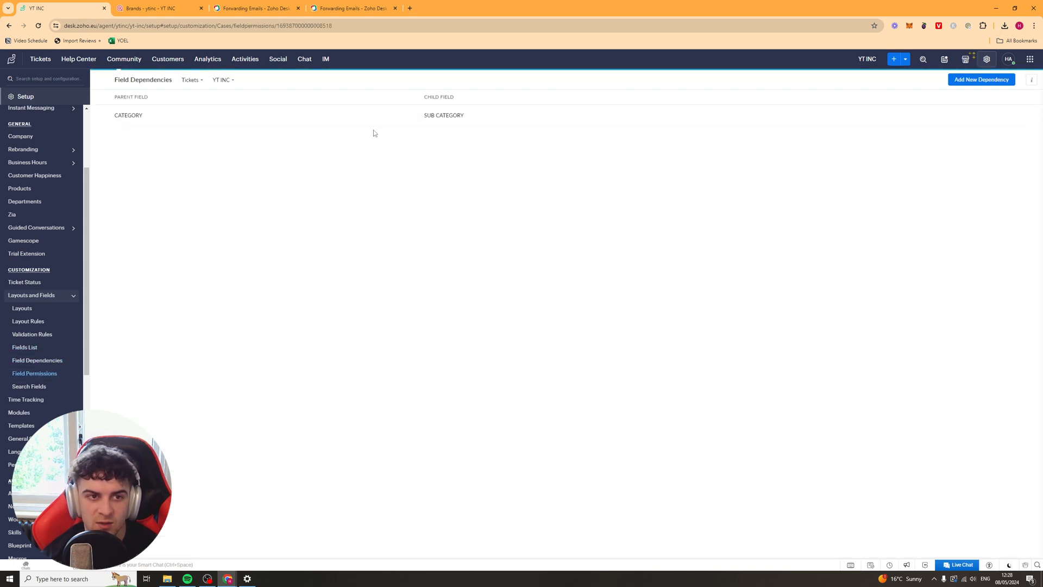
left_click(34, 386)
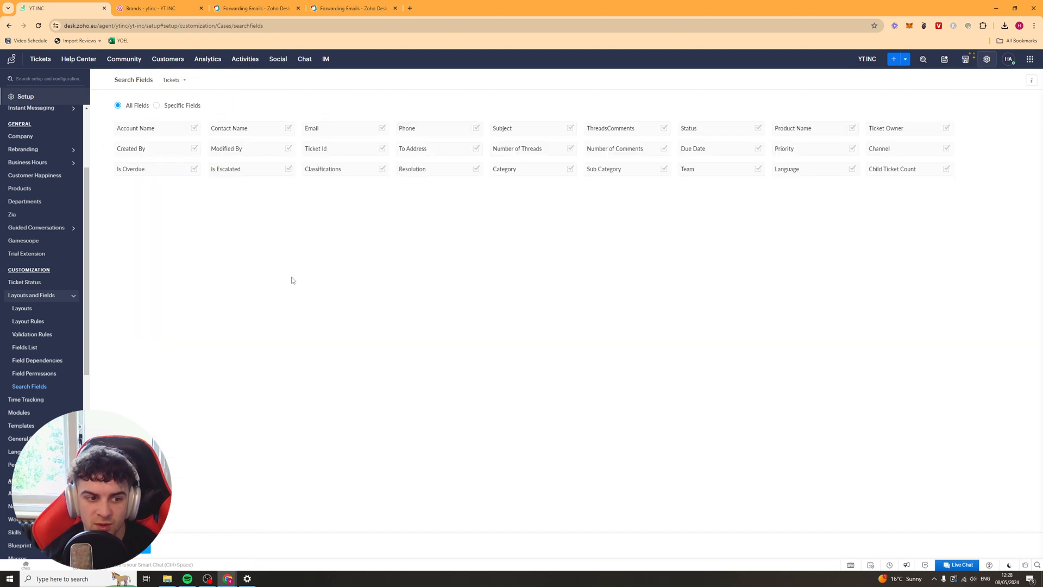
Switch ticket time tracking to Automatic and review the actions that can be tracked
scroll(44, 326, "down", 2)
left_click(43, 325)
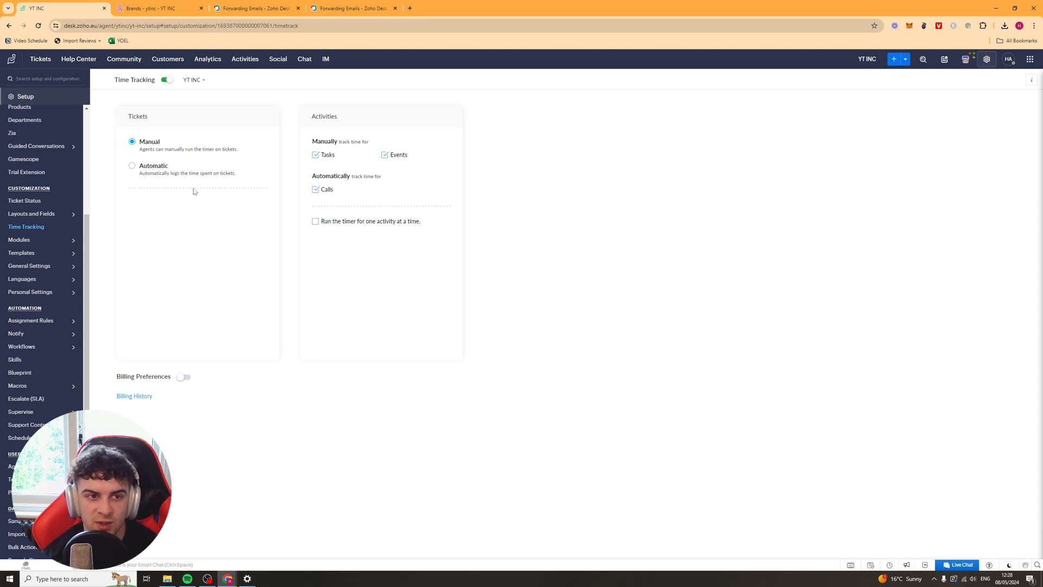
left_click(140, 168)
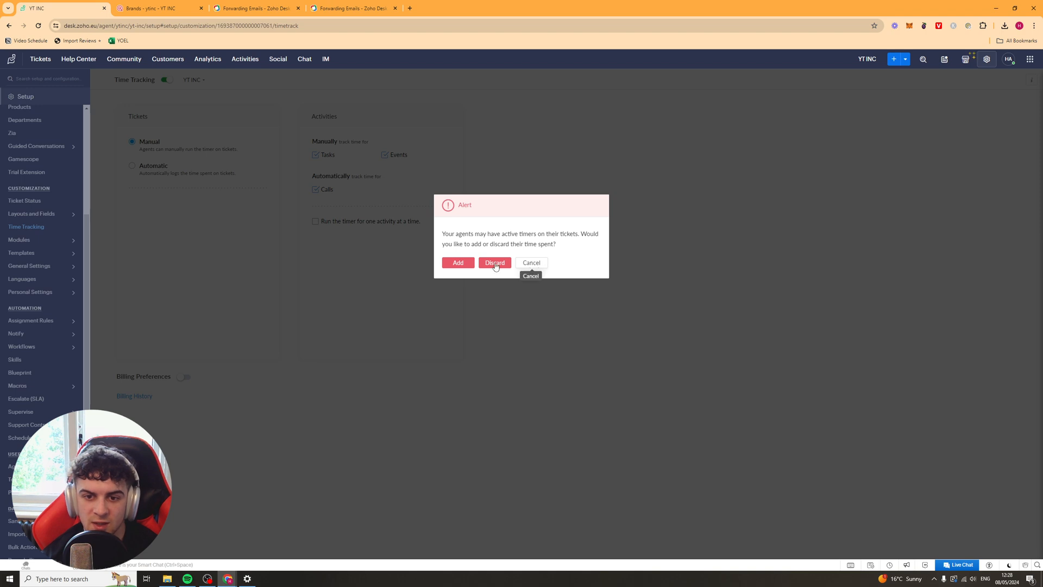
left_click(152, 166)
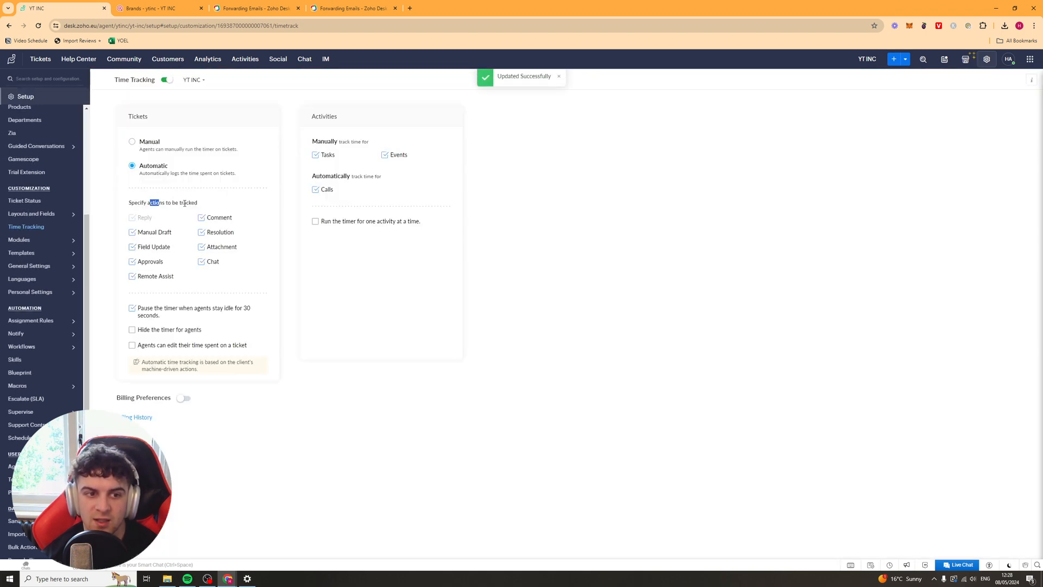
left_click_drag(185, 203, 199, 203)
left_click(198, 213)
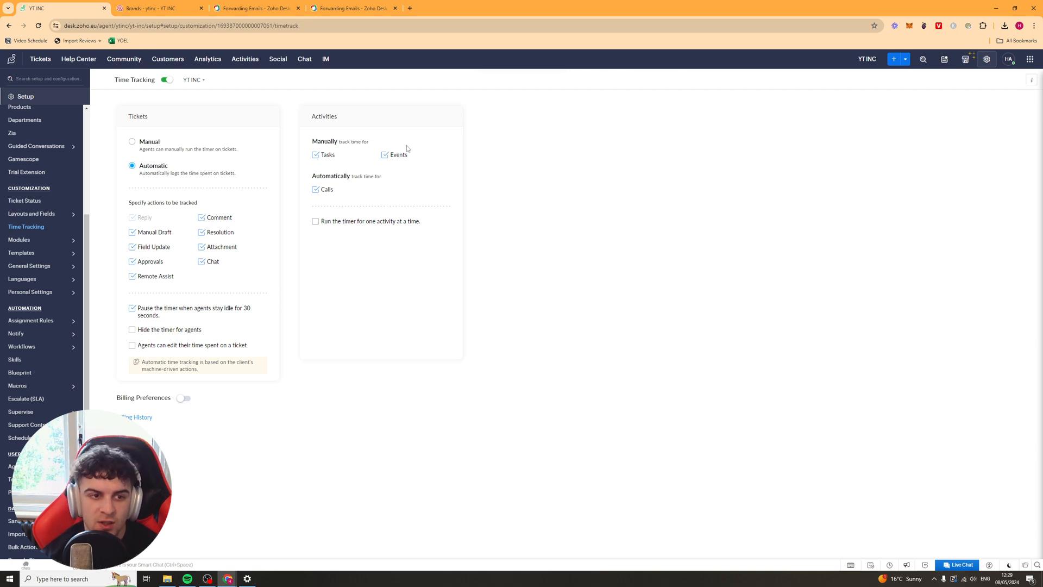
Review the manually tracked activities and try to make the timer run for one activity at a time
left_click_drag(331, 142, 369, 143)
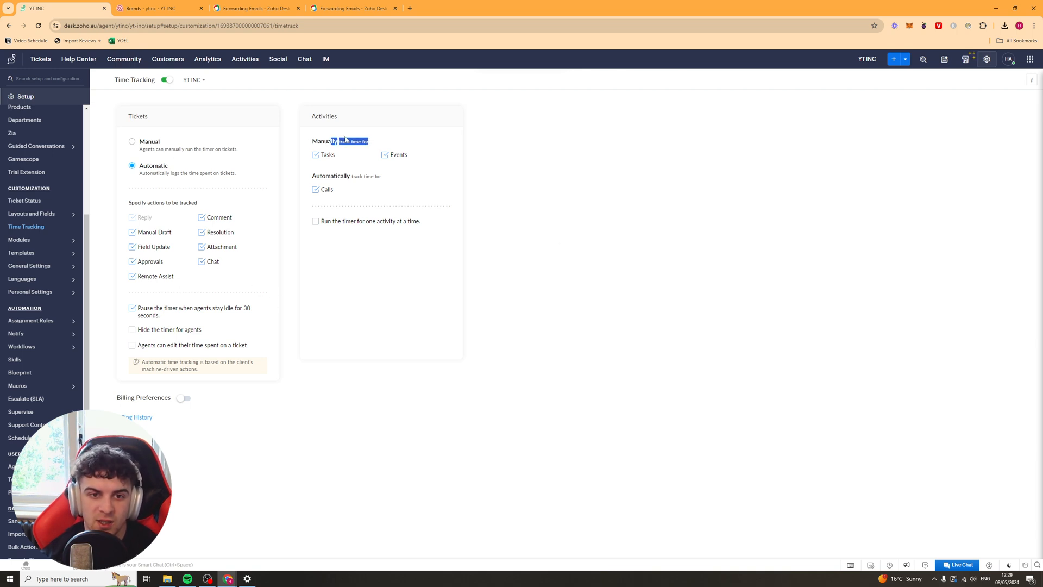
left_click(368, 144)
left_click(315, 221)
left_click(546, 278)
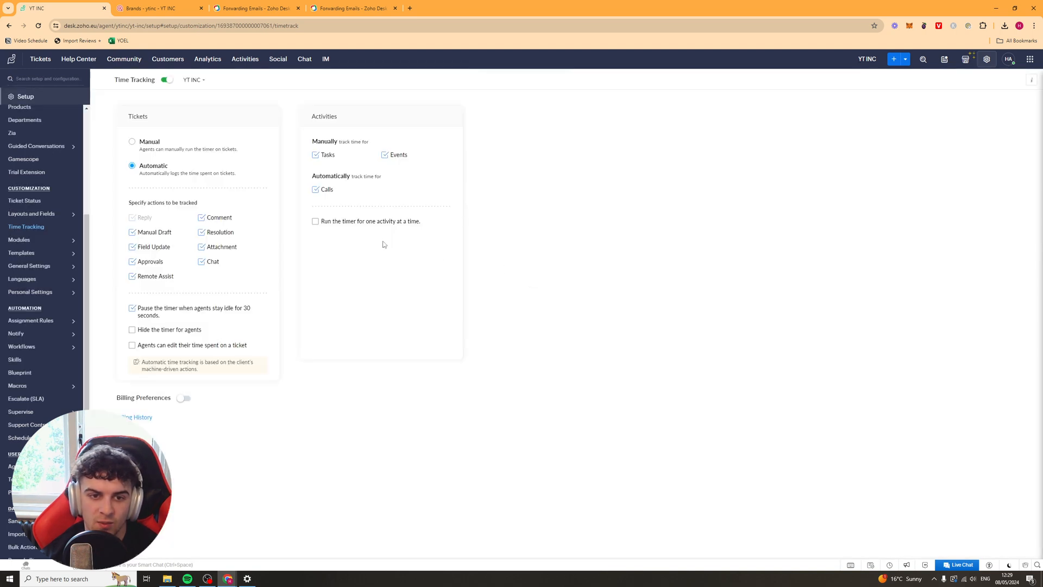
Cancel the single-activity timer change and look through the module settings: Modules List, Organize Modules and Rename Modules
left_click_drag(356, 221, 421, 221)
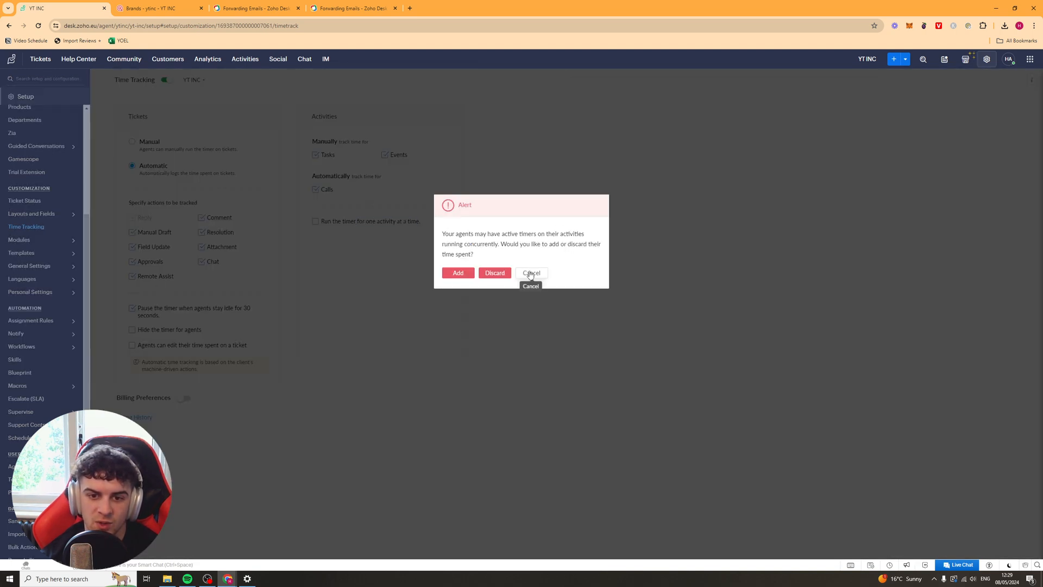
left_click(531, 275)
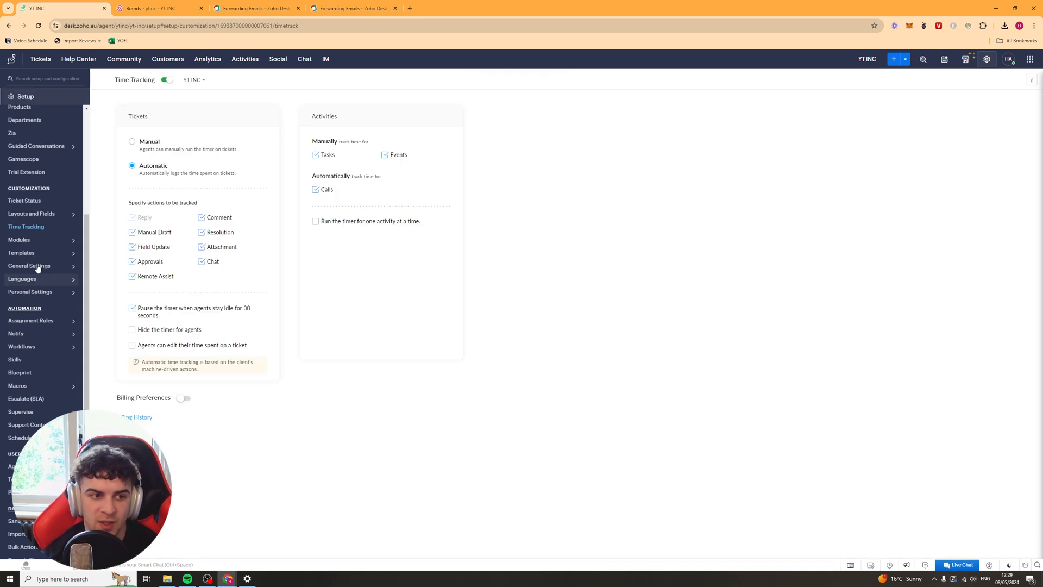
left_click(38, 240)
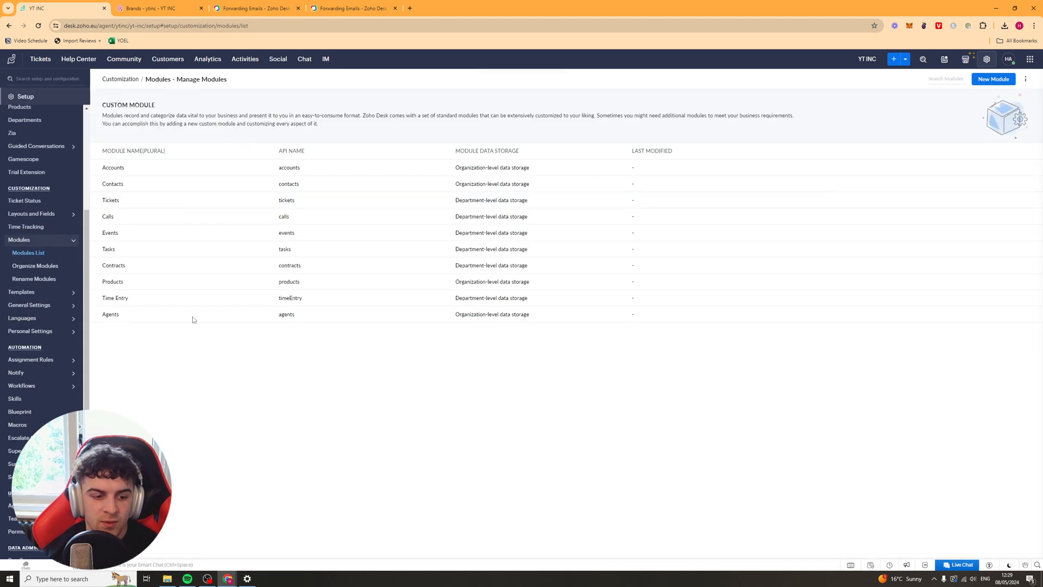
left_click(32, 266)
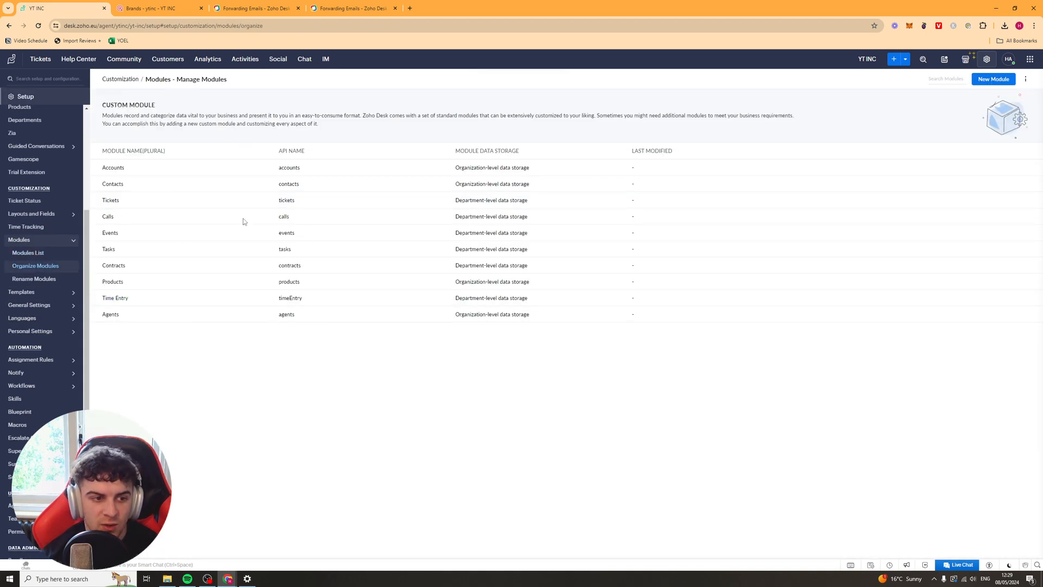
left_click(34, 278)
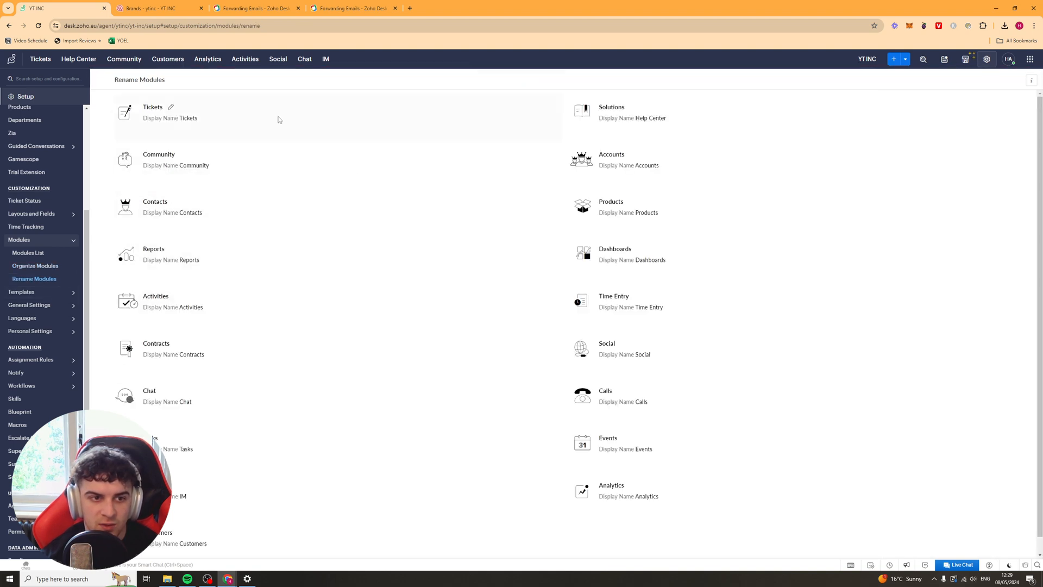
Review the list of email templates, from Agent Notification through the contact, secondary contact and team notification groups
left_click(46, 292)
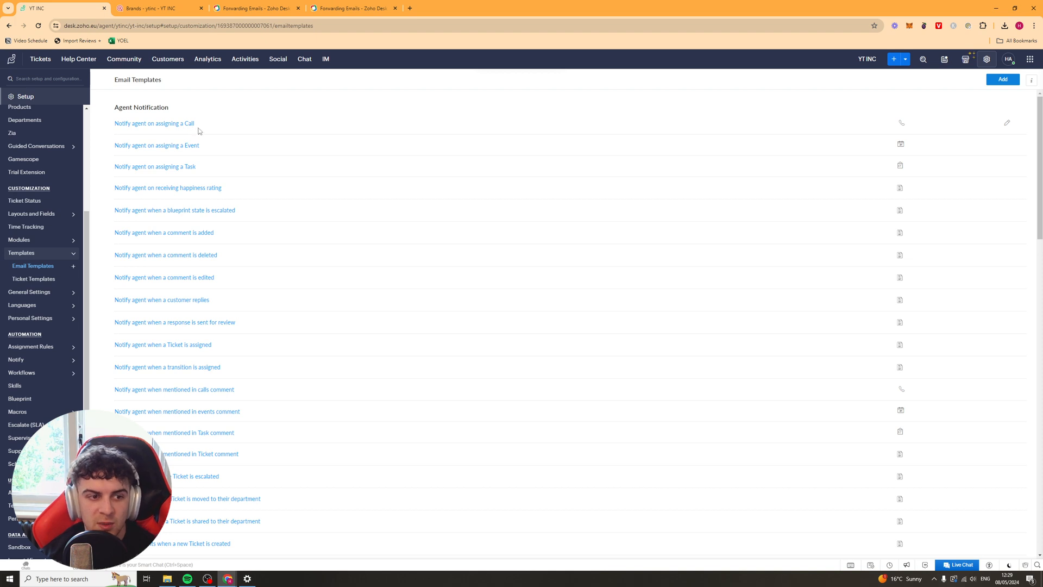
left_click_drag(134, 107, 194, 124)
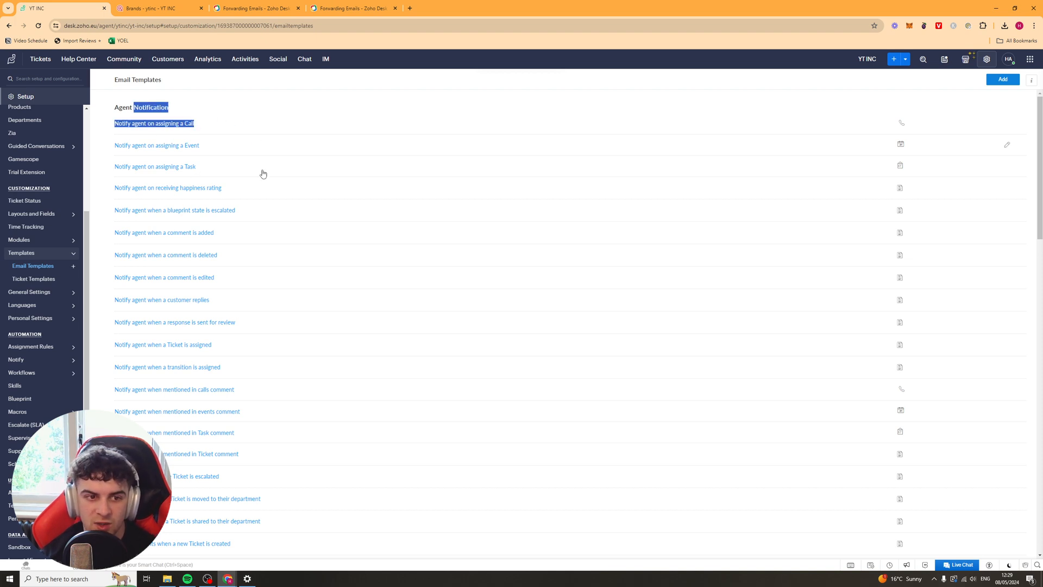
scroll(228, 221, "down", 3)
scroll(240, 210, "up", 3)
left_click(190, 128)
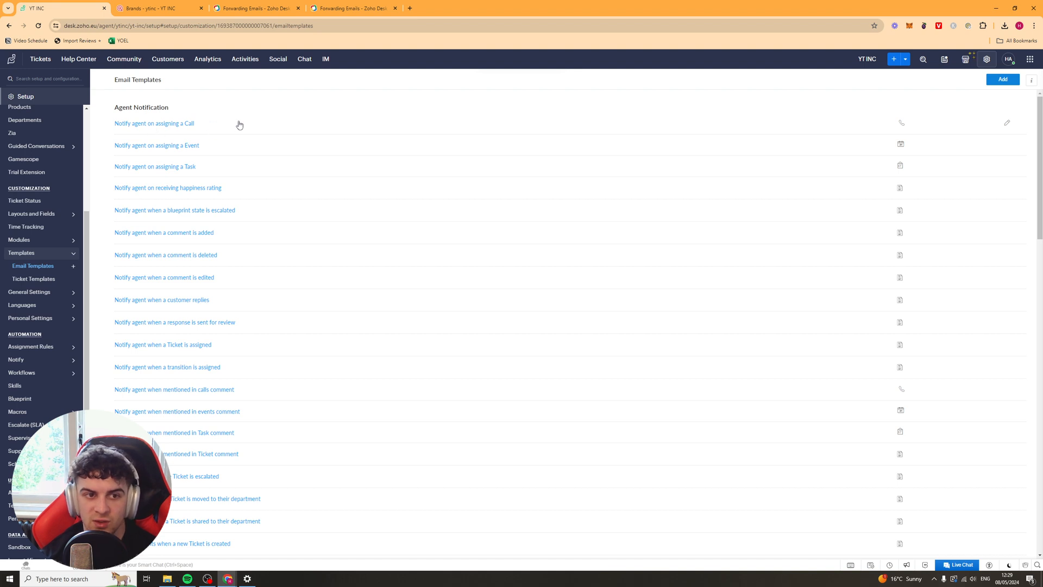
scroll(246, 142, "down", 15)
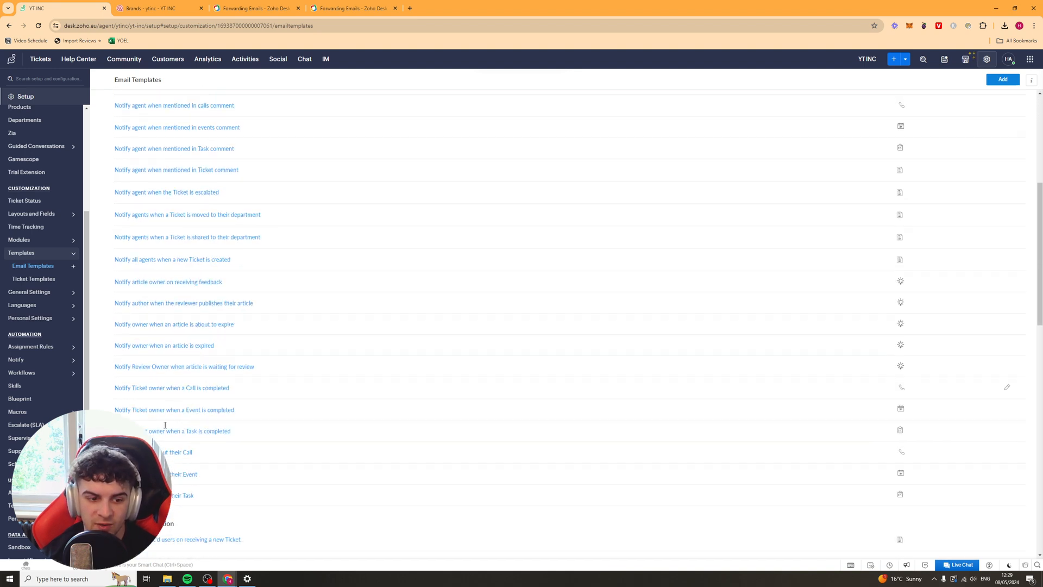
scroll(338, 253, "down", 3)
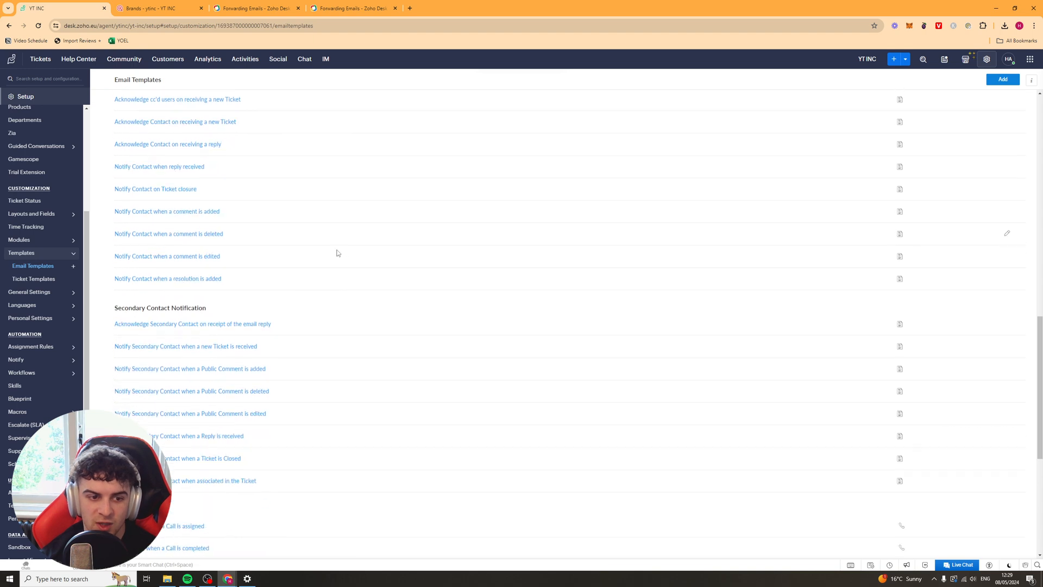
middle_click(370, 292)
scroll(370, 292, "down", 3)
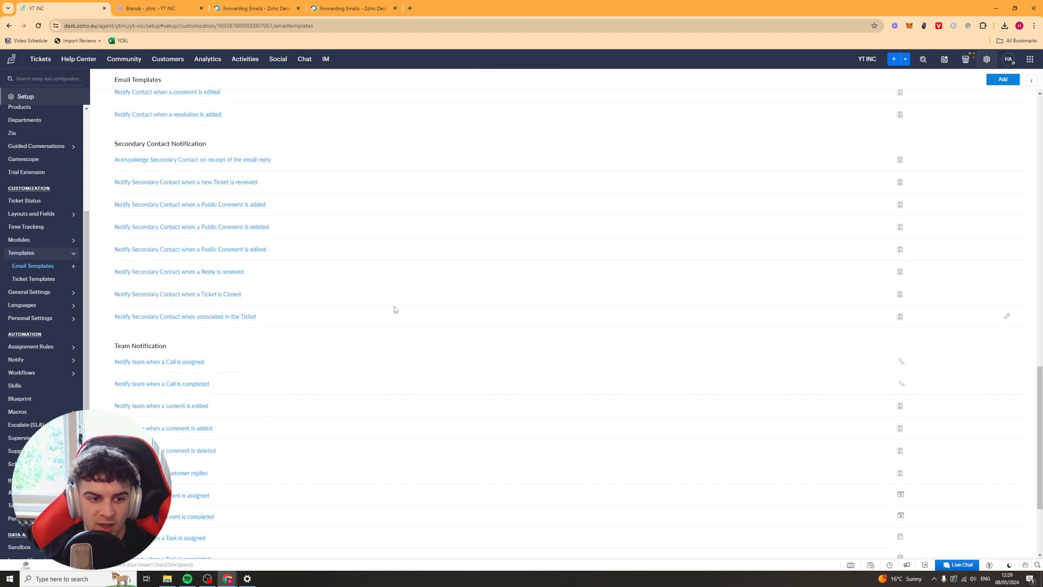
scroll(386, 347, "down", 3)
scroll(326, 271, "up", 20)
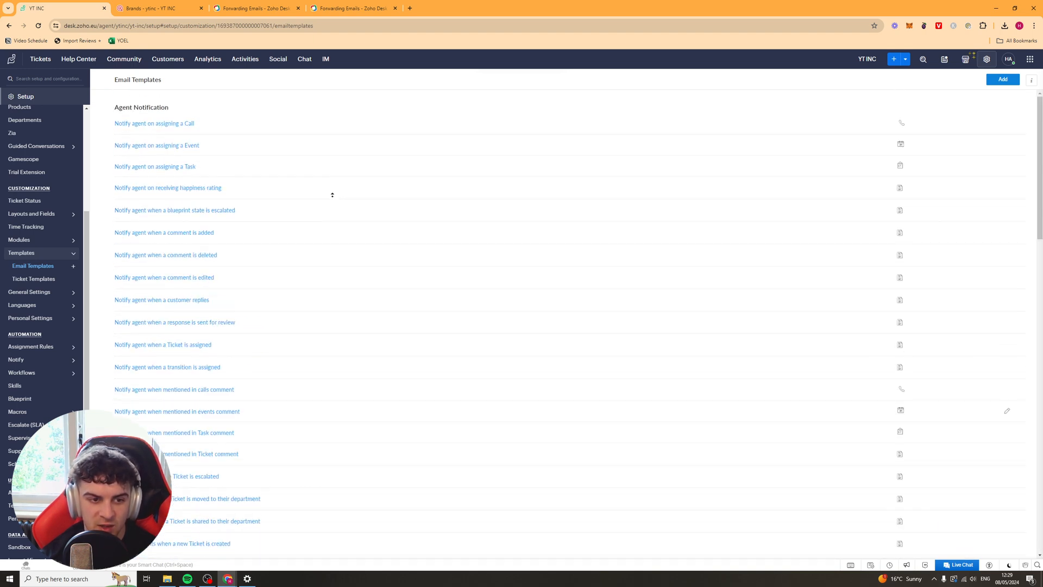
Open the "Notify agent on assigning a Call" email template and examine its subject, message text and call placeholders
left_click(165, 125)
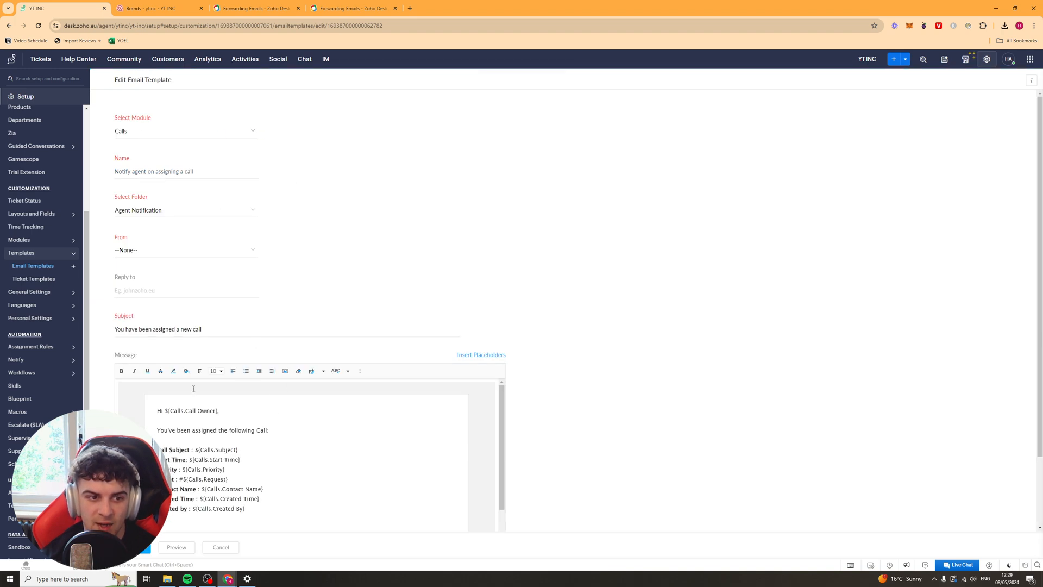
scroll(268, 426, "down", 5)
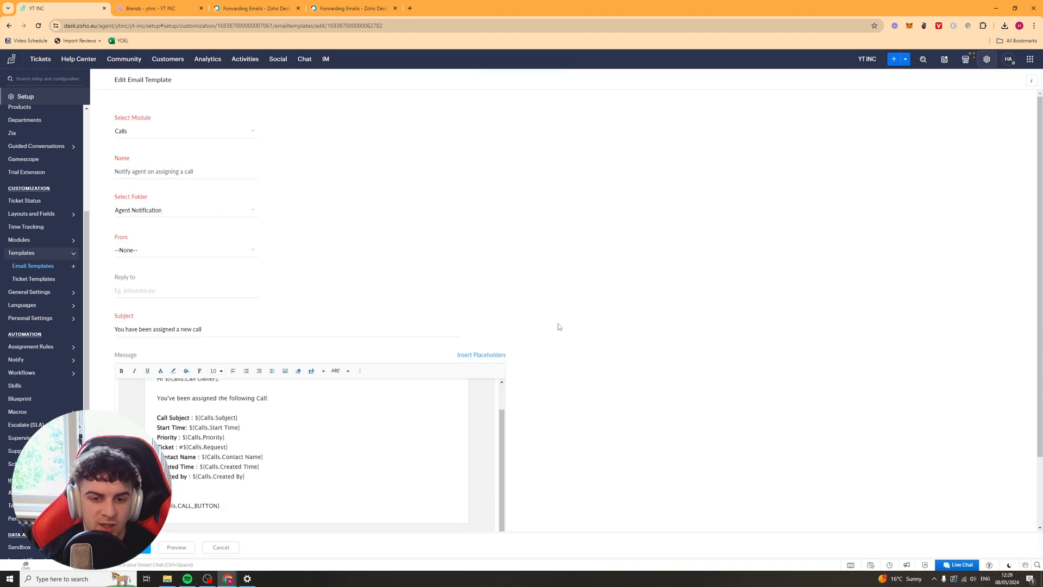
scroll(185, 391, "up", 1)
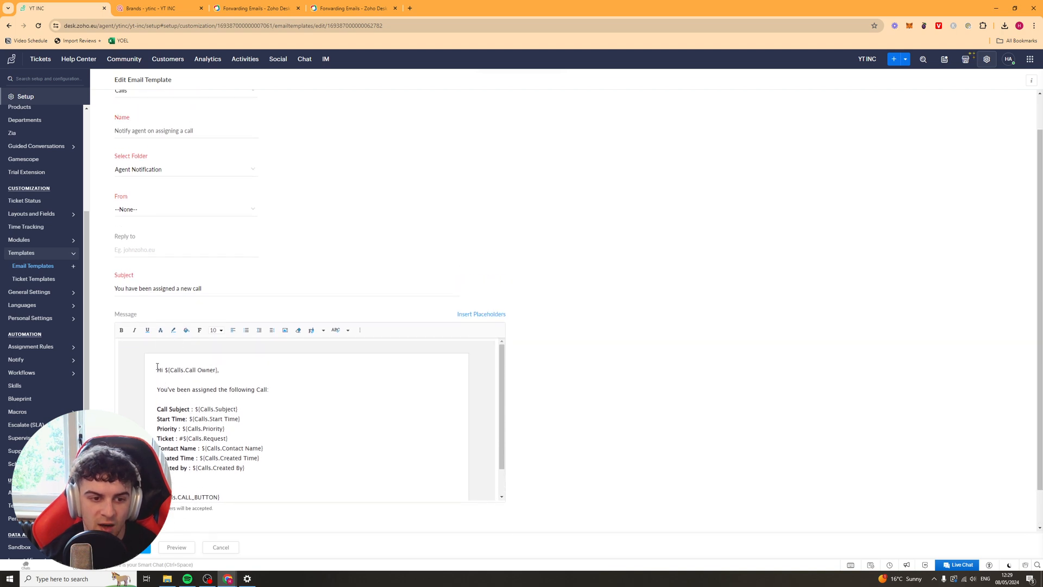
left_click_drag(166, 370, 242, 388)
left_click(222, 385)
scroll(217, 386, "down", 1)
left_click_drag(161, 397, 263, 416)
left_click_drag(166, 426, 285, 427)
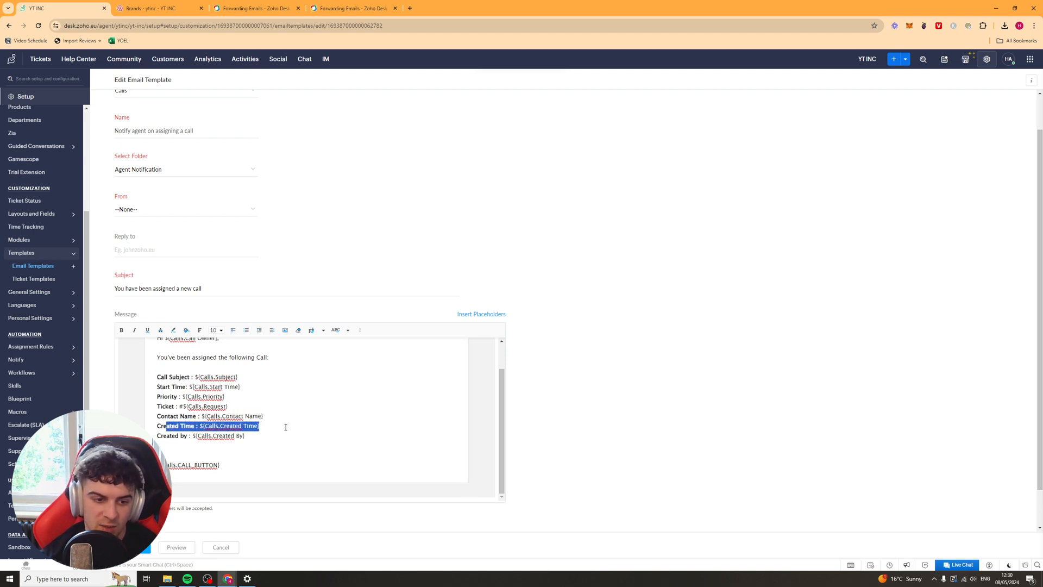
left_click_drag(163, 435, 246, 436)
scroll(276, 385, "down", 1)
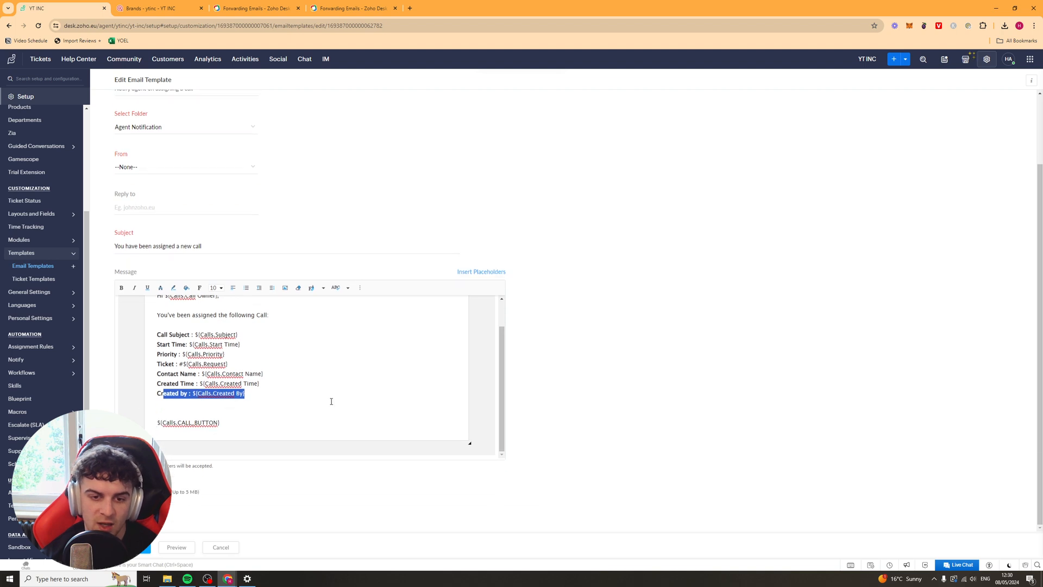
scroll(278, 369, "up", 1)
scroll(344, 396, "up", 1)
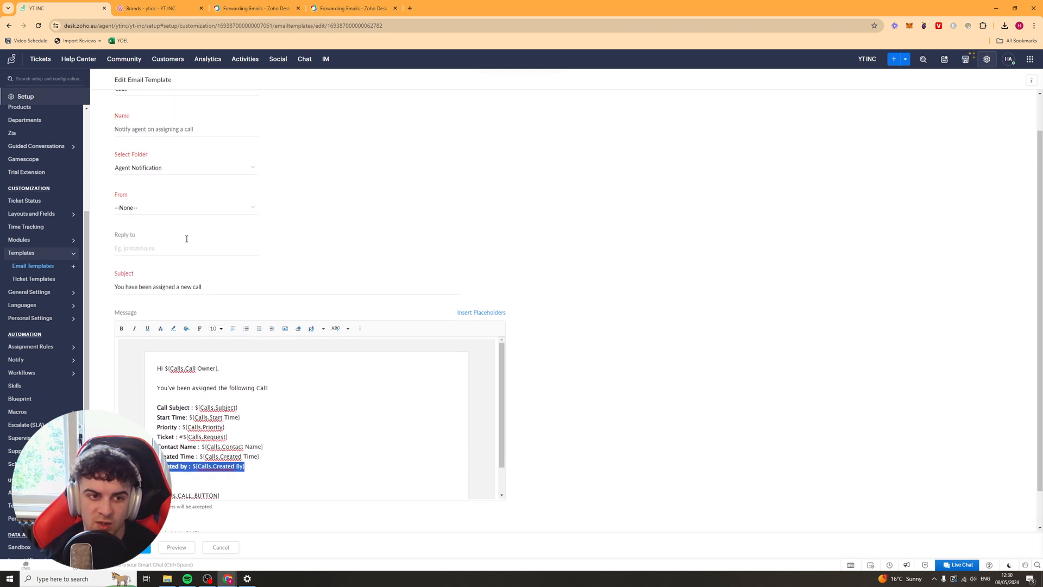
Open the ticket templates and review the fields of the New Ticket Template form
left_click(33, 279)
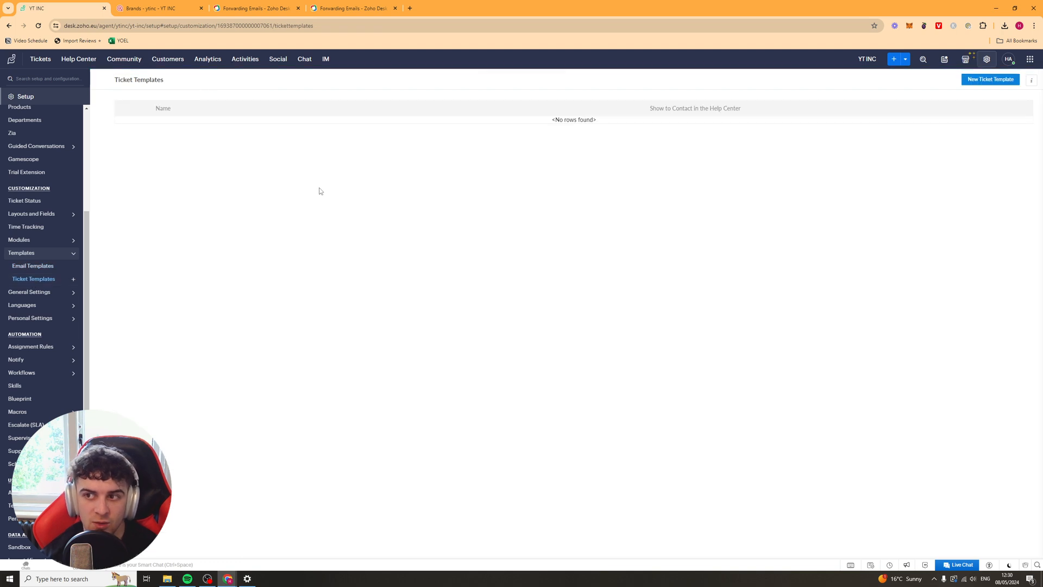
left_click(968, 78)
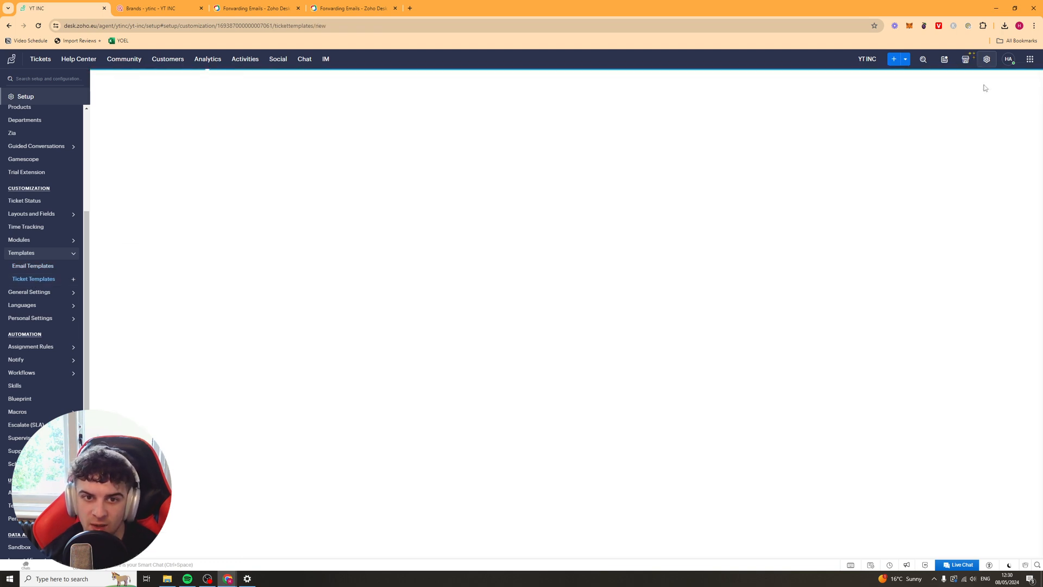
scroll(182, 316, "down", 1)
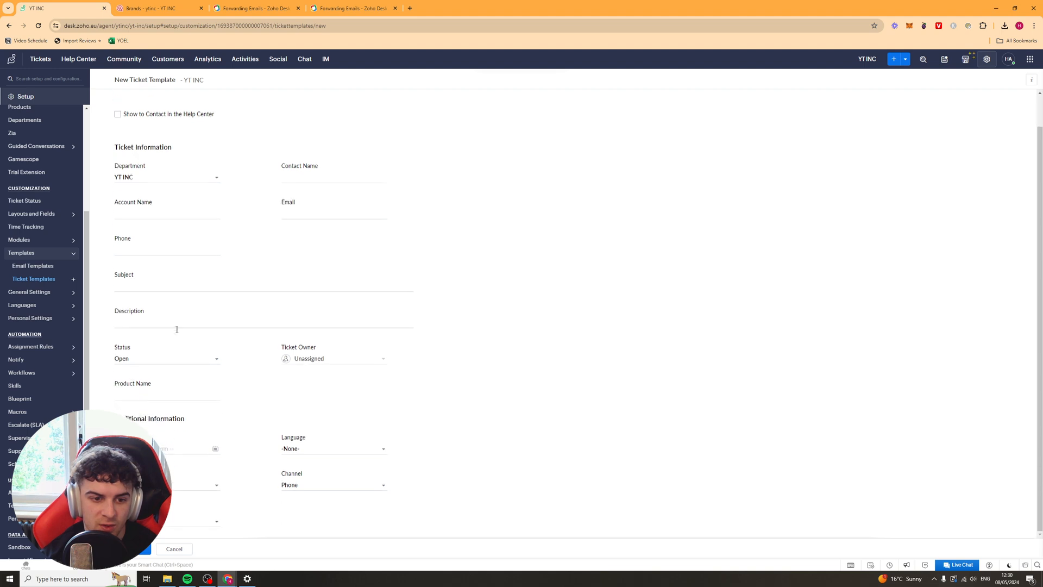
scroll(261, 315, "up", 1)
scroll(68, 255, "down", 1)
scroll(36, 258, "up", 2)
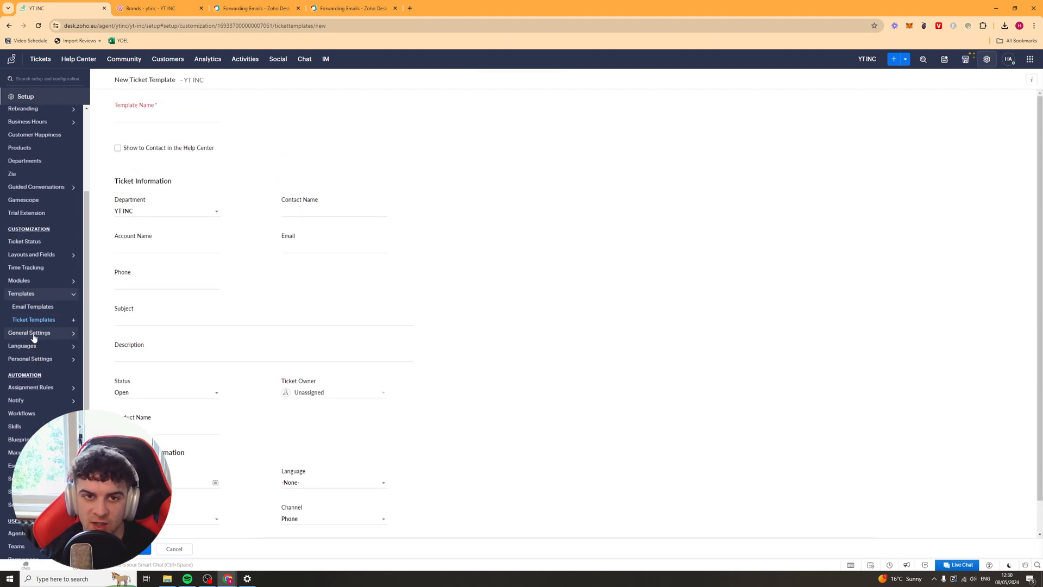
Review the General Settings for Tickets, including the Secondary Contacts (CCs) and Scheduled Reply descriptions
left_click(34, 334)
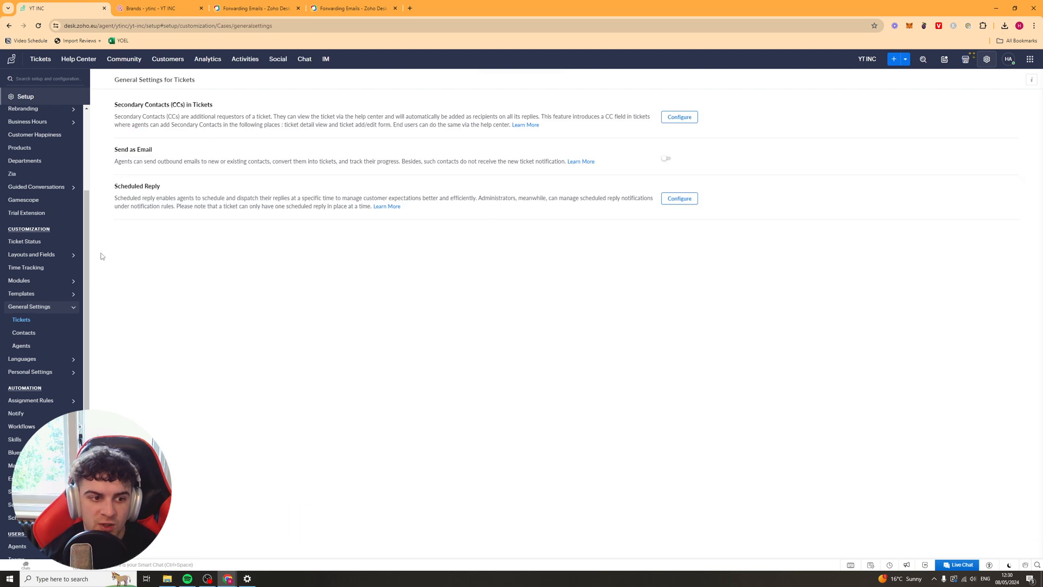
left_click_drag(172, 105, 241, 117)
left_click(241, 117)
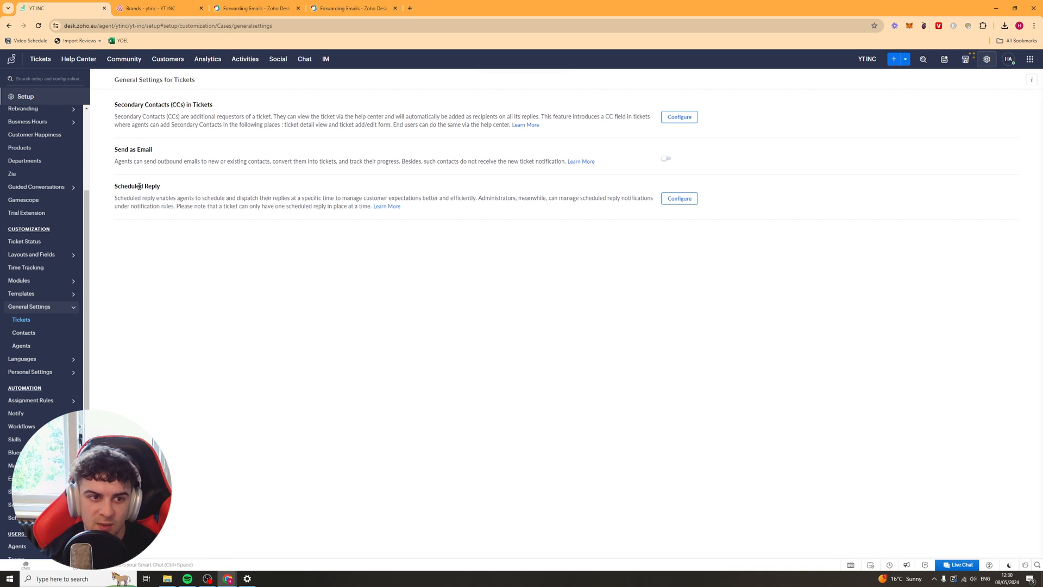
left_click_drag(139, 185, 244, 198)
left_click(187, 198)
left_click_drag(152, 198, 419, 212)
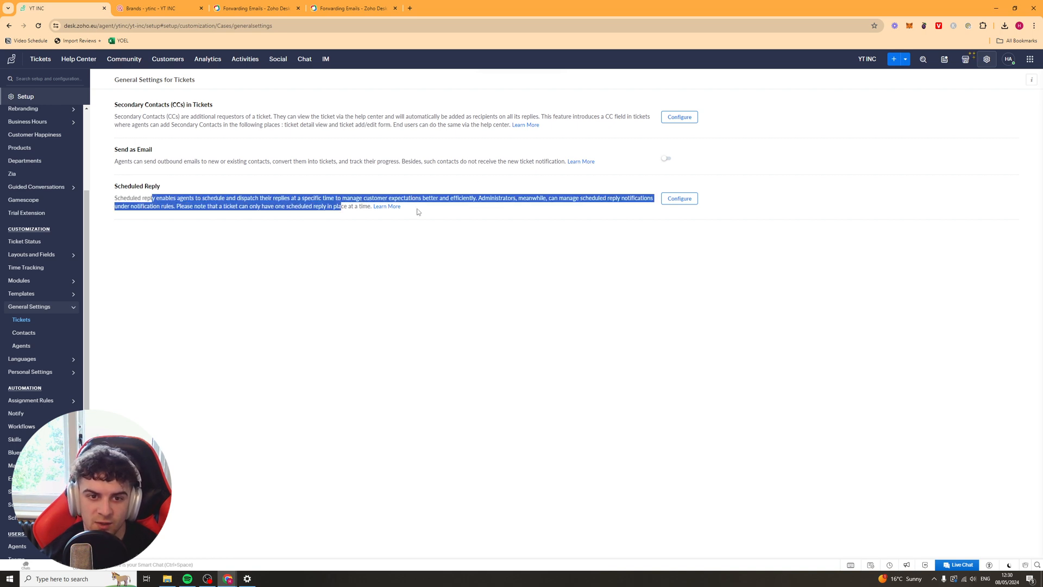
left_click(418, 212)
Review the General Settings for Contacts, covering Automatic Spam Detection and associating a contact with multiple accounts
left_click(24, 332)
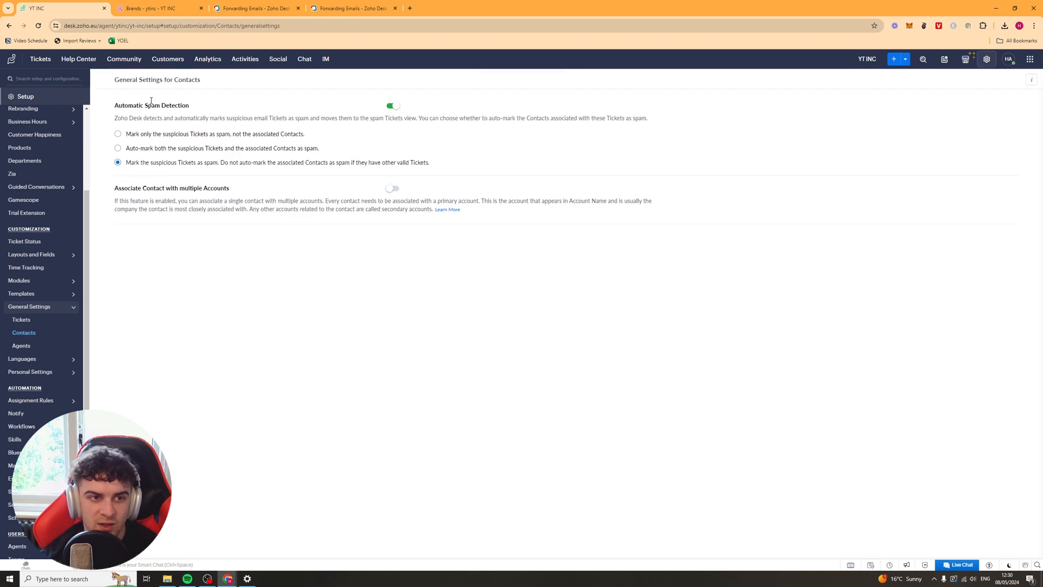
left_click_drag(141, 106, 192, 108)
left_click_drag(165, 191, 301, 205)
triple_click(186, 191)
left_click(301, 205)
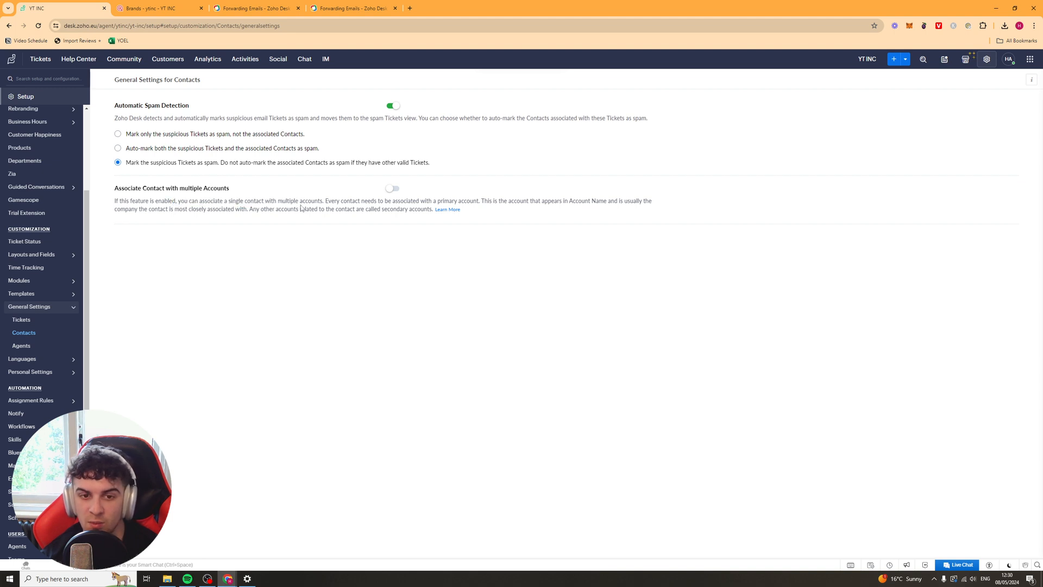
Read the Idle Timeout setting for agents and view the Multilingual page under Languages
left_click(22, 345)
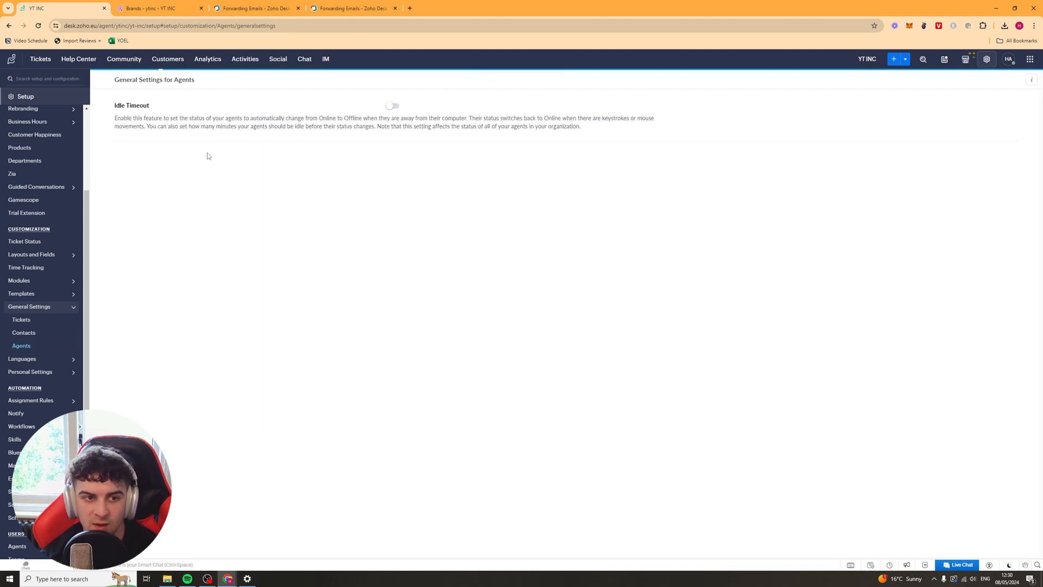
left_click_drag(141, 116, 287, 123)
left_click(288, 126)
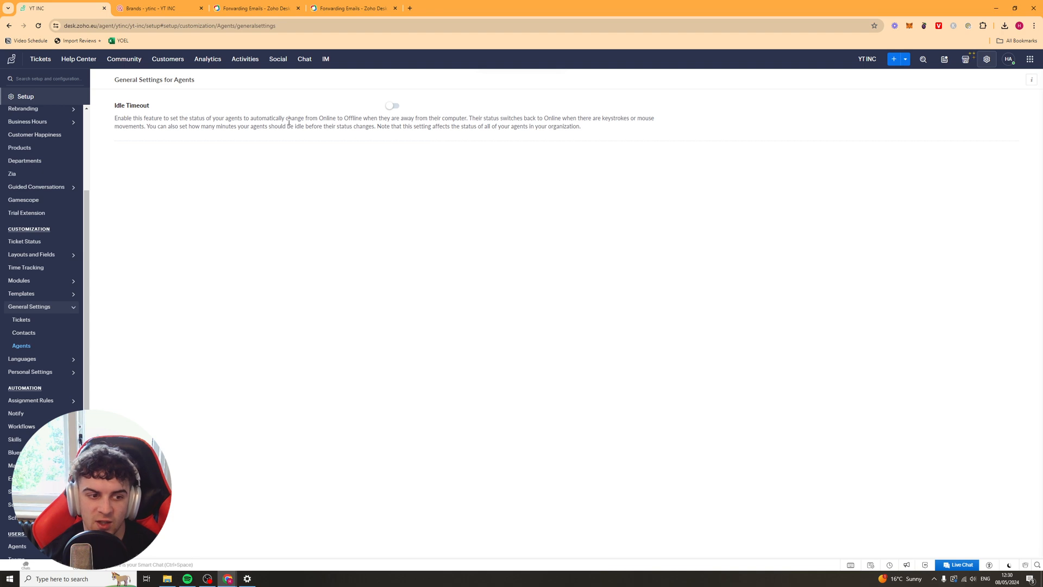
left_click(48, 360)
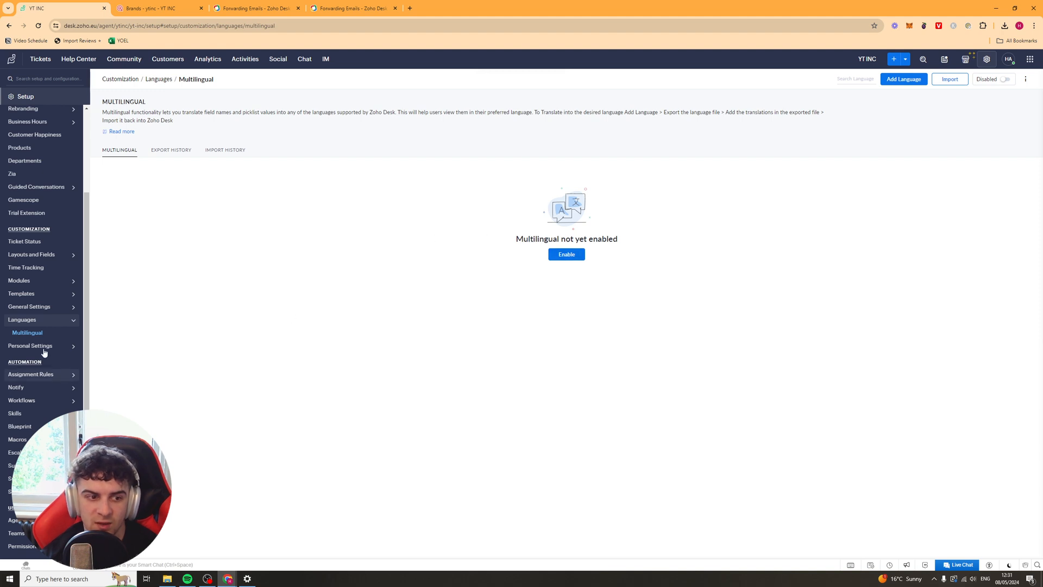
View the ticket assignment rules, opening the blank New Direct Assignment and New Round Robin Assignment forms
left_click(24, 346)
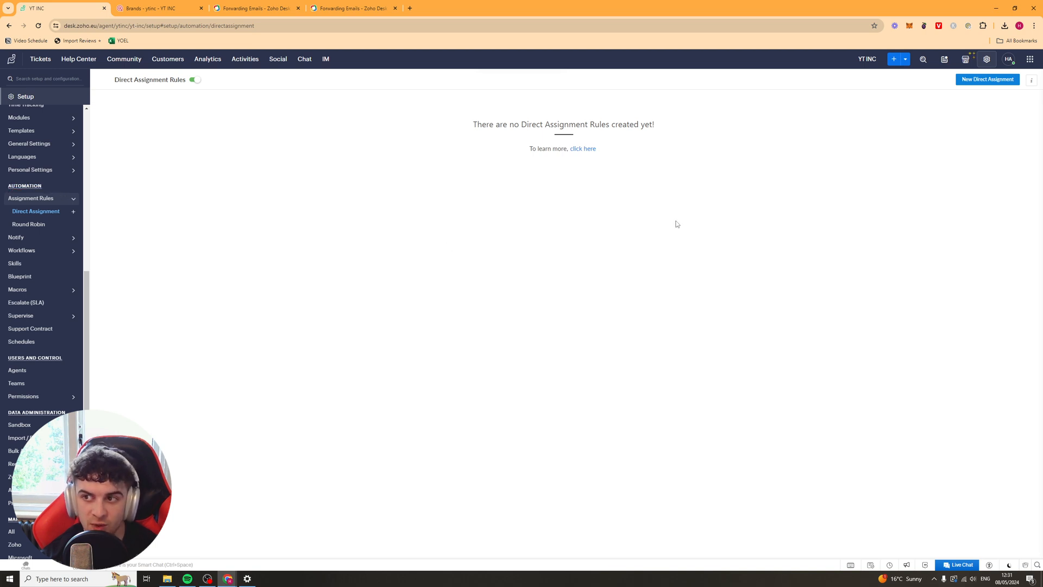
left_click(990, 80)
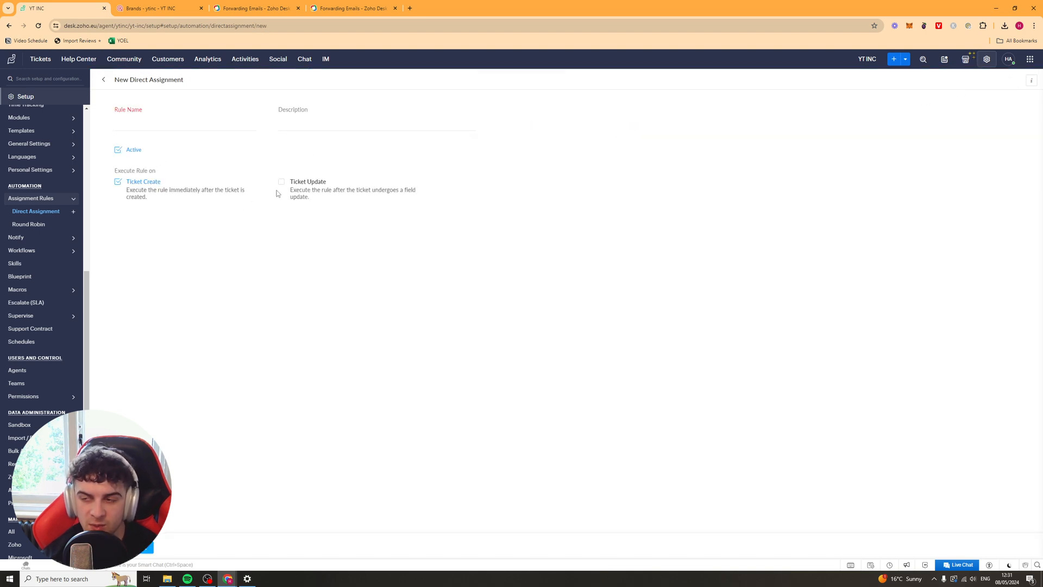
left_click(211, 123)
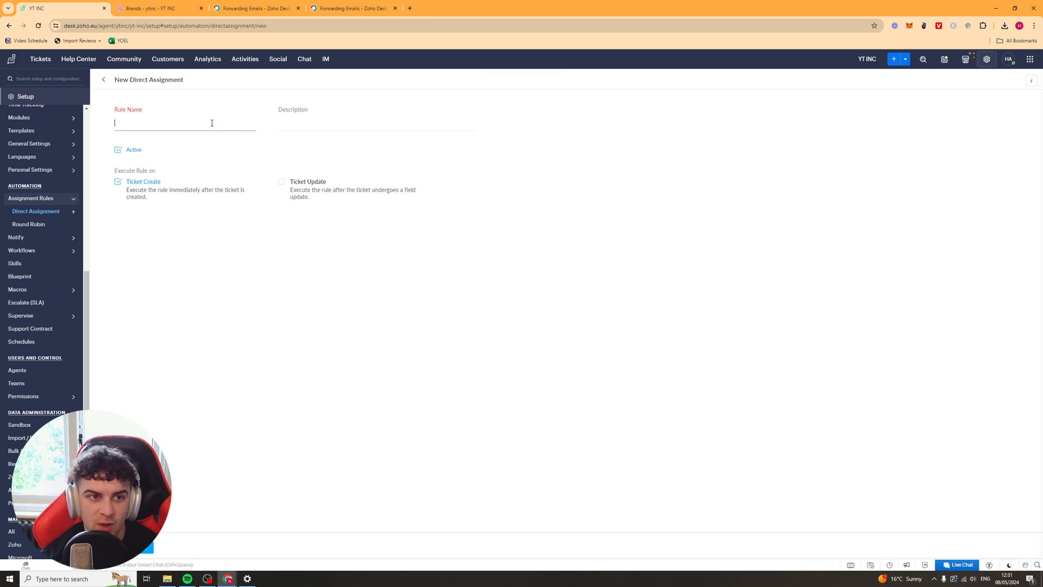
left_click(54, 225)
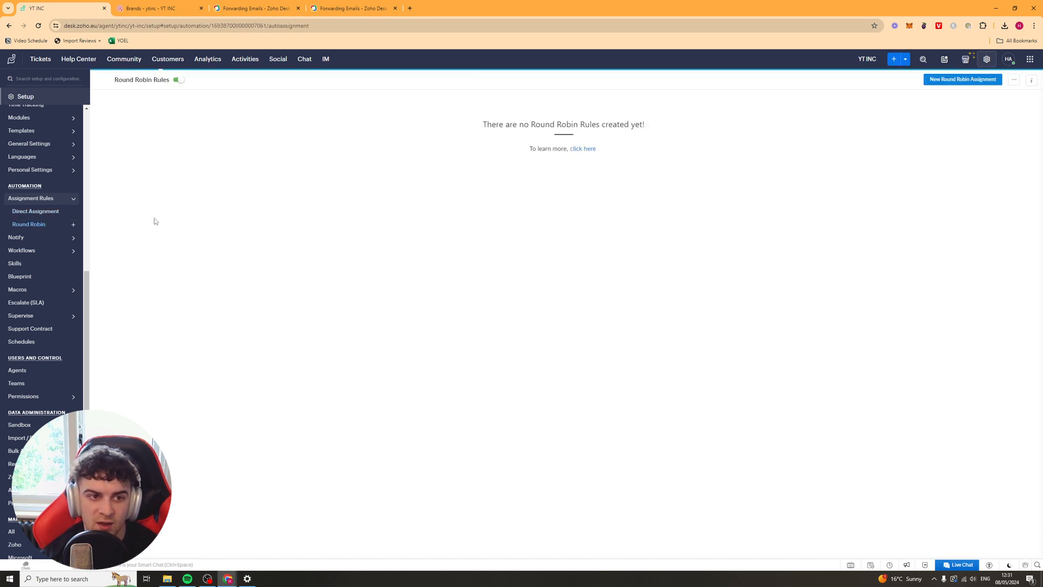
left_click(939, 84)
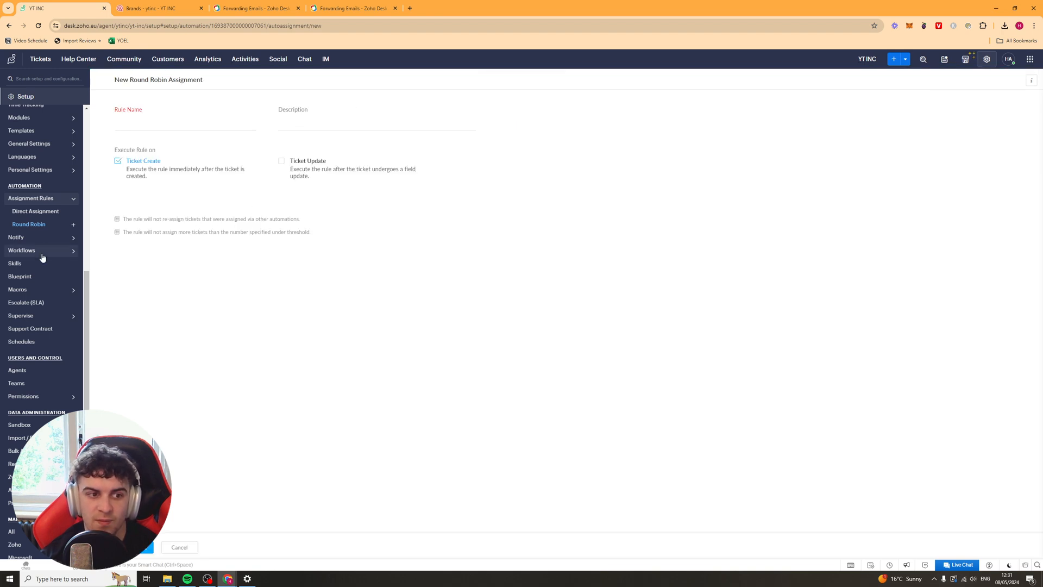
Review the Notification Rules for contacts, agents, departments and teams, and view the Feeds Preference settings for tickets and tasks
left_click(22, 238)
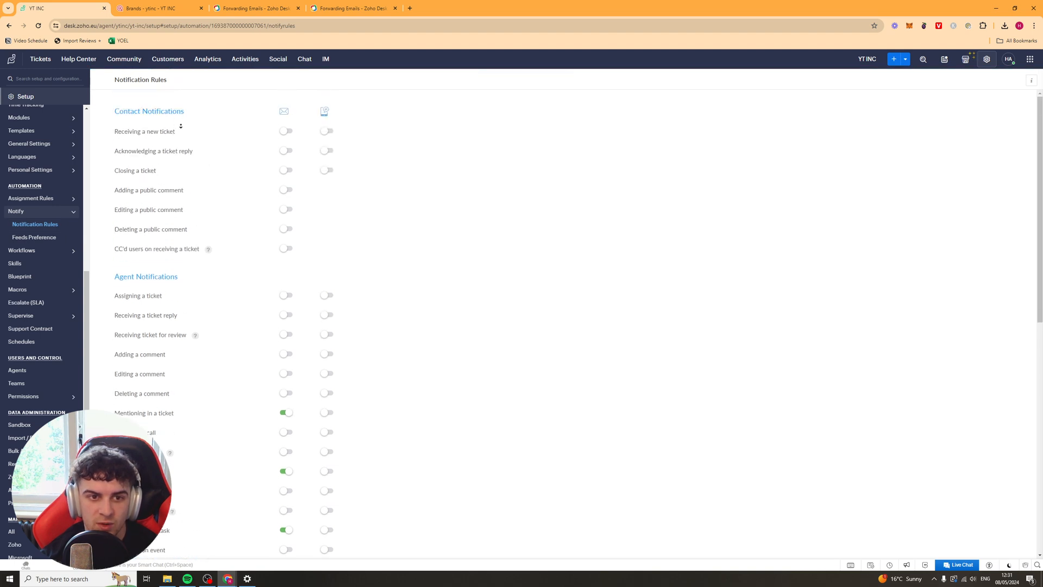
scroll(181, 126, "down", 9)
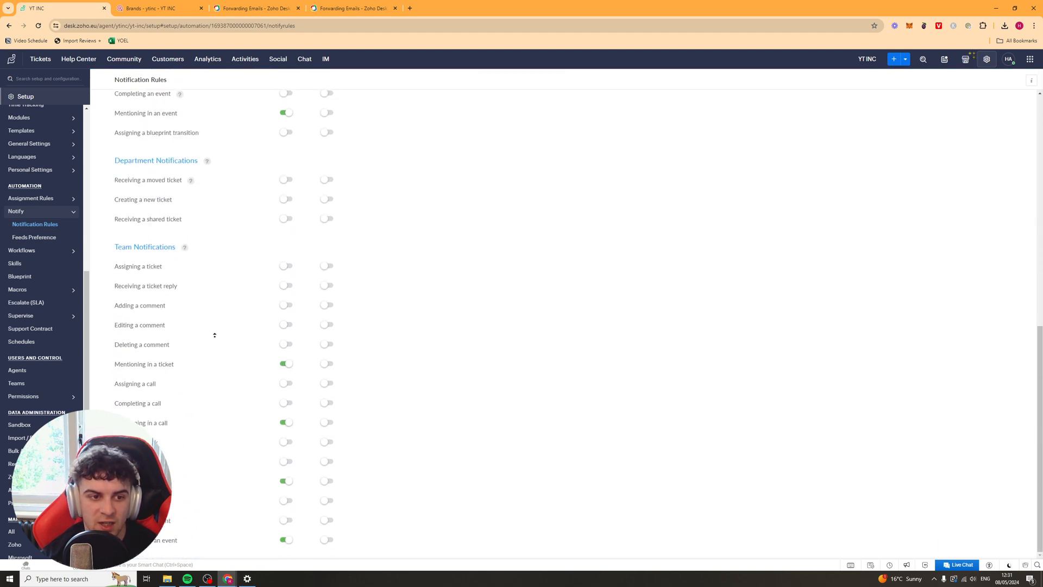
scroll(213, 381, "up", 9)
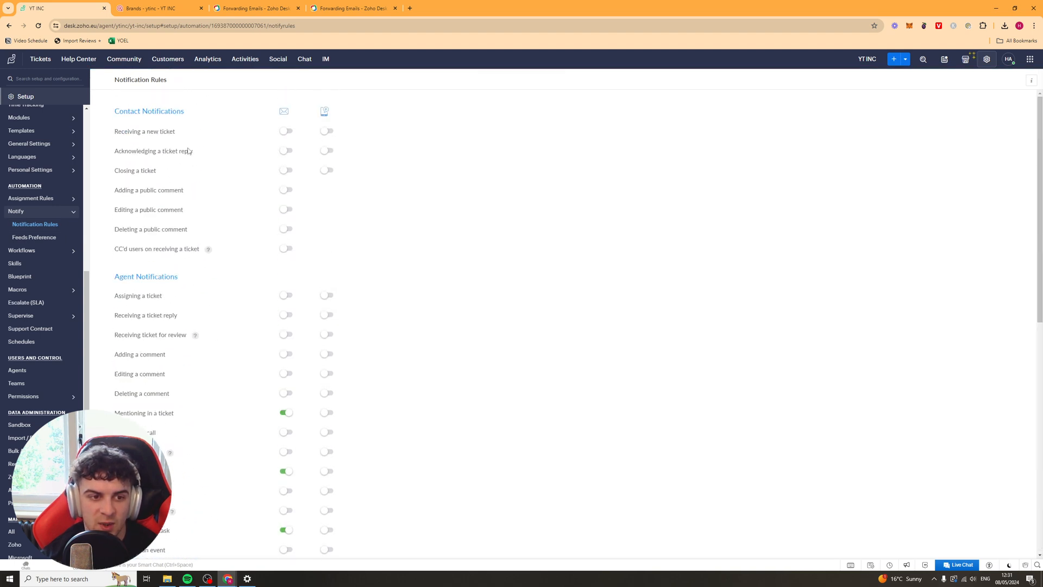
left_click_drag(129, 111, 135, 131)
left_click(140, 109)
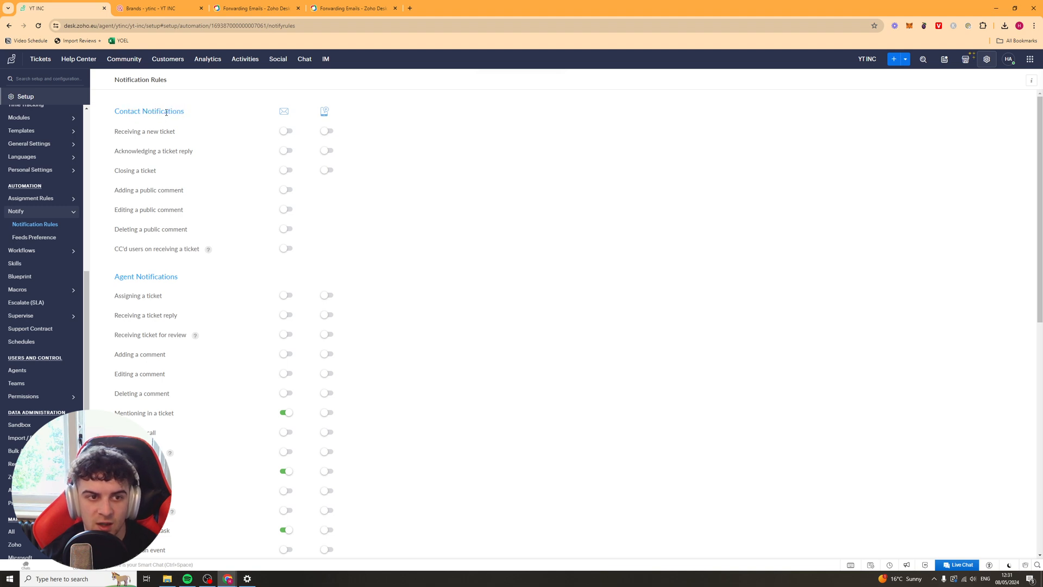
left_click_drag(136, 131, 227, 133)
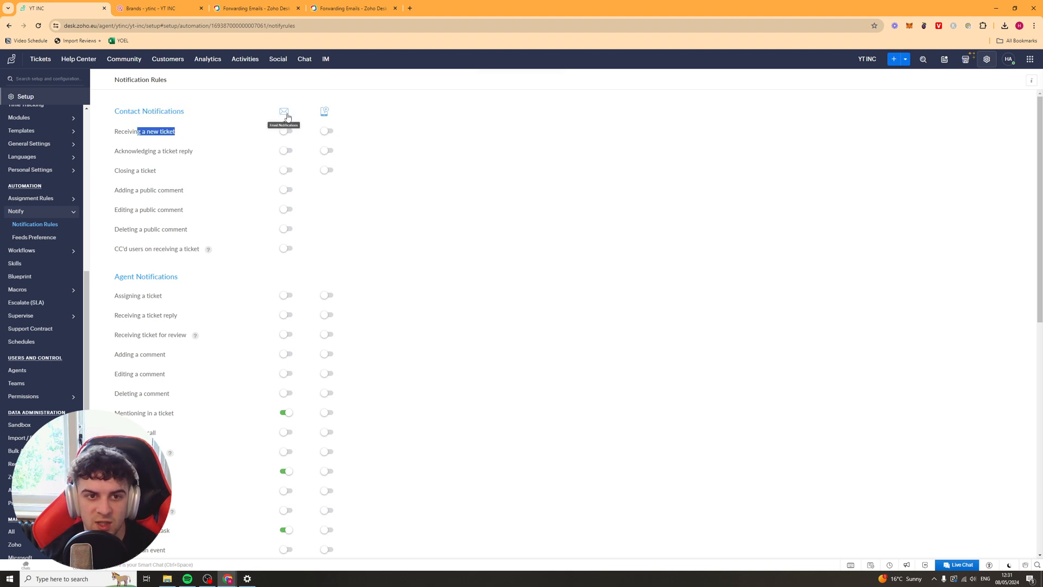
left_click(244, 138)
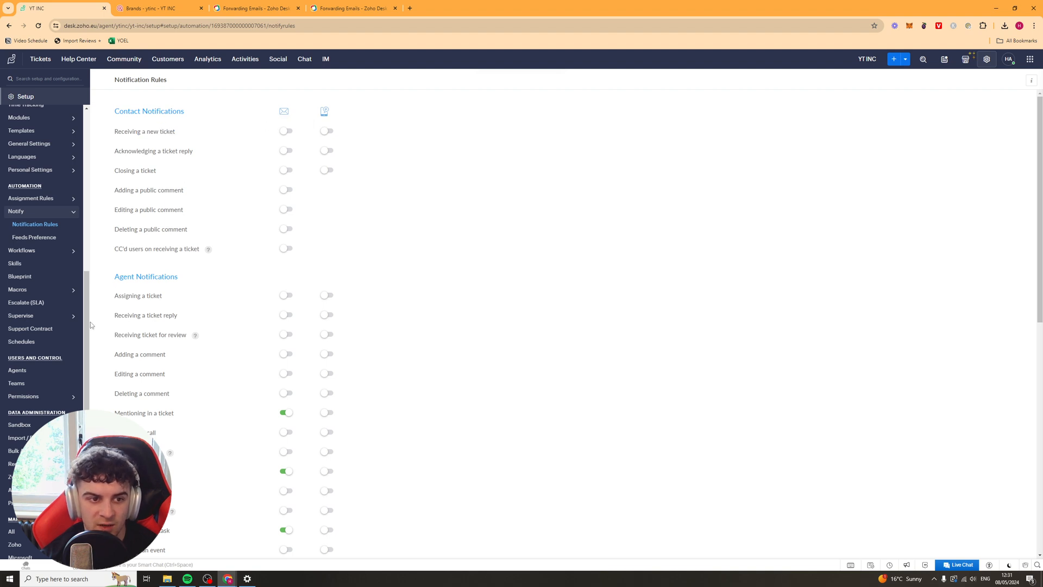
scroll(514, 200, "down", 4)
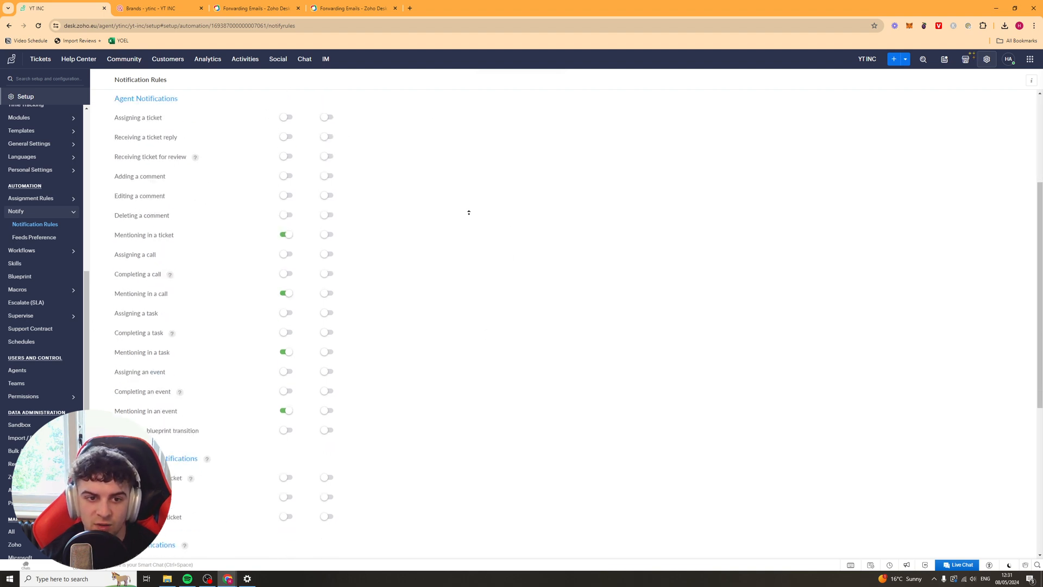
scroll(468, 212, "up", 4)
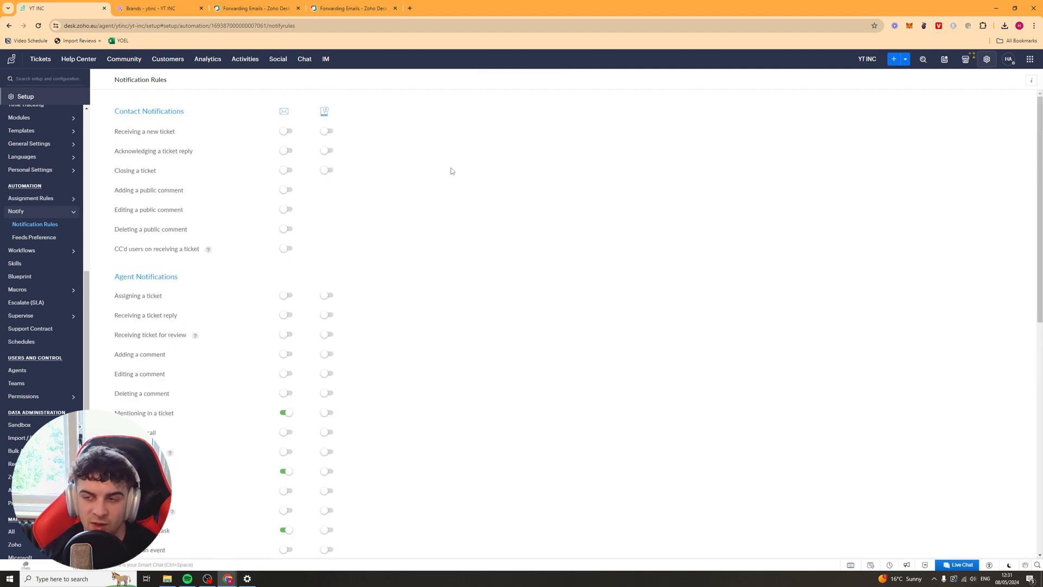
left_click(37, 238)
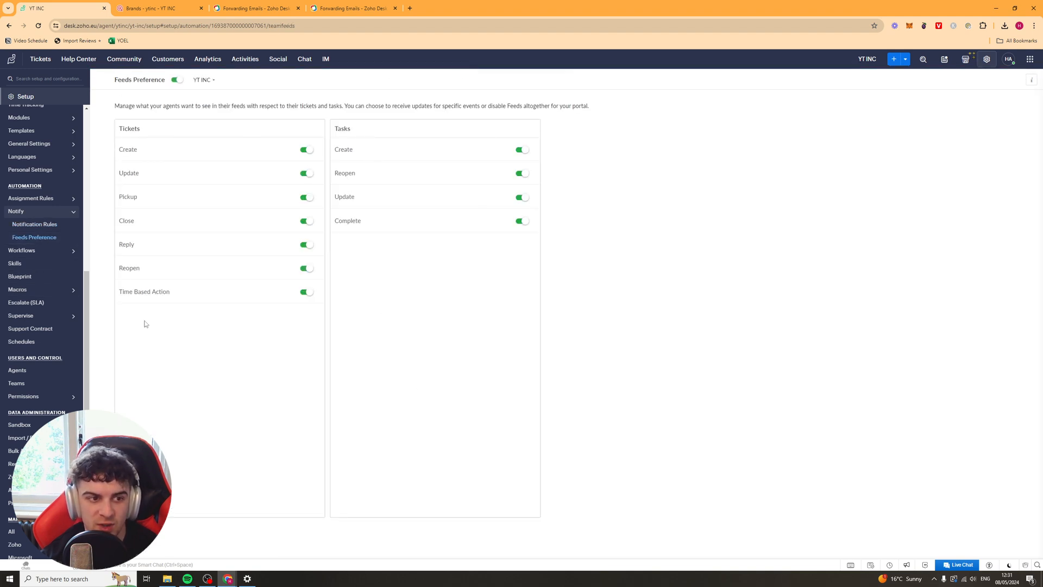
Start a new workflow rule for the Tickets module, entering "af" as both the rule name and the description
left_click(39, 251)
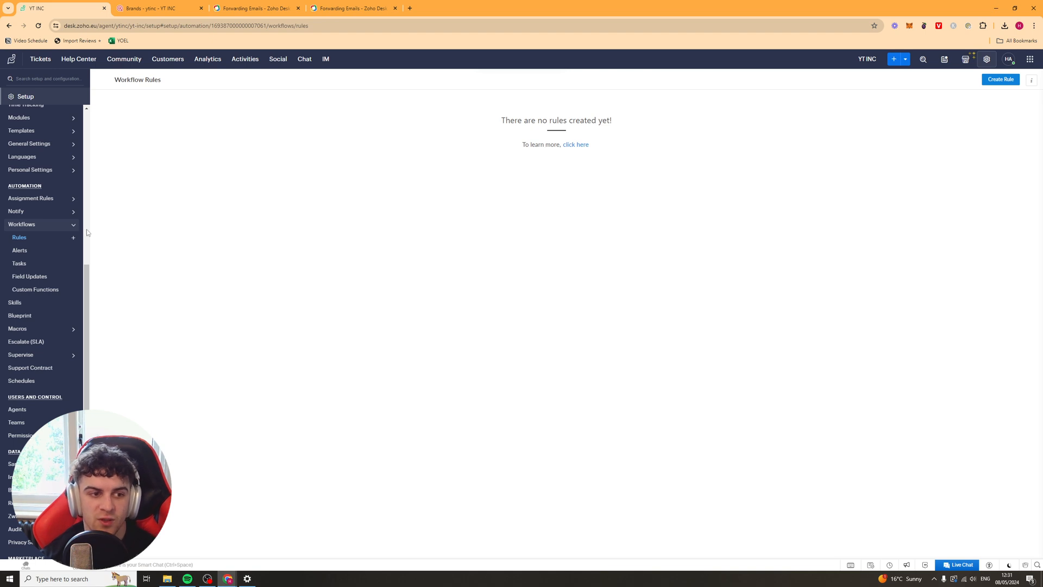
left_click(1001, 79)
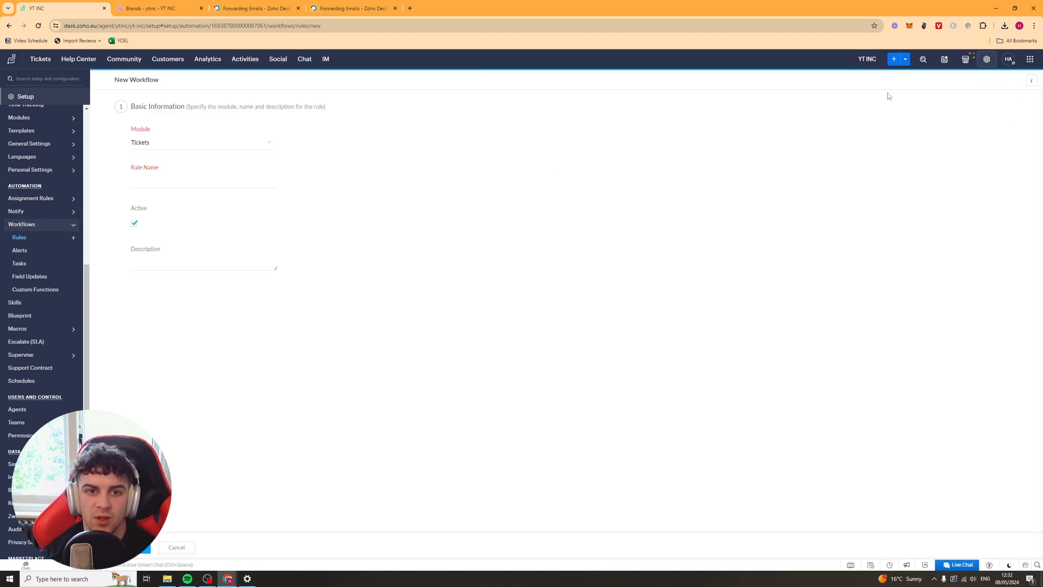
left_click(192, 144)
left_click(257, 139)
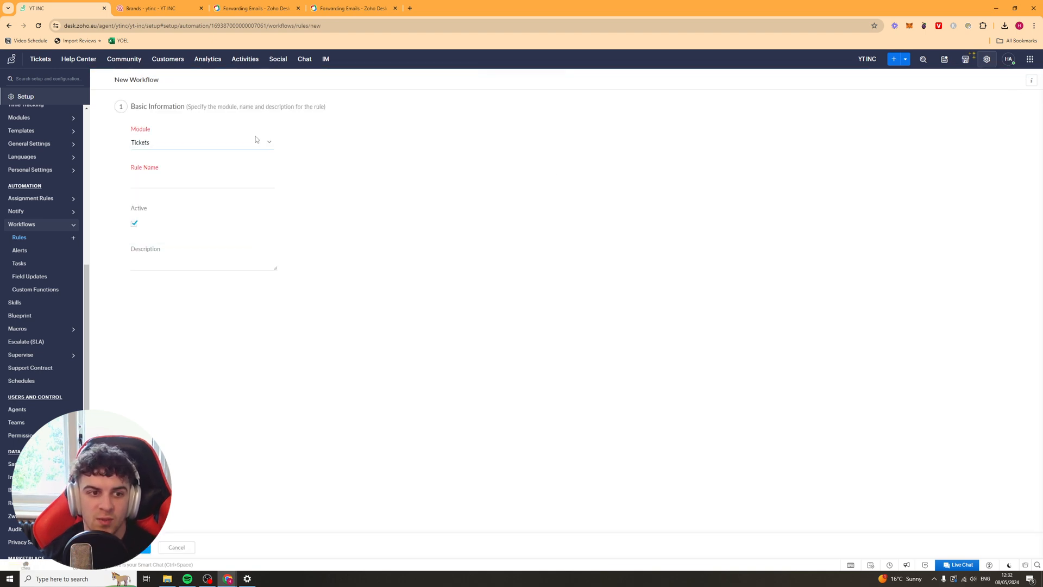
left_click(179, 181)
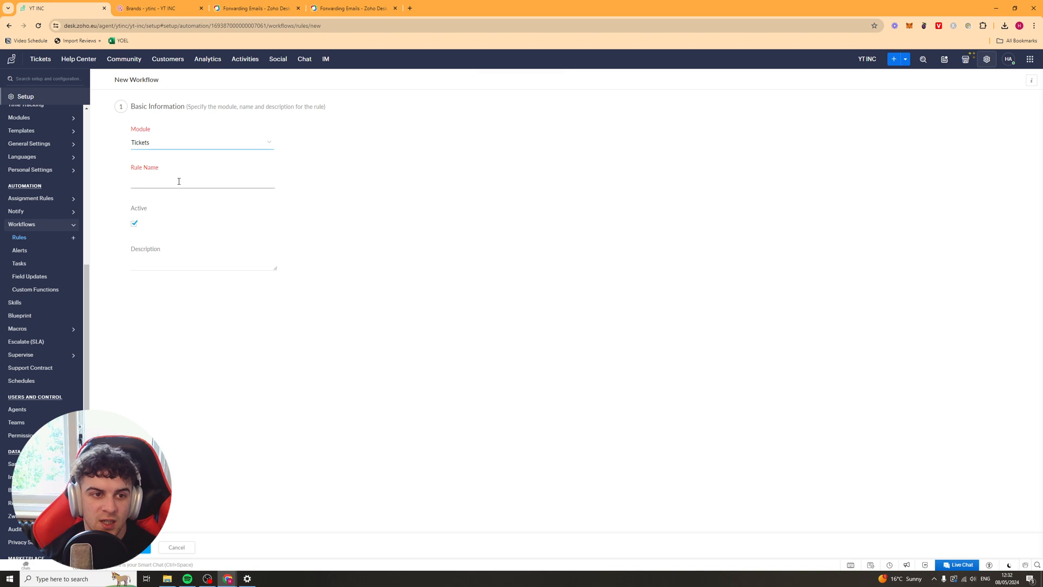
left_click(176, 262)
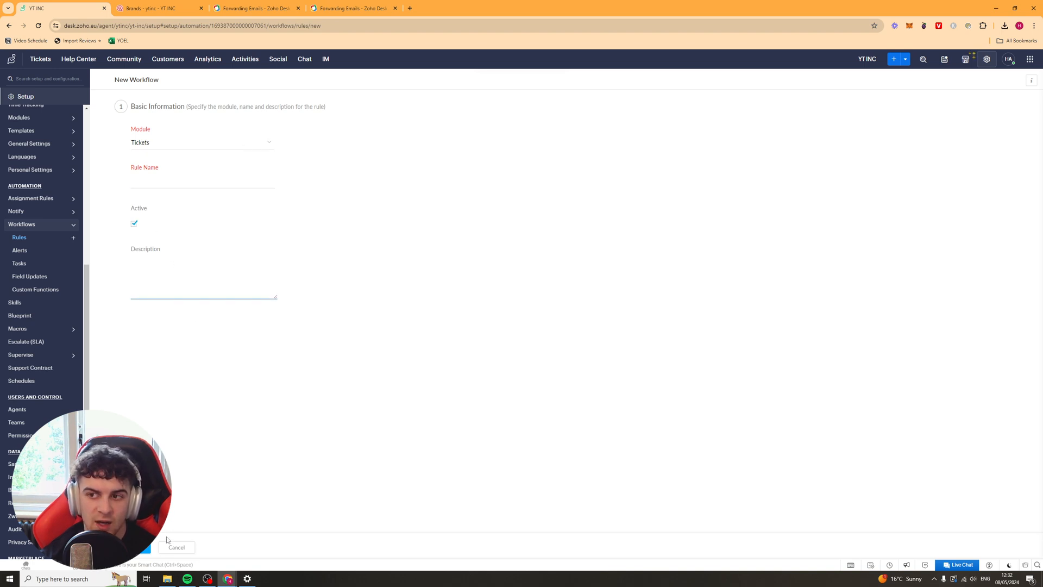
left_click(151, 184)
type("af")
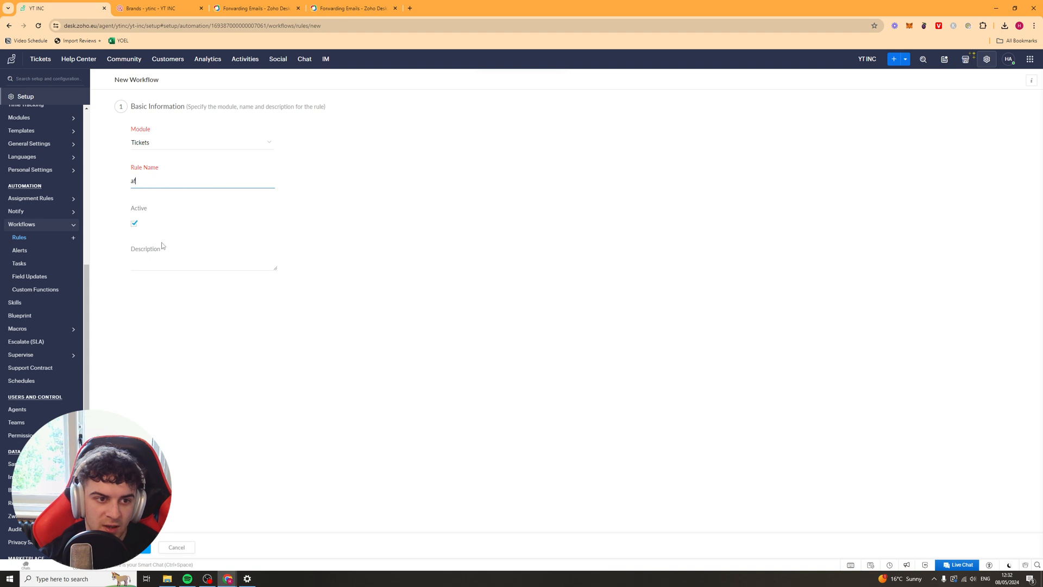
left_click(162, 260)
type("af")
scroll(166, 527, "down", 1)
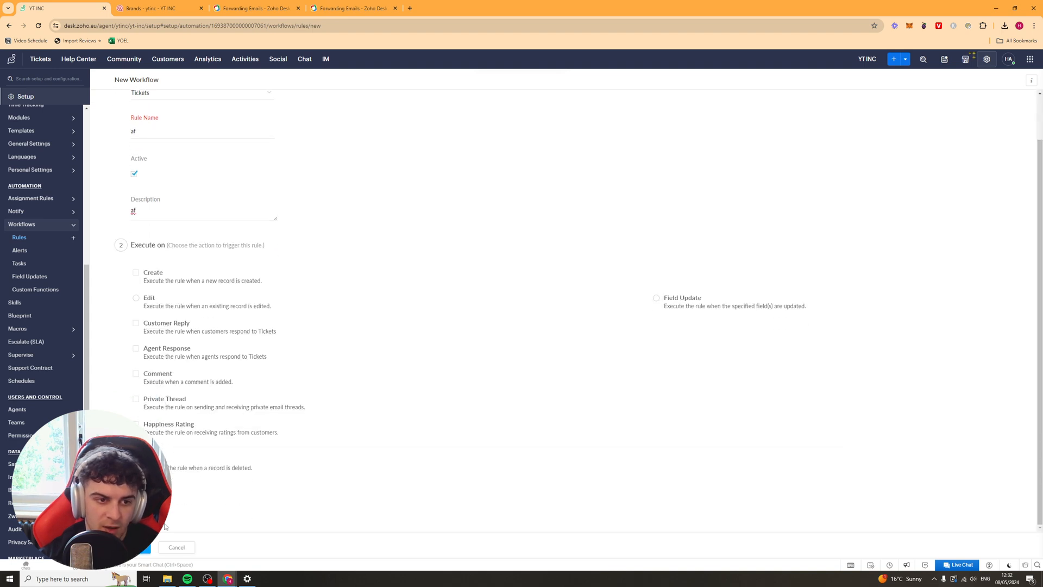
Set the workflow rule to execute on Customer Reply and continue to its criteria
left_click_drag(134, 246, 246, 248)
left_click(240, 247)
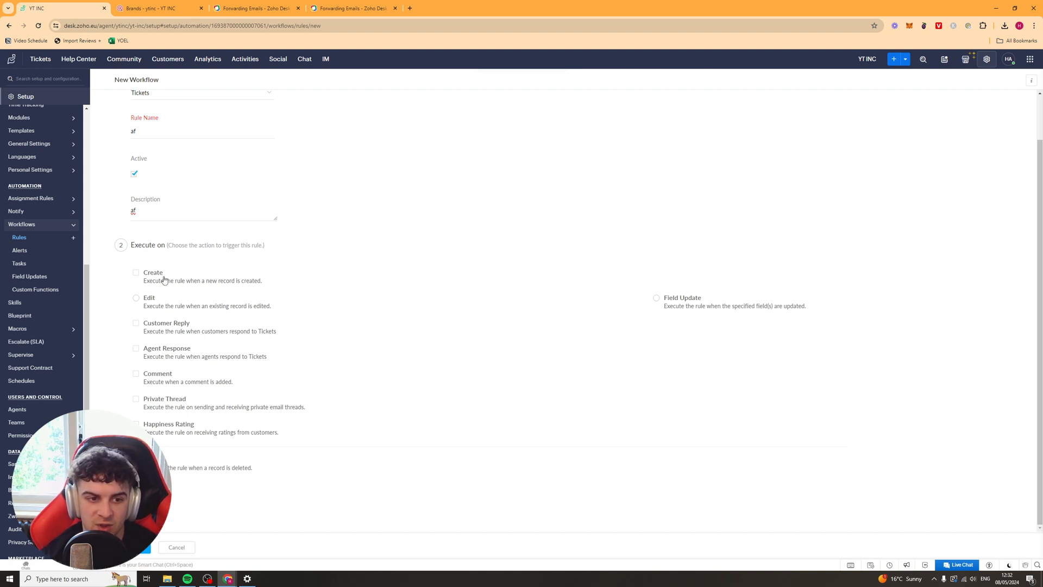
left_click(147, 276)
left_click(144, 281)
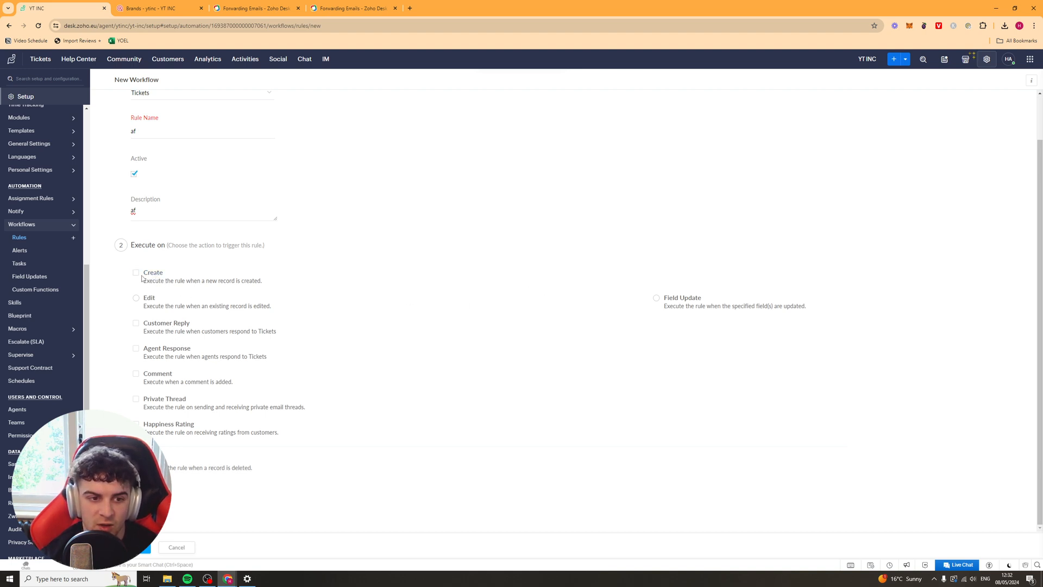
left_click(155, 326)
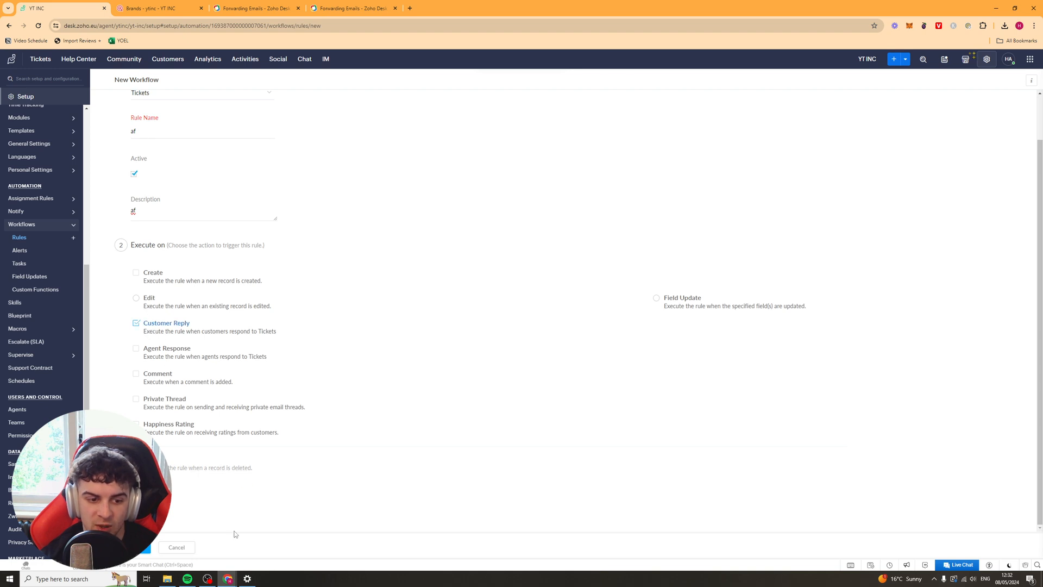
left_click(141, 552)
Add the criterion that Recent Comment contains one of the following words, "placed", and continue to the rule's actions
left_click(189, 498)
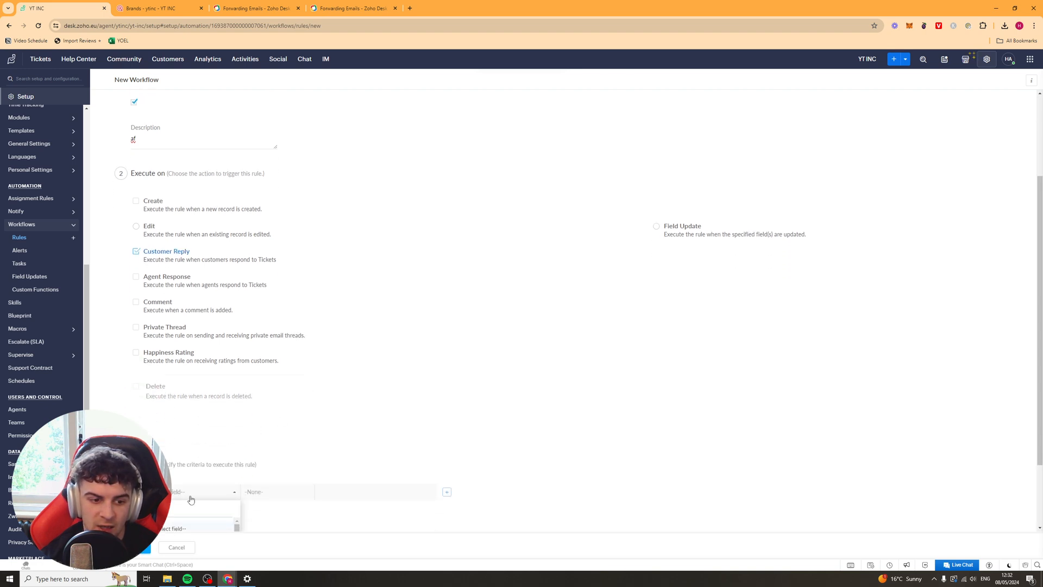
scroll(198, 473, "down", 1)
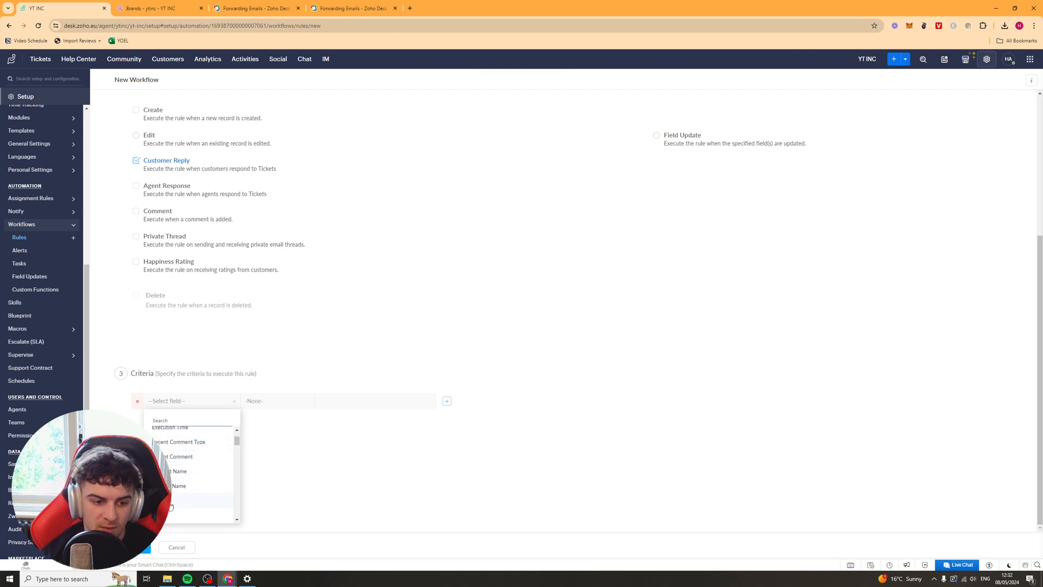
scroll(185, 465, "up", 1)
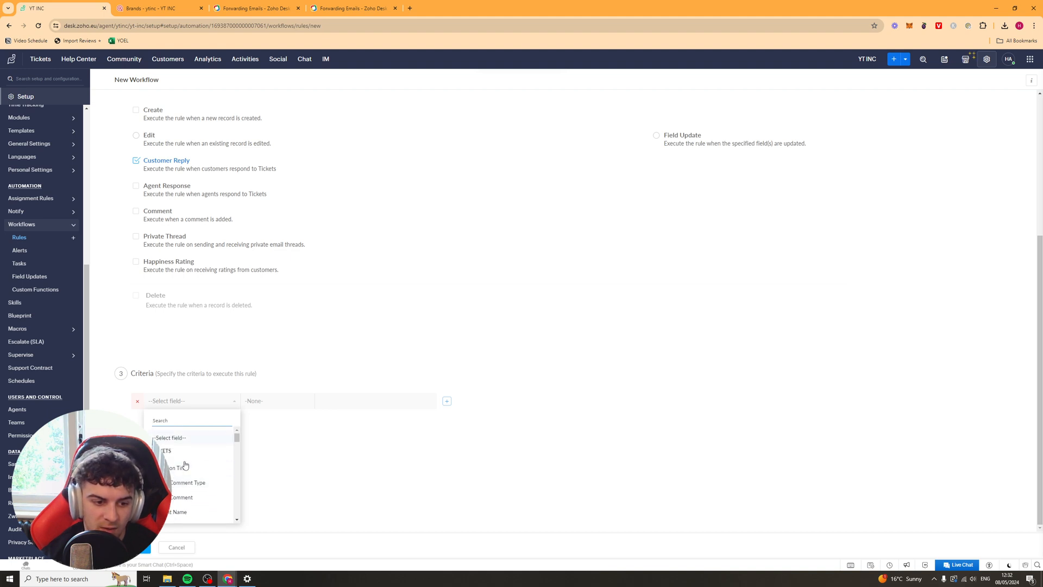
left_click(185, 497)
left_click(312, 495)
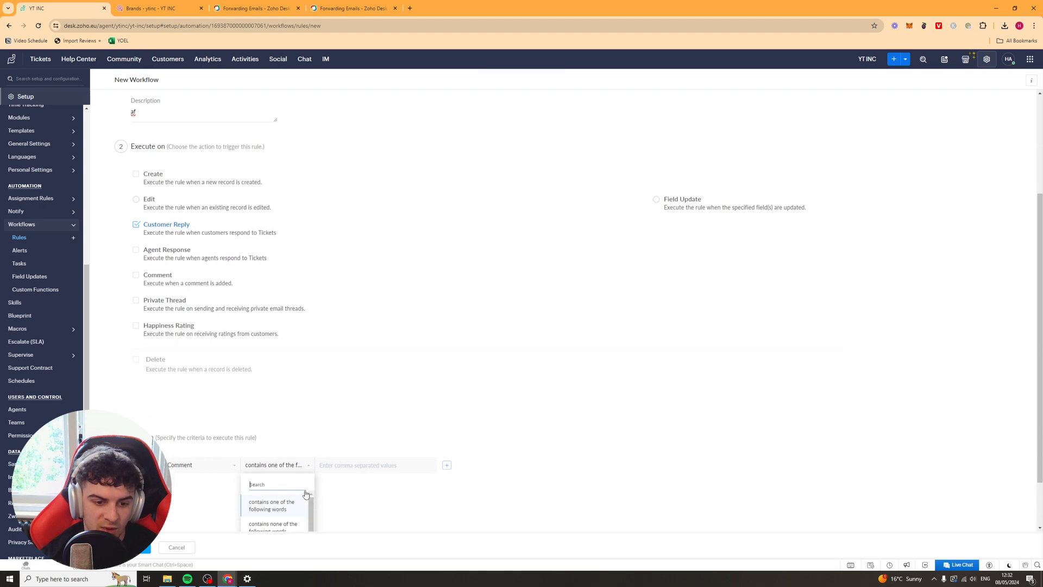
left_click(361, 404)
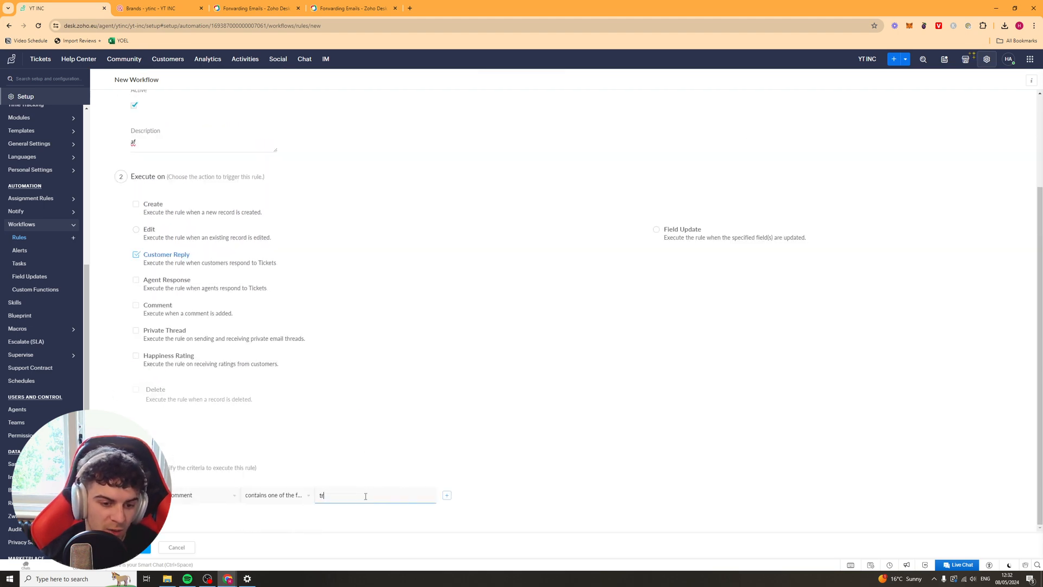
type("placed")
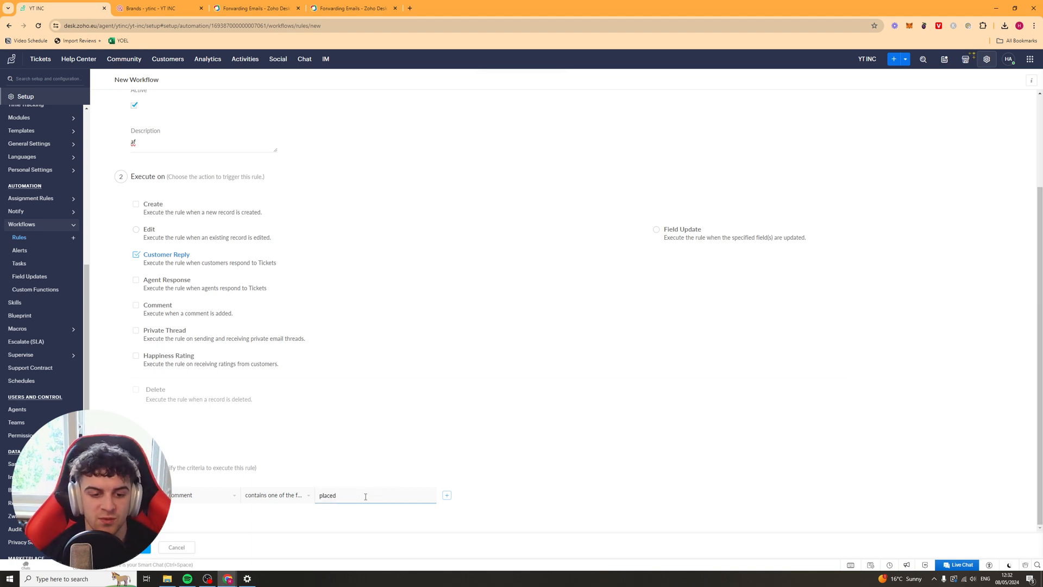
left_click_drag(360, 493, 314, 472)
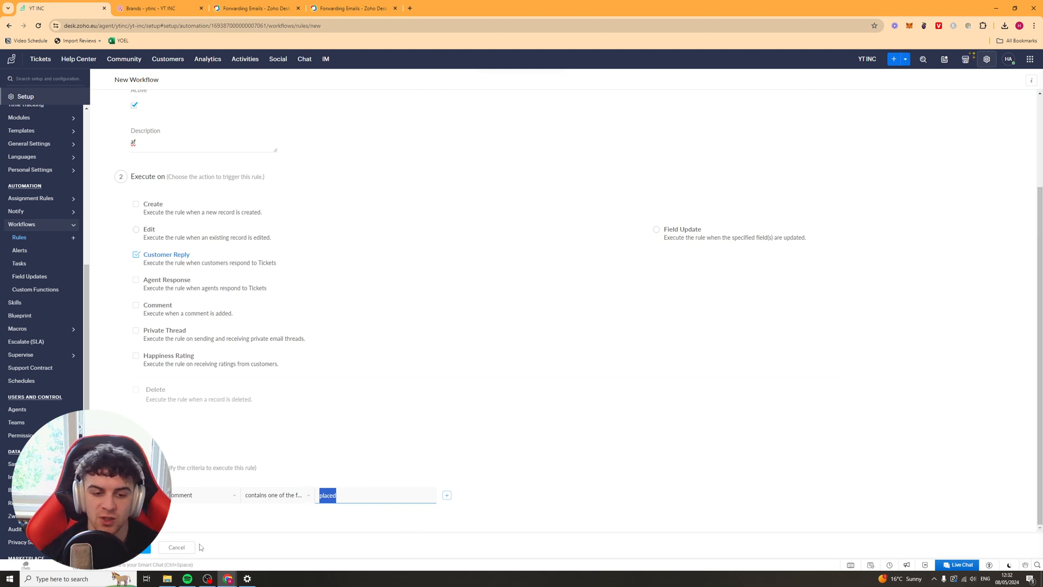
scroll(301, 421, "down", 3)
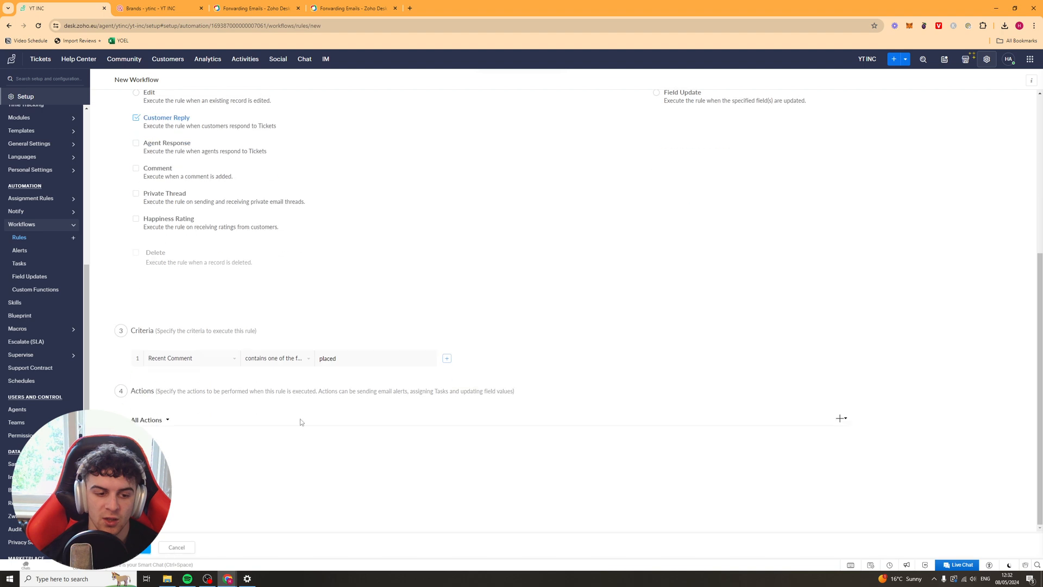
Try to save the workflow rule with the action list showing all actions, Tasks and Alerts in turn
left_click(166, 421)
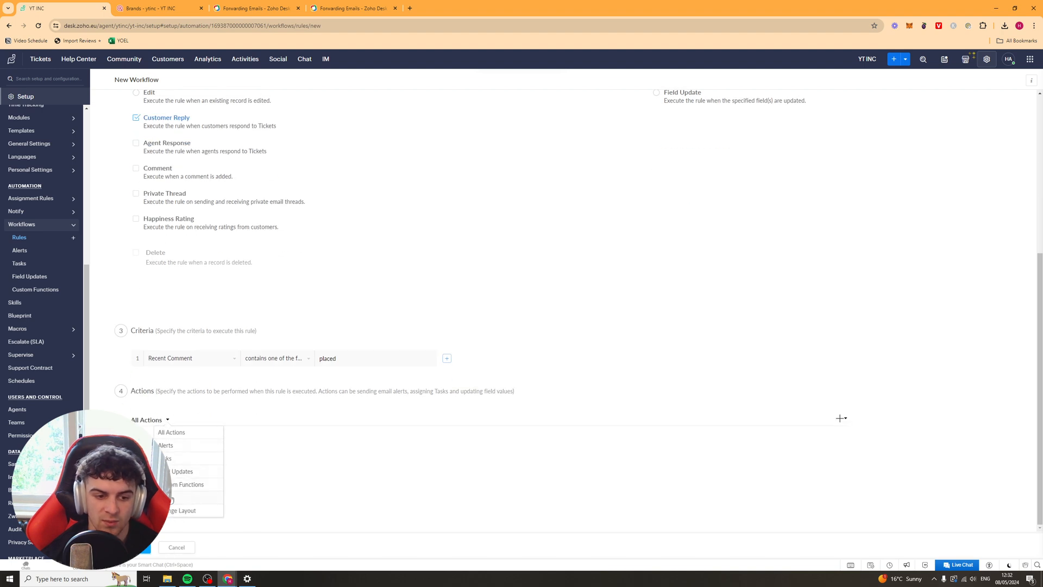
left_click(321, 455)
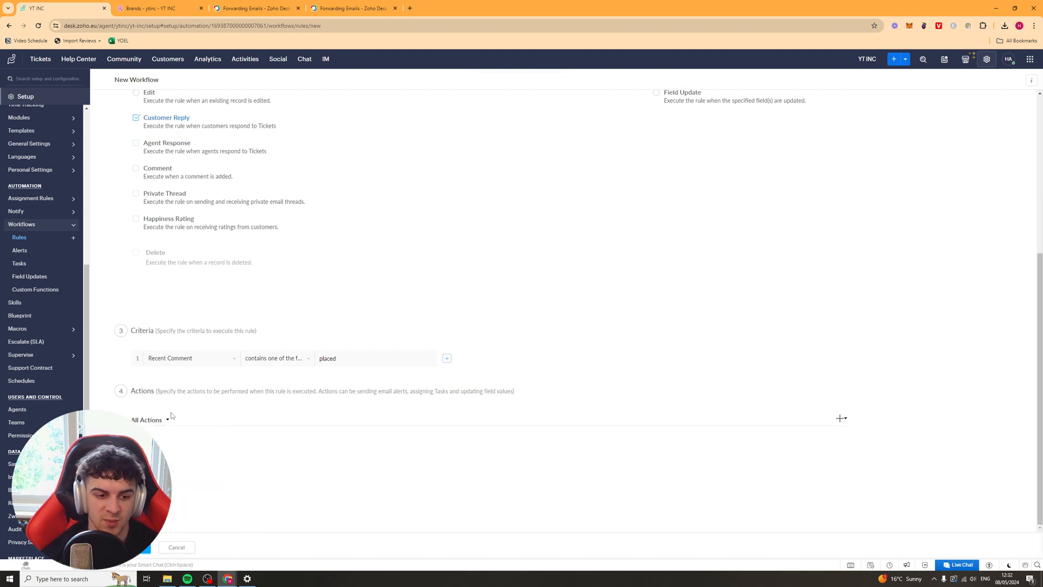
left_click(141, 550)
left_click(455, 252)
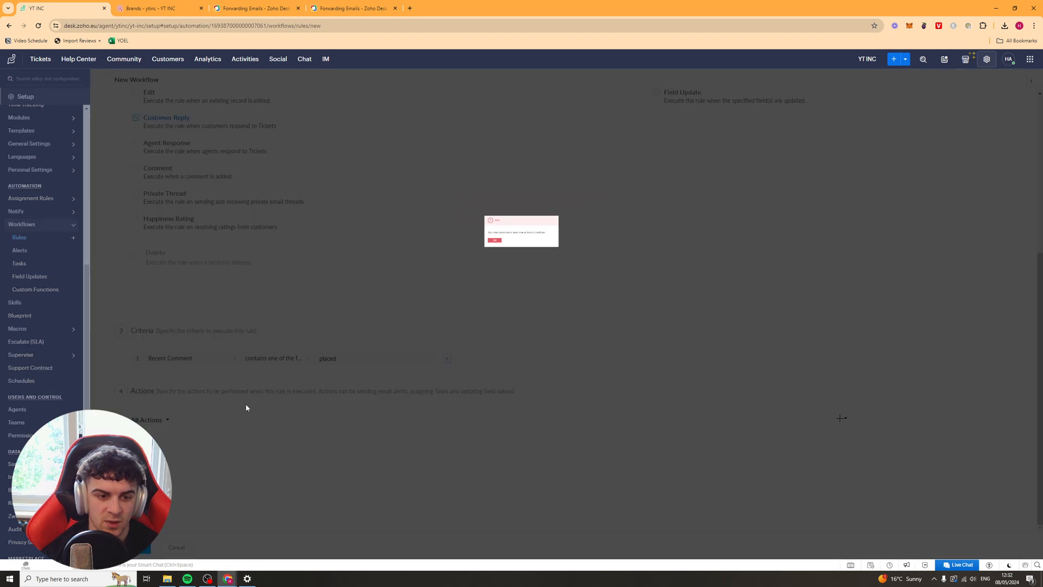
left_click(157, 424)
left_click(180, 467)
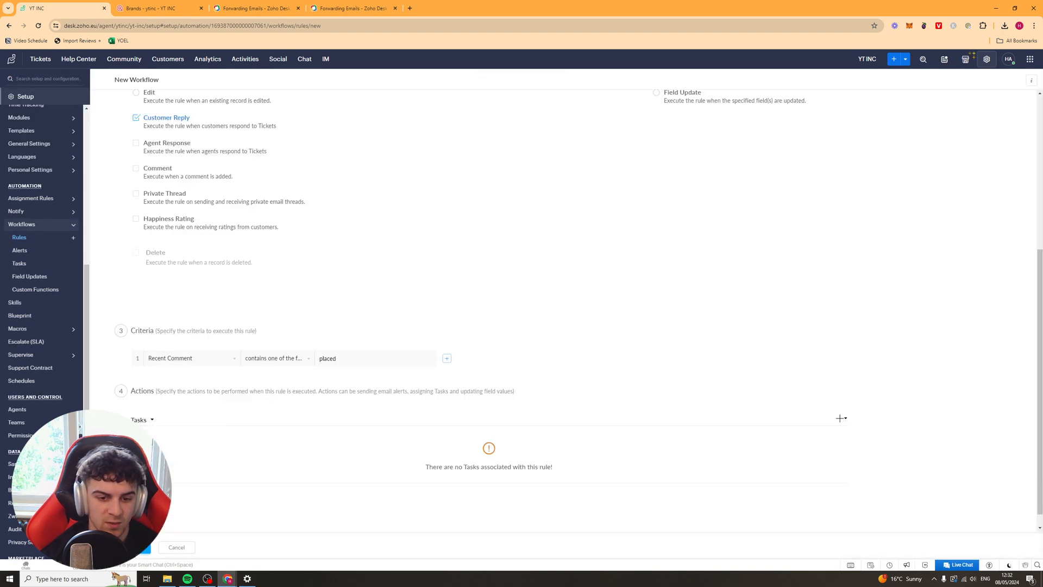
left_click(141, 548)
left_click(459, 253)
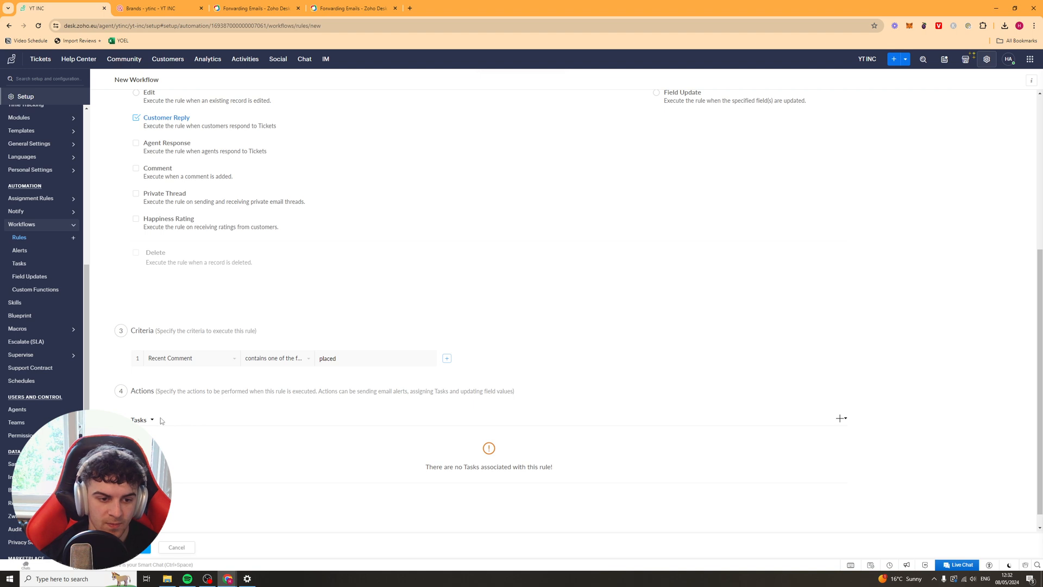
left_click(173, 453)
left_click(141, 549)
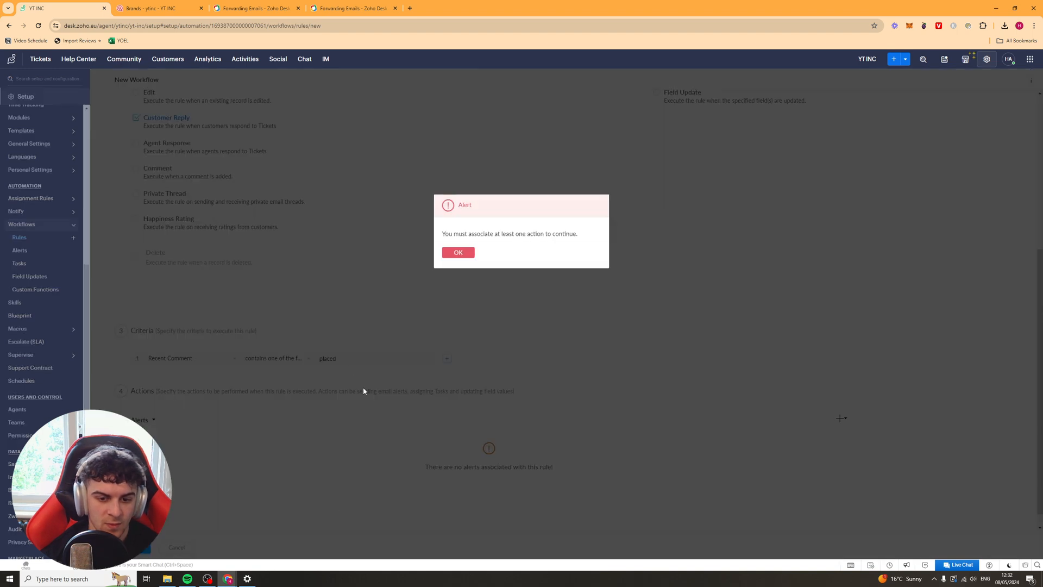
left_click(455, 253)
Leave the unsaved workflow rule and view the Alerts page under Workflows
scroll(522, 245, "up", 5)
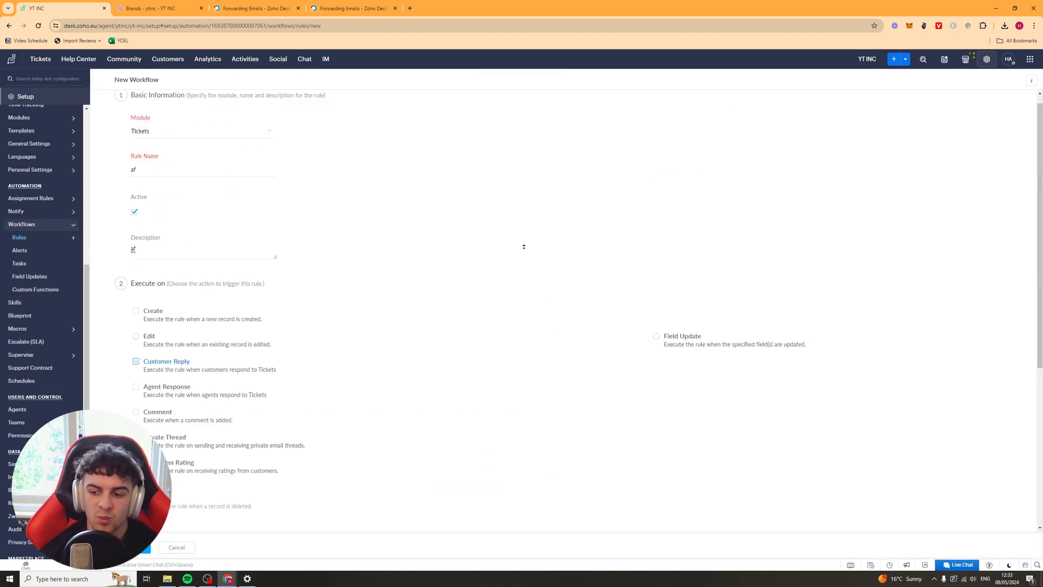
left_click(19, 250)
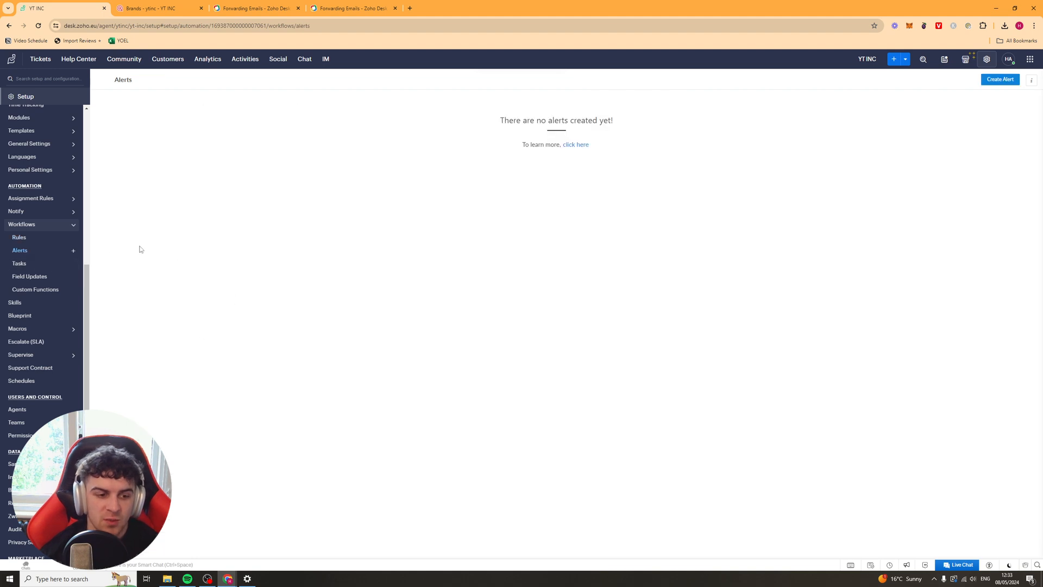
View the Tasks, Field Updates and Custom Functions pages under Workflows, including the modes for configuring a new custom function
left_click(32, 264)
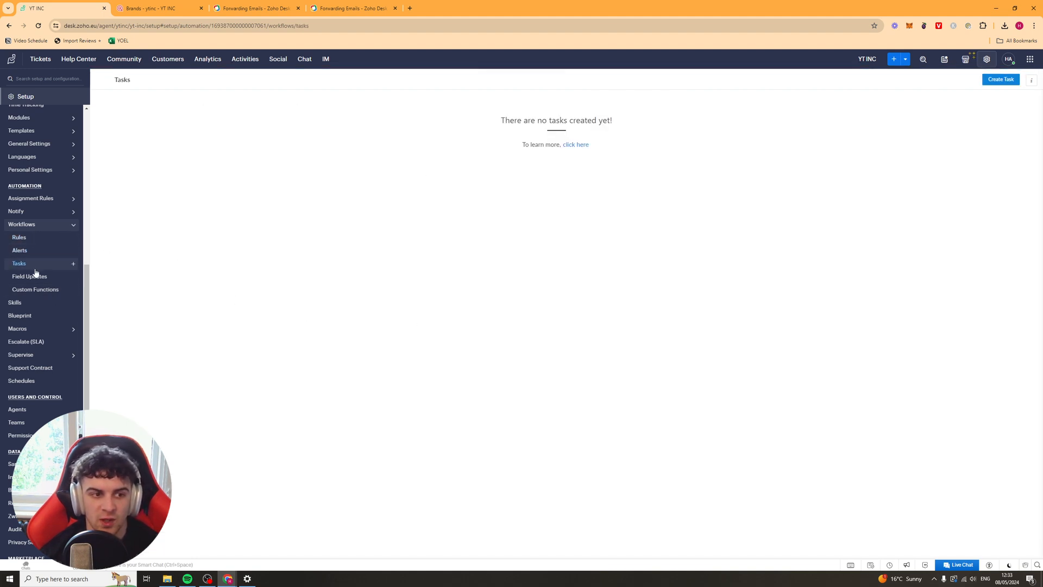
left_click(34, 276)
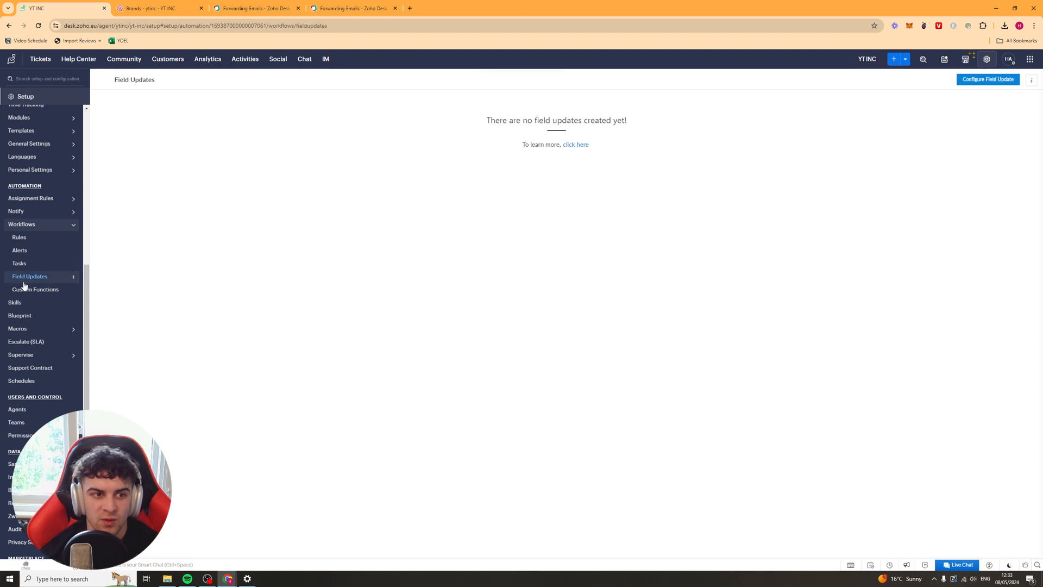
left_click(25, 289)
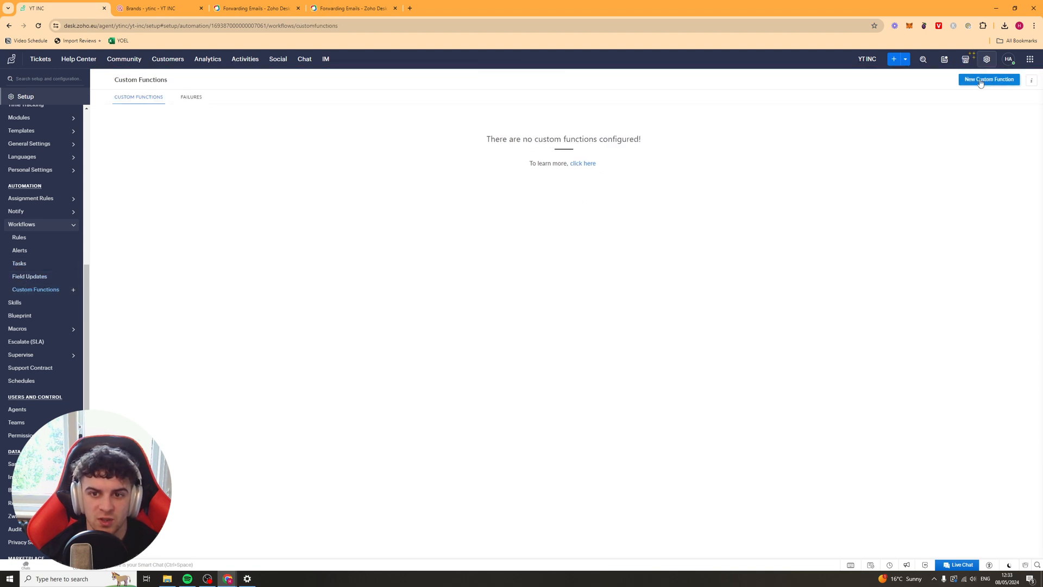
left_click(981, 82)
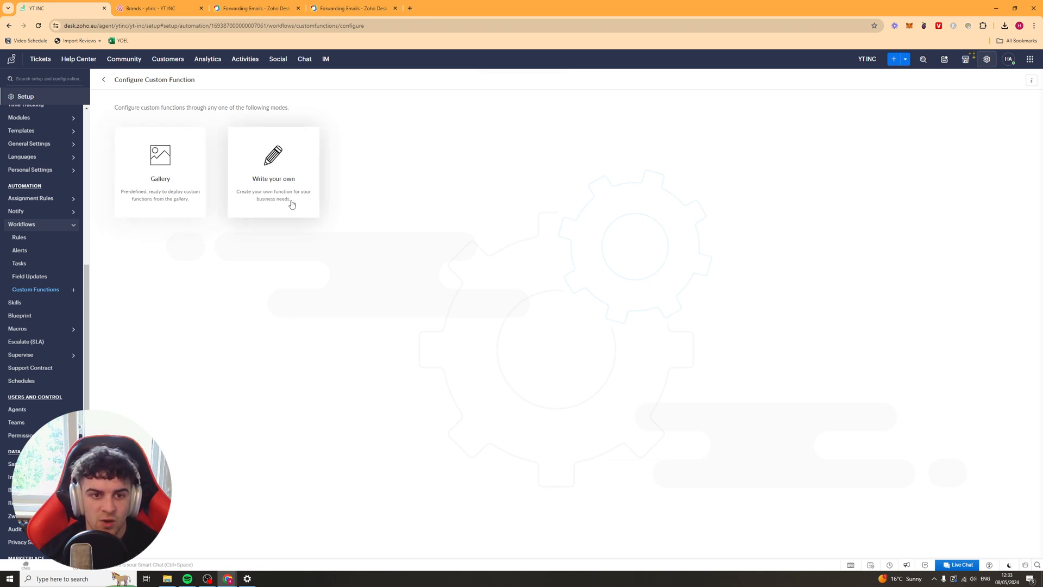
Leave the custom function setup and read the description on the automation Skills page
left_click(33, 302)
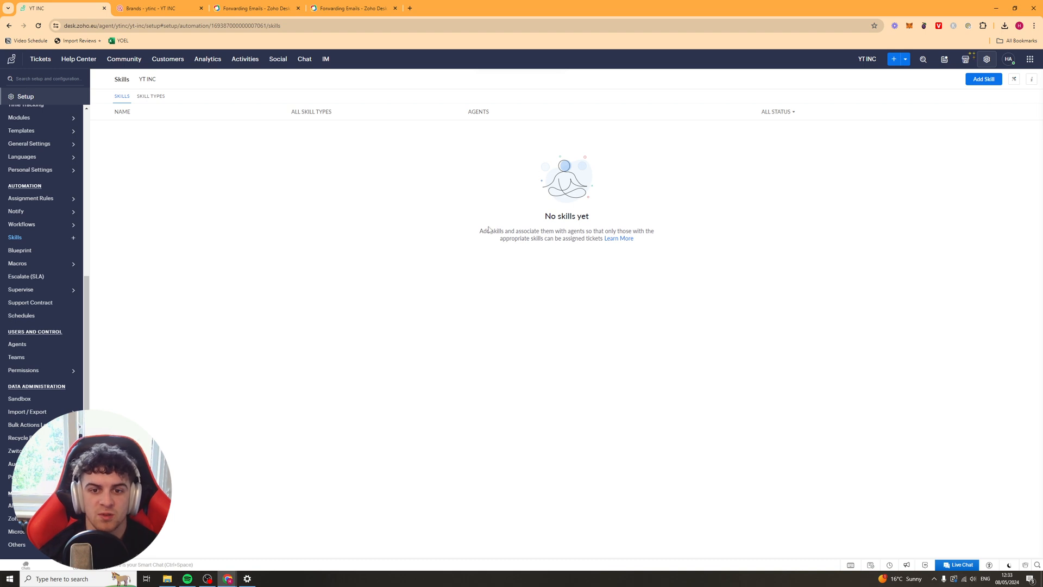
left_click_drag(478, 232, 534, 232)
left_click(546, 232)
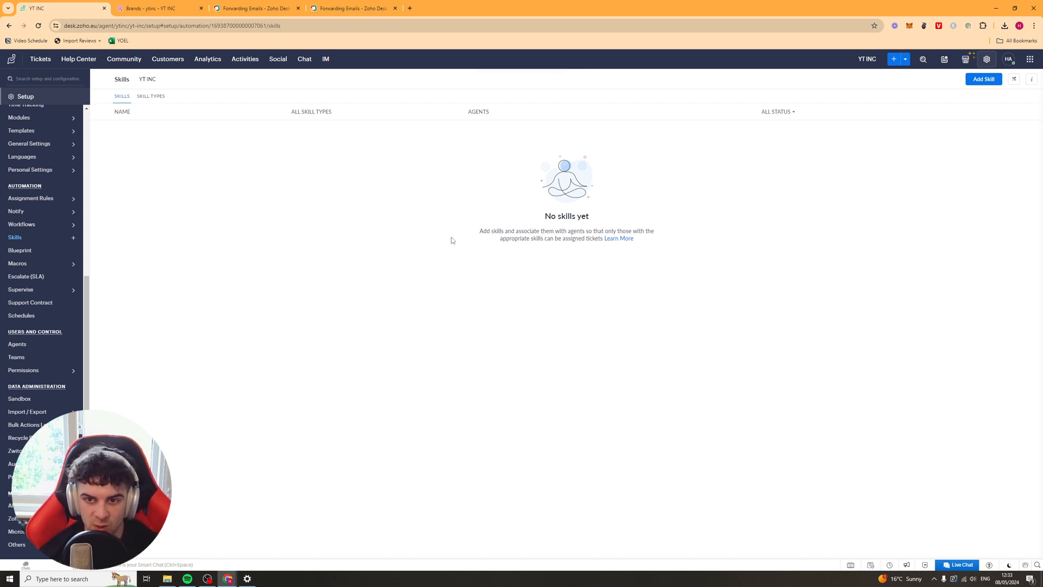
View the Blueprint page and read the See Blueprint in Action description
left_click(48, 251)
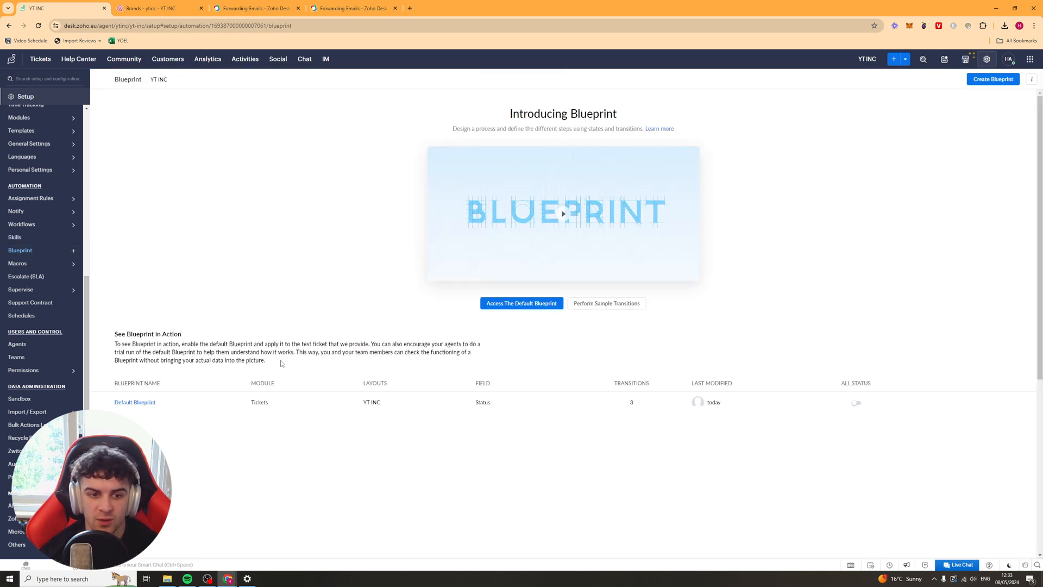
left_click(420, 351)
left_click_drag(231, 357, 313, 364)
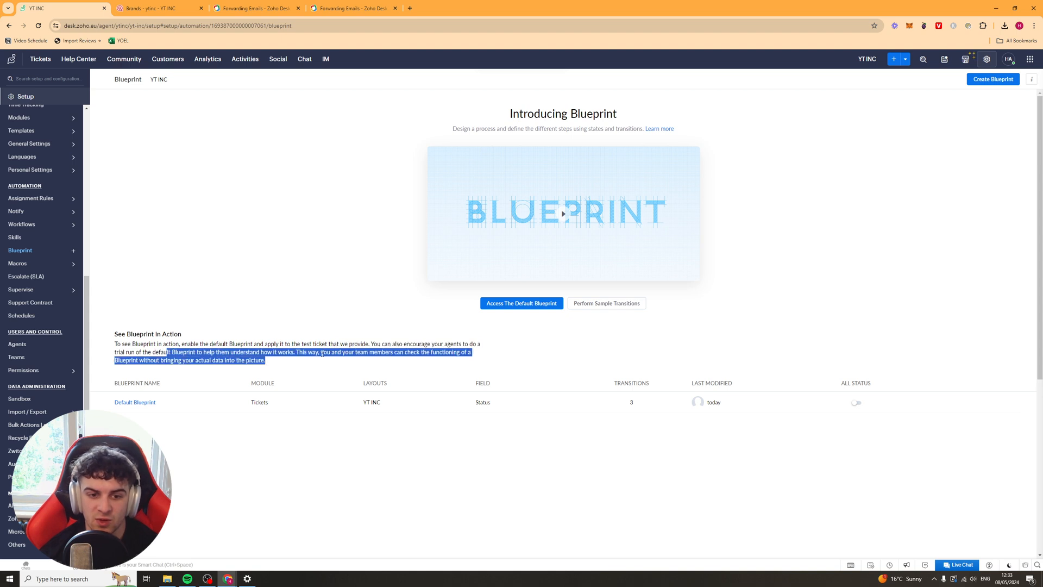
left_click(418, 327)
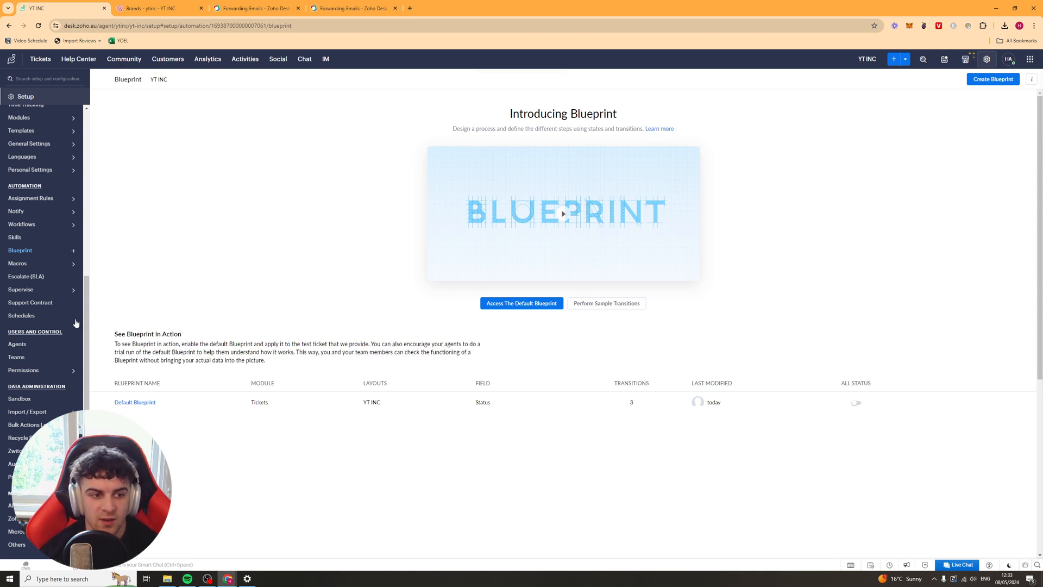
Look through the Macros pages: Rules, Alerts, Tasks, Field Updates and Custom Functions
left_click(30, 264)
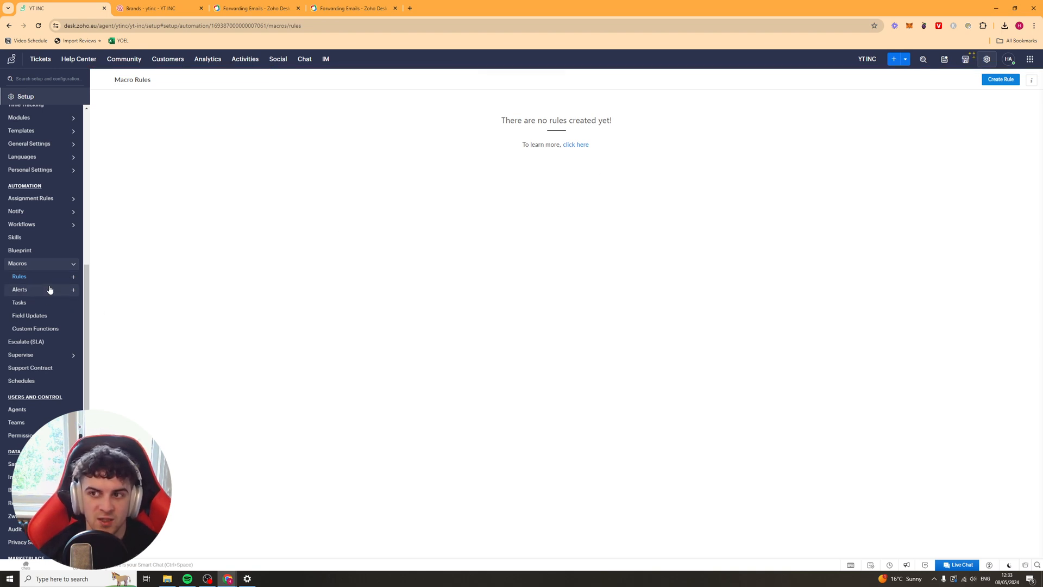
left_click(50, 290)
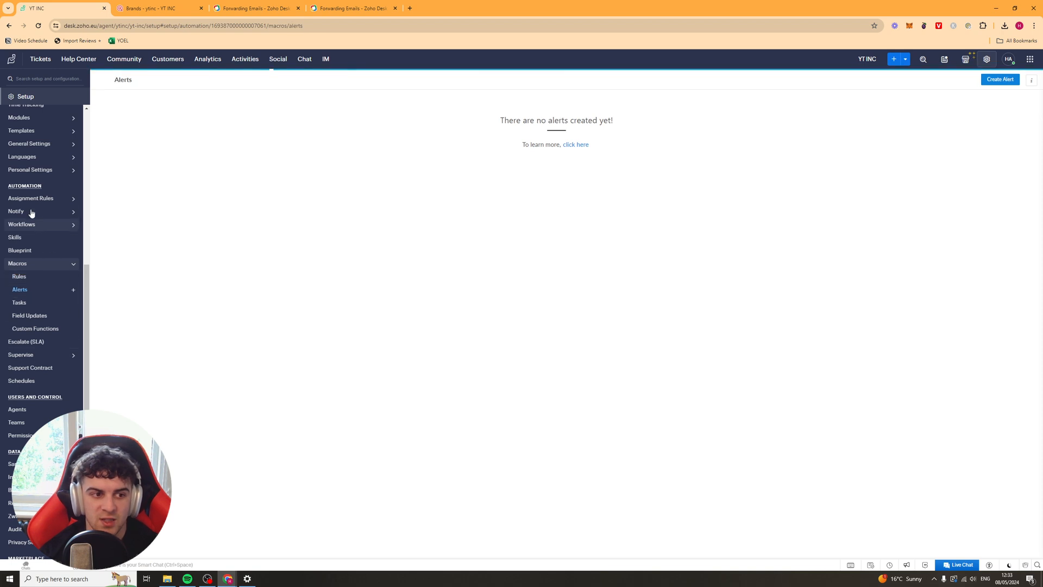
left_click(31, 304)
left_click(30, 316)
left_click(35, 328)
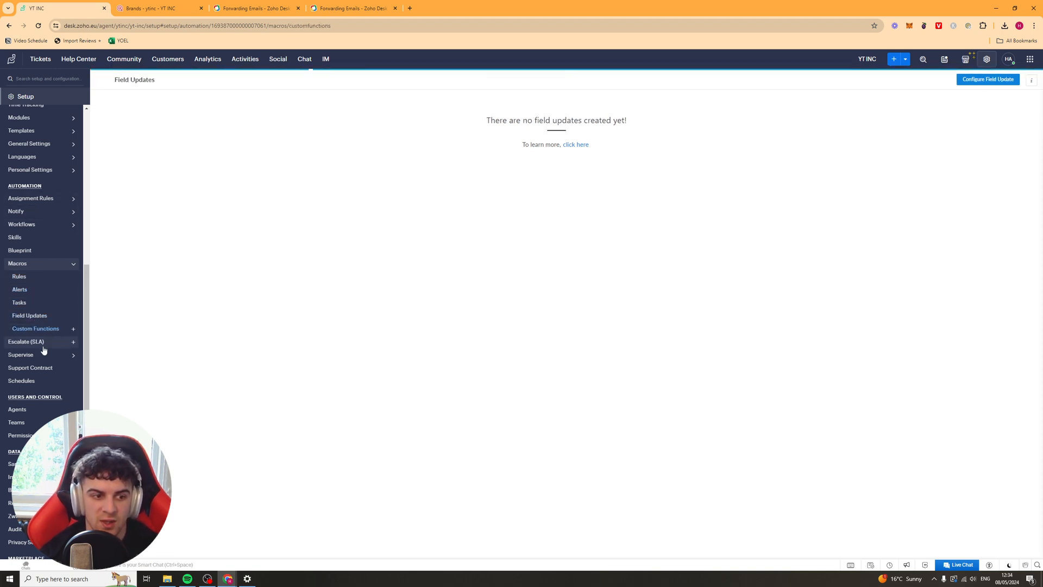
View the remaining automation pages: Escalate (SLA), the Supervise rules, Support Contract and Schedules
left_click(33, 341)
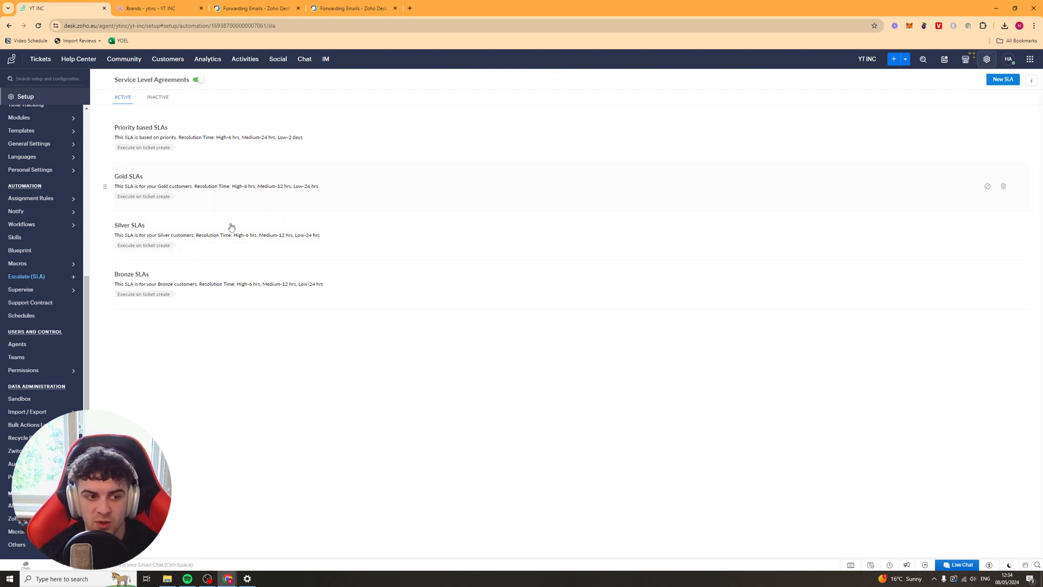
left_click(33, 290)
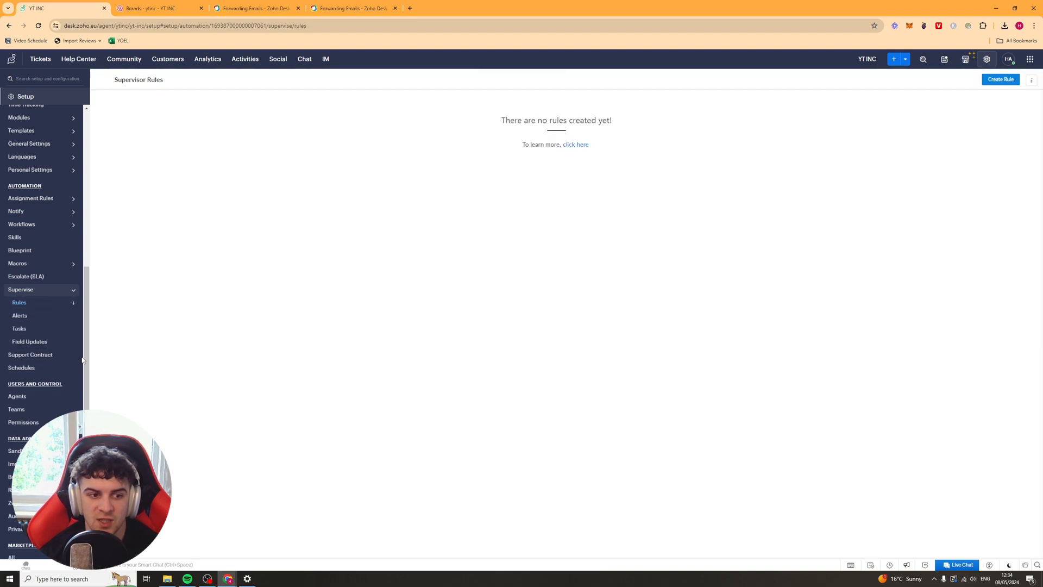
left_click(46, 355)
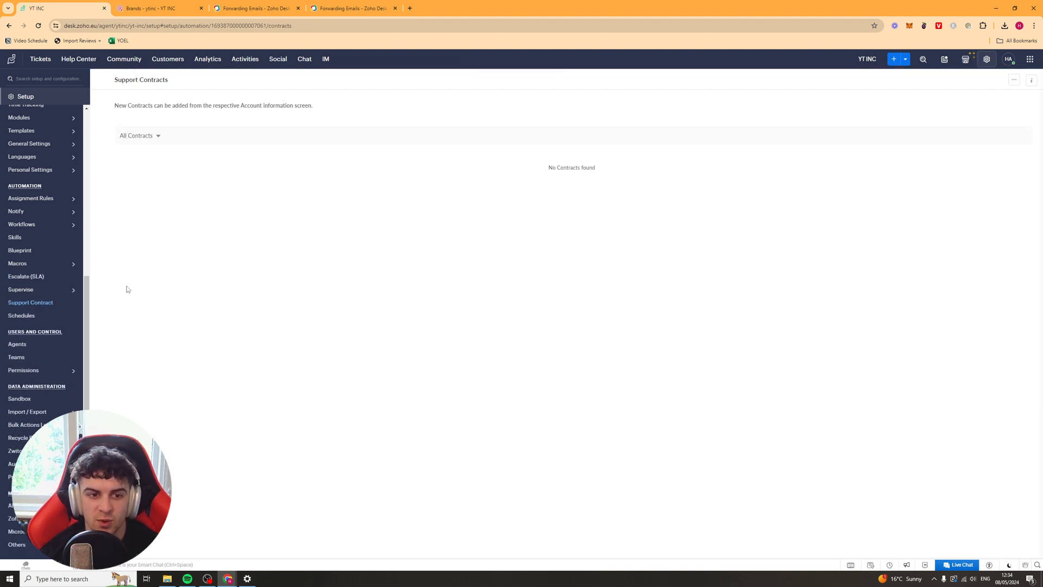
left_click(24, 315)
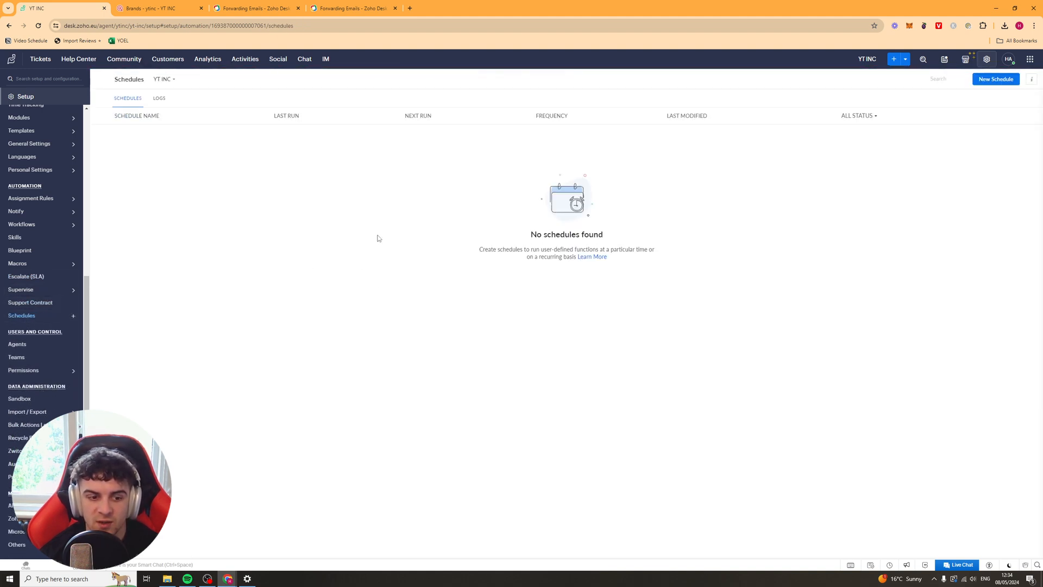
Look through the Data Administration pages for Sandbox, Import / Export, Bulk Actions Log and Recycle Bin
scroll(41, 333, "down", 1)
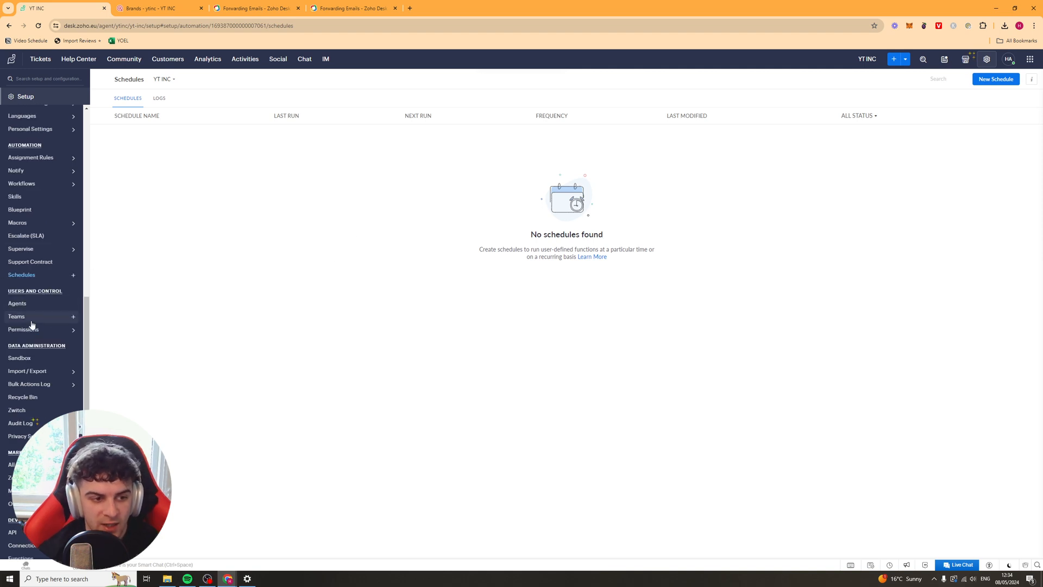
scroll(41, 335, "down", 1)
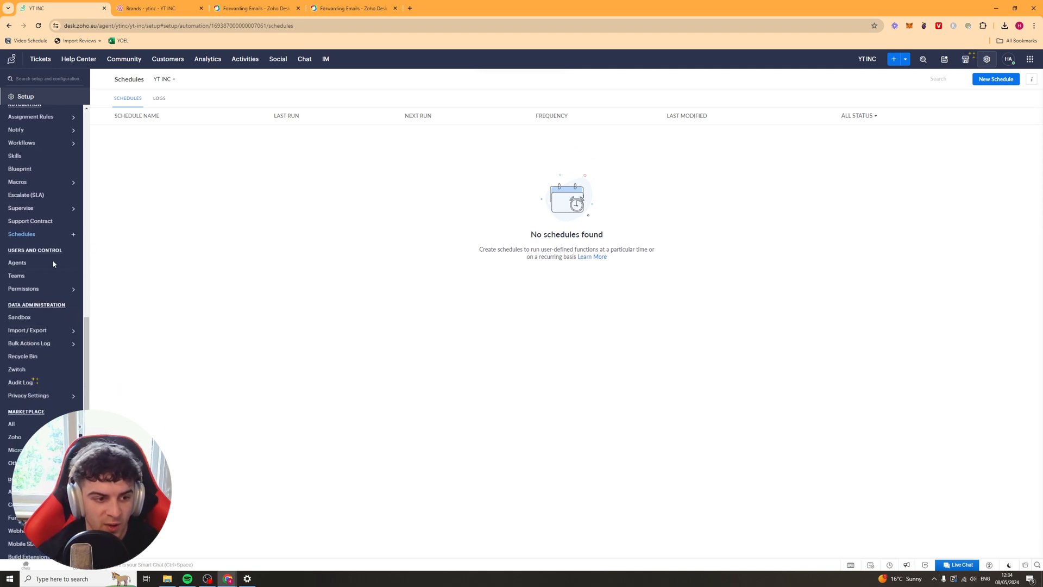
left_click(36, 308)
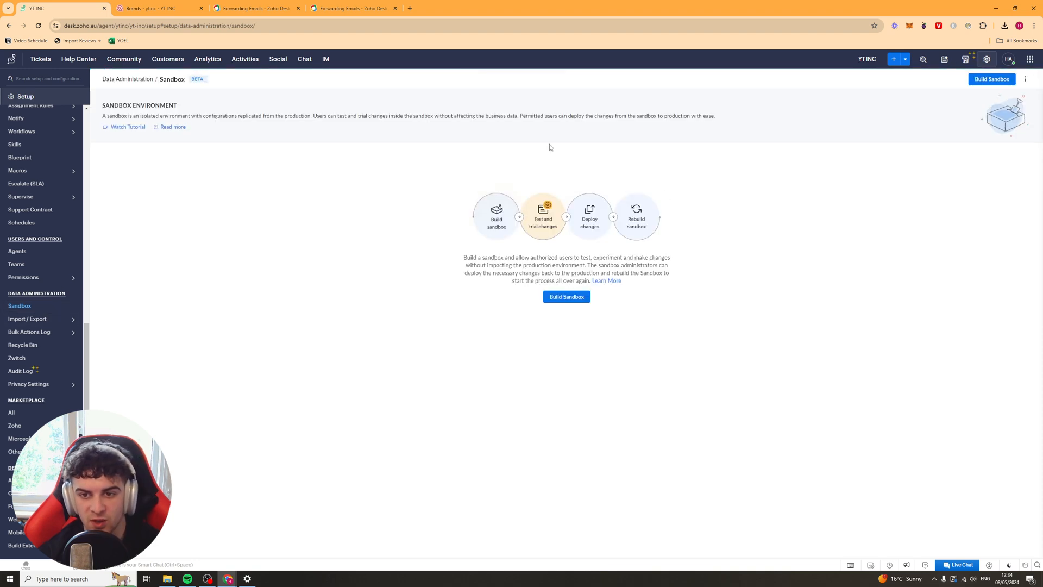
left_click(43, 321)
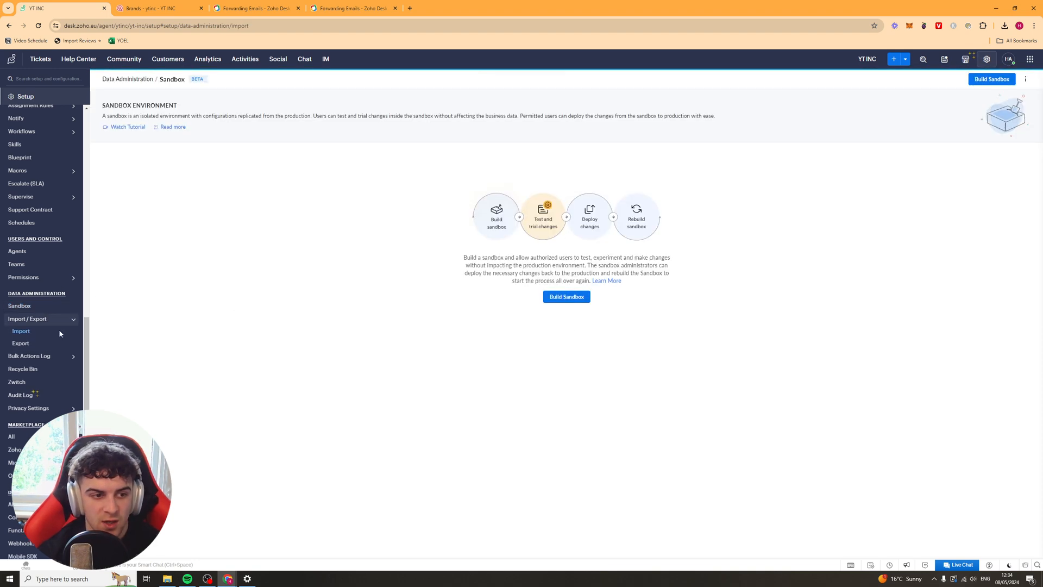
left_click(46, 358)
left_click(24, 357)
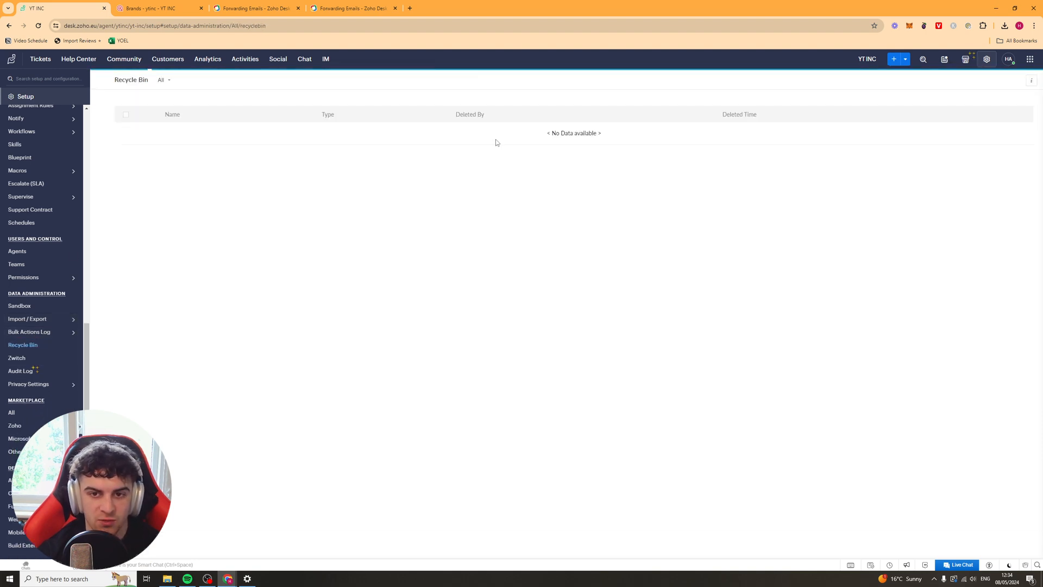
Read the Zwitch data migration description, check the Audit Log page and return to Zwitch
left_click(26, 358)
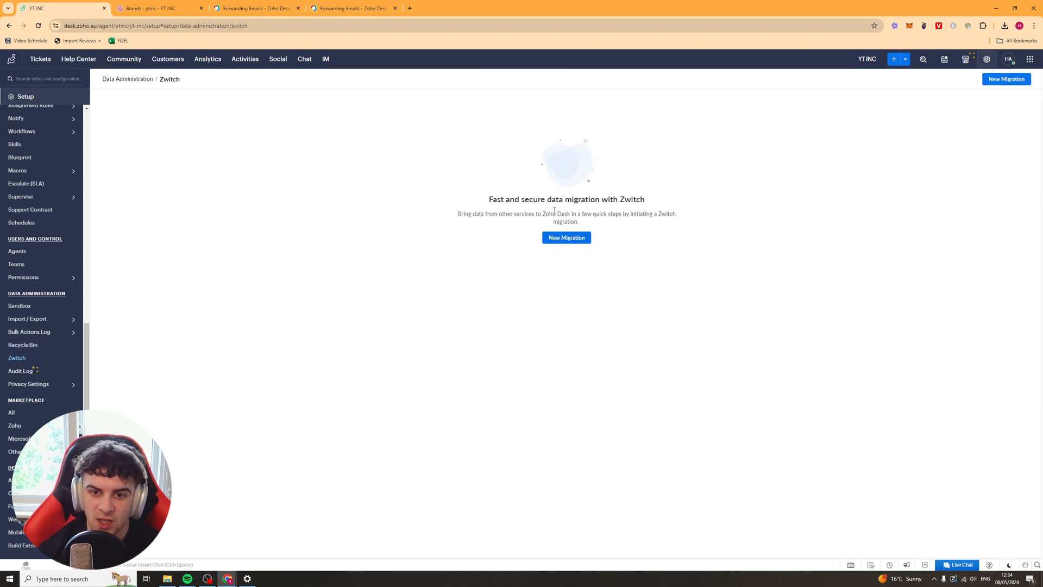
left_click_drag(481, 214, 590, 213)
triple_click(623, 214)
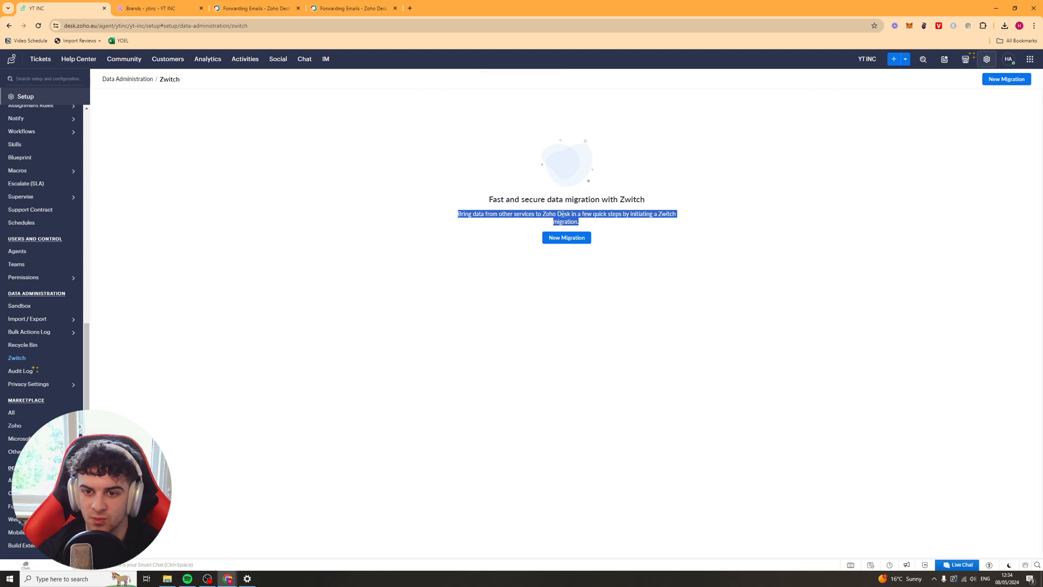
left_click(622, 214)
left_click(40, 372)
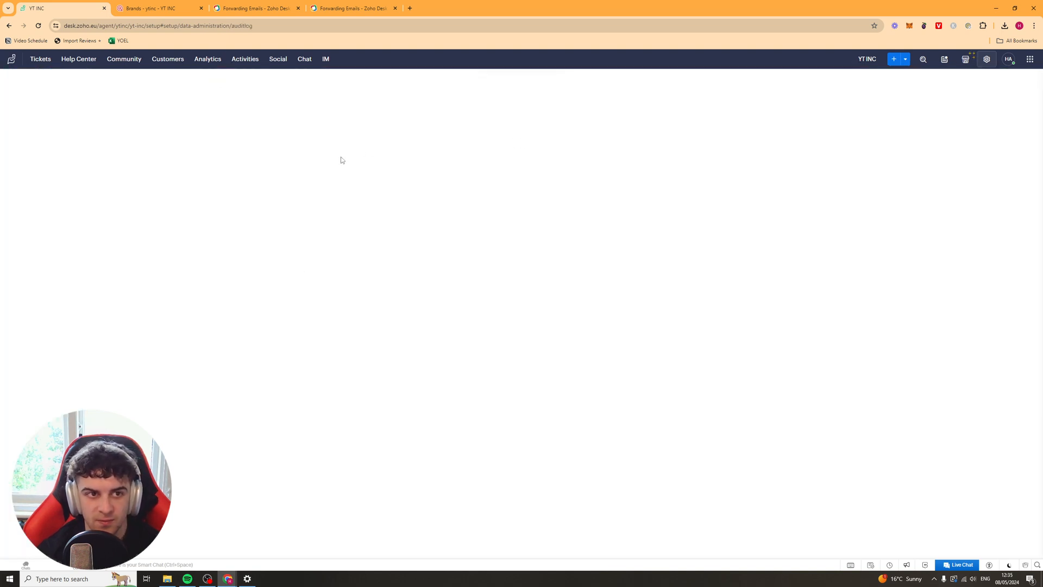
key("alt+Left")
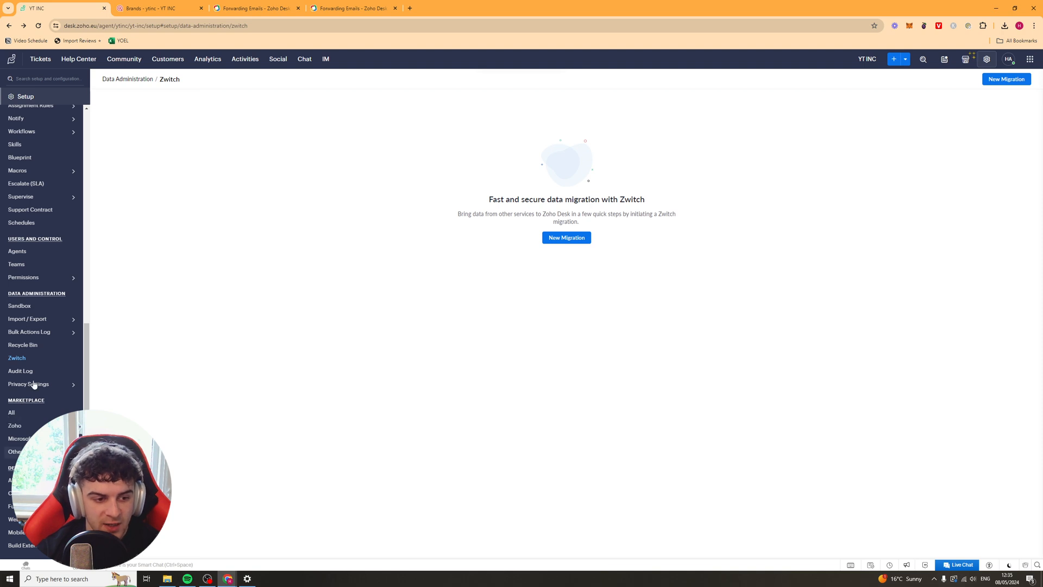
Browse all Marketplace extensions from Sales & Marketing through to the Automation category
left_click(11, 412)
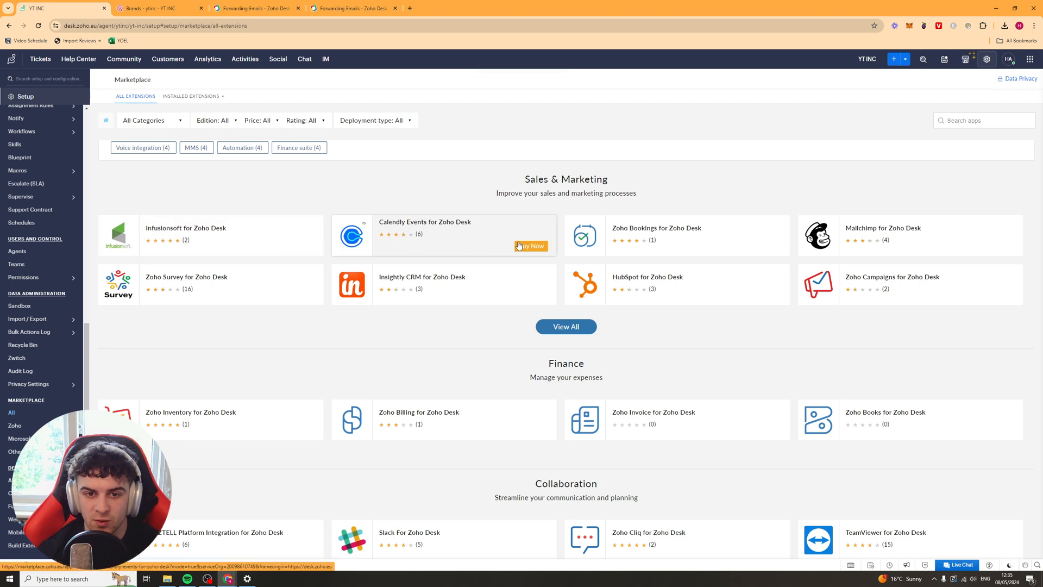
scroll(409, 224, "down", 5)
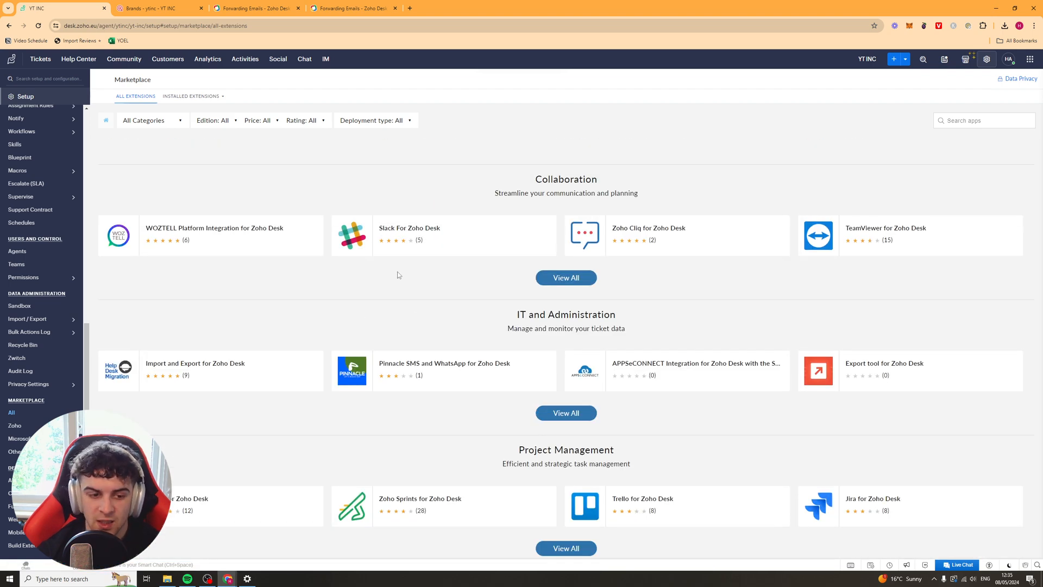
scroll(398, 274, "down", 20)
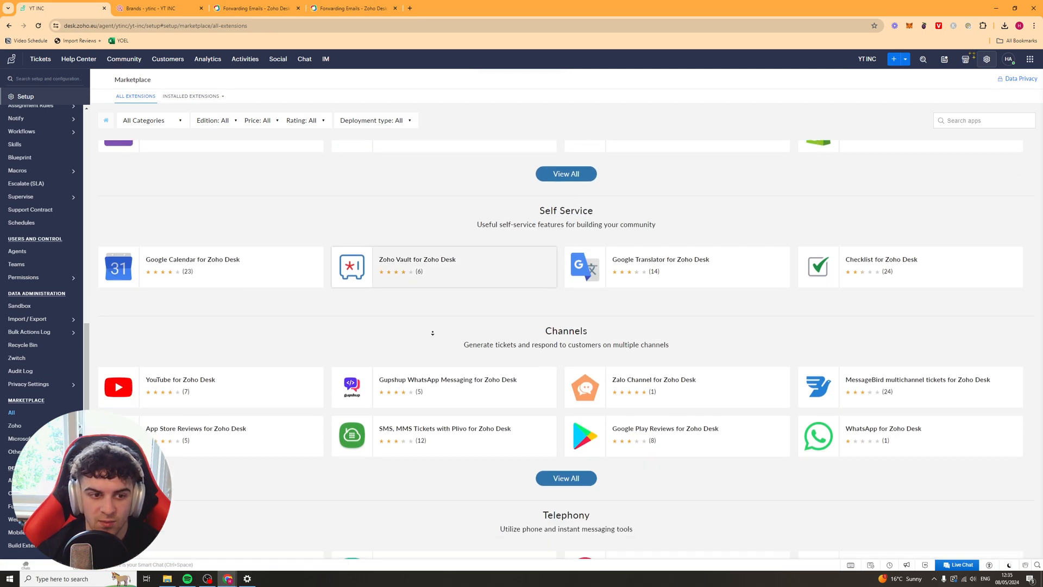
scroll(381, 271, "up", 2)
scroll(402, 217, "down", 16)
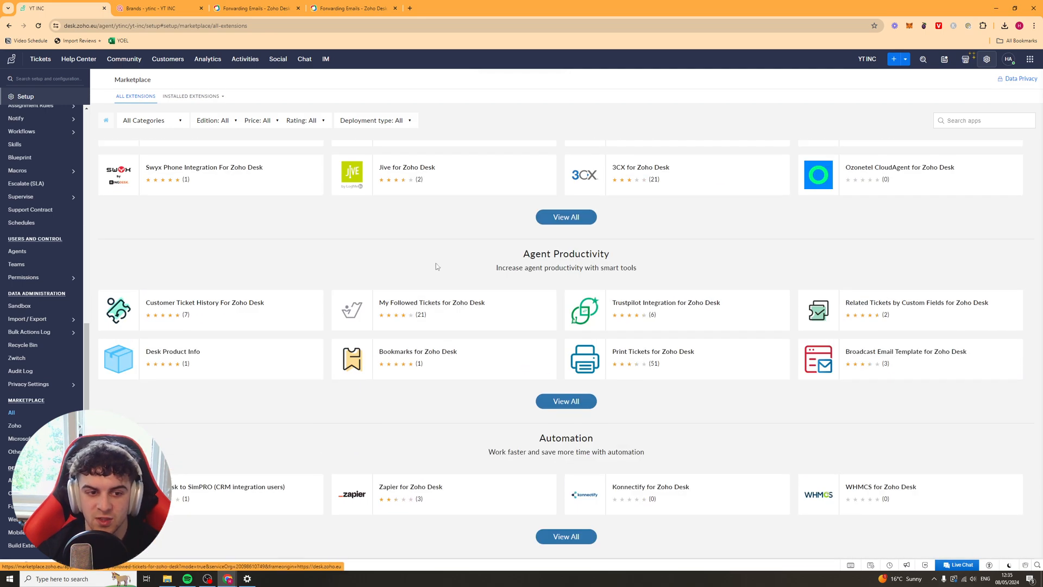
scroll(391, 87, "up", 20)
scroll(21, 227, "up", 8)
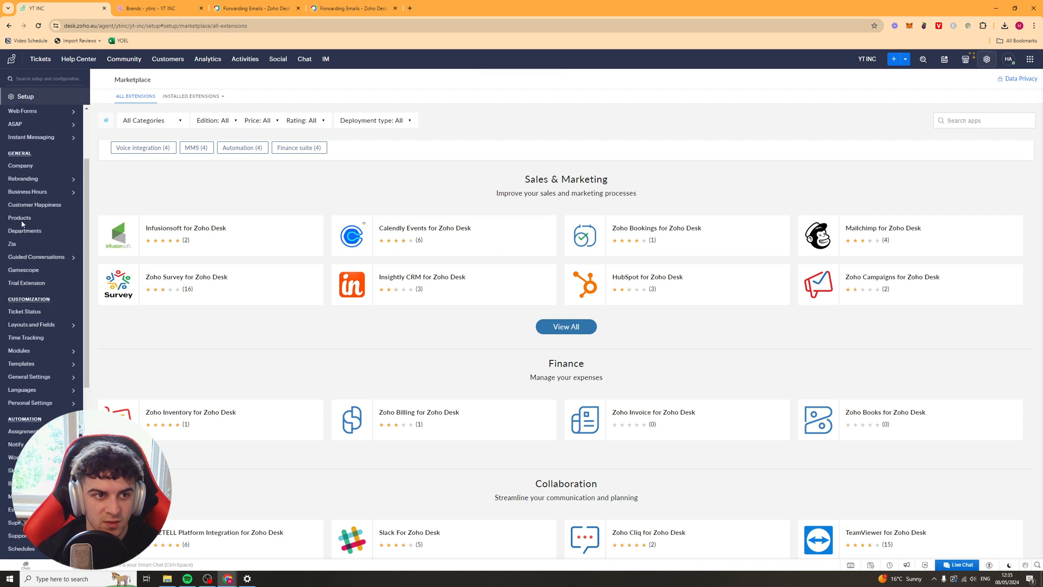
Leave setup for the tickets area and view All Tickets, the Agent Queue, the Team Queue and Tags
left_click(40, 59)
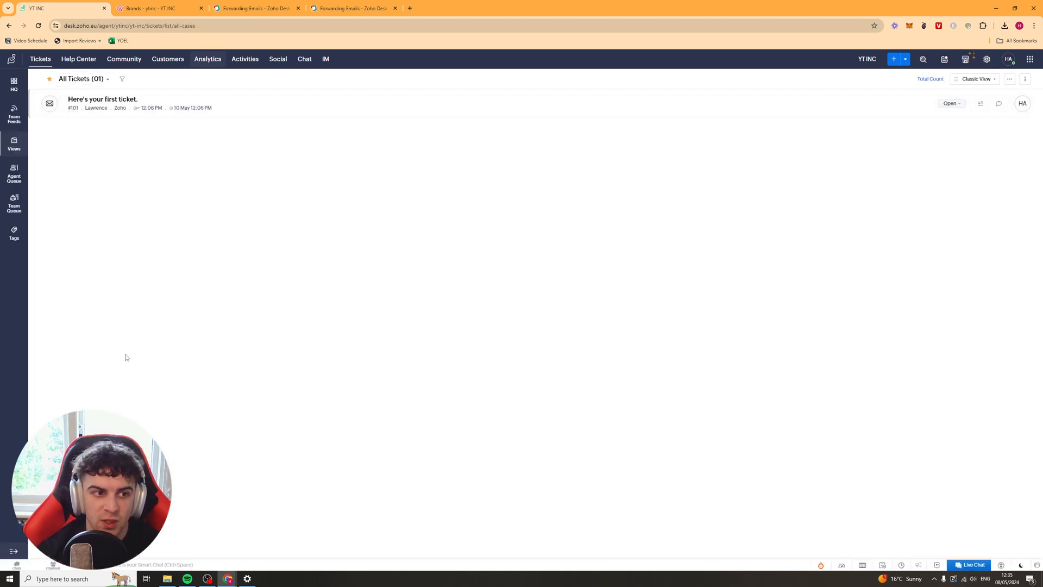
left_click(15, 174)
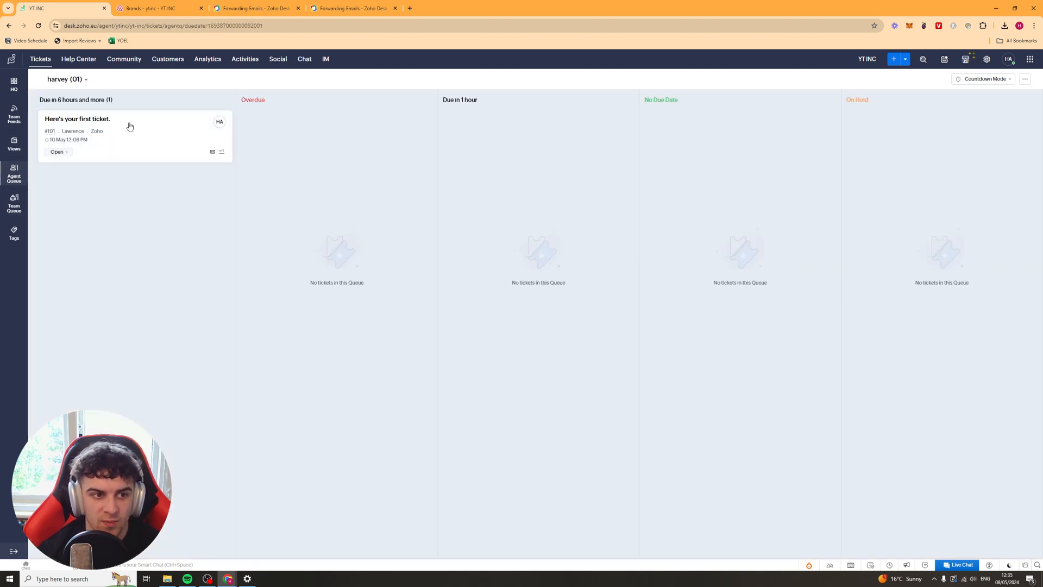
left_click(16, 205)
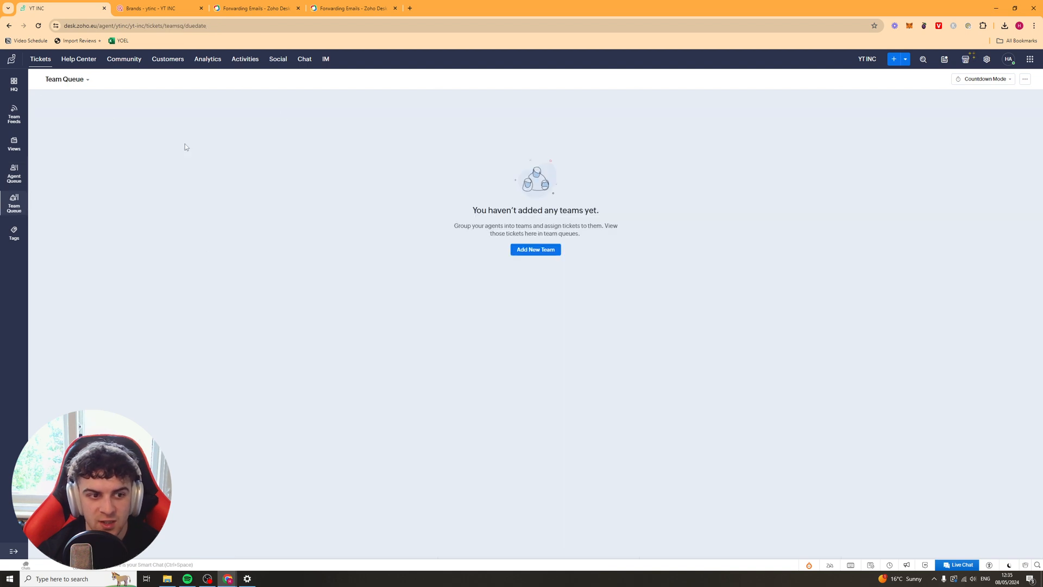
left_click(16, 232)
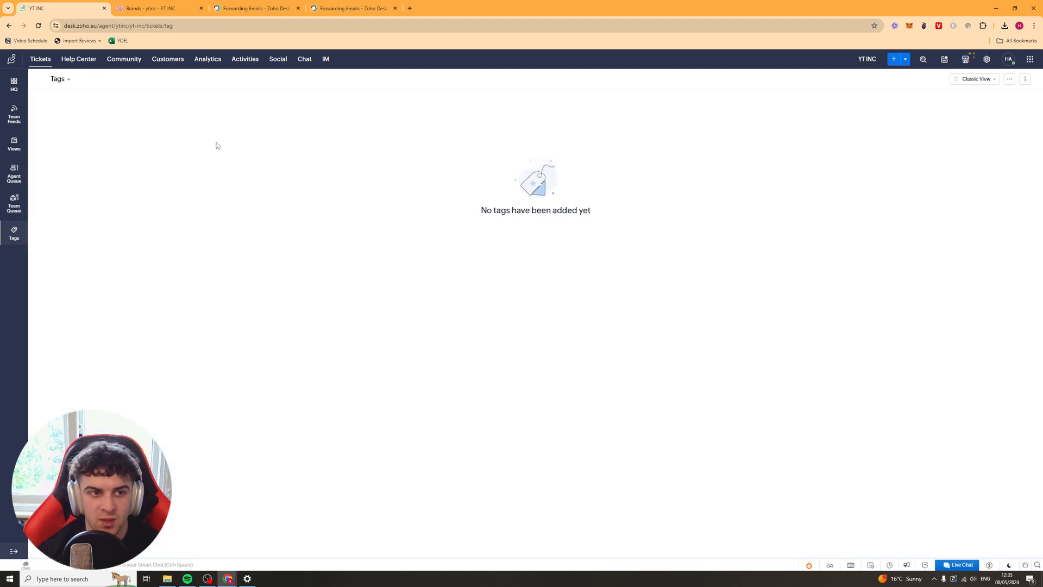
View the Help Center, Community and Customers sections, ending on the Analytics overview dashboard
left_click(79, 59)
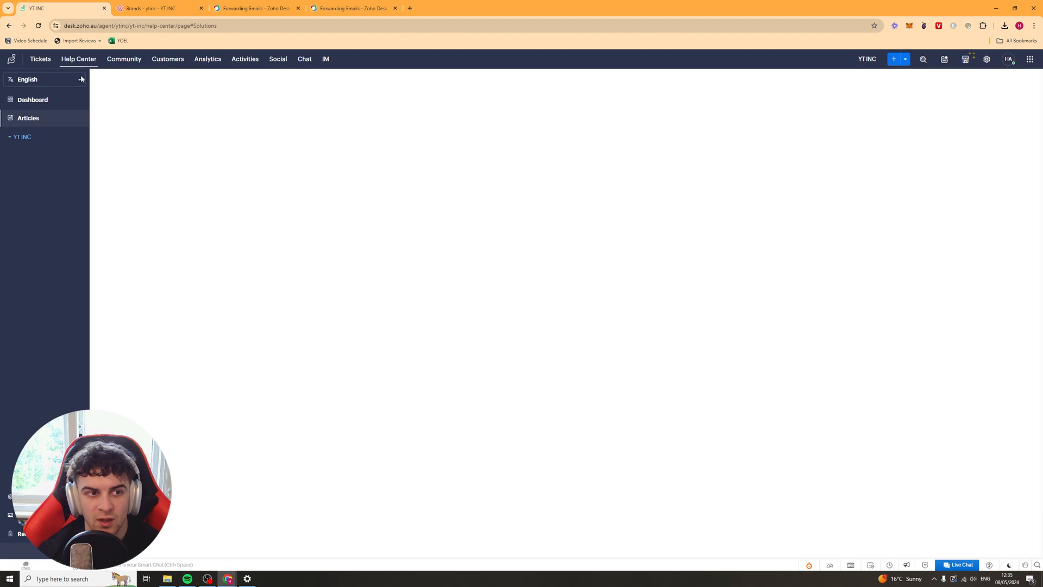
left_click(124, 59)
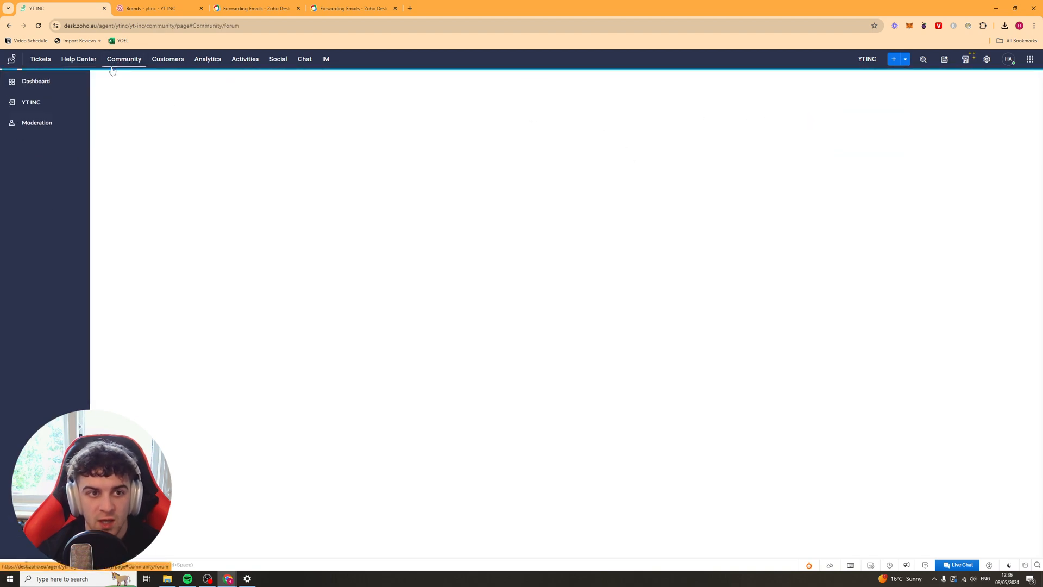
left_click(172, 61)
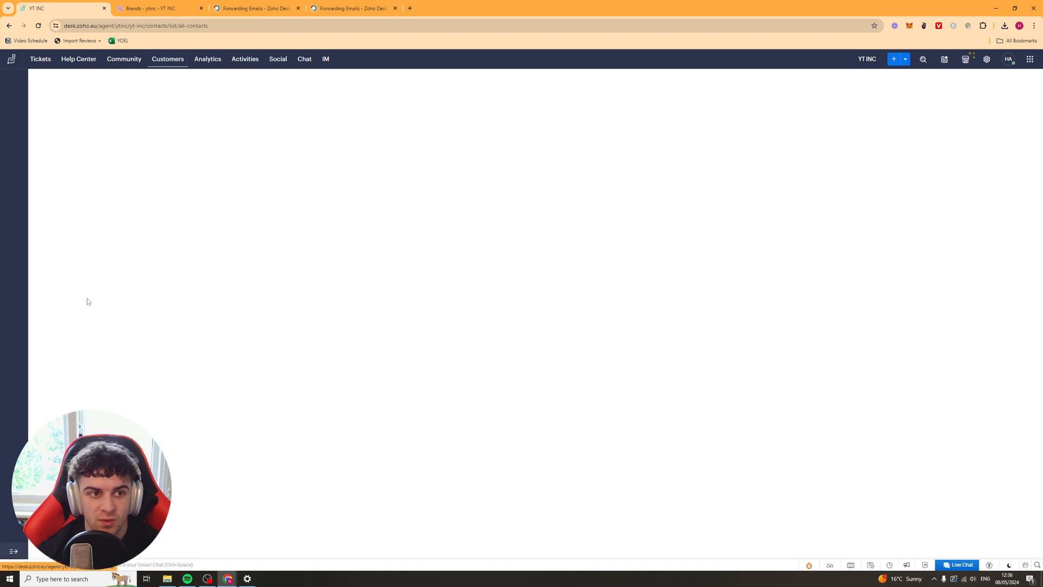
left_click(198, 60)
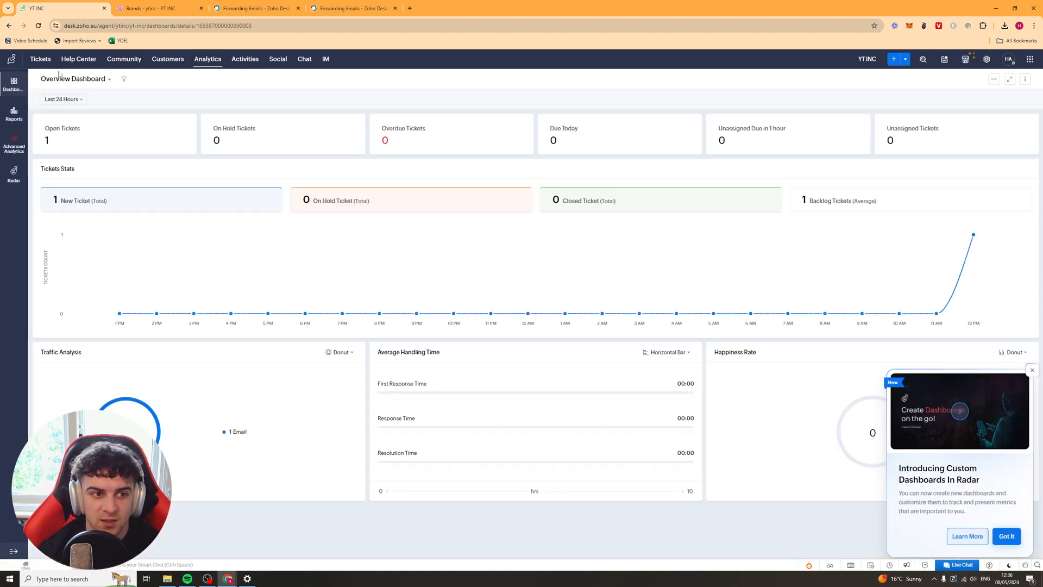
View the Activities, Social, Chat and IM sections, and return to the All Tickets list
left_click(243, 60)
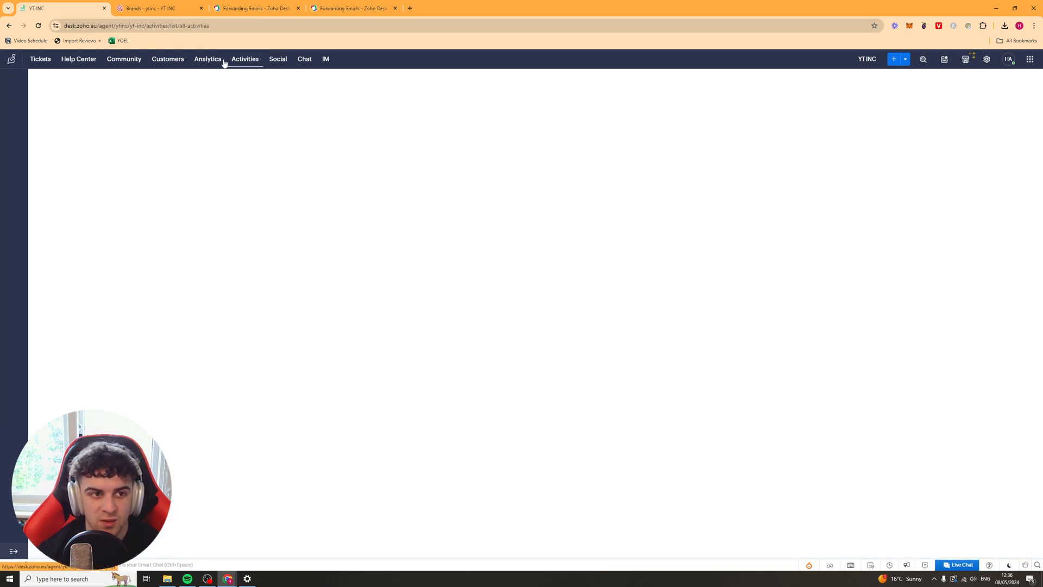
left_click(277, 61)
left_click(299, 61)
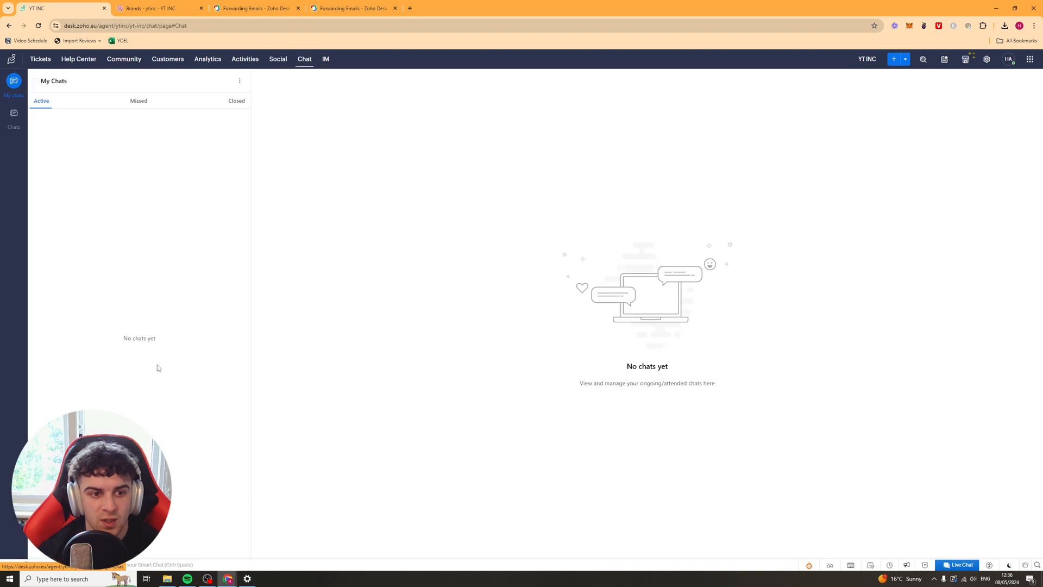
left_click(327, 62)
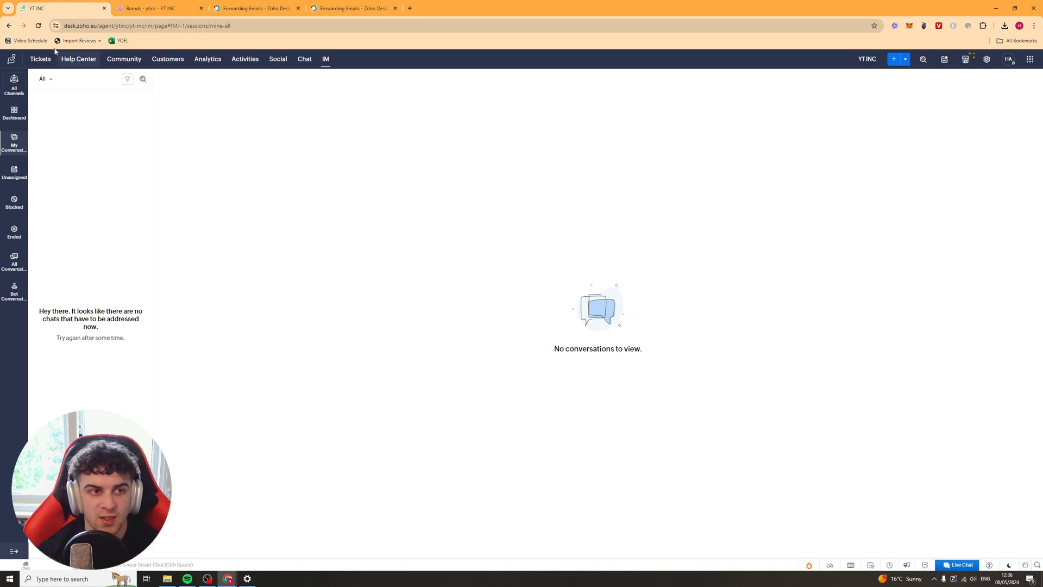
left_click(42, 60)
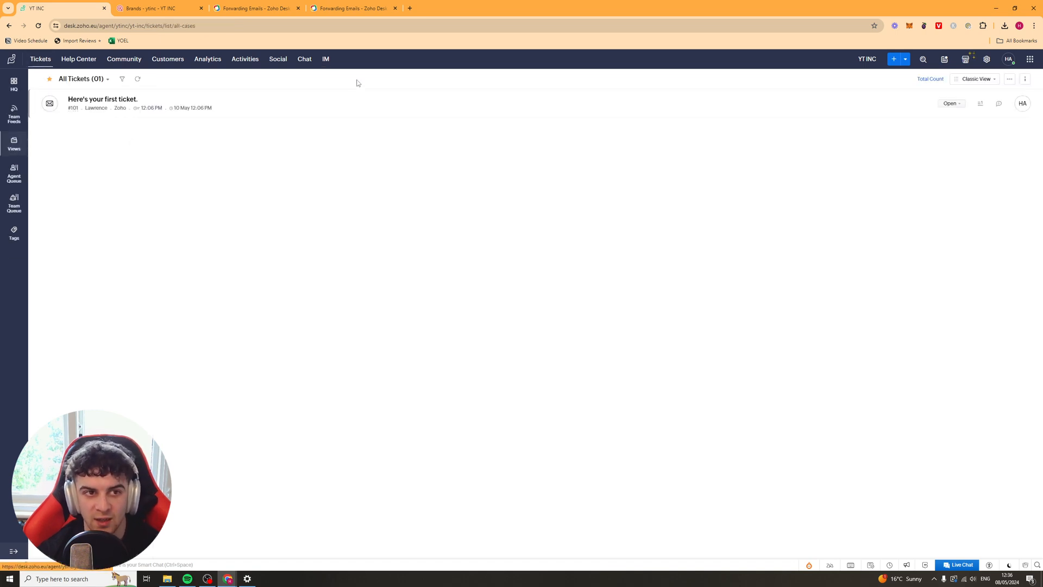